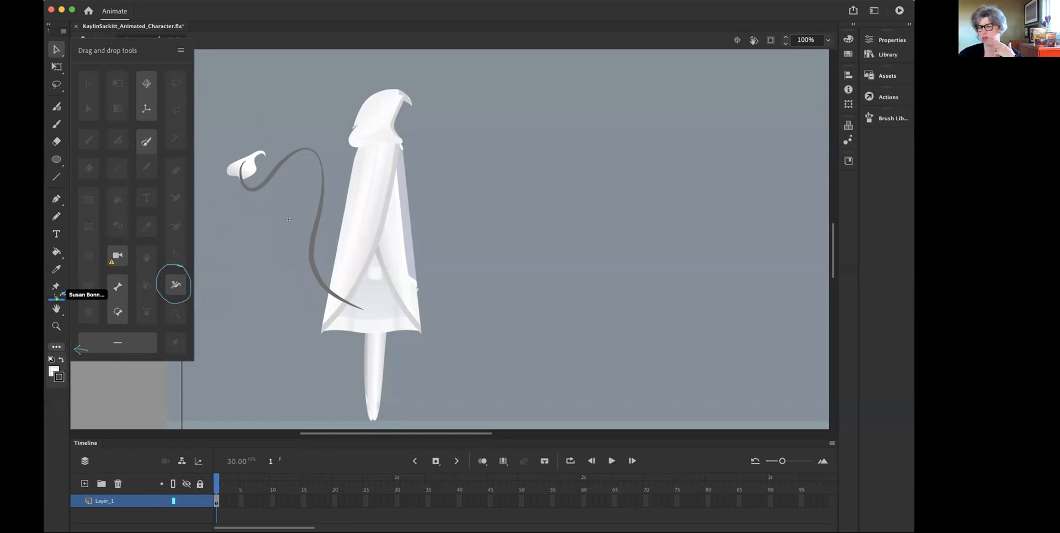
Add the Width tool to the toolbar below the Zoom tool and close the palette of extra tools.
left_click_drag(55, 295, 57, 335)
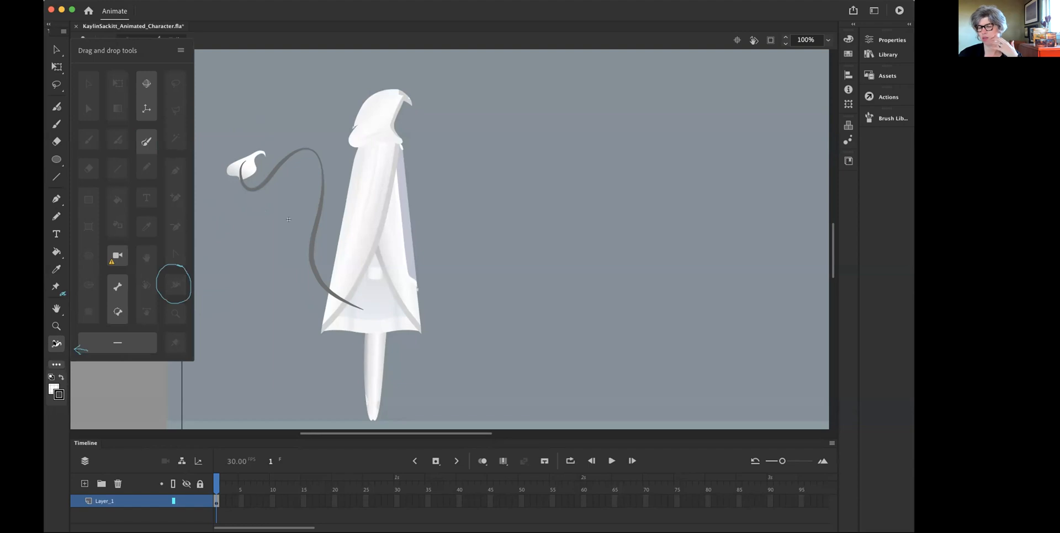
left_click(180, 50)
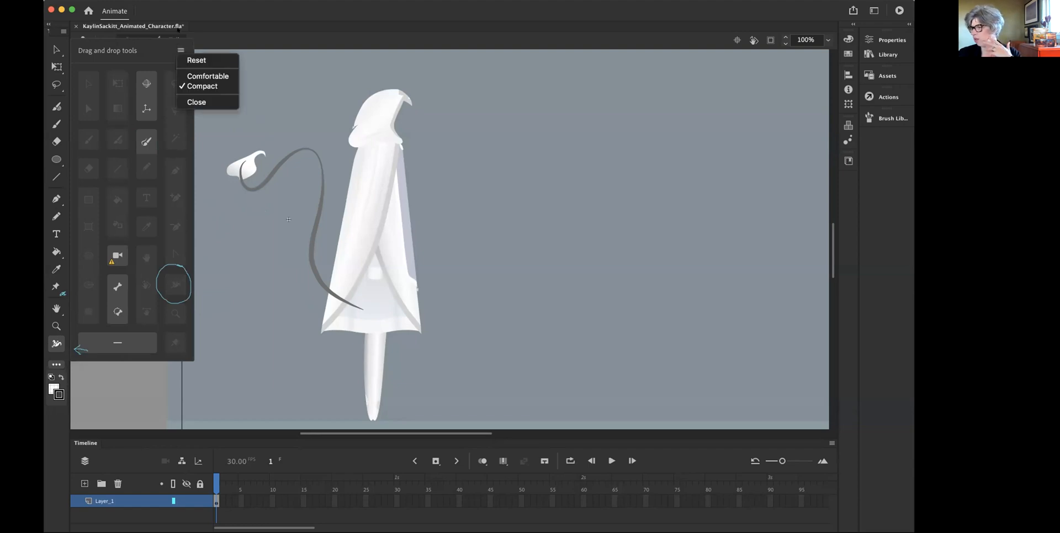
left_click(172, 47)
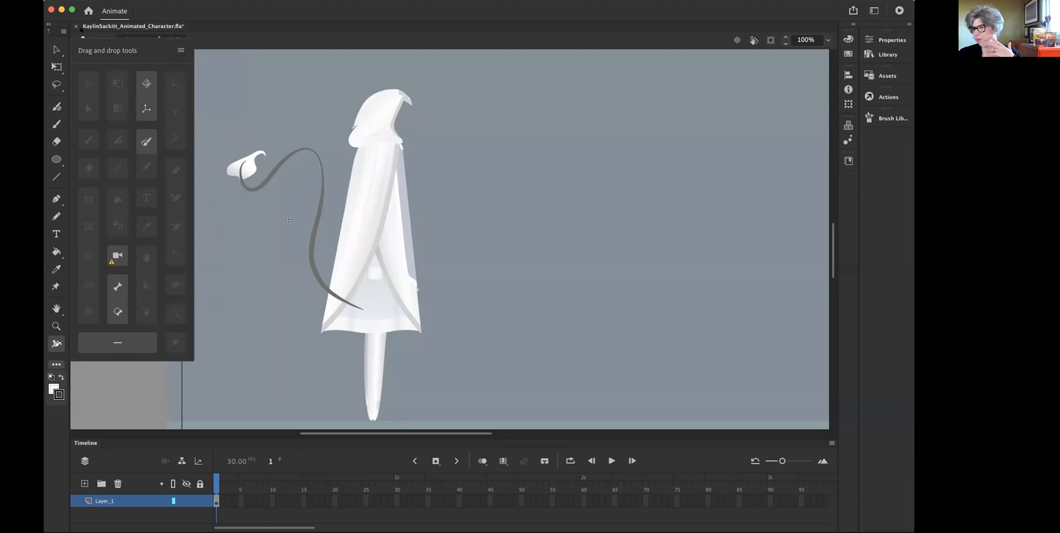
left_click(57, 364)
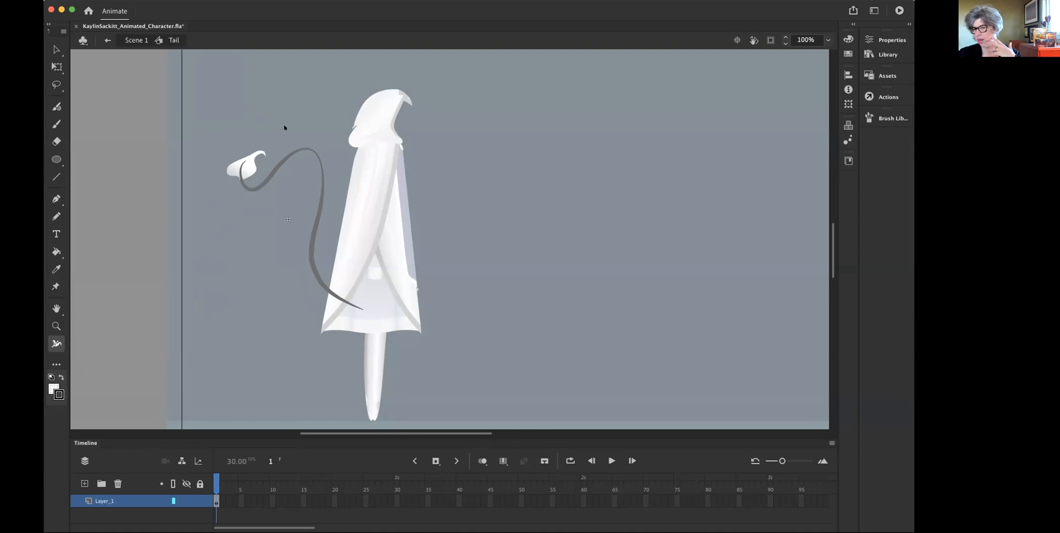
Narrow the tail stroke near its tip with the Width tool, undoing the last width change.
left_click(279, 165)
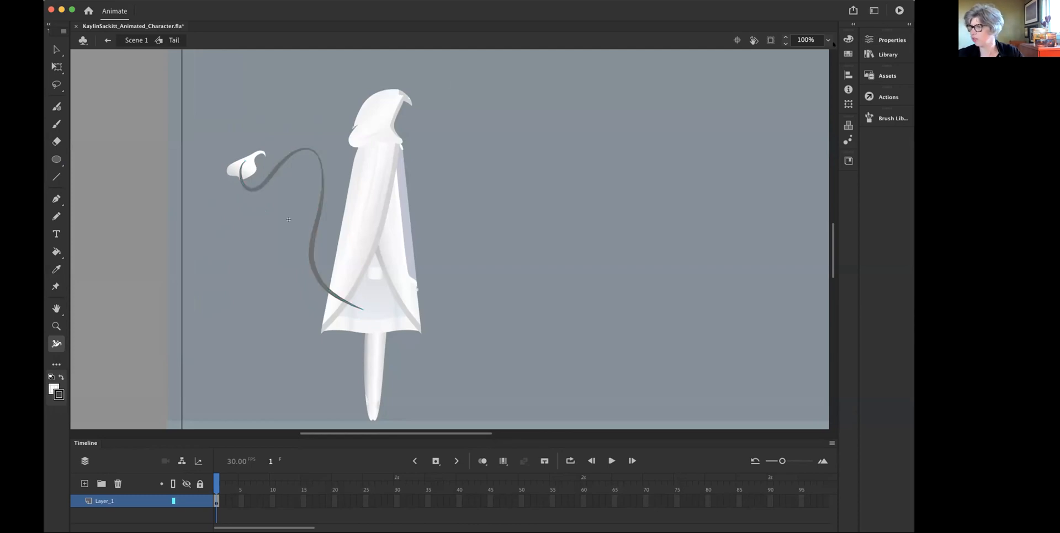
key("z")
left_click_drag(225, 134, 386, 329)
scroll(450, 203, "up", 3)
left_click(56, 344)
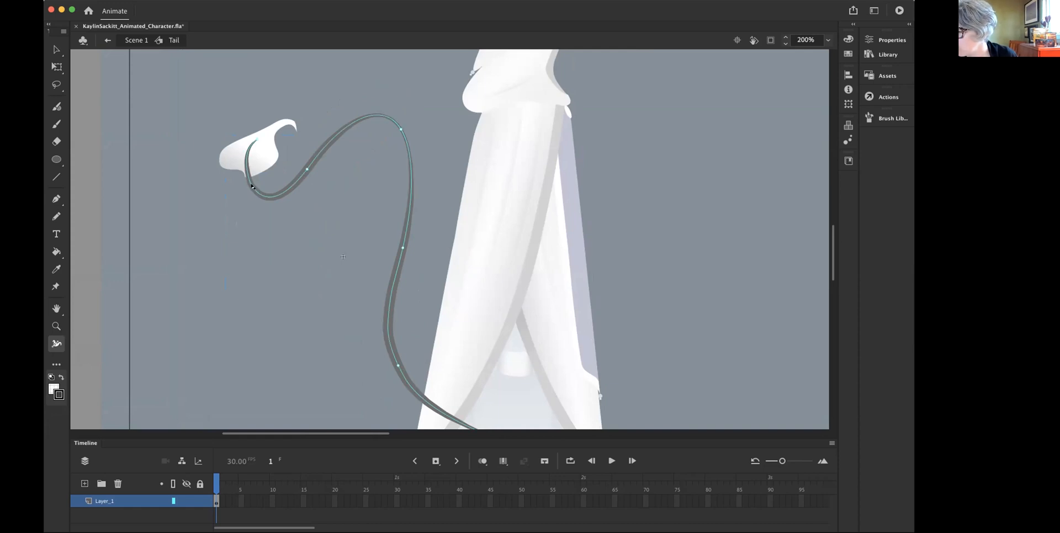
mouse_move(253, 186)
left_mouse_down()
mouse_move(235, 196)
mouse_move(252, 186)
left_mouse_up()
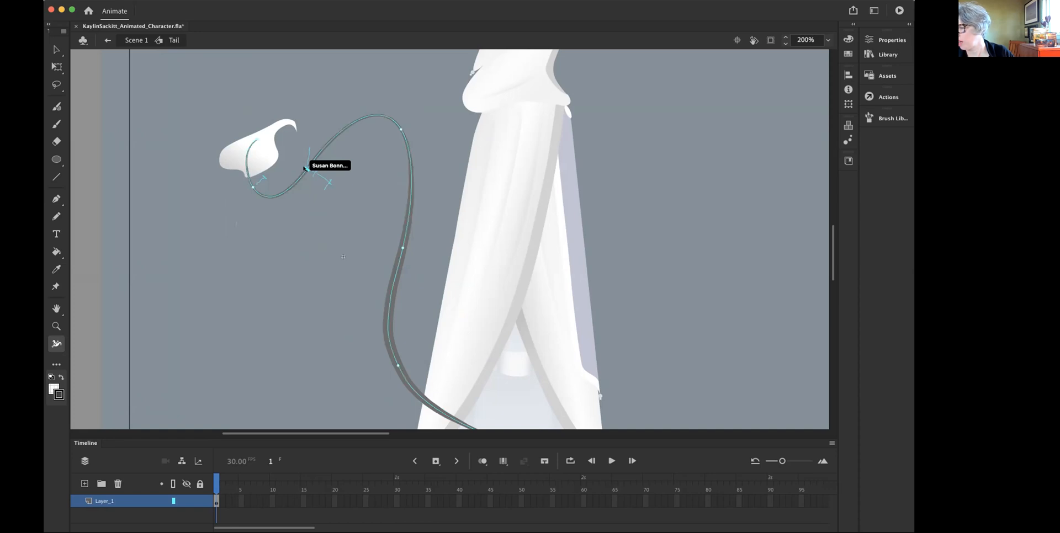
key("super+z")
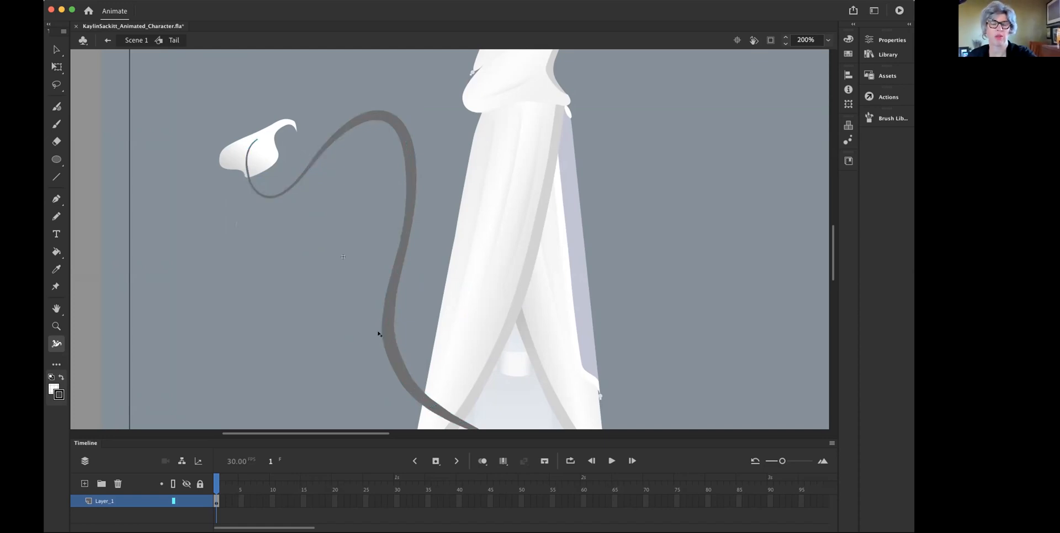
Reshape the lower bend of the tail slightly by pulling its stroke with the Selection tool.
key("v")
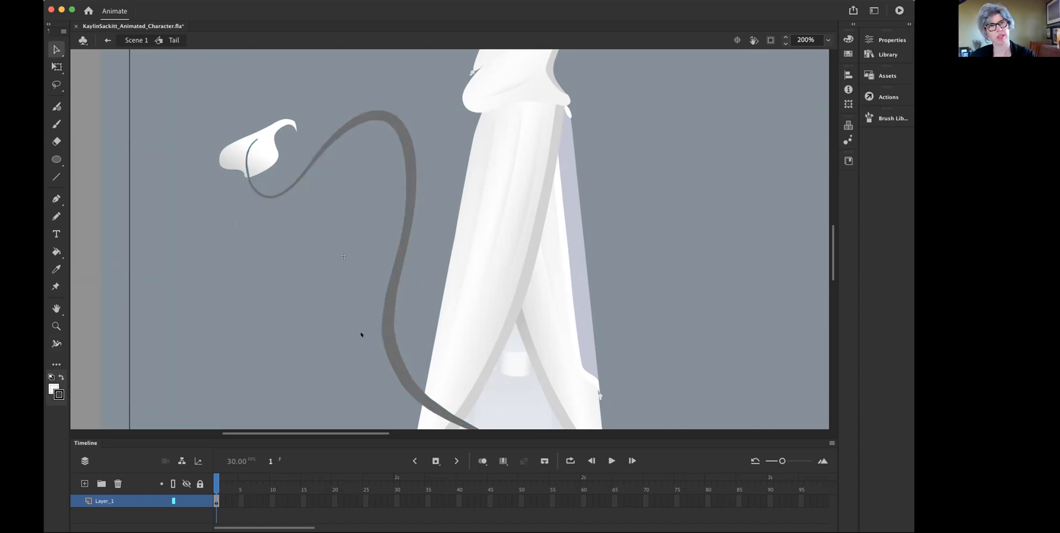
left_click_drag(378, 335, 384, 335)
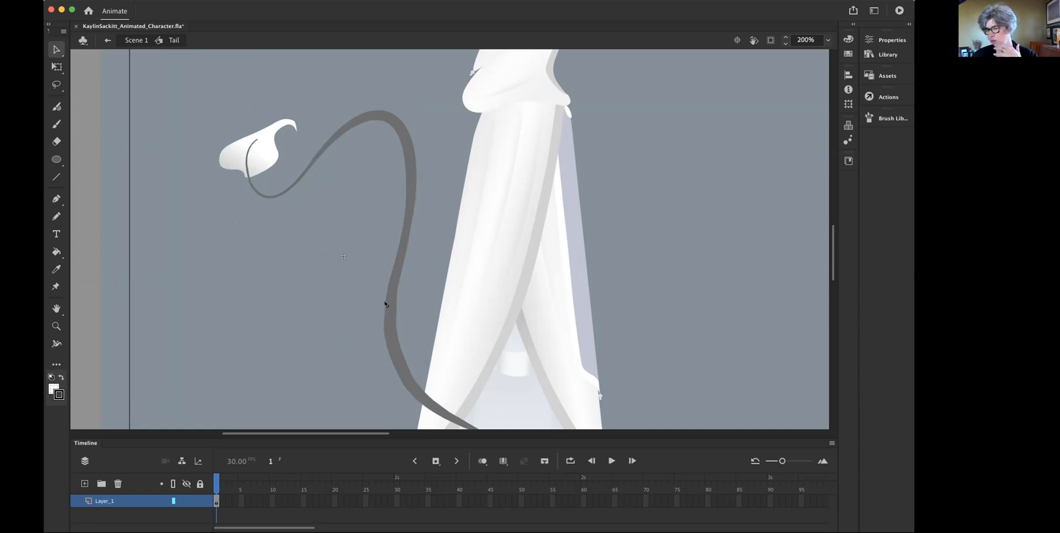
left_click_drag(384, 303, 384, 301)
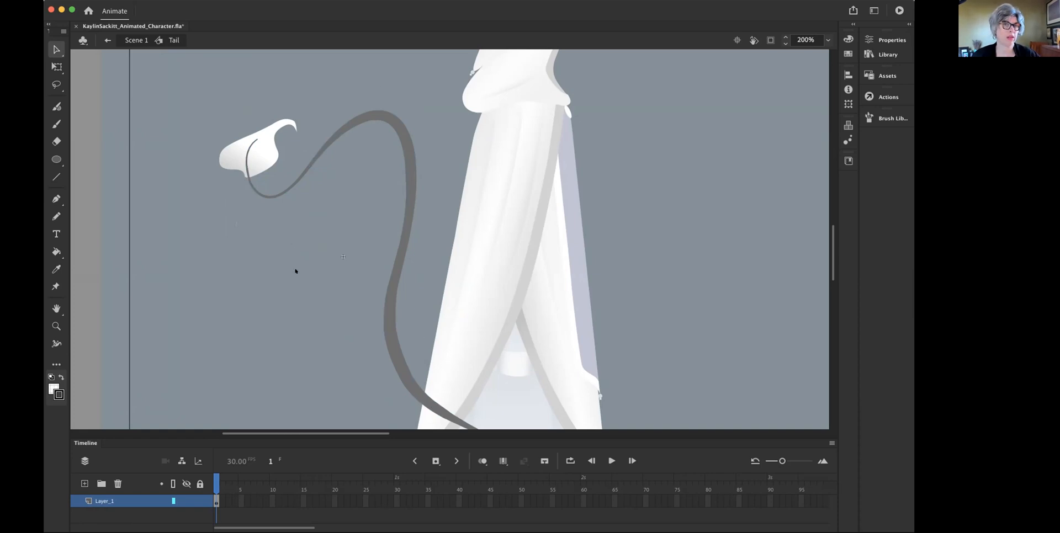
scroll(296, 271, "down", 3)
scroll(296, 271, "up", 3)
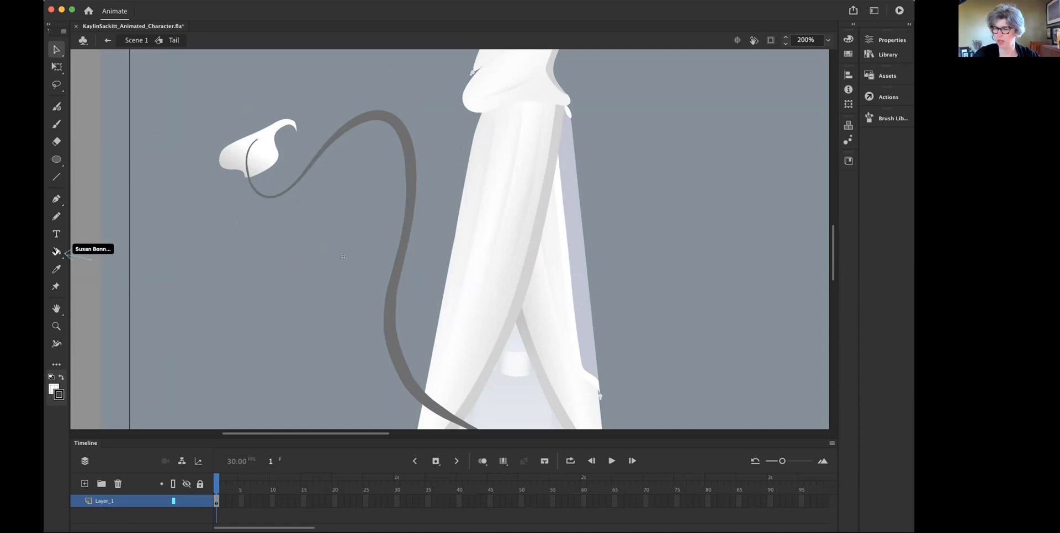
Select the entire tail stroke and change its colour type from solid to a radial gradient.
left_click(57, 251)
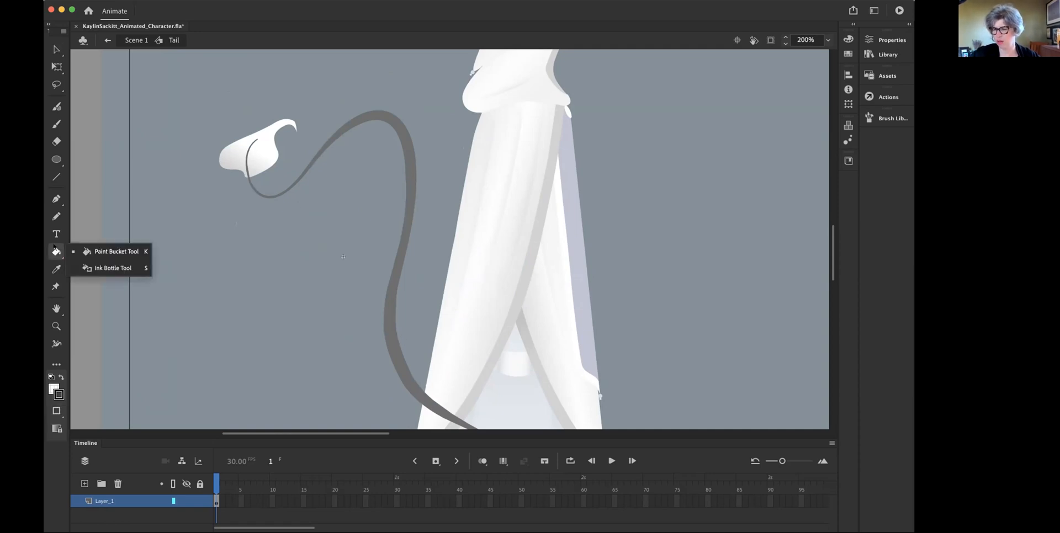
left_click(95, 267)
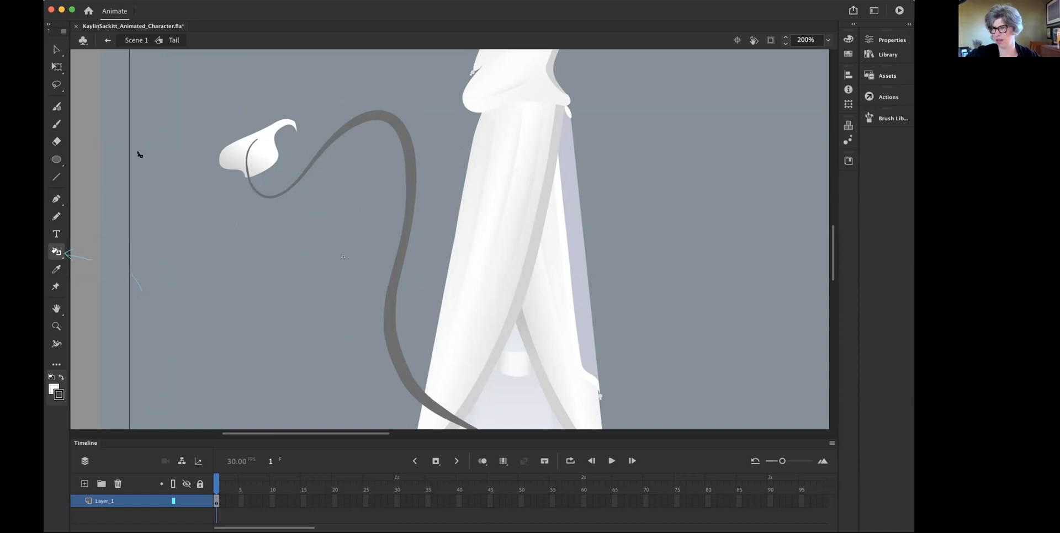
left_click(55, 49)
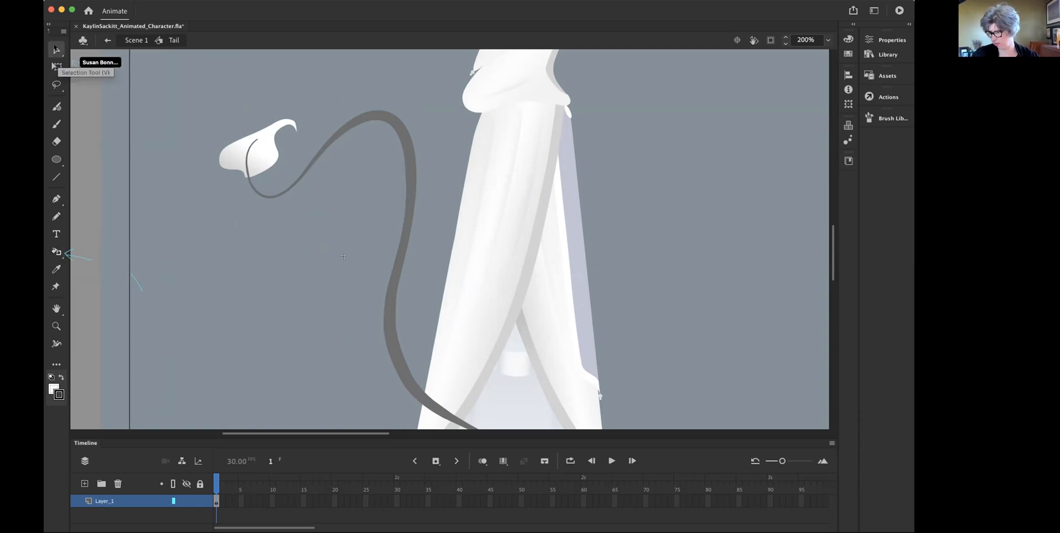
left_click(395, 276)
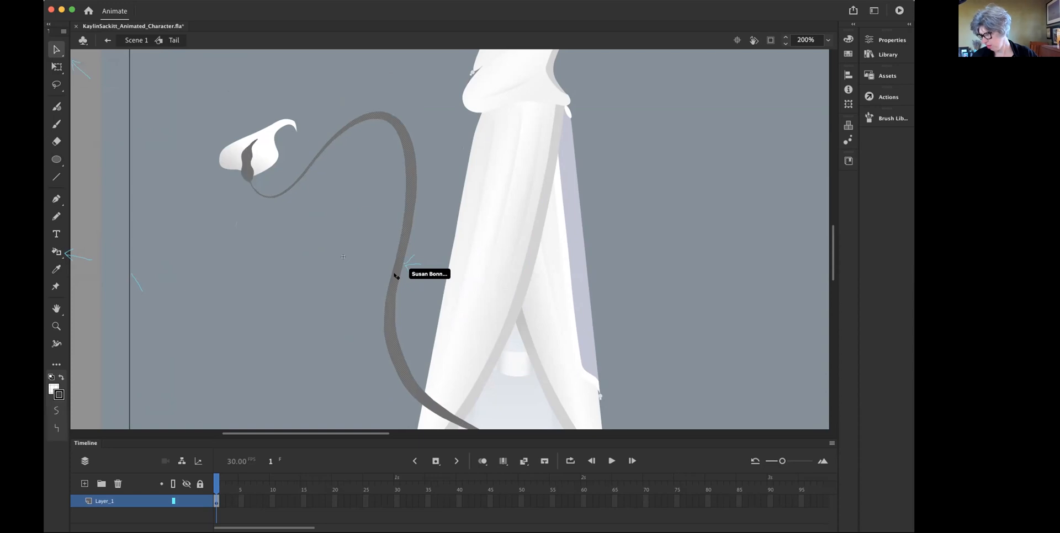
double_click(395, 272)
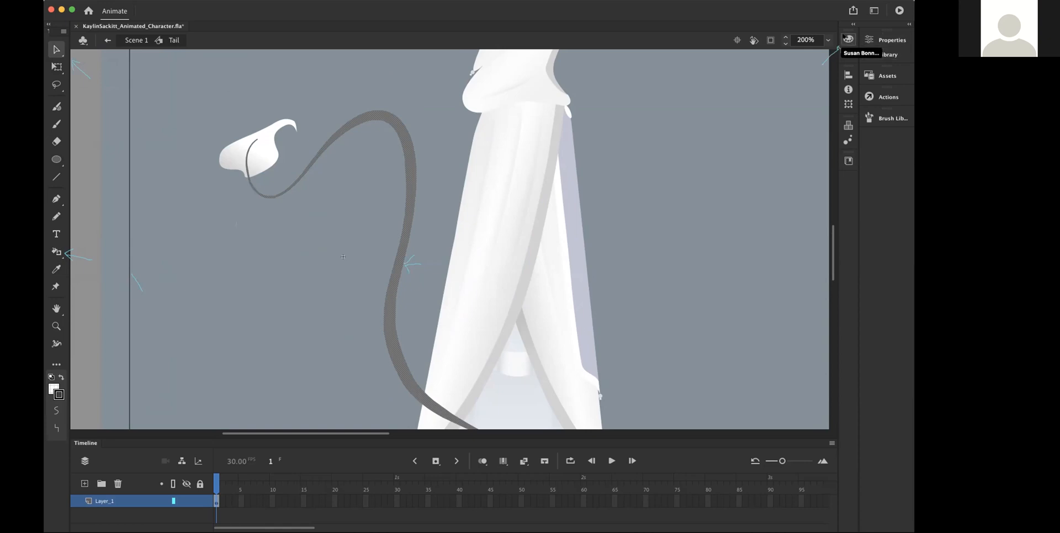
left_click(846, 37)
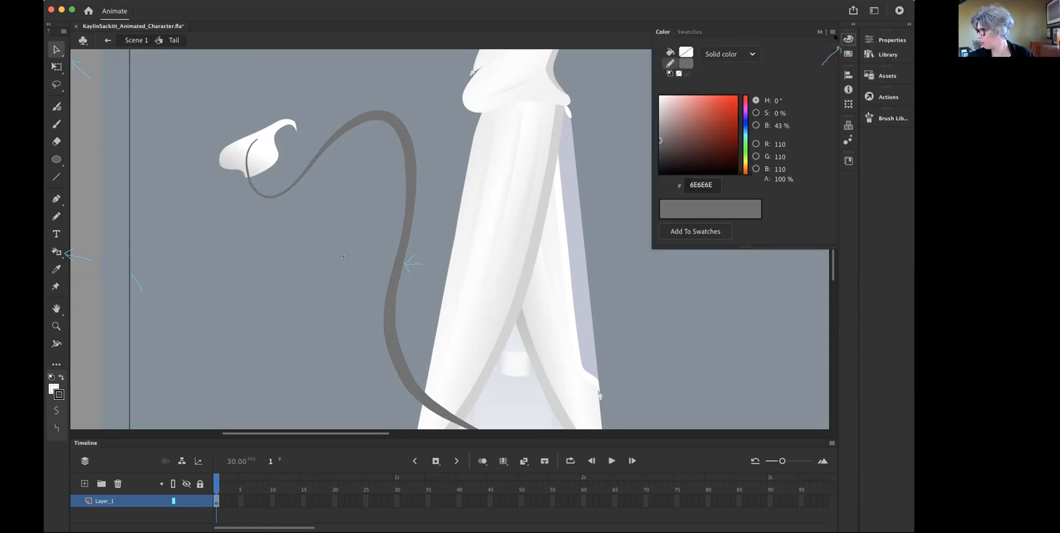
left_click(751, 54)
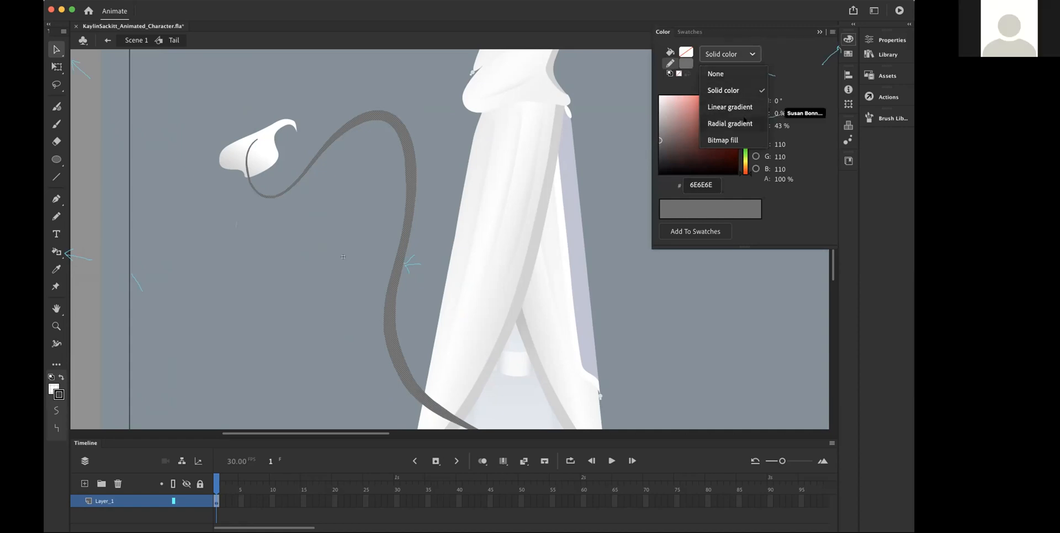
left_click(744, 123)
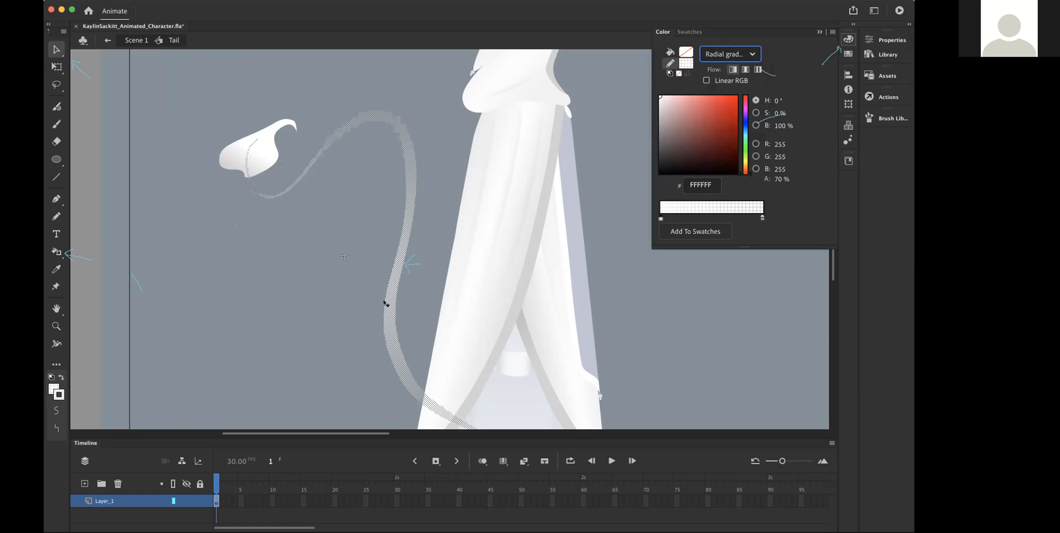
Set both colour stops of the tail's radial gradient to 100% alpha.
left_click(762, 218)
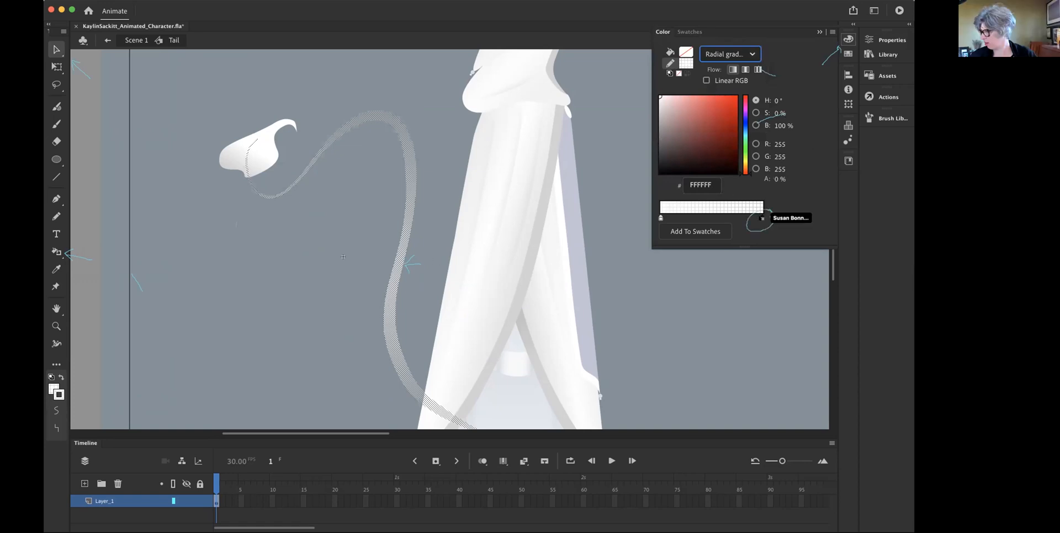
left_click_drag(783, 179, 892, 181)
left_click(660, 218)
left_click_drag(777, 179, 795, 179)
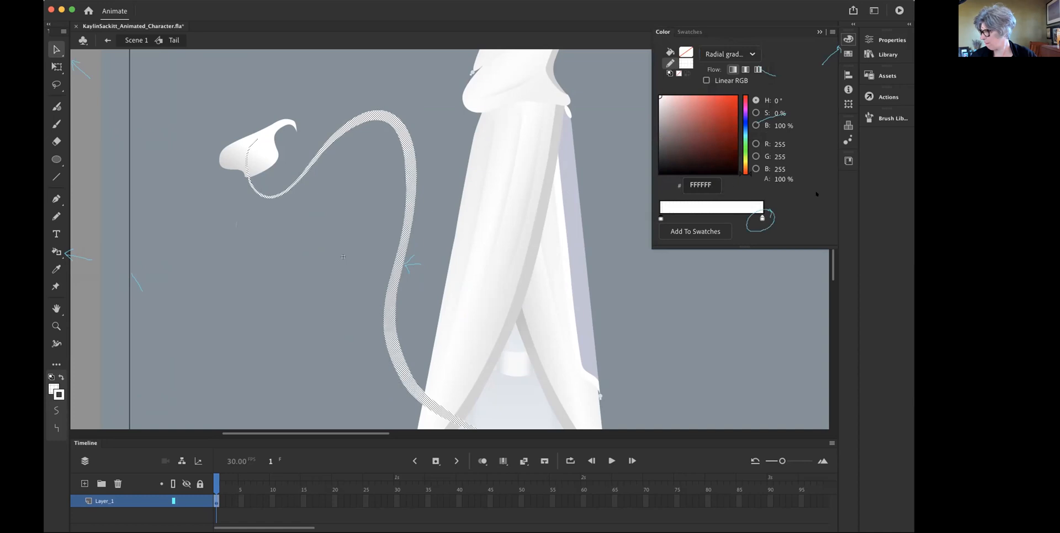
Recolour the tail's gradient to run from mid grey to dark grey 2A2A2A, and deselect the stroke.
left_click_drag(667, 143, 653, 150)
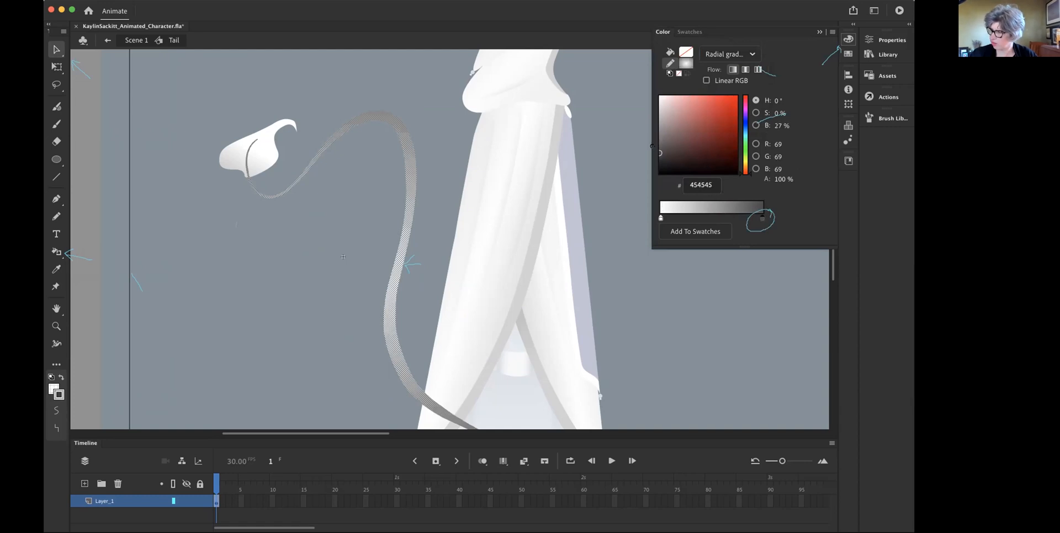
left_click(660, 217)
left_click_drag(653, 118, 660, 160)
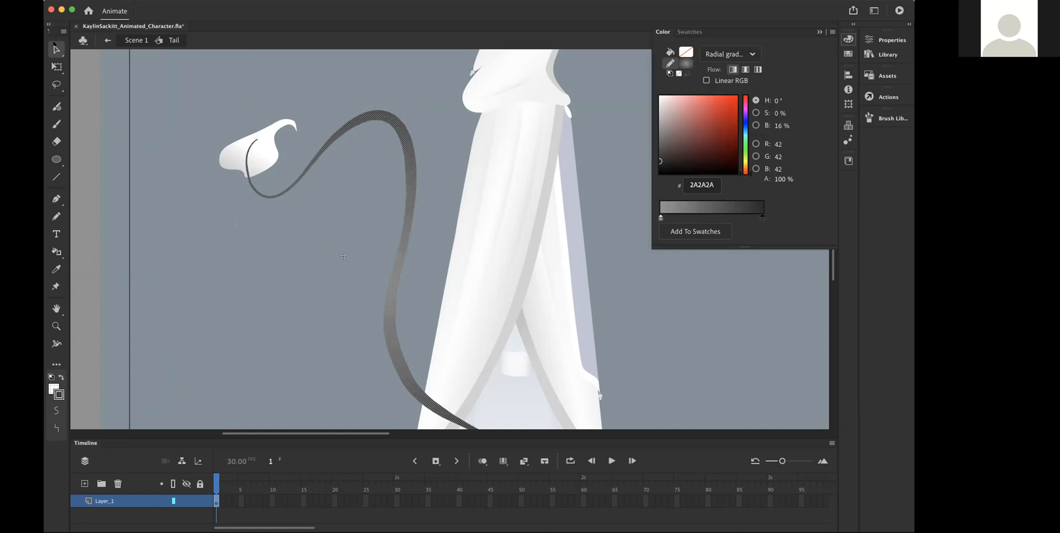
left_click(55, 49)
left_click(155, 201)
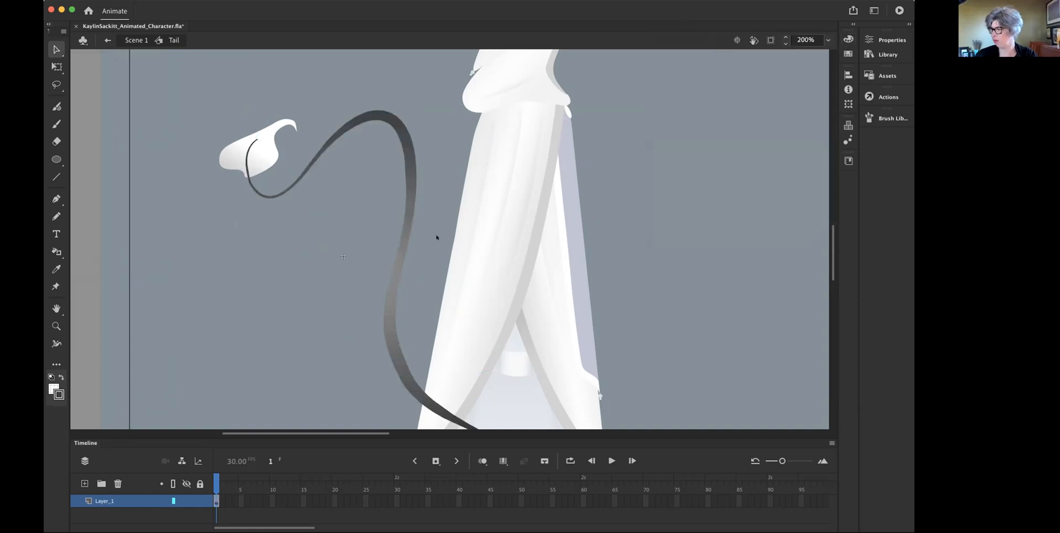
Exit the Tail symbol to return to Scene 1.
scroll(438, 253, "down", 3)
scroll(438, 253, "up", 5)
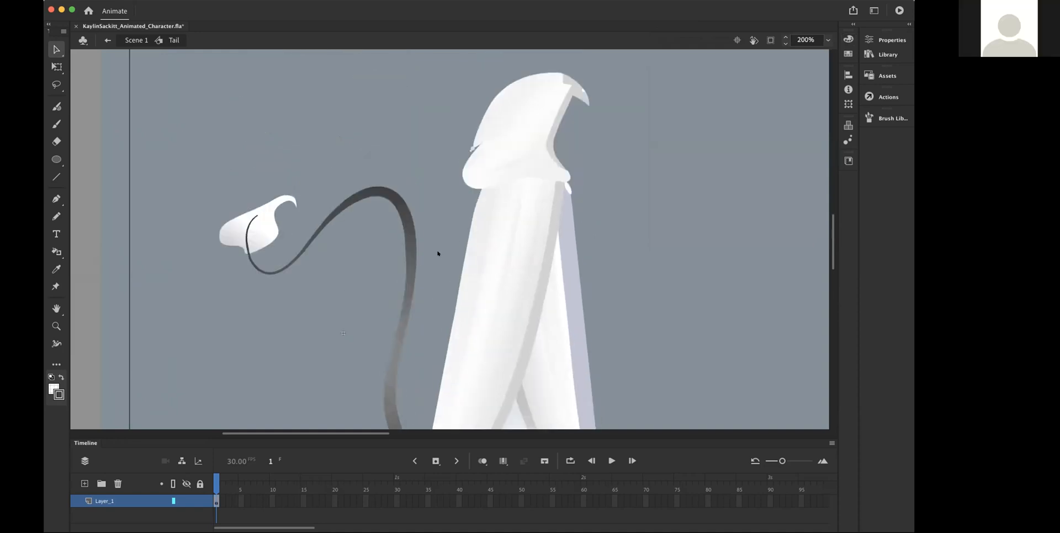
scroll(437, 254, "down", 3)
scroll(437, 254, "up", 1)
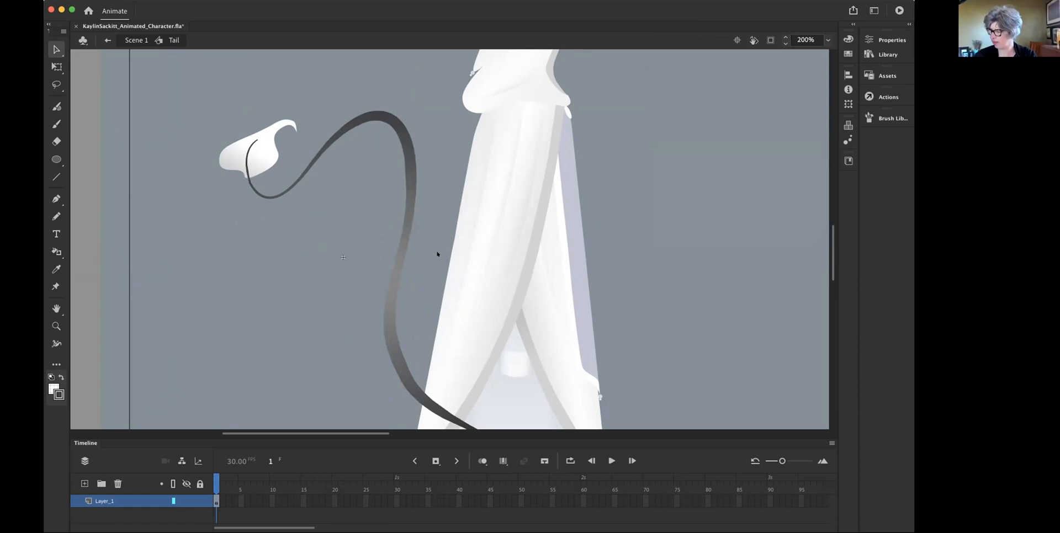
left_click(106, 39)
left_click(693, 202)
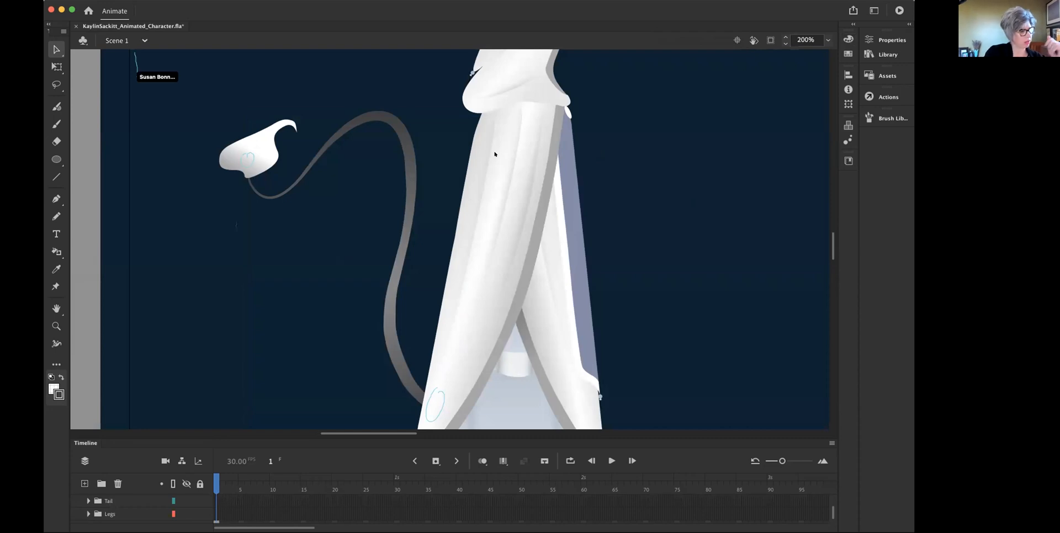
Show the Glow and Tail_Glow layers so the character's body and tail tip glow against the dark background.
scroll(536, 192, "right", 3)
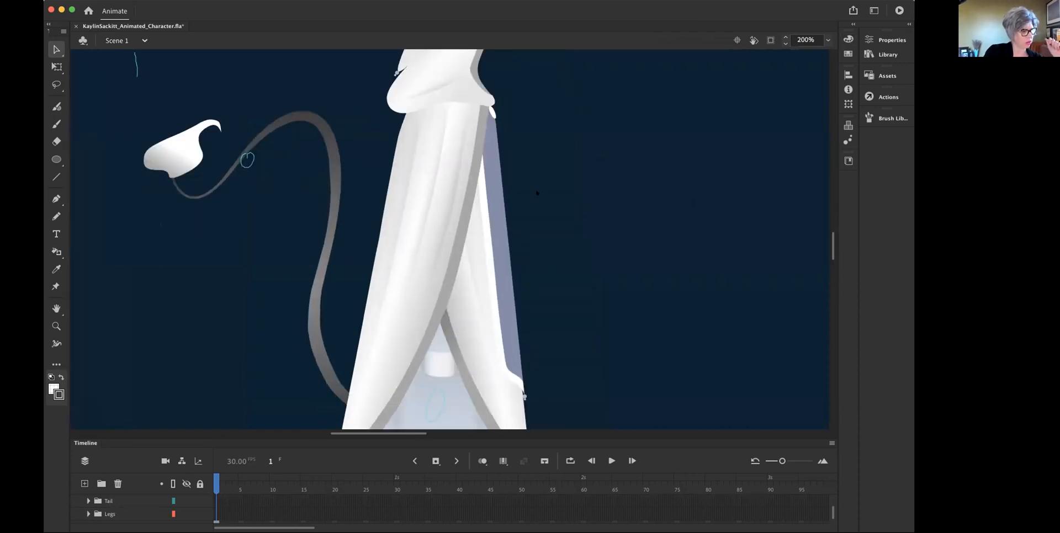
scroll(536, 193, "left", 3)
scroll(537, 192, "down", 2)
scroll(395, 334, "up", 2)
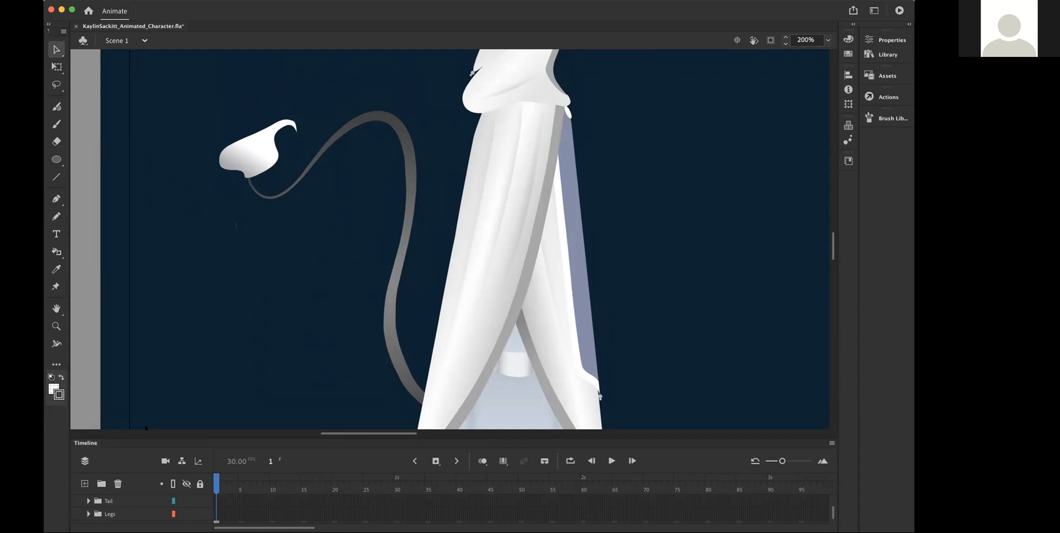
scroll(188, 510, "down", 5)
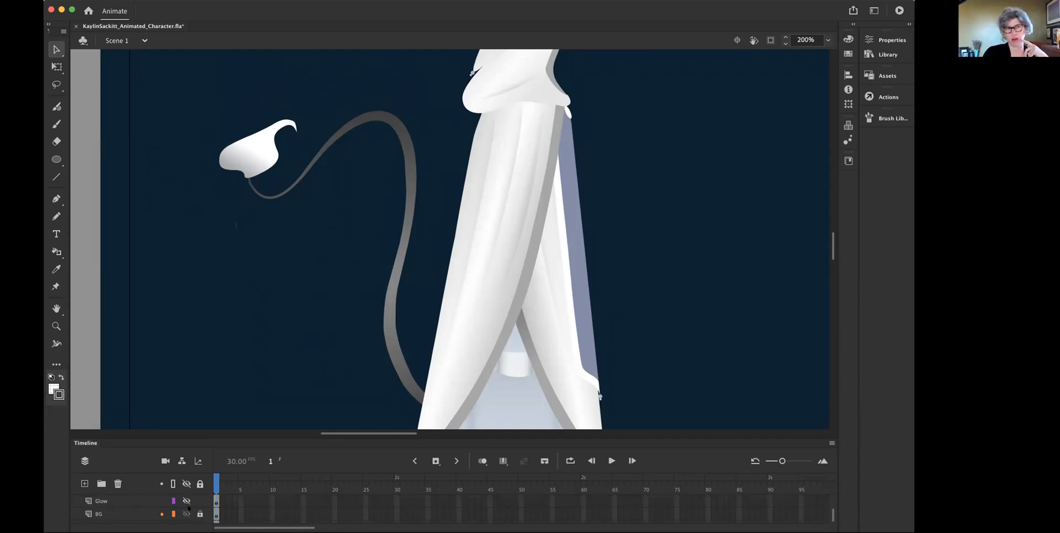
left_click(187, 500)
scroll(187, 502, "up", 1)
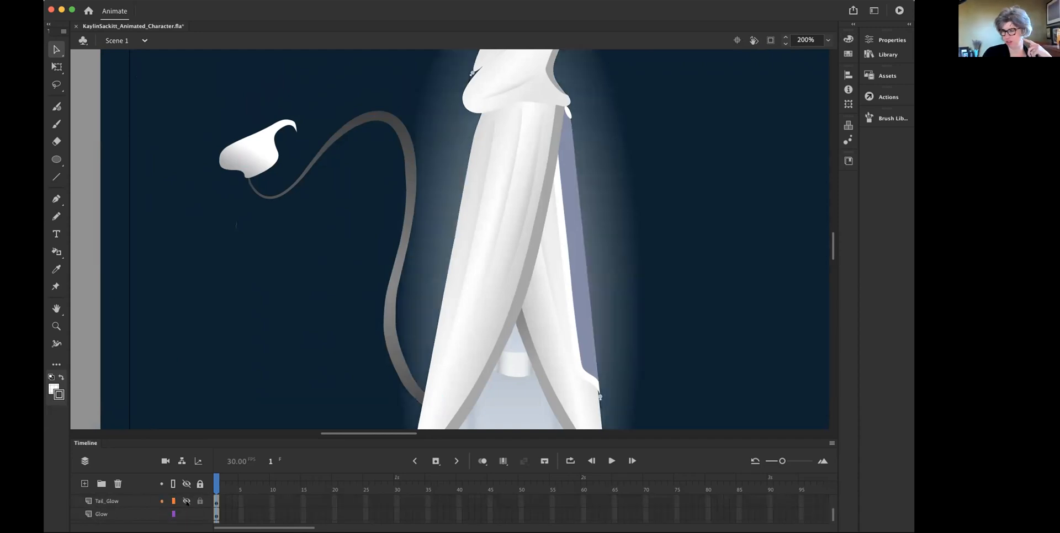
left_click(186, 501)
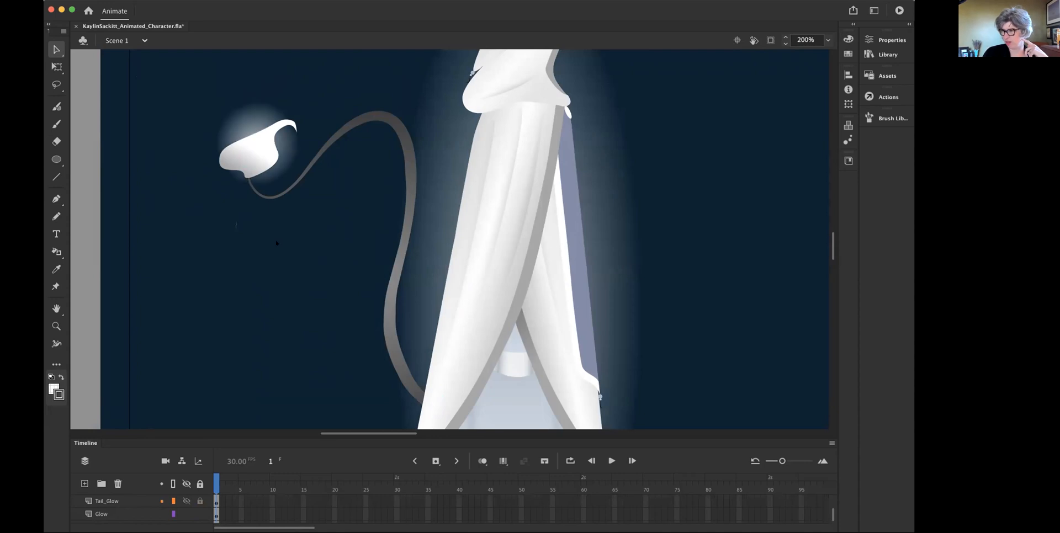
scroll(277, 242, "up", 3)
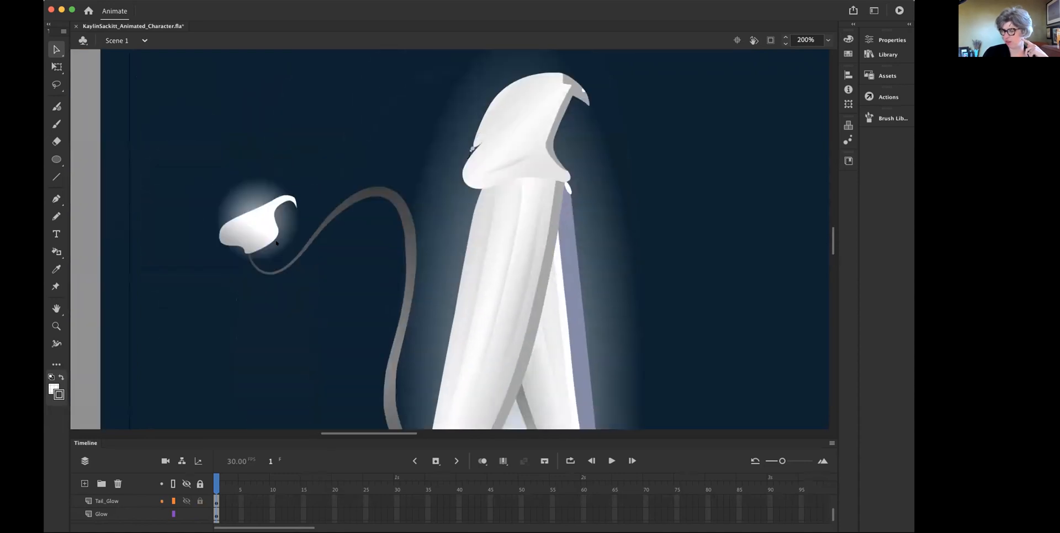
scroll(276, 242, "down", 10)
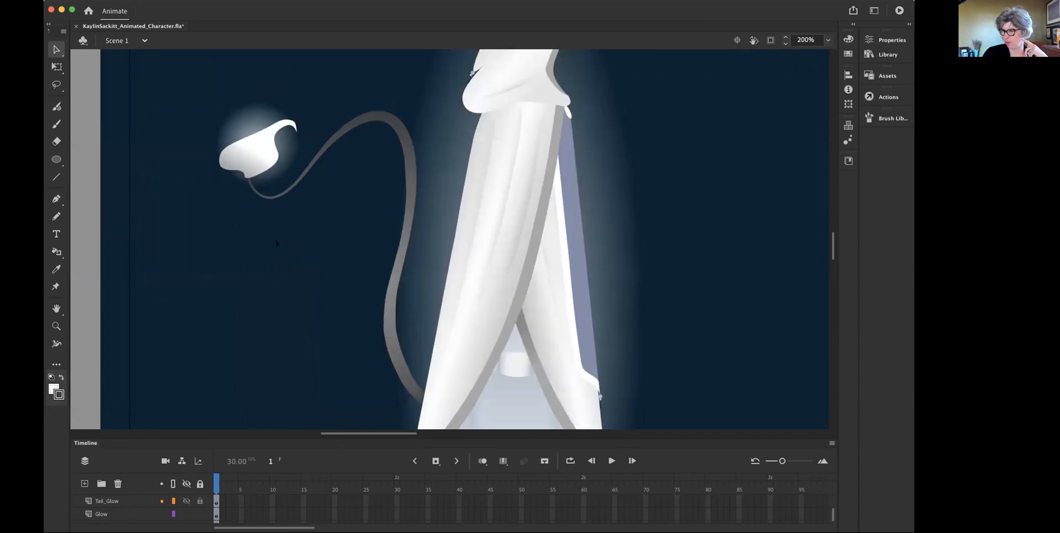
Set the stage magnification to 100% and look over the whole glowing character.
scroll(277, 242, "up", 6)
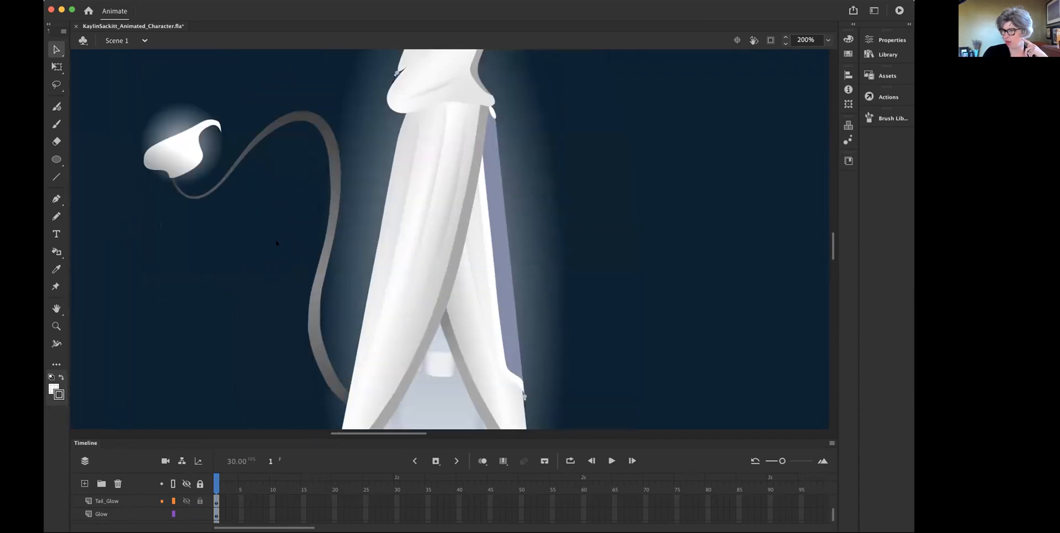
scroll(277, 243, "right", 3)
scroll(277, 242, "up", 2)
left_click(828, 39)
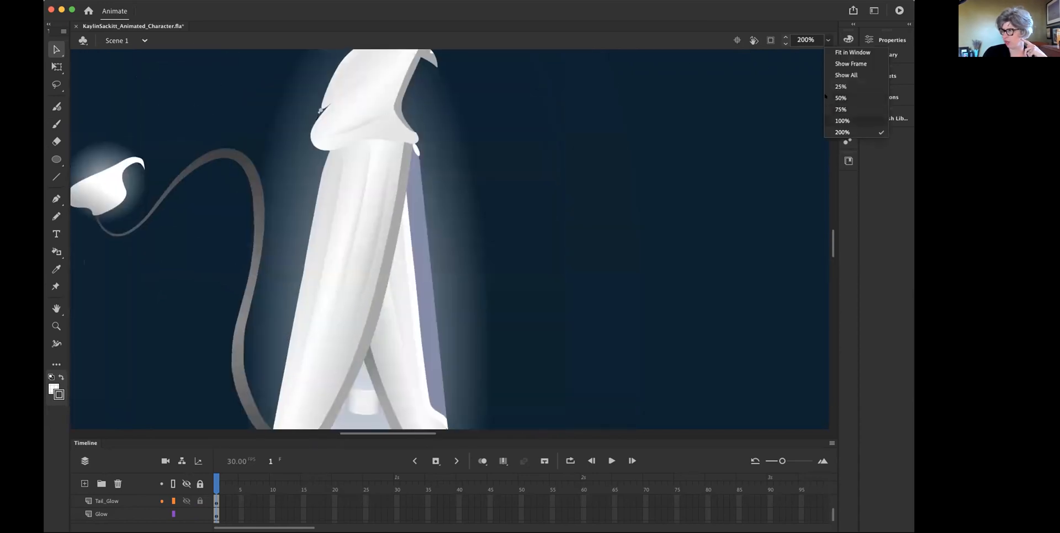
left_click(842, 121)
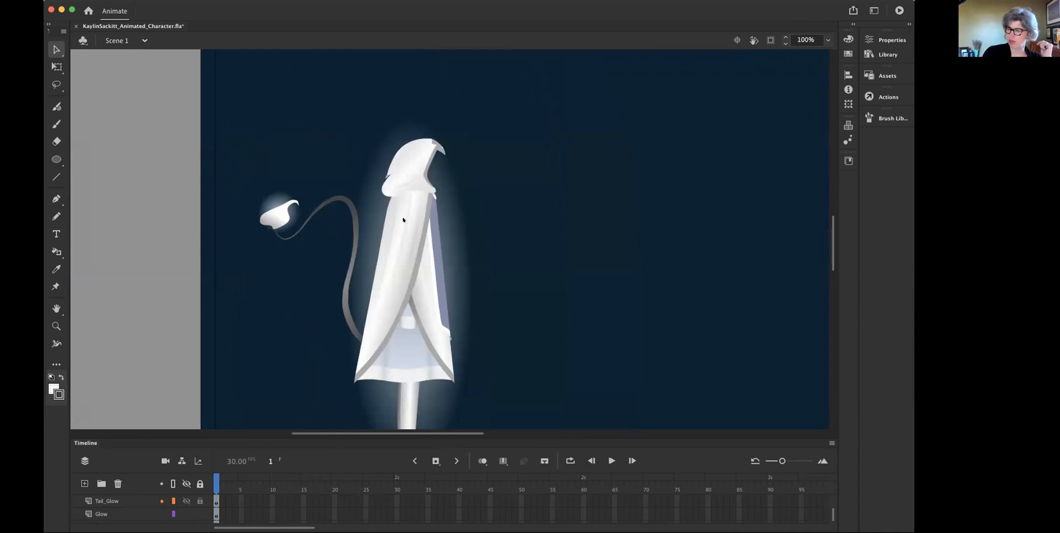
scroll(402, 219, "down", 2)
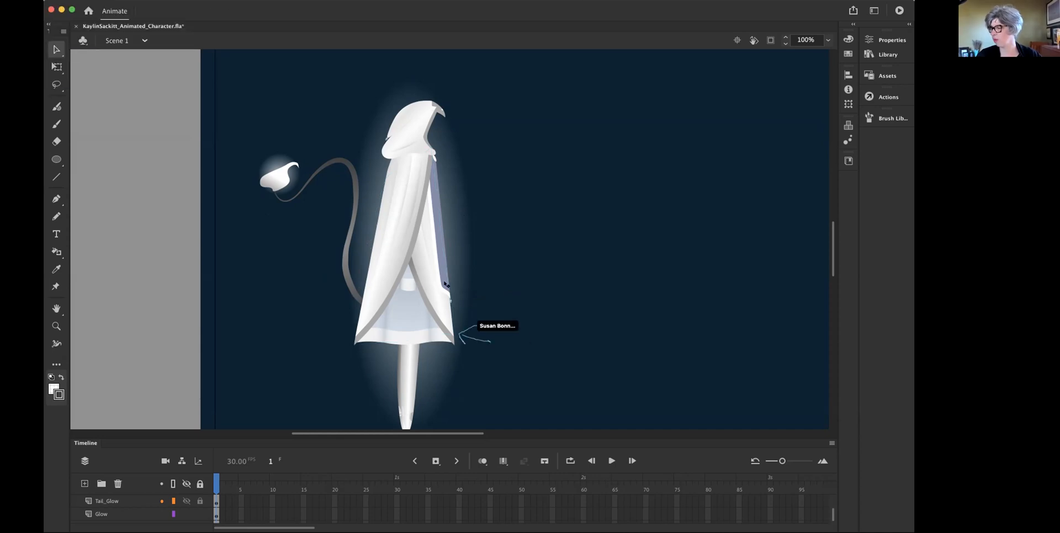
Select the character's back cape and hide the Glow layer.
left_click(426, 302)
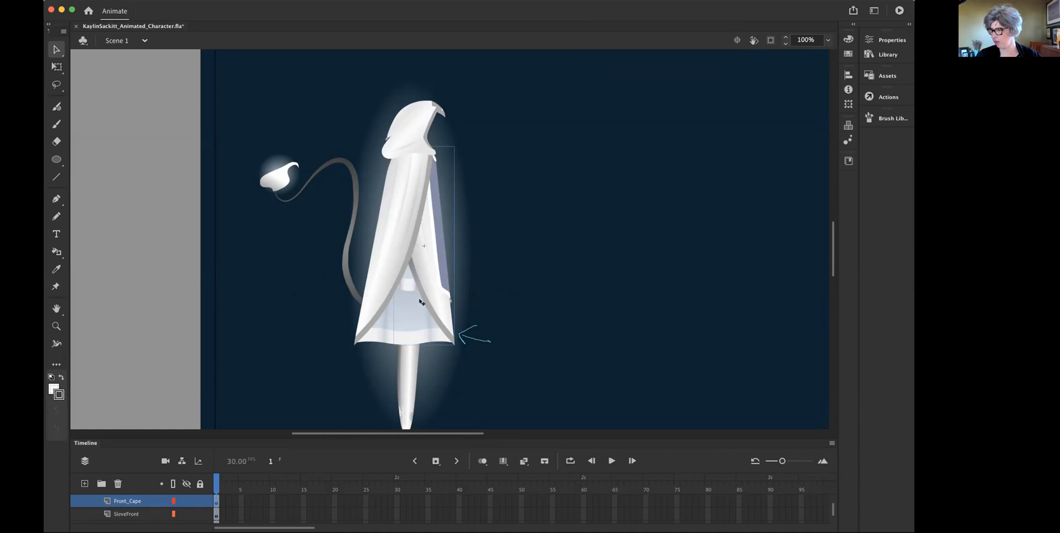
left_click(370, 287)
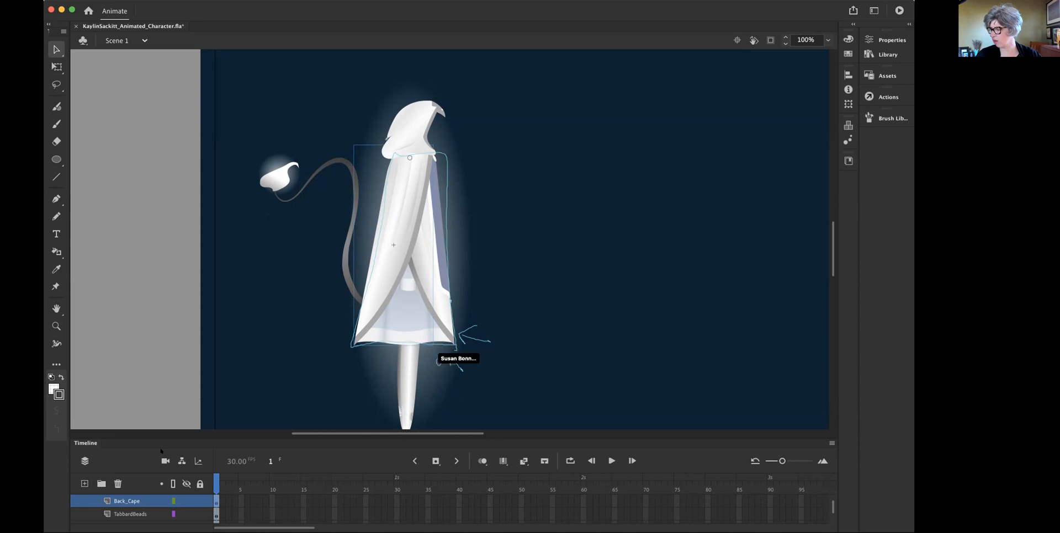
scroll(154, 508, "up", 5)
scroll(154, 508, "up", 4)
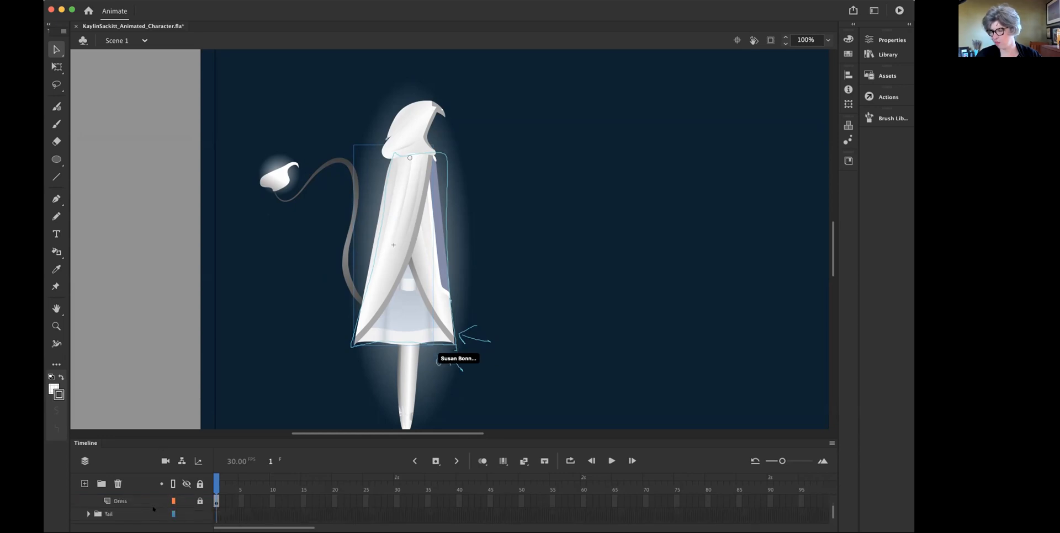
scroll(154, 509, "down", 3)
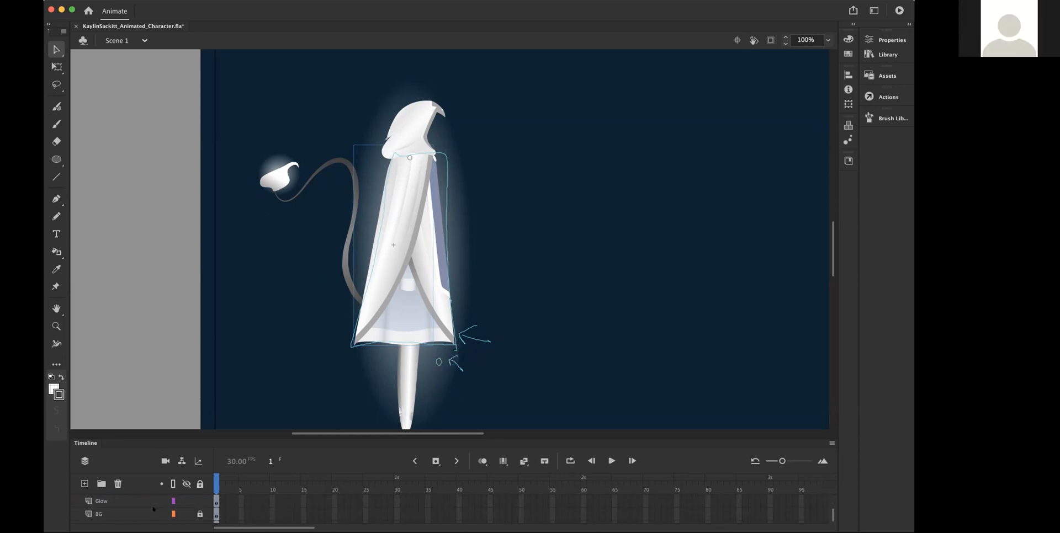
left_click(186, 500)
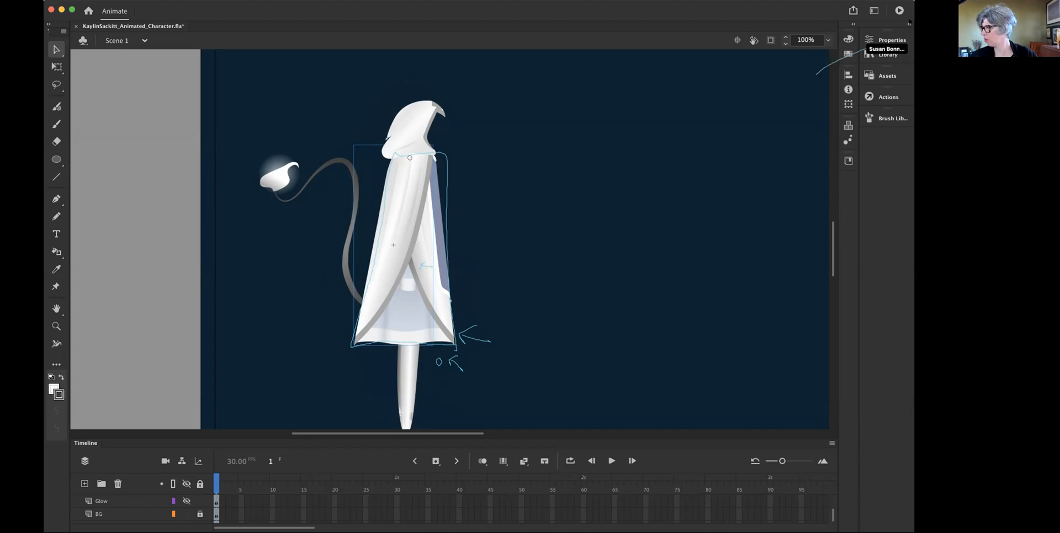
Add a Glow filter to the Back_Cape layer's frame and set the filter colour to white.
left_click(889, 39)
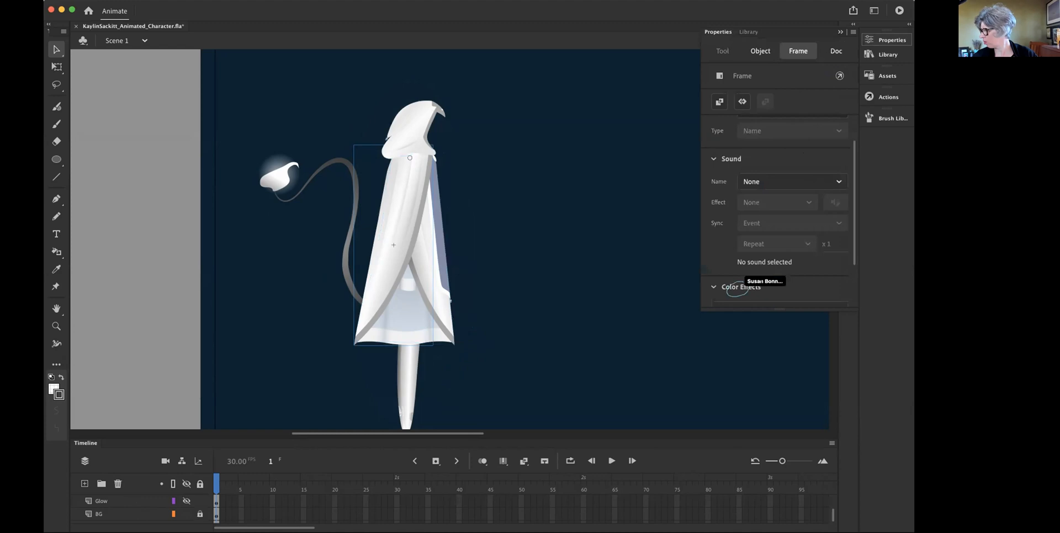
scroll(852, 262, "down", 3)
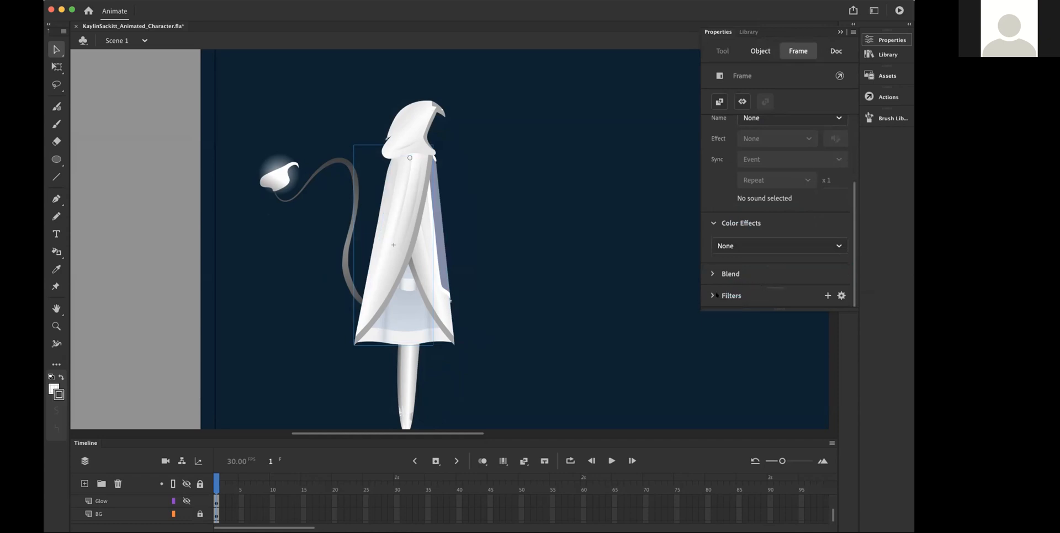
scroll(710, 295, "down", 1)
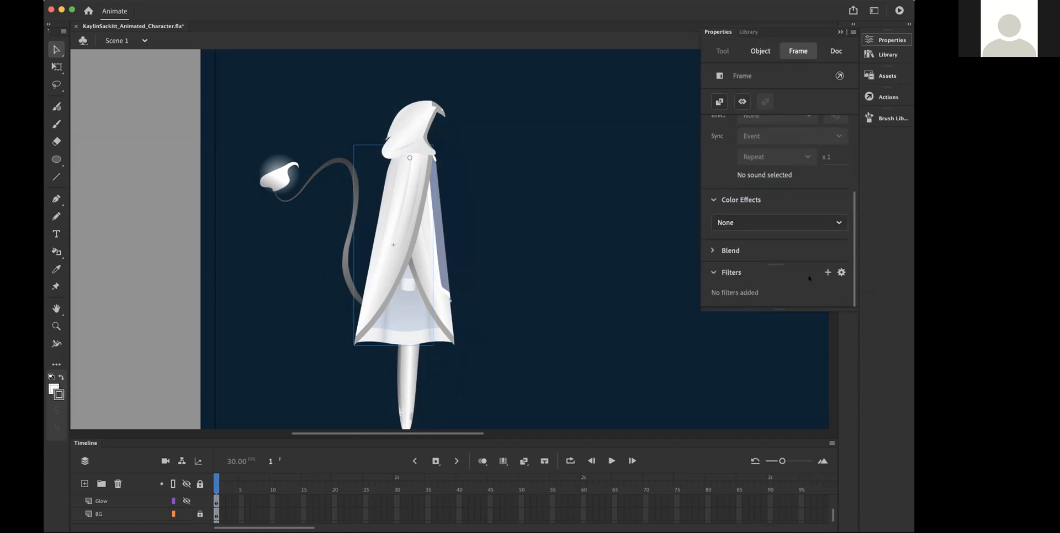
left_click(827, 273)
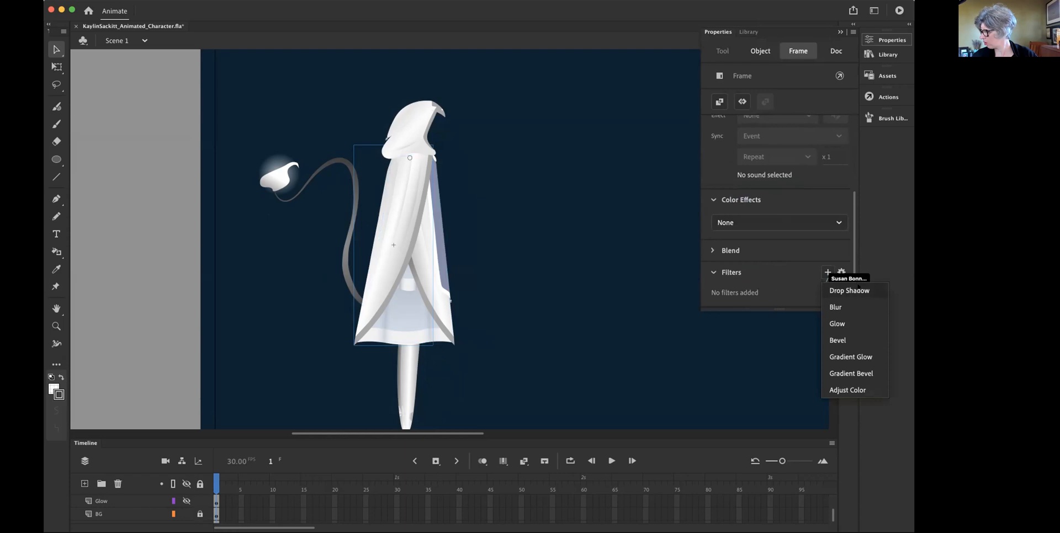
left_click(858, 326)
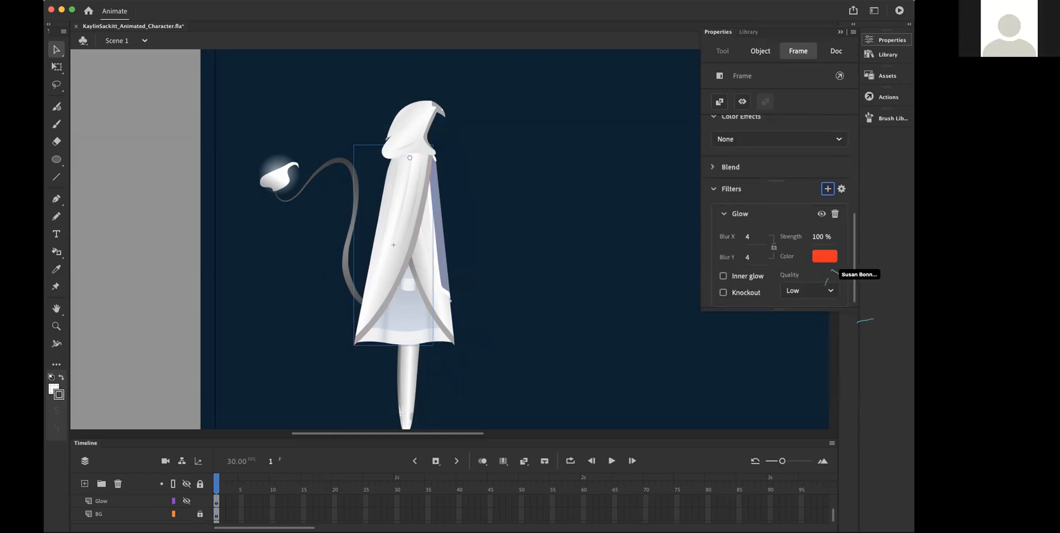
left_click(826, 257)
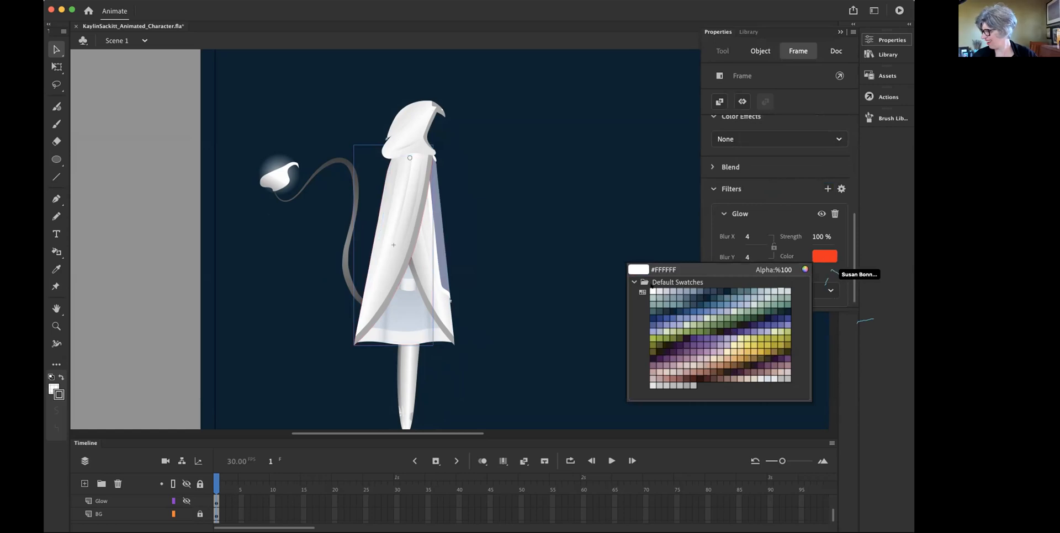
left_click(651, 287)
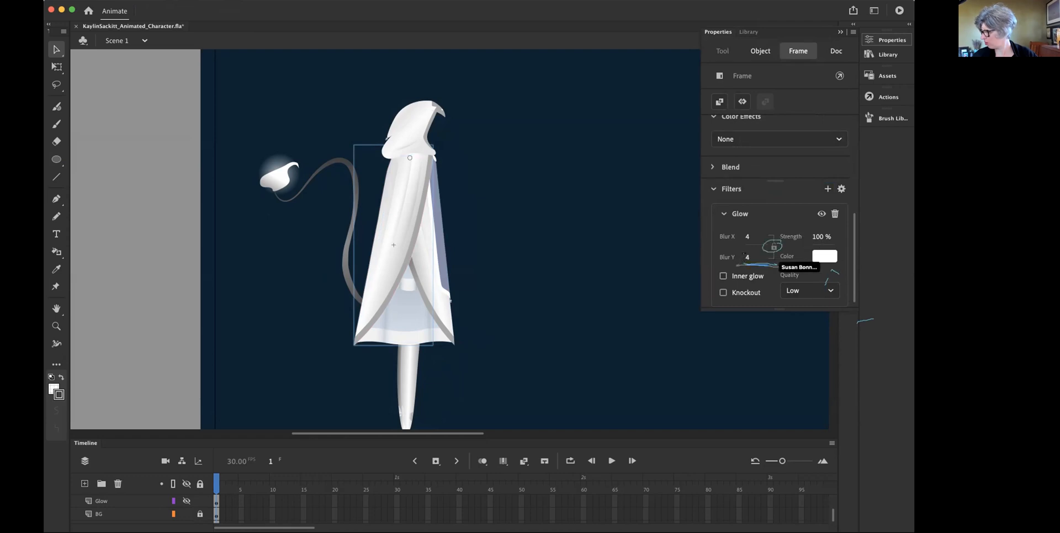
Set both Blur X and Blur Y of the back cape's Glow filter to 36.
left_click_drag(746, 258, 761, 259)
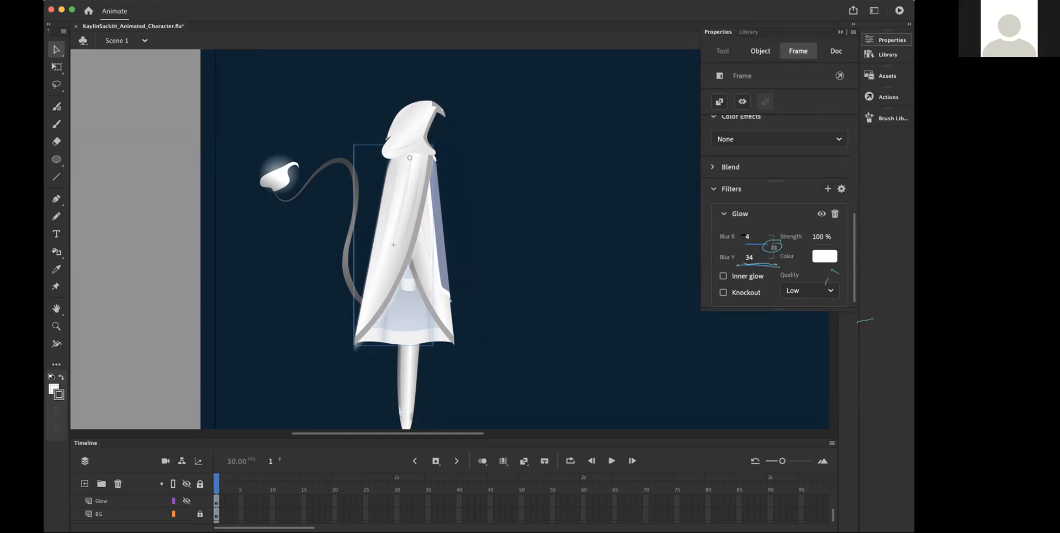
left_click_drag(745, 237, 769, 238)
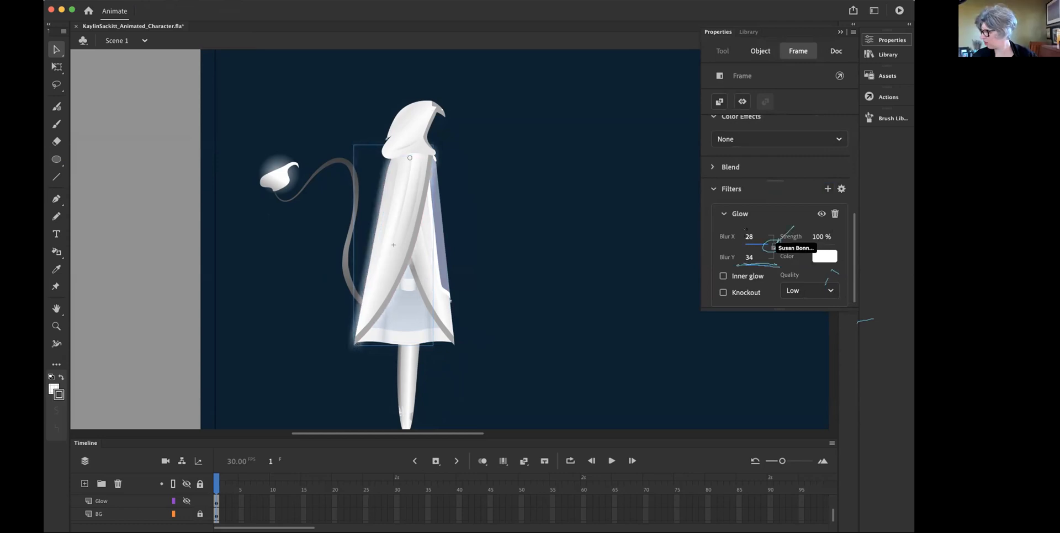
left_click_drag(750, 238, 752, 229)
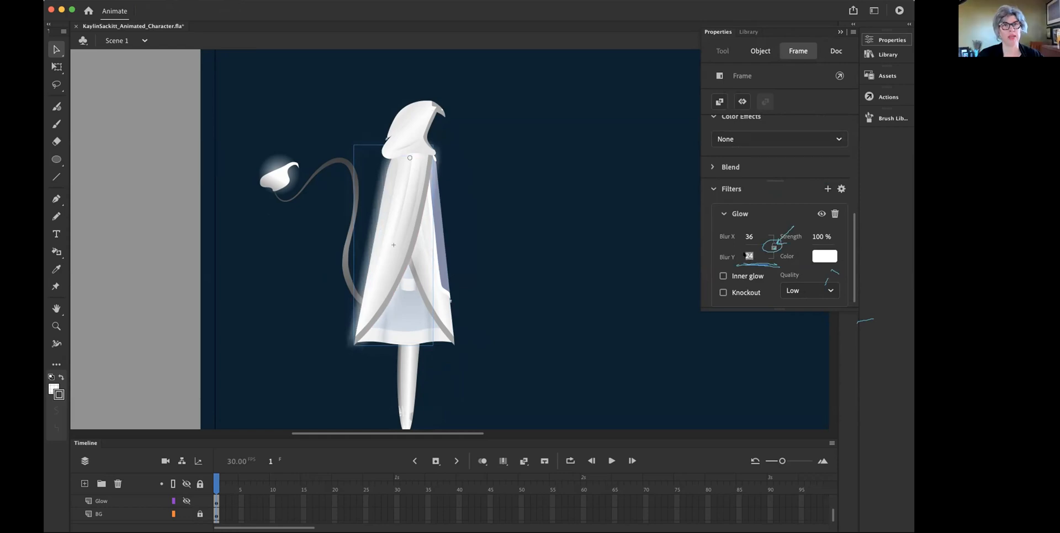
left_click(748, 256)
type("36")
key("Return")
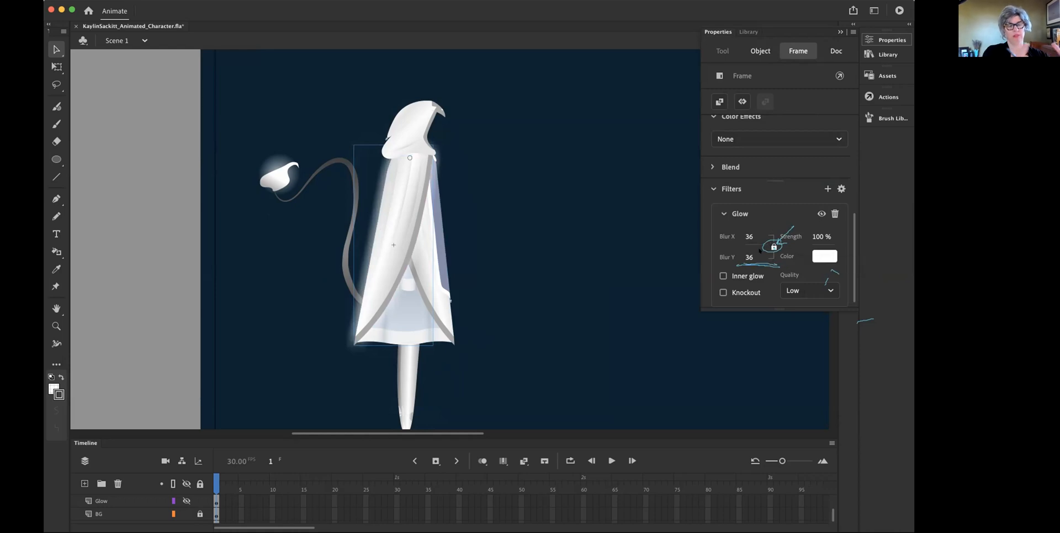
mouse_move(736, 253)
left_mouse_down()
mouse_move(726, 257)
mouse_move(749, 258)
left_mouse_up()
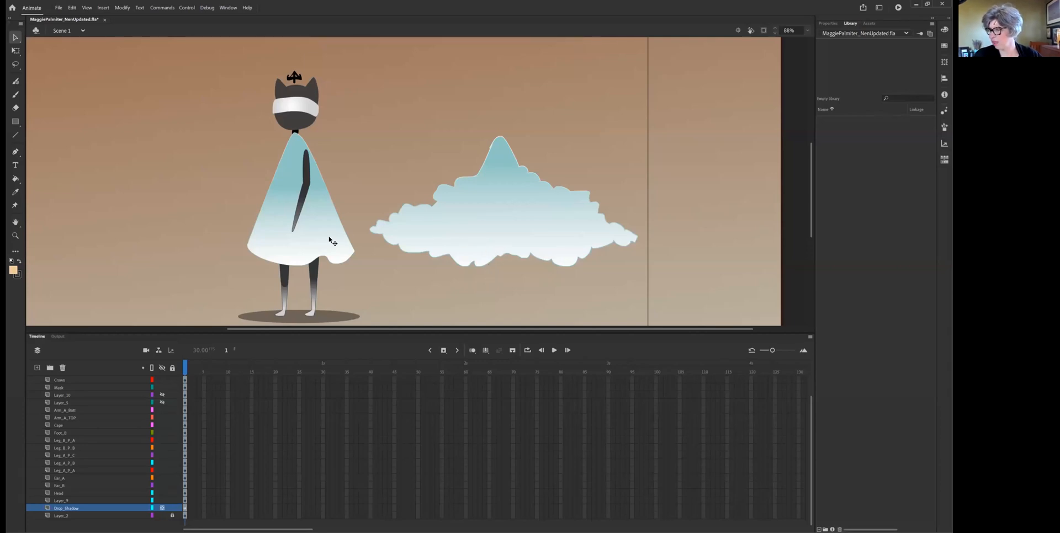
In the cat character's file, identify the head and mask layers and move Ear_A, Ear_B and Head directly above the arm layers.
left_click(303, 119)
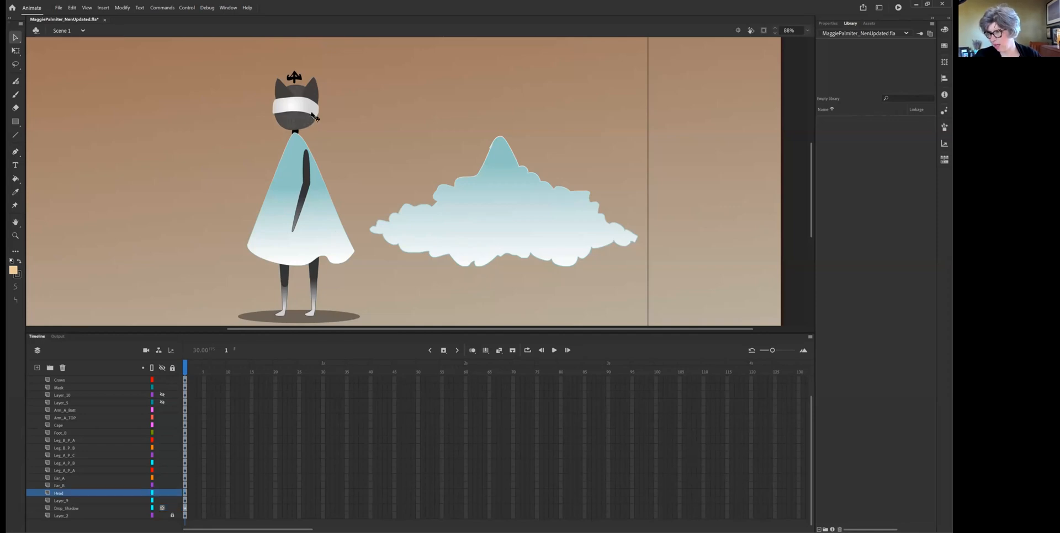
left_click(315, 110)
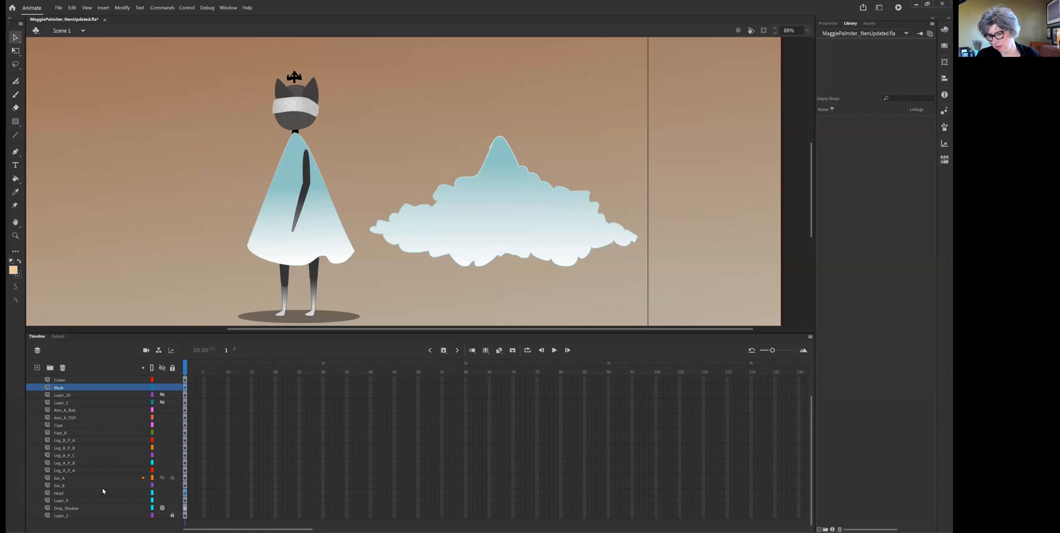
left_click(61, 493)
left_click(84, 389)
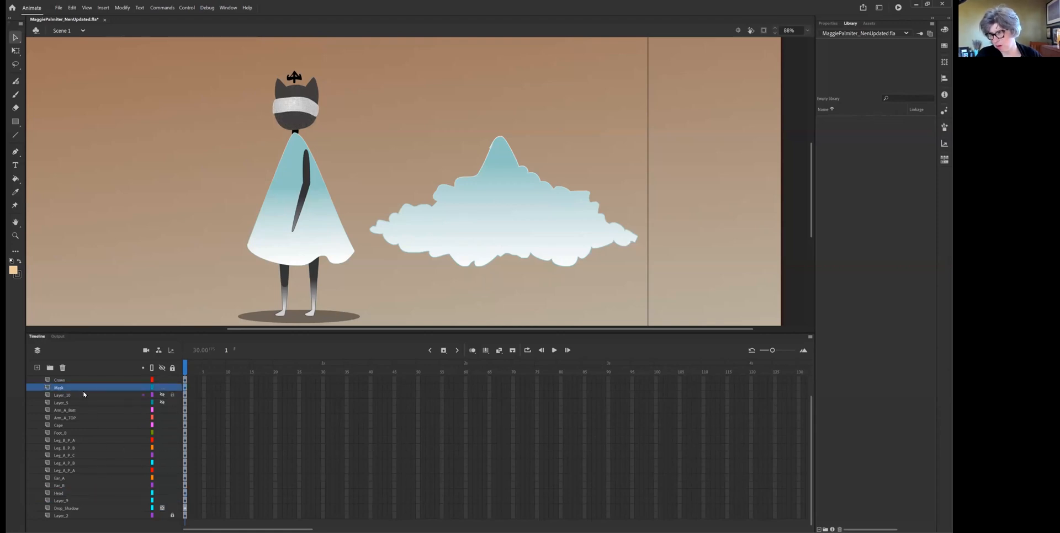
left_click(84, 494)
left_click(71, 478)
left_click(71, 495, "shift")
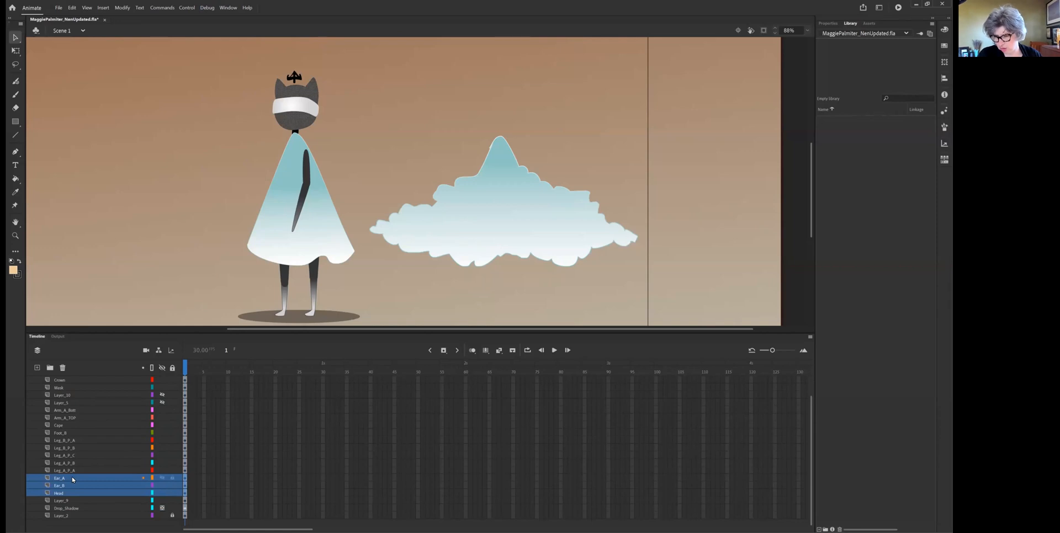
left_click_drag(72, 480, 73, 408)
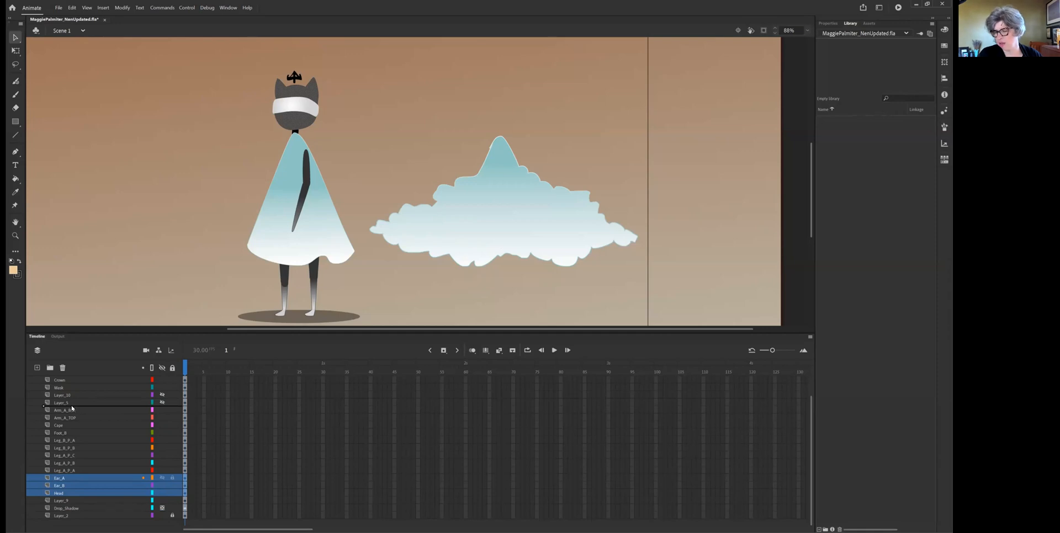
left_click_drag(72, 409, 73, 409)
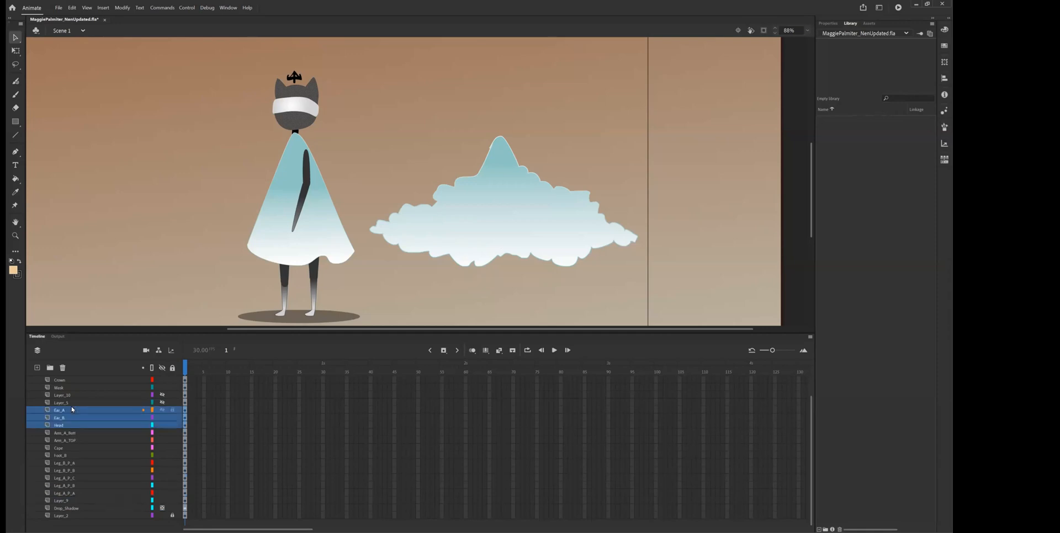
Move the two hidden layers beneath Mask down to directly below the Head layer.
left_click(73, 395)
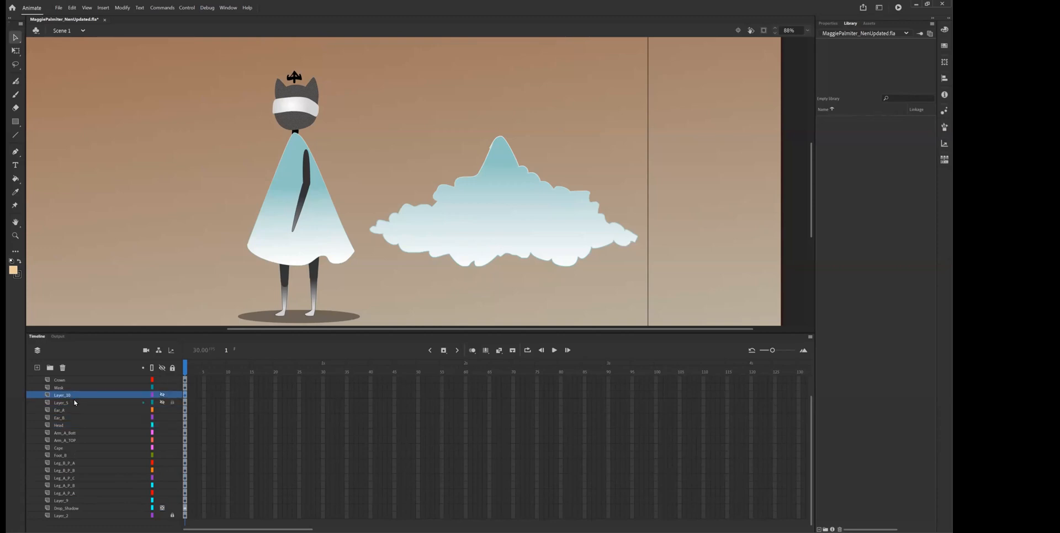
left_click(73, 403, "shift")
left_click_drag(75, 396, 77, 415)
right_click(76, 416)
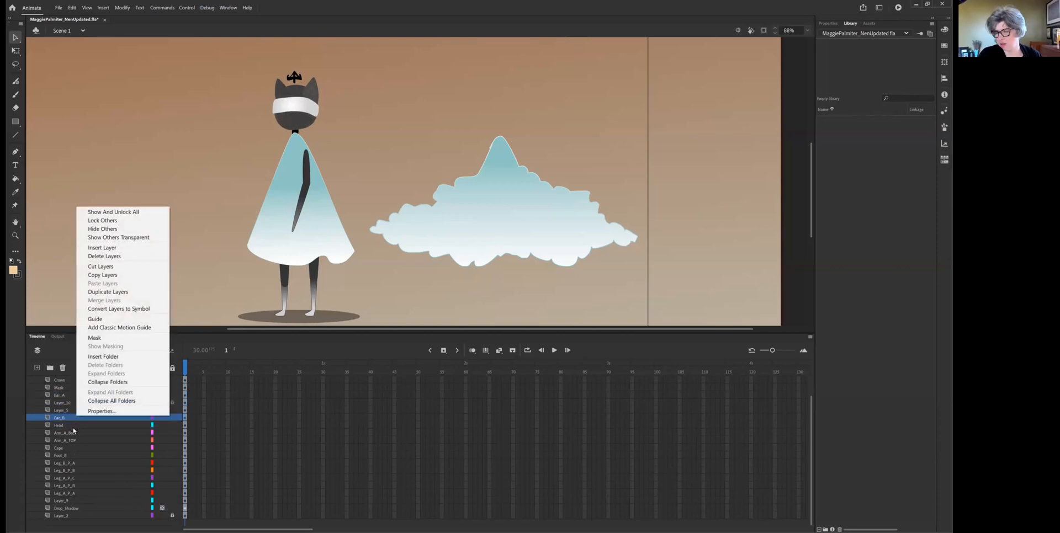
left_click(59, 301)
left_click(70, 404)
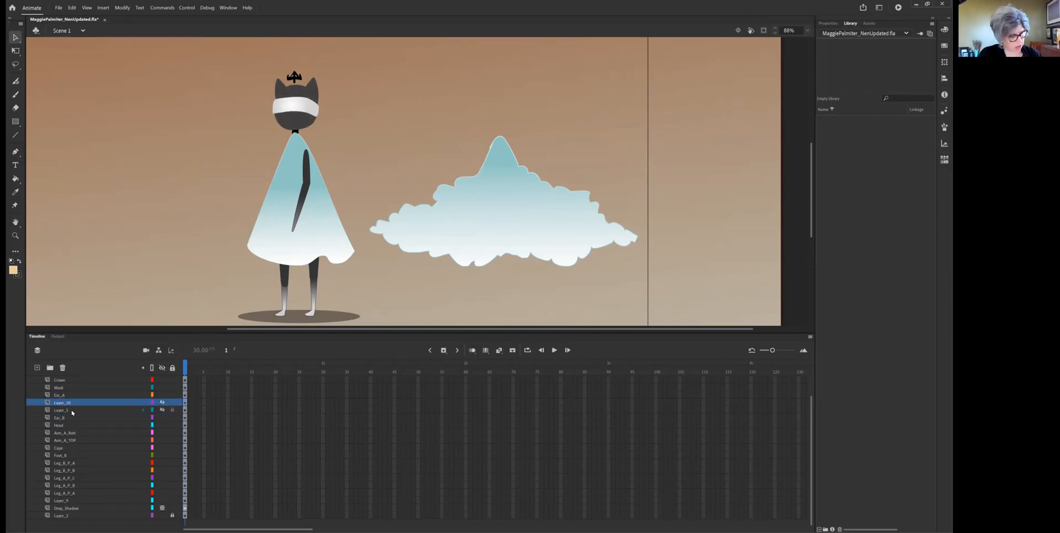
left_click(72, 411, "shift")
left_click_drag(73, 414, 73, 432)
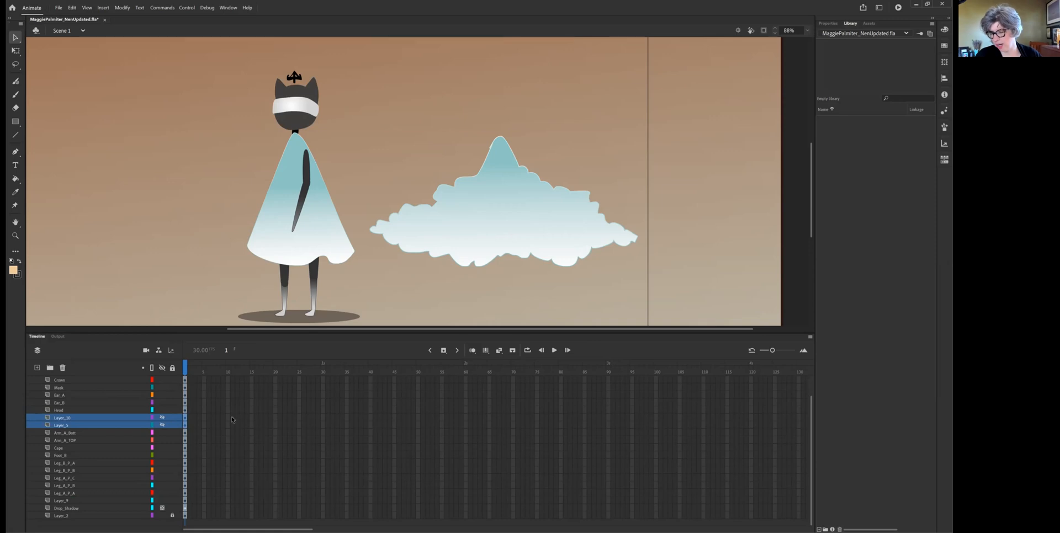
Cut the first frames of the Crown, Mask, Ear_A, Ear_B and Head layers.
left_click(68, 410)
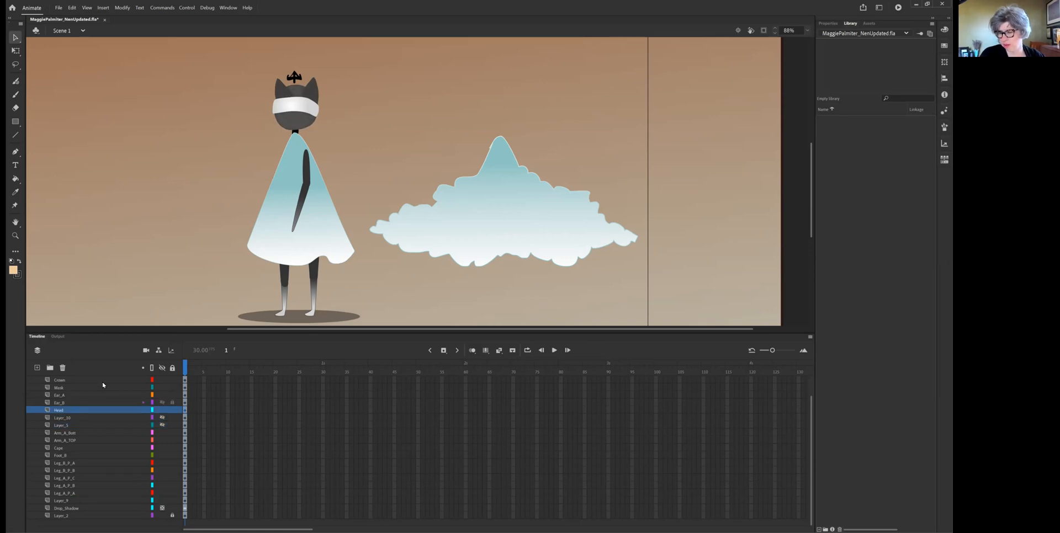
left_click(74, 388, "shift")
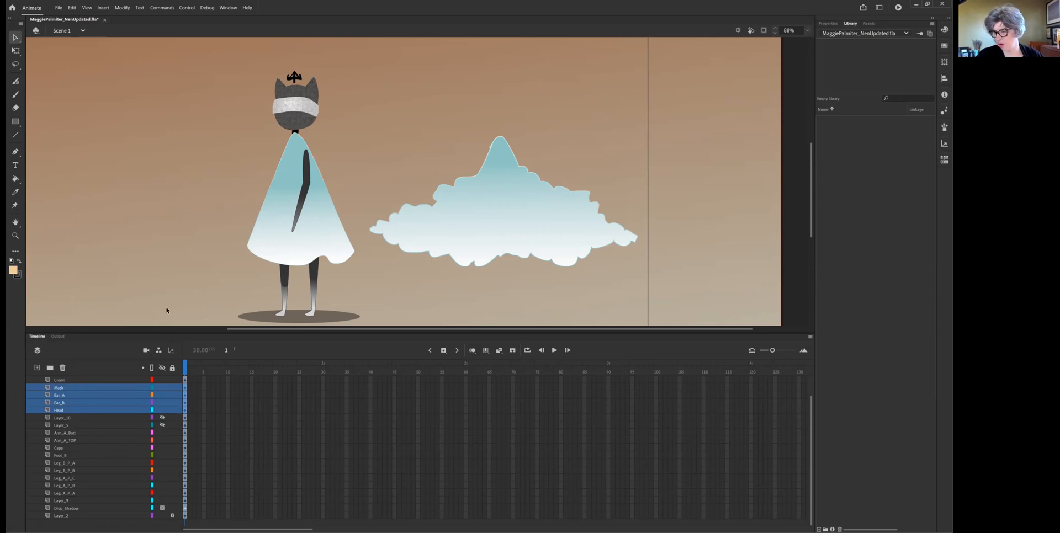
left_click(85, 379)
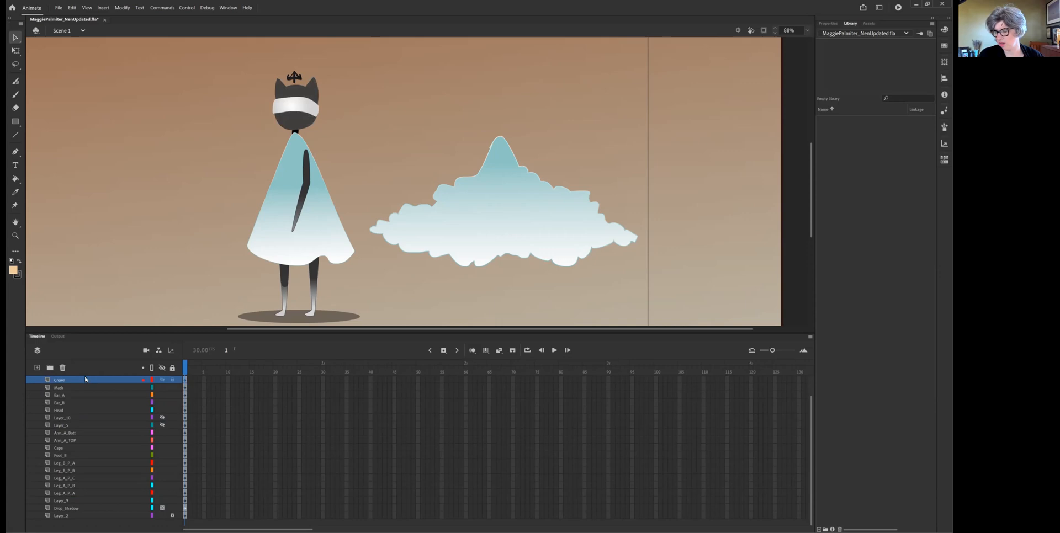
left_click(97, 408)
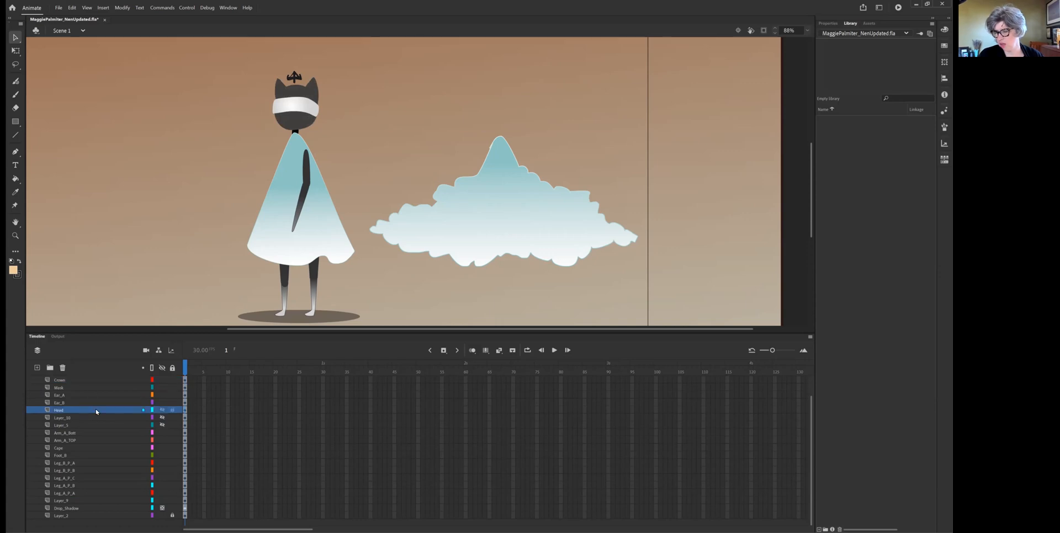
left_click(94, 381, "shift")
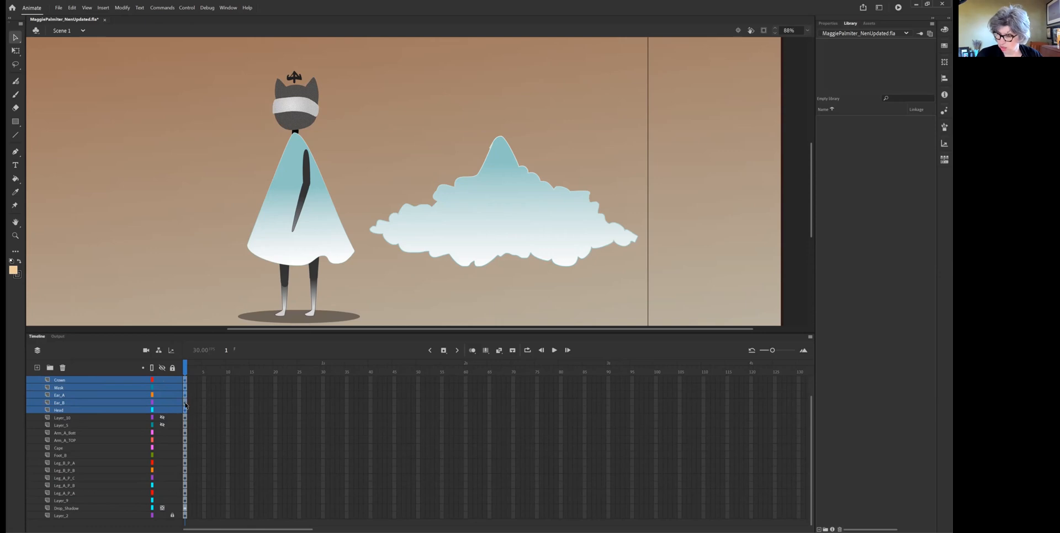
left_click(203, 395)
left_click(102, 380)
left_click(105, 411, "shift")
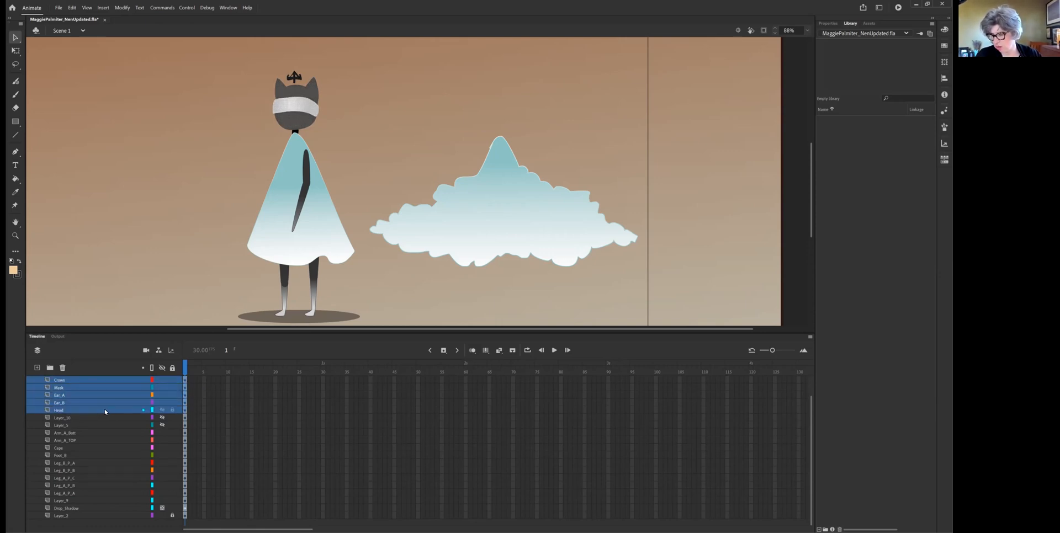
right_click(184, 408)
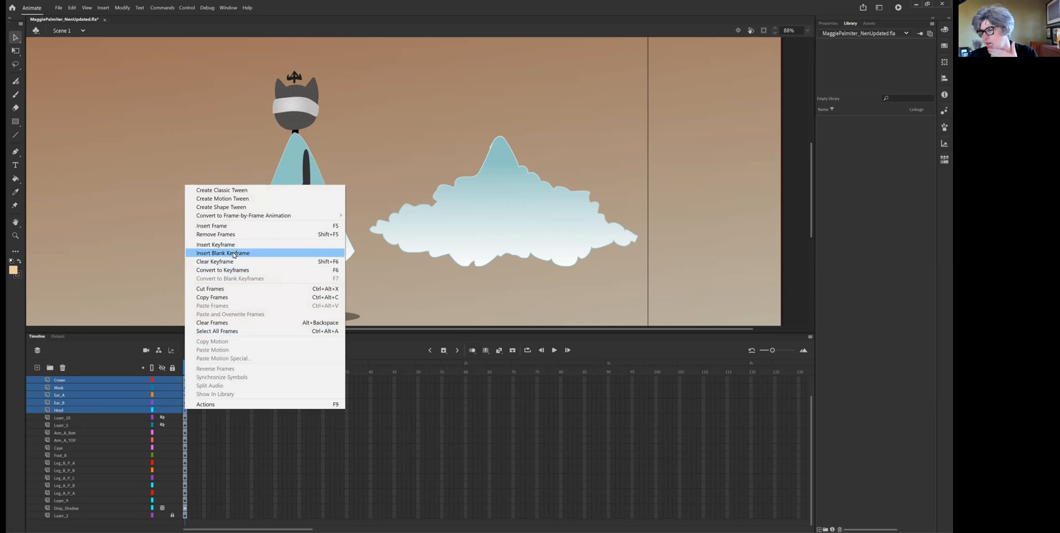
left_click(215, 288)
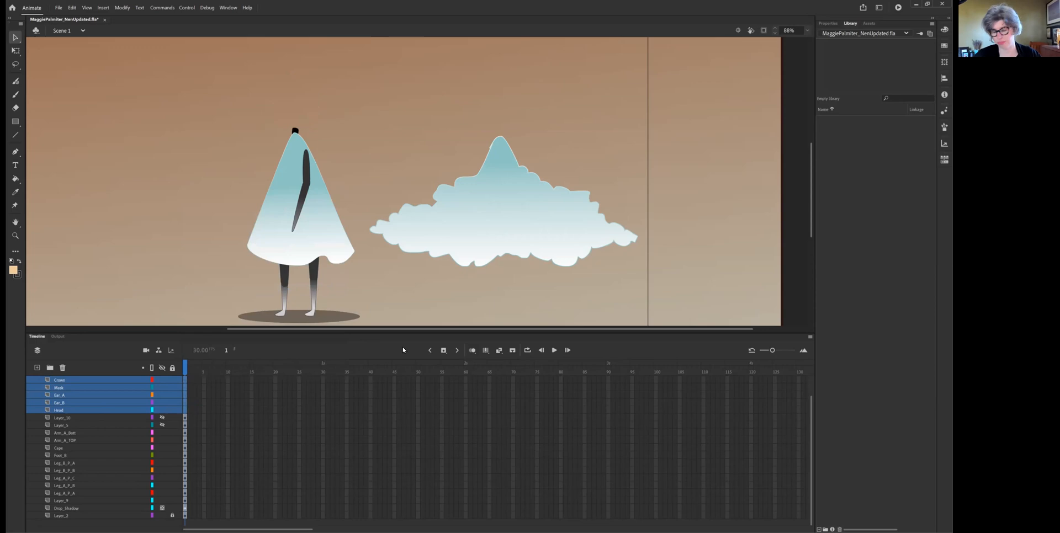
Create a new Graphic symbol named Head.
left_click(103, 8)
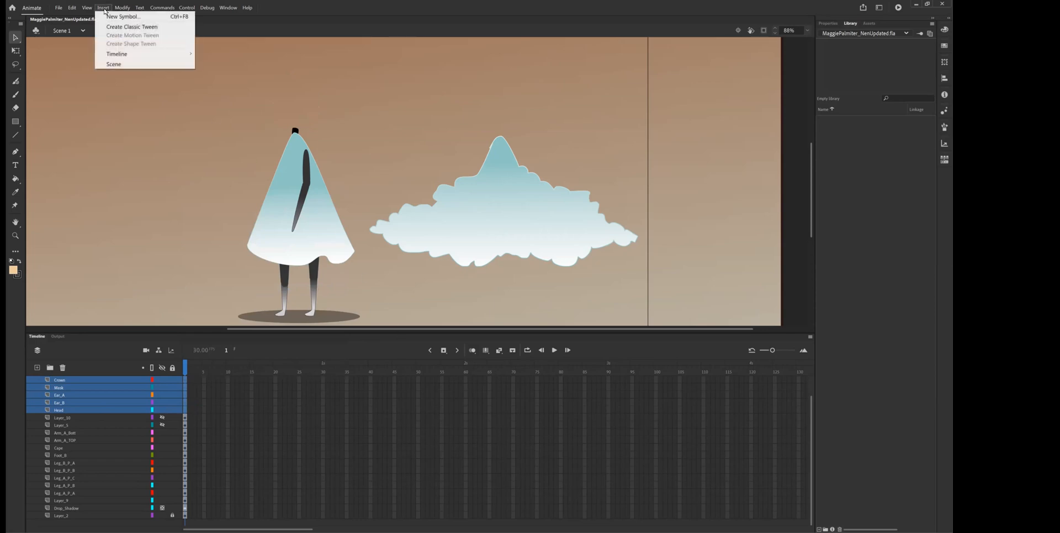
left_click(111, 16)
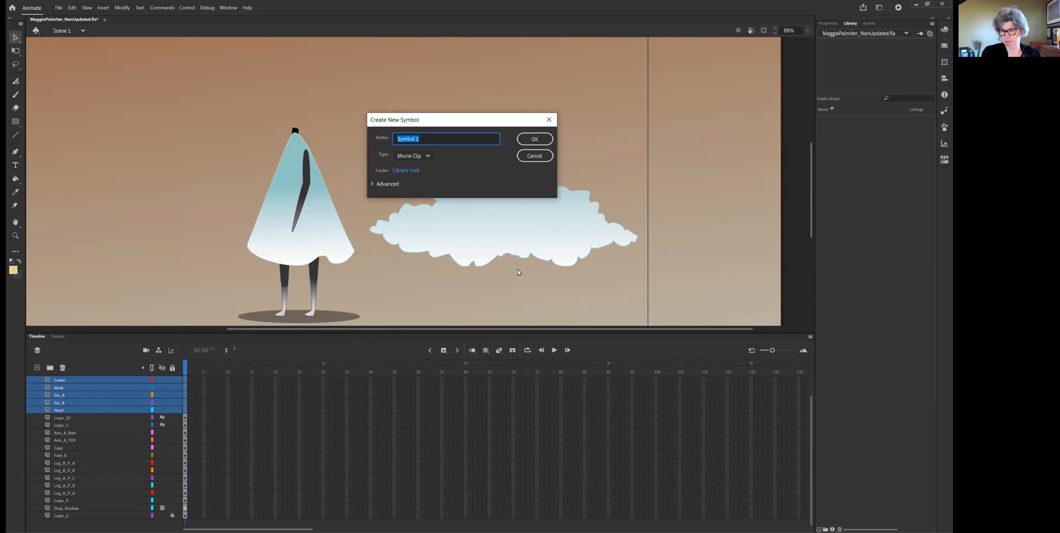
type("Head")
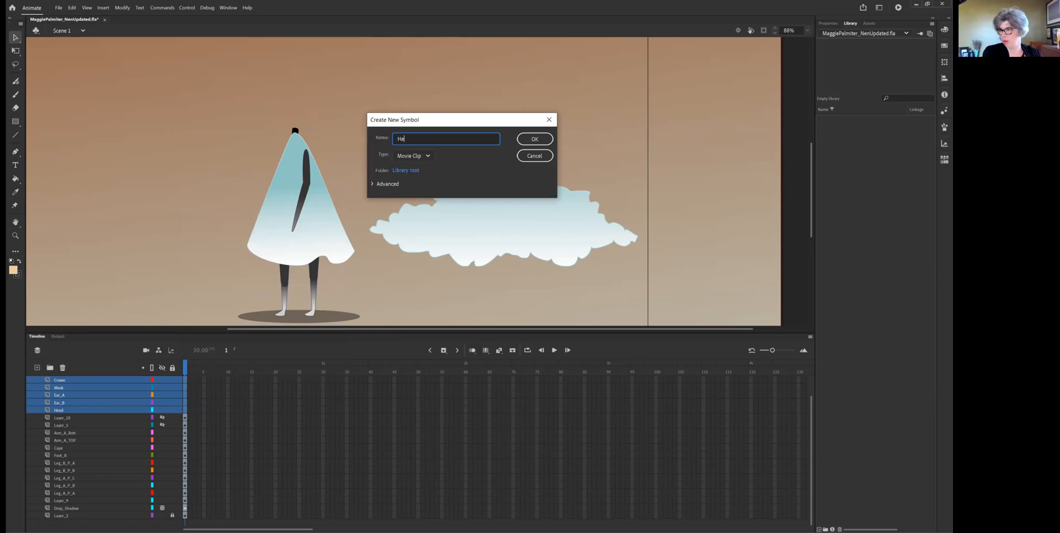
left_click(428, 158)
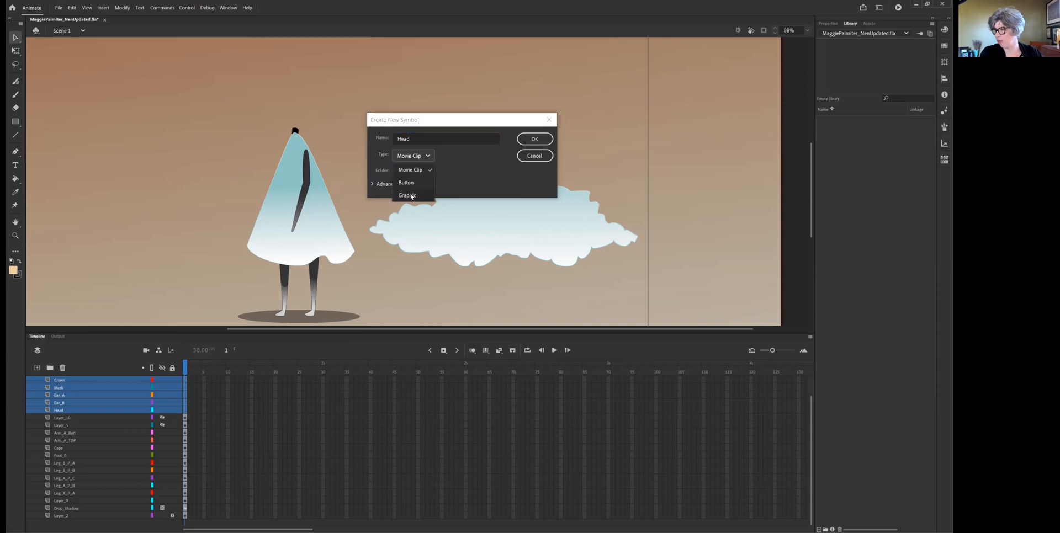
left_click(540, 139)
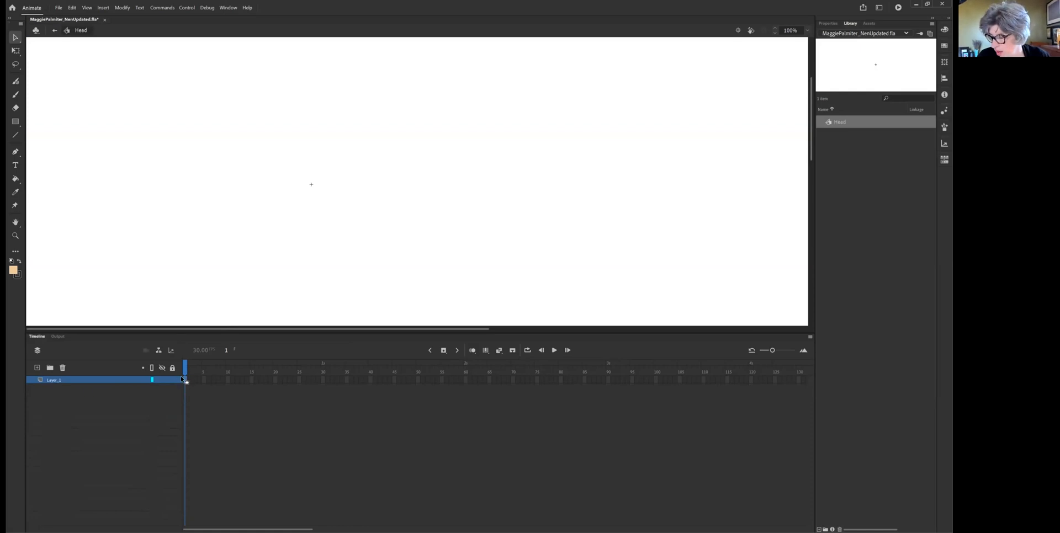
Paste the cut frames into the Head symbol's first frame and return to Scene 1.
right_click(182, 382)
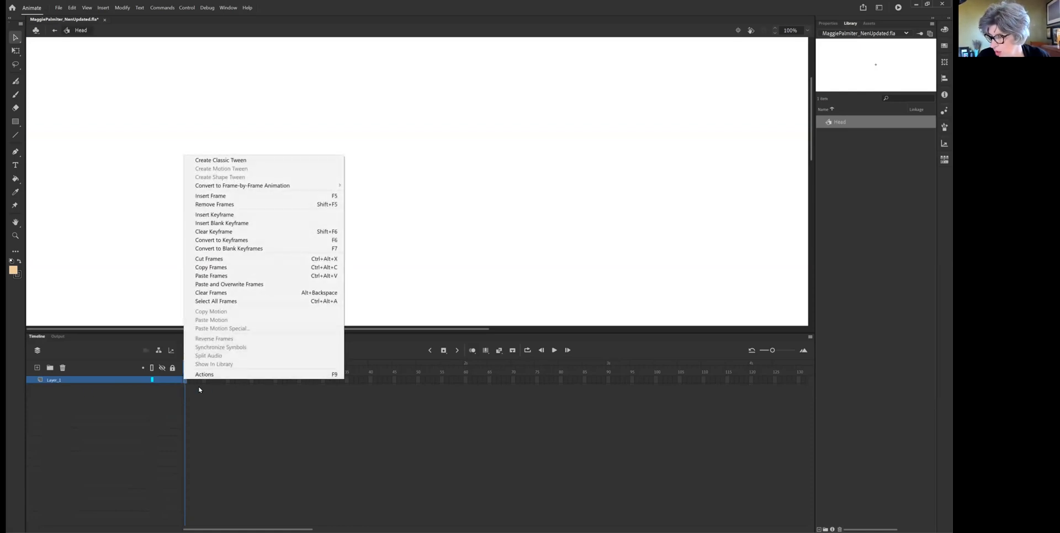
left_click(228, 276)
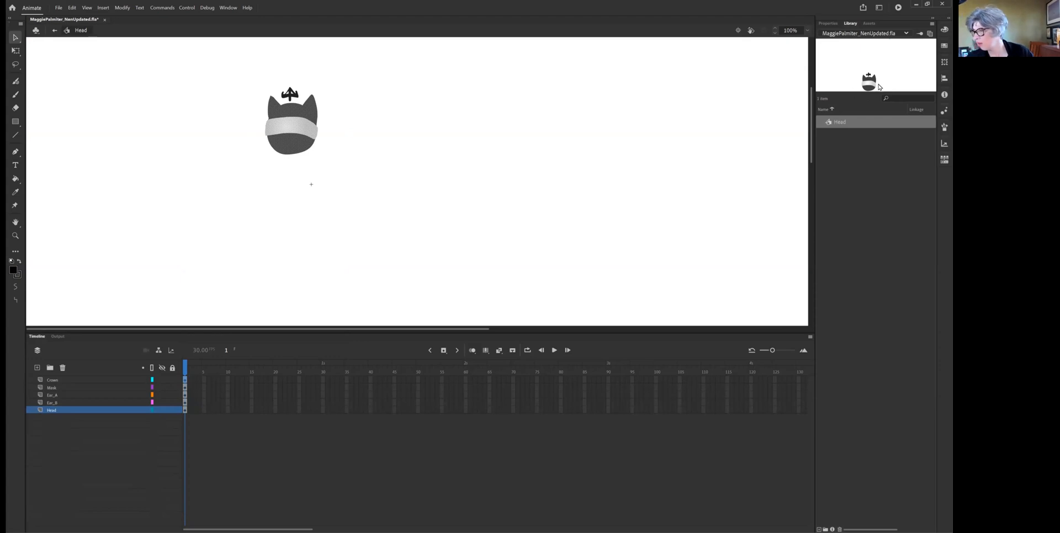
left_click(55, 31)
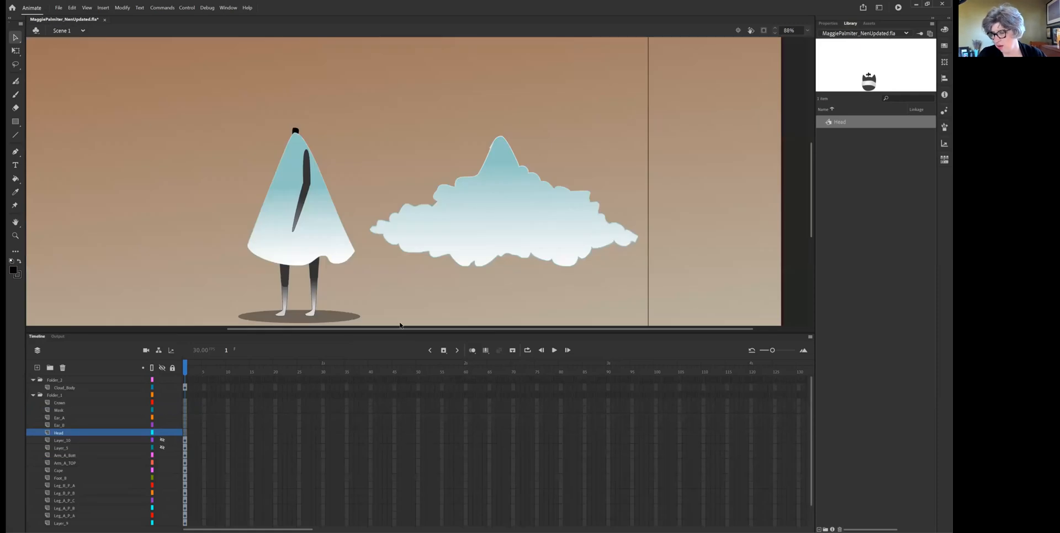
Delete the emptied Crown, Mask, Ear_A, Ear_B and Head layers from Folder_1.
left_click(60, 404)
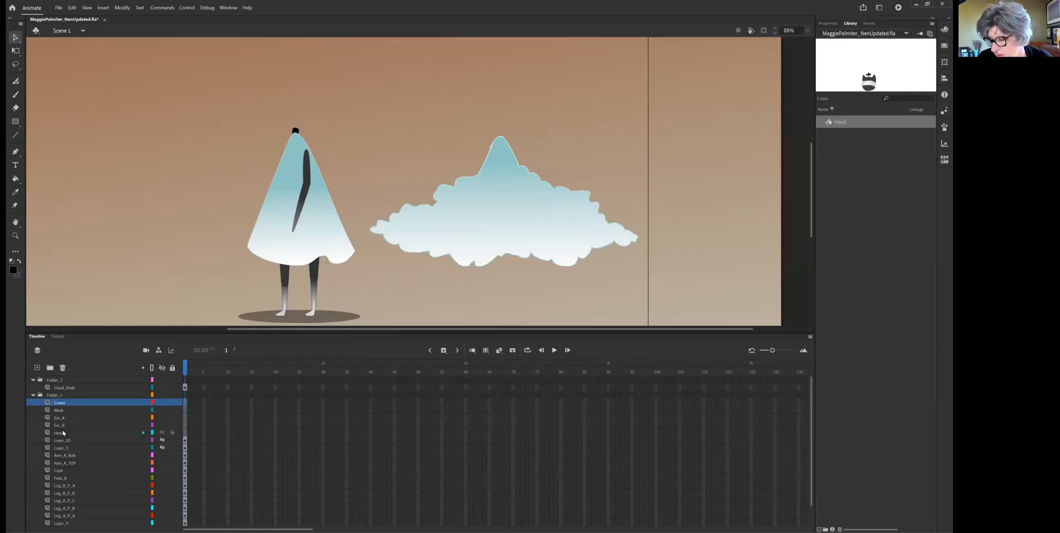
left_click(68, 433, "shift")
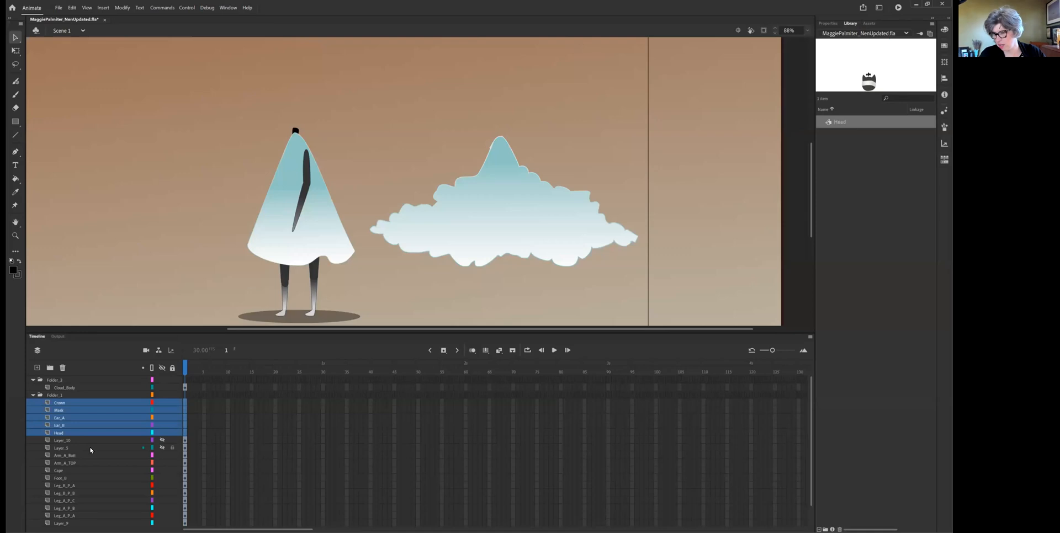
left_click(62, 367)
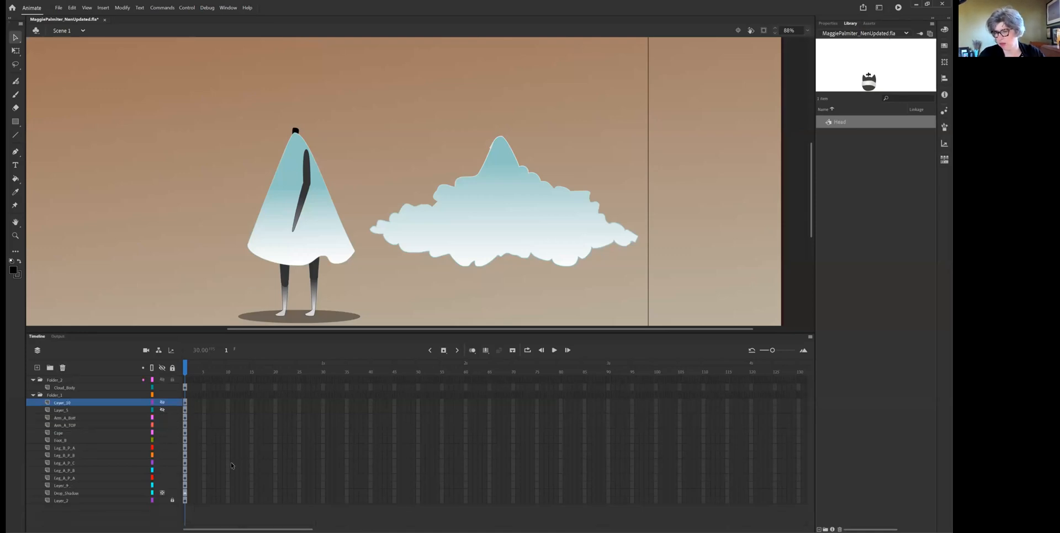
Add a layer named head above Layer_10 and place the Head symbol on it, beside the cape's lower right edge.
left_click(37, 367)
double_click(56, 403)
type("Head")
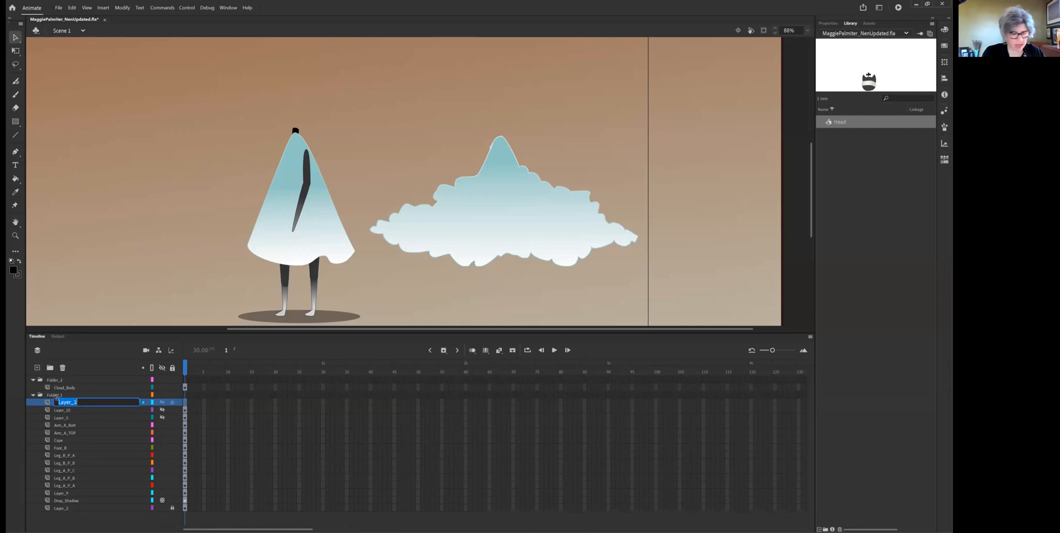
key("Return")
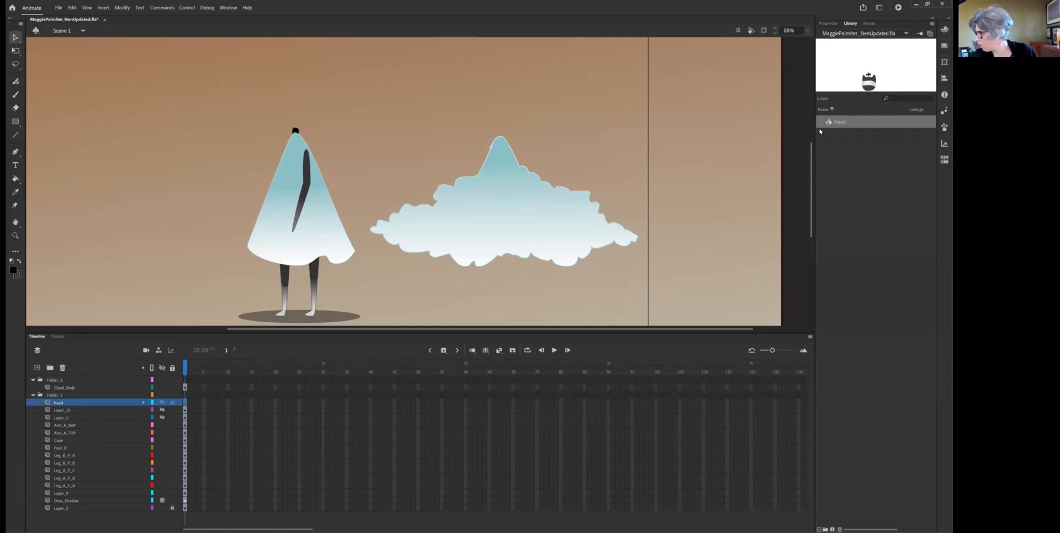
left_click_drag(829, 124, 298, 115)
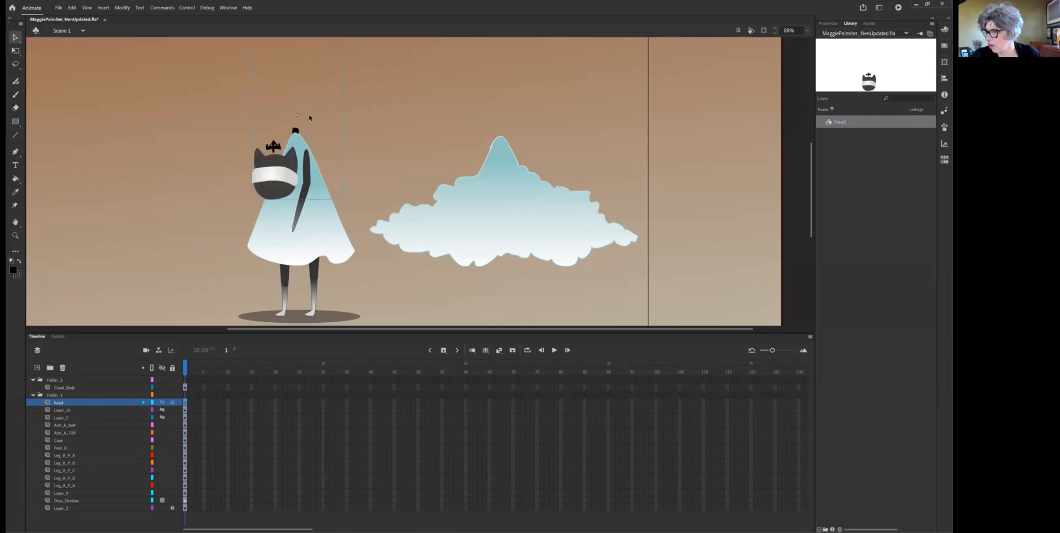
left_click_drag(287, 164, 368, 289)
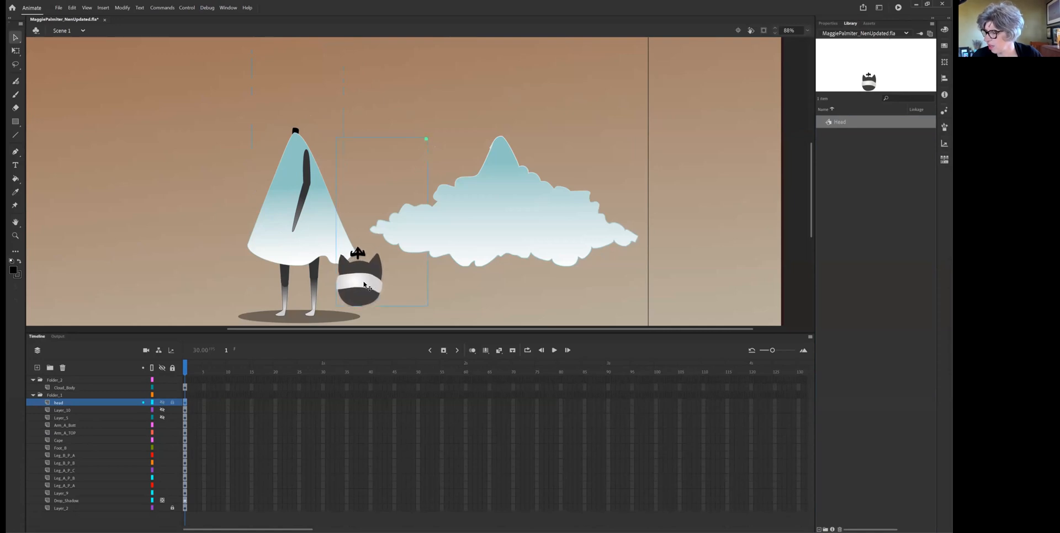
Inside the Head symbol, delete the stray mark up and to the right of the head, and return to Scene 1.
double_click(368, 290)
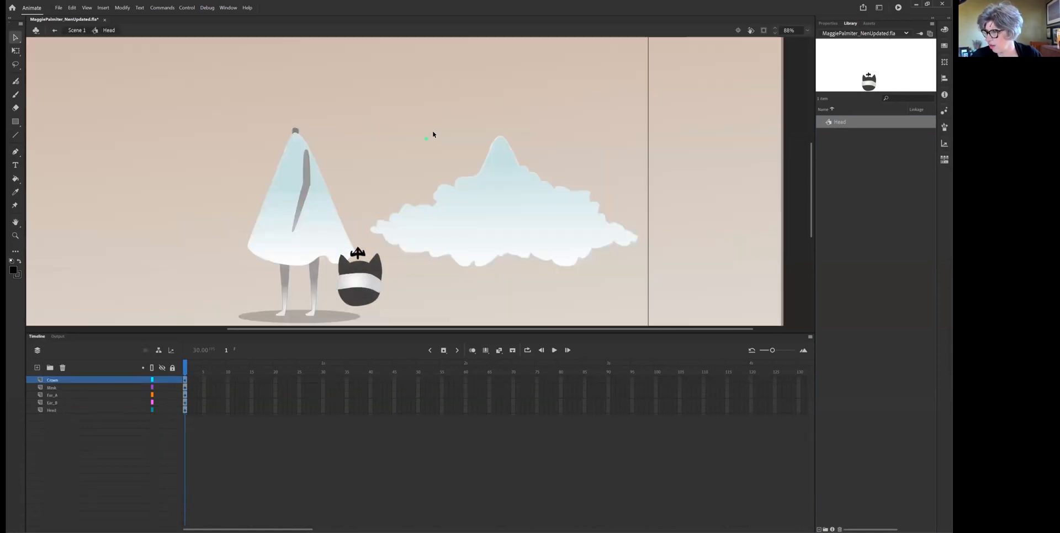
left_click_drag(415, 128, 440, 145)
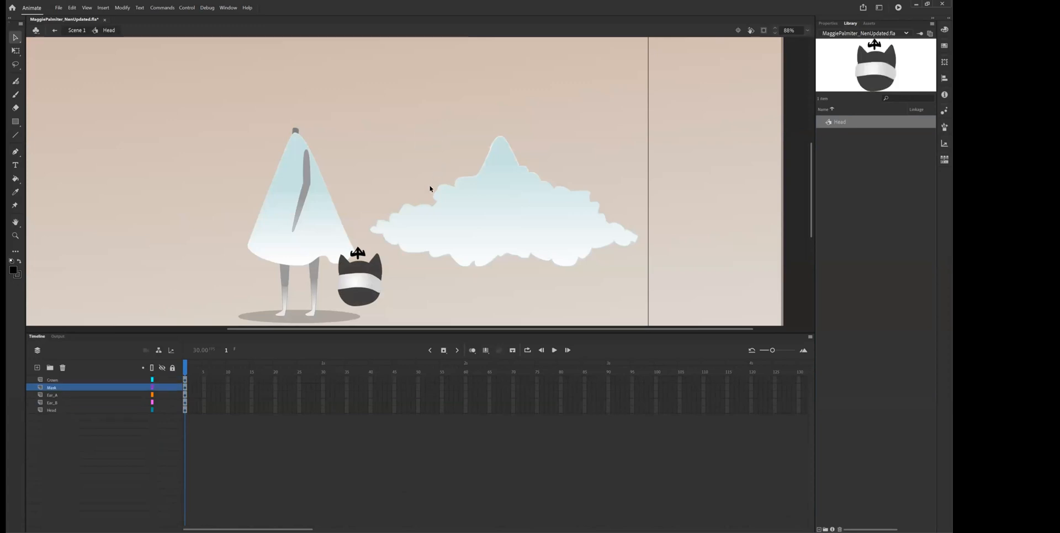
left_click(76, 30)
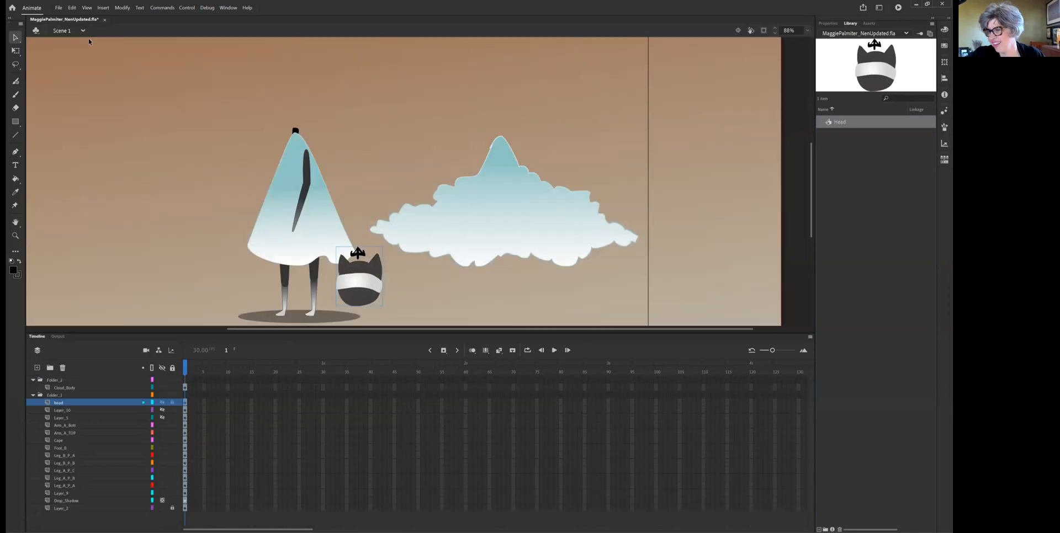
Move the head onto the character's neck and use Free Transform to rotate it slightly clockwise about its base.
left_click_drag(369, 296, 316, 121)
key("q")
left_click_drag(335, 79, 326, 53)
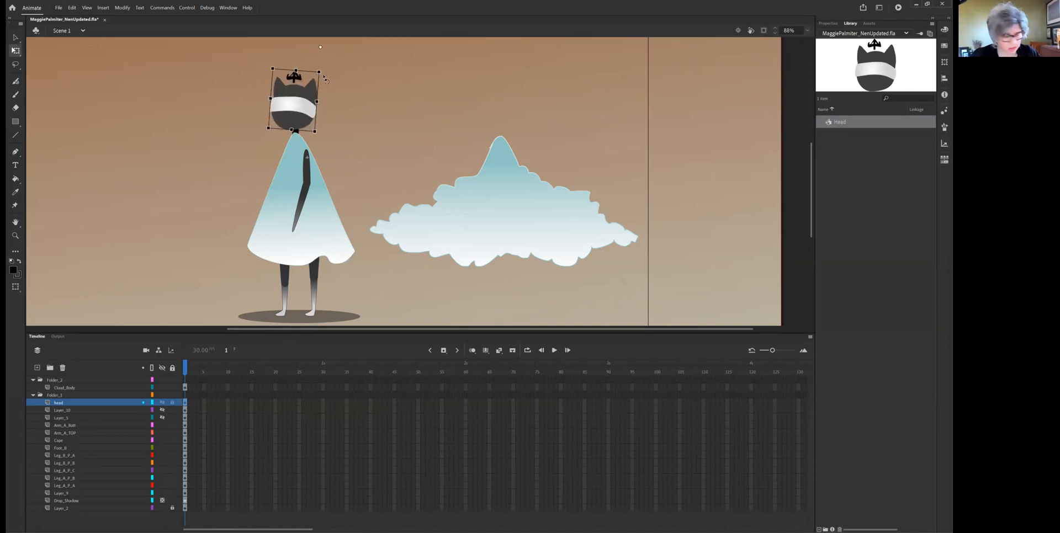
key("ctrl+z")
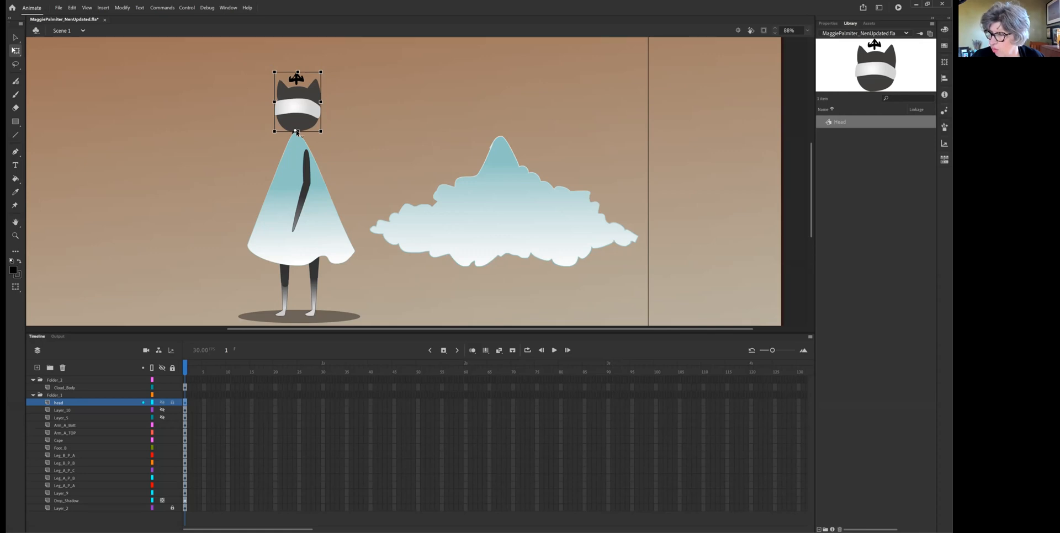
mouse_move(326, 72)
left_mouse_down()
mouse_move(334, 88)
mouse_move(326, 82)
left_mouse_up()
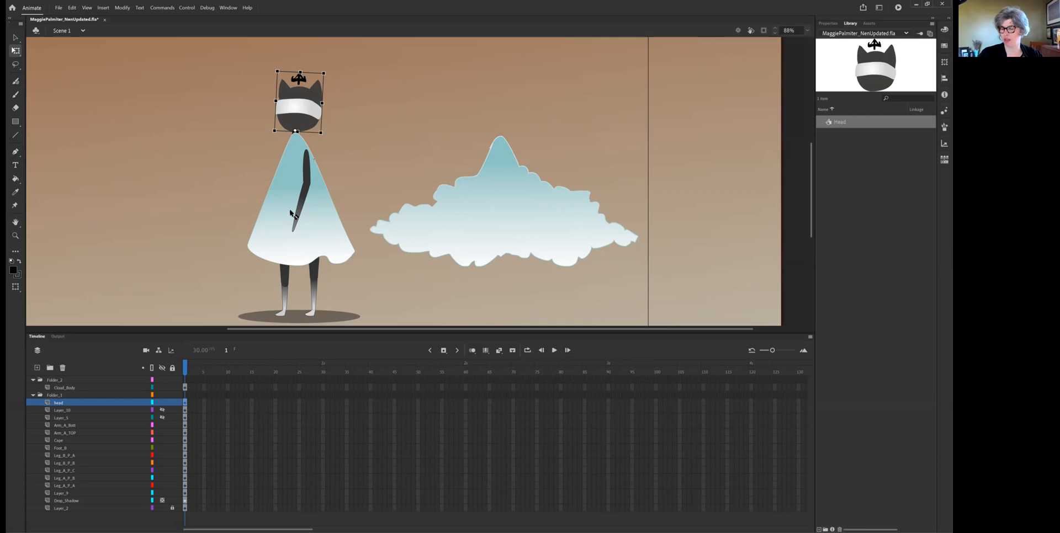
Open the Head symbol and extend all five layers, from Crown down to Head, to frame 5.
double_click(300, 119)
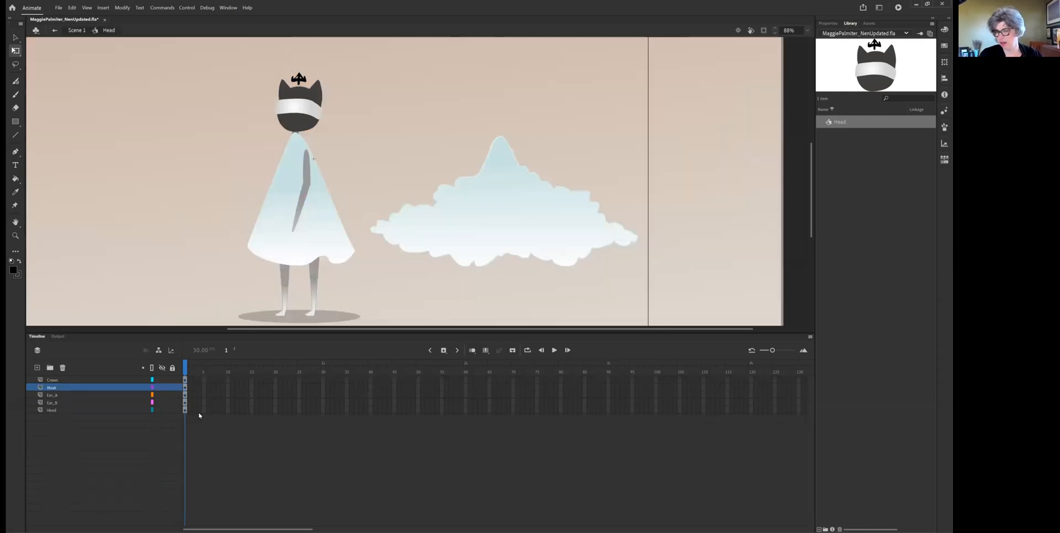
left_click(205, 379)
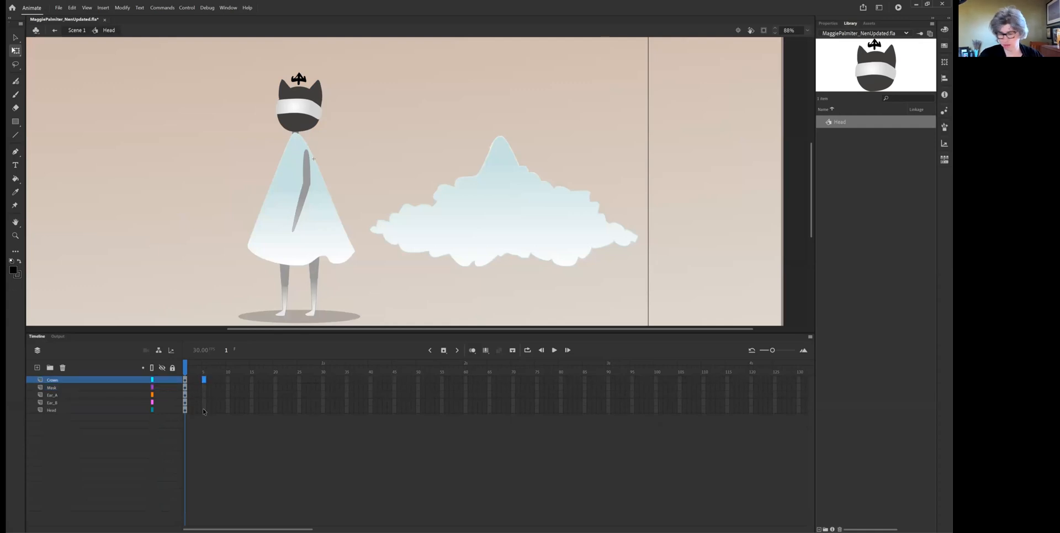
left_click(204, 411, "shift")
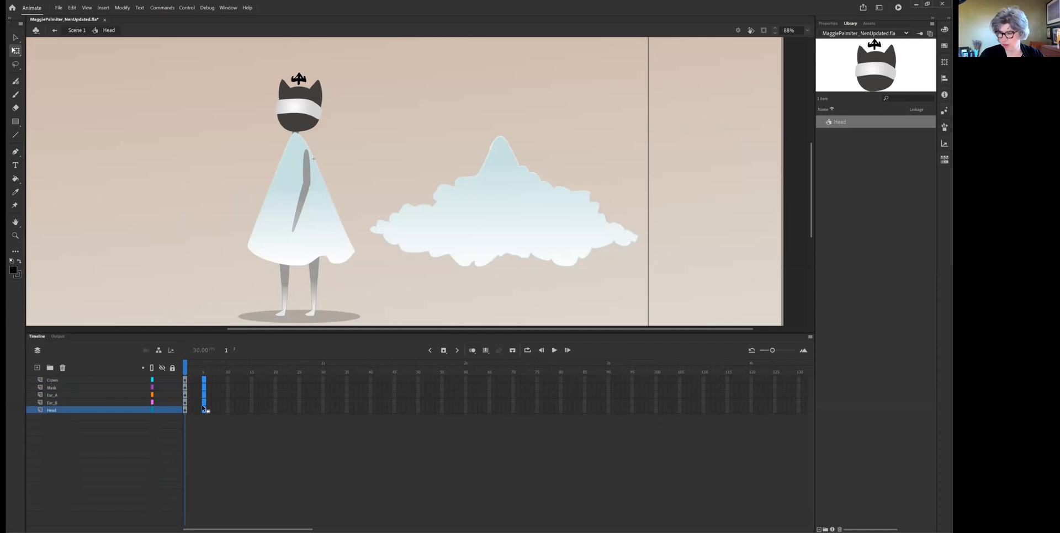
right_click(204, 411)
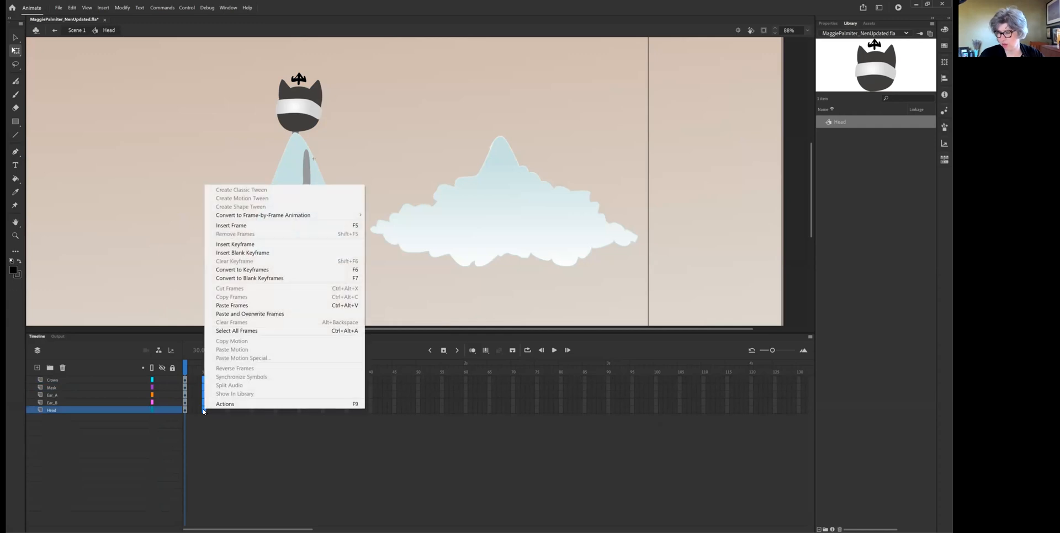
left_click(241, 244)
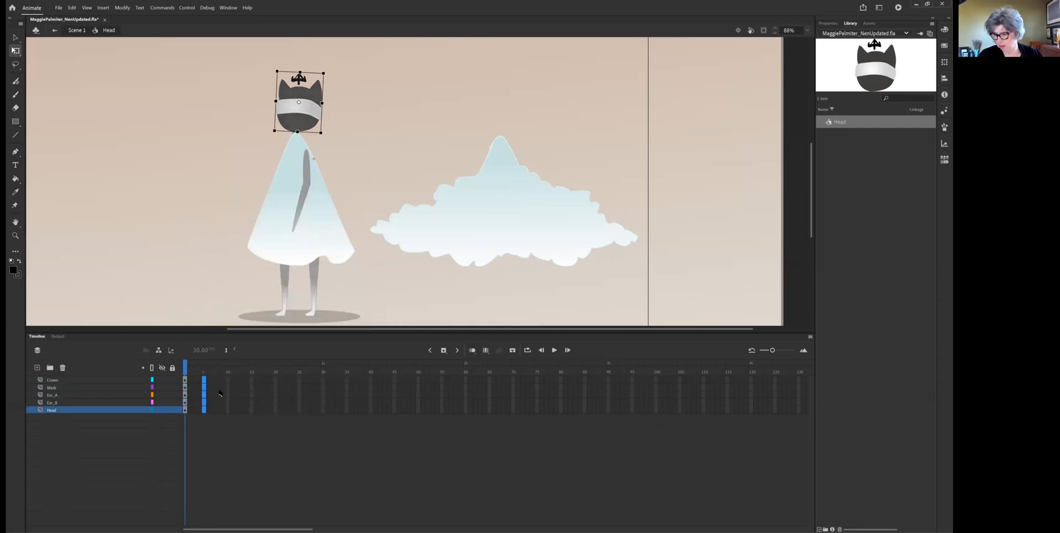
right_click(205, 380)
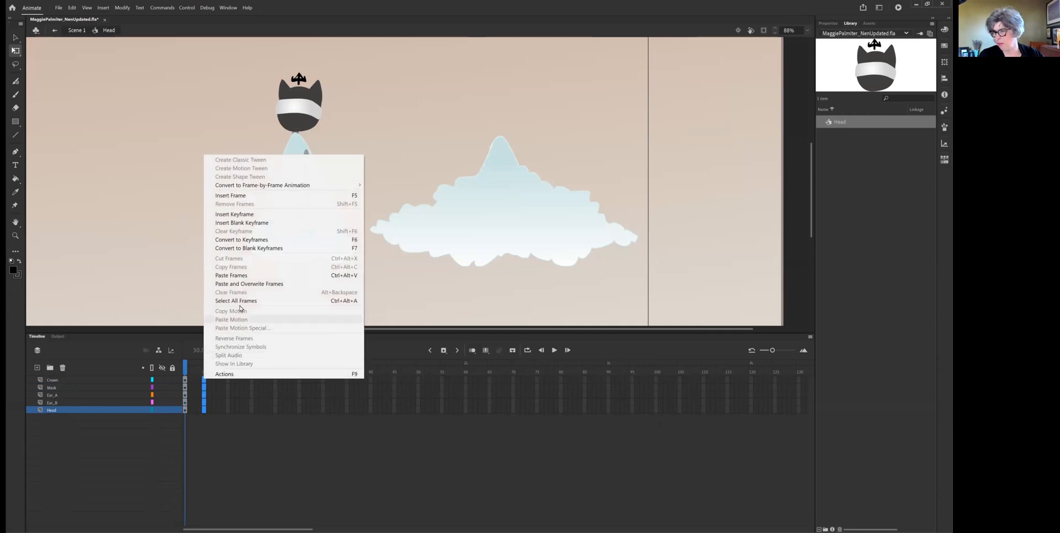
left_click(243, 195)
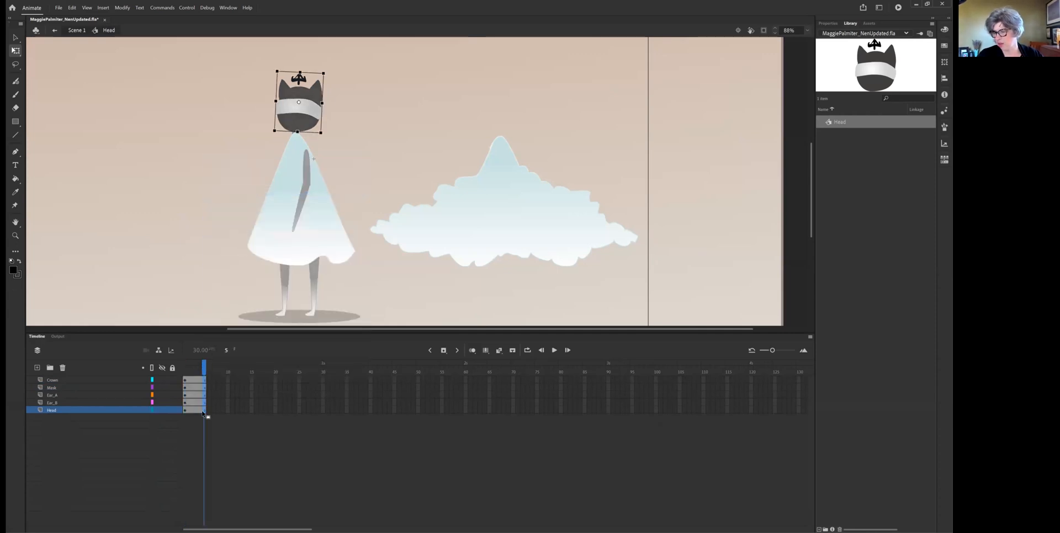
left_click(223, 434)
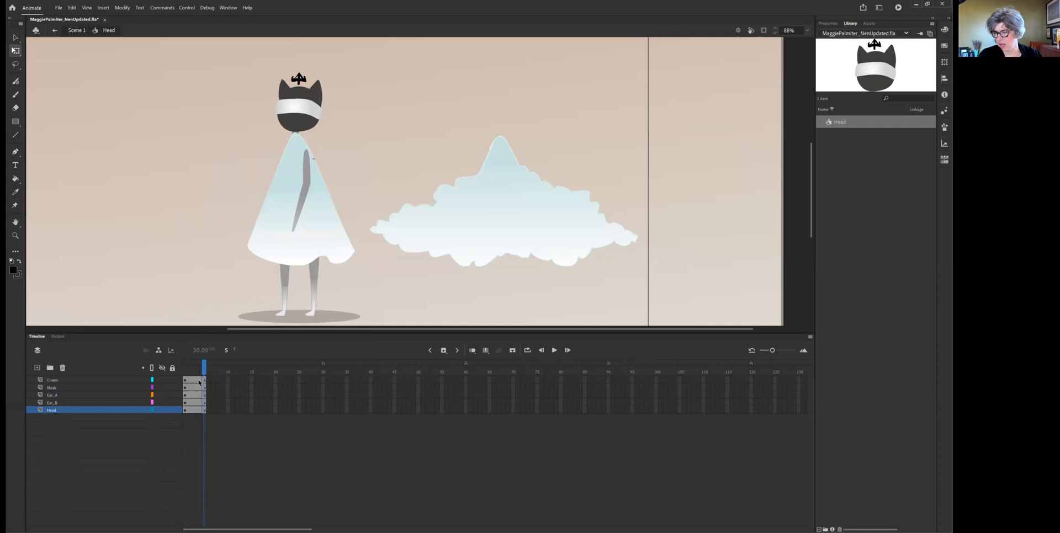
Add a keyframe at frame 2 of the Ear_A layer and tilt that ear slightly with Free Transform.
left_click(187, 394)
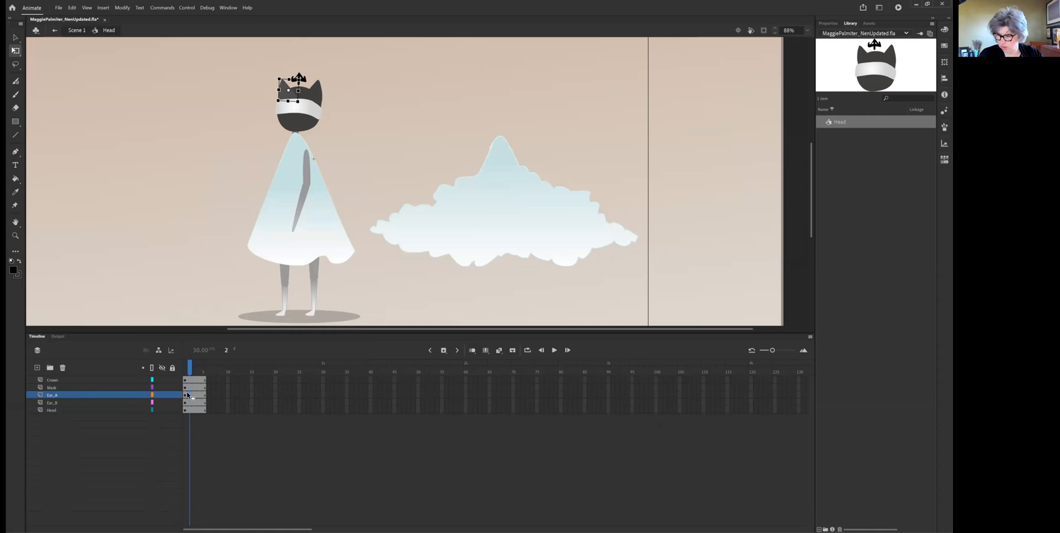
right_click(190, 396)
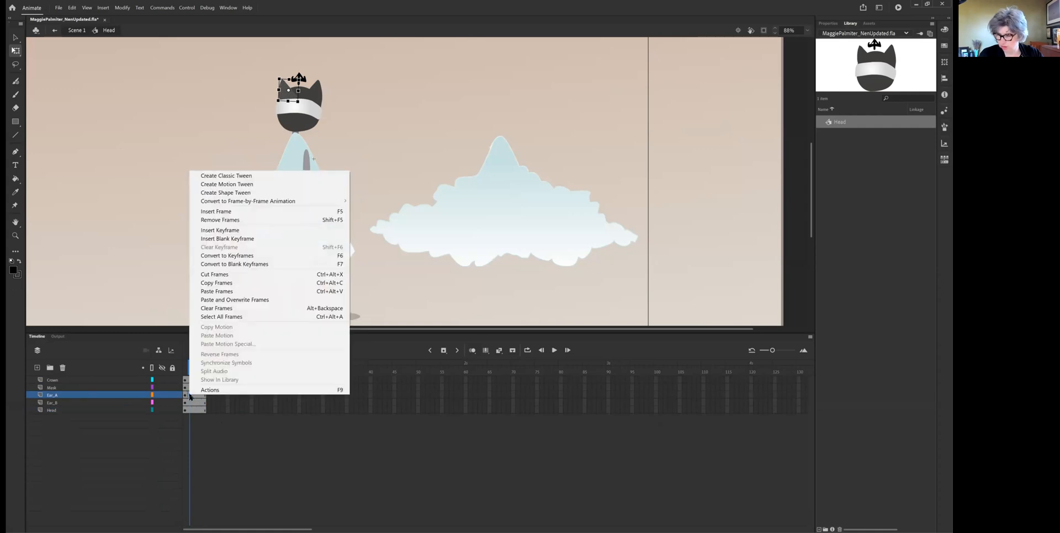
left_click(234, 238)
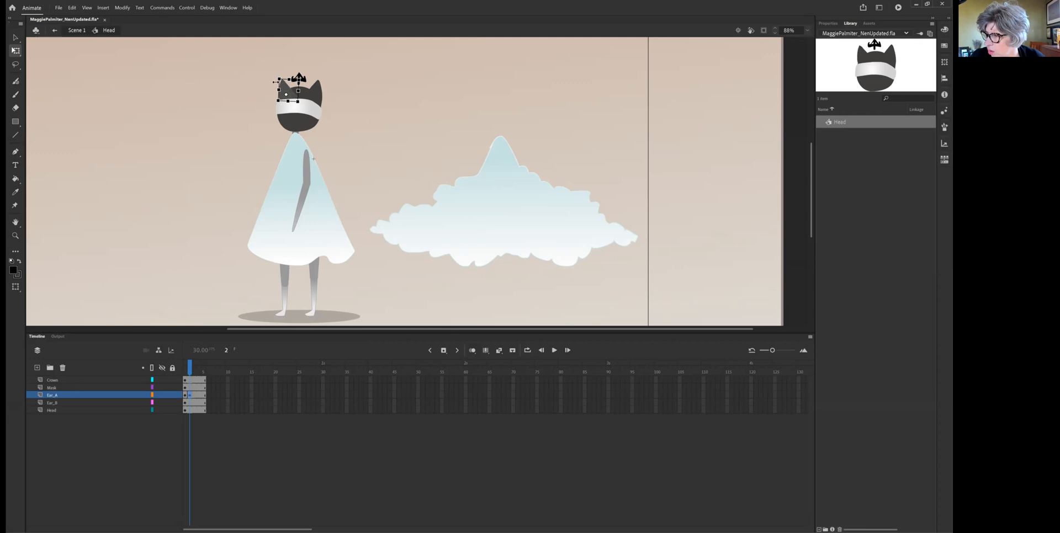
left_click_drag(276, 82, 277, 95)
left_click_drag(187, 365, 186, 374)
Add a keyframe at frame 2 of the Ear_B layer and tilt that ear slightly outward.
left_click(189, 403)
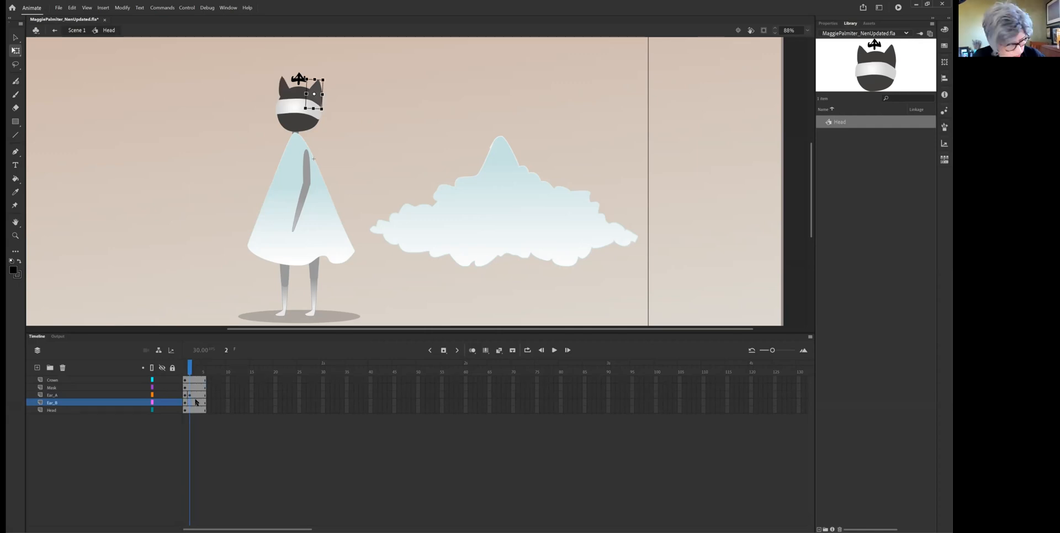
right_click(192, 401)
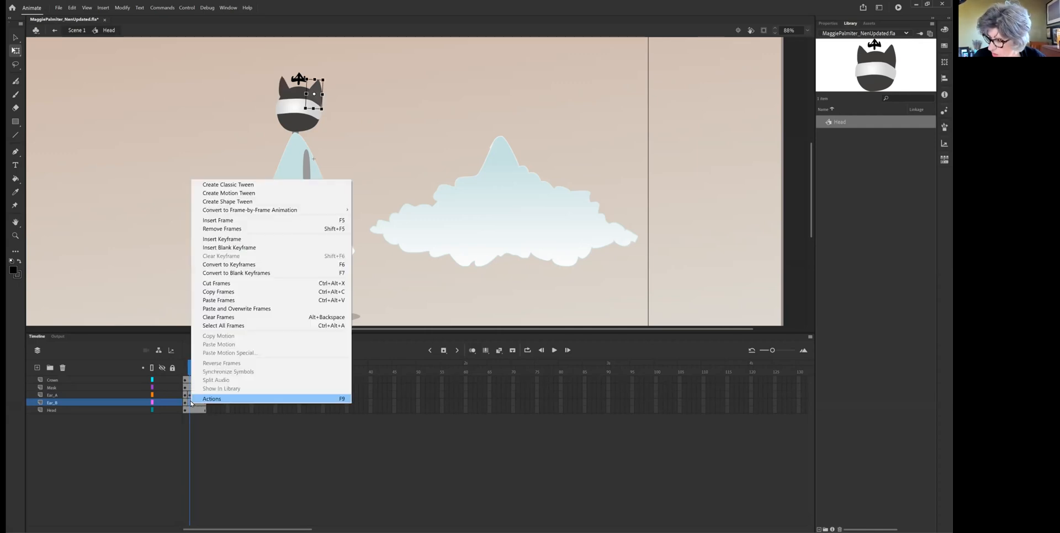
left_click(239, 241)
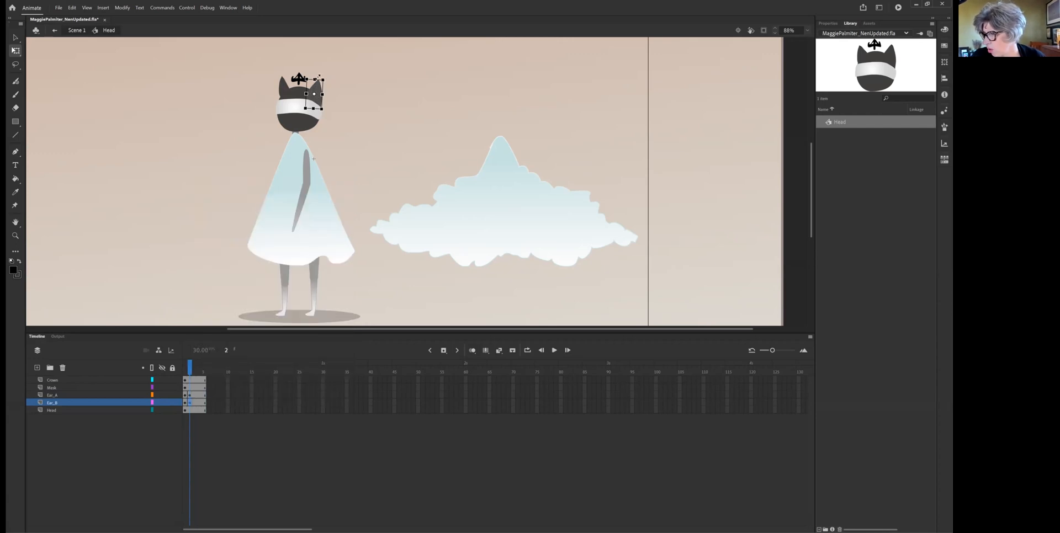
left_click_drag(324, 80, 324, 101)
left_click_drag(192, 368, 191, 371)
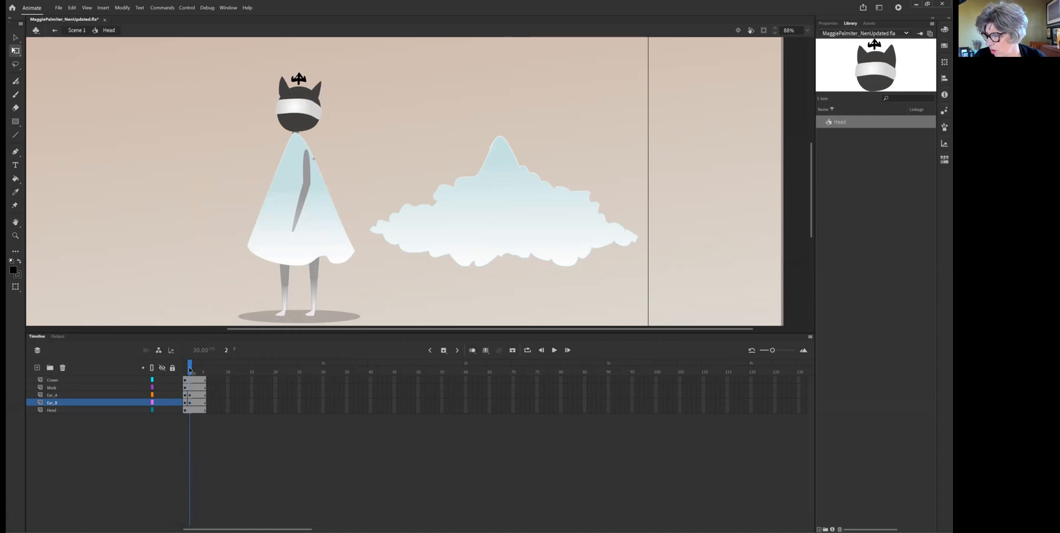
Adjust the position and rotation of the Ear_A ear at frame 2, and compare it with frame 1.
left_click(285, 84)
left_click_drag(288, 90, 285, 95)
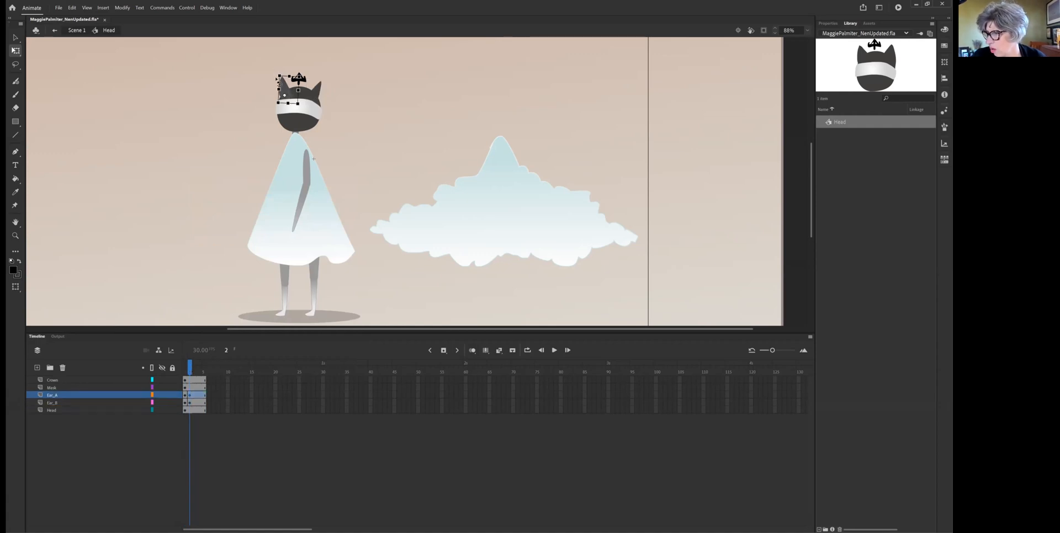
left_click_drag(280, 76, 281, 74)
left_click(183, 370)
left_click_drag(181, 368, 190, 372)
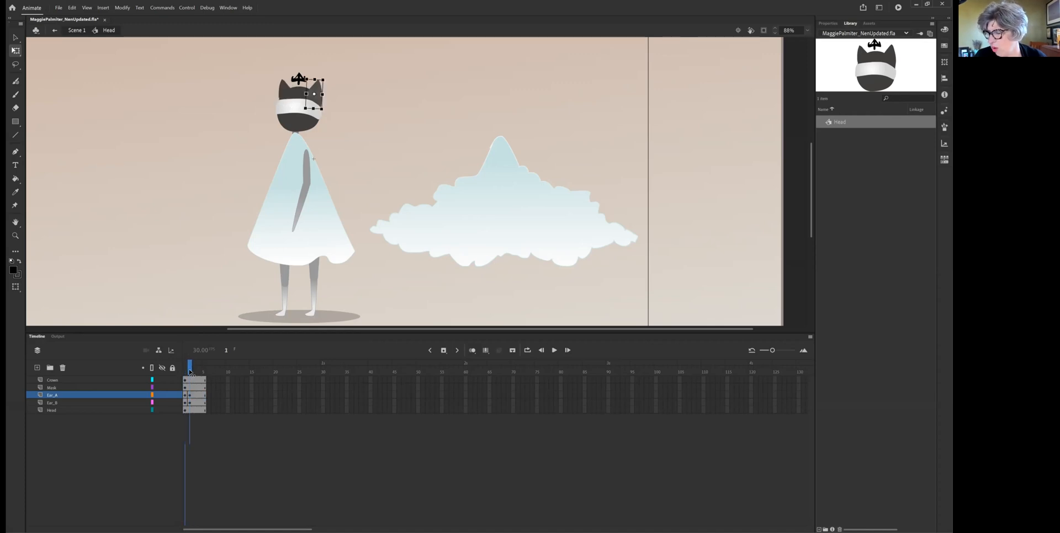
Add a keyframe at frame 2 of the Crown layer, shift the crown slightly right and tilt it clockwise.
left_click(191, 380)
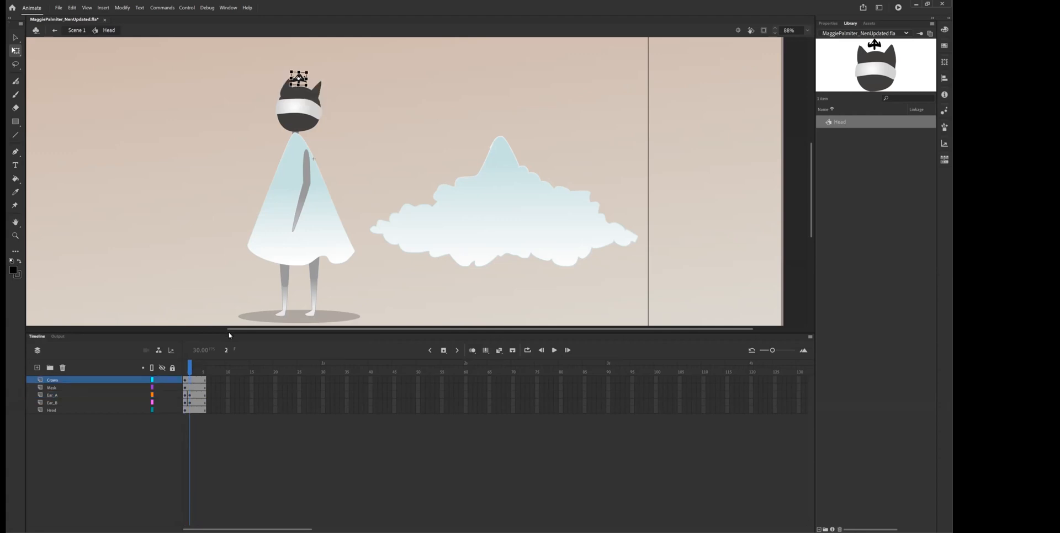
right_click(191, 381)
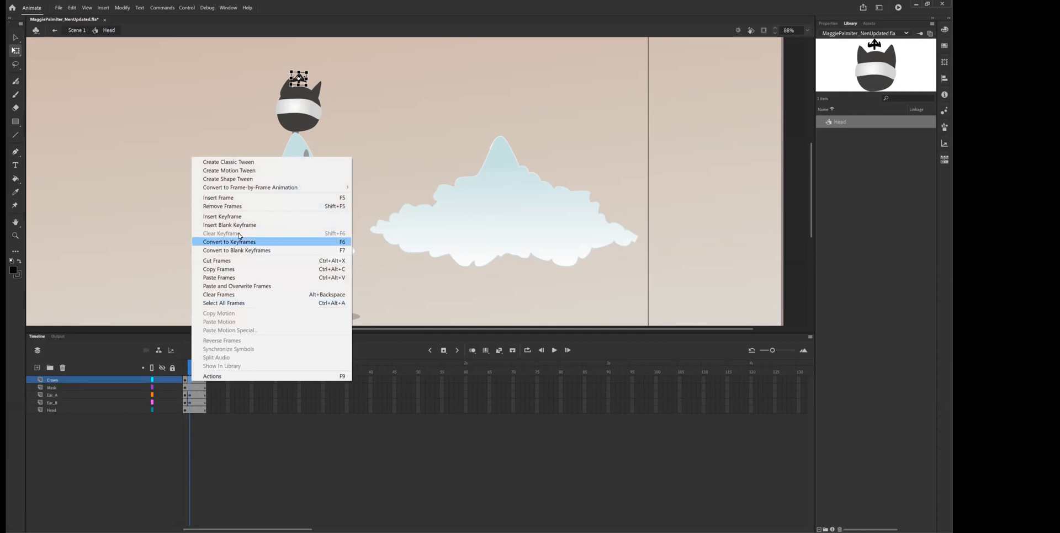
left_click(233, 217)
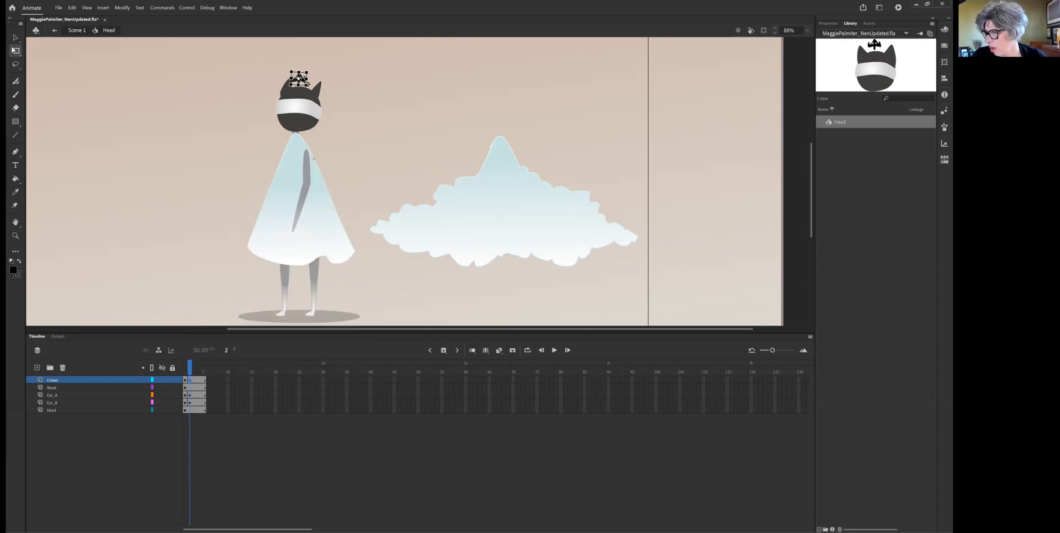
mouse_move(303, 81)
left_mouse_down()
mouse_move(317, 78)
mouse_move(306, 81)
left_mouse_up()
left_click_drag(185, 370, 186, 372)
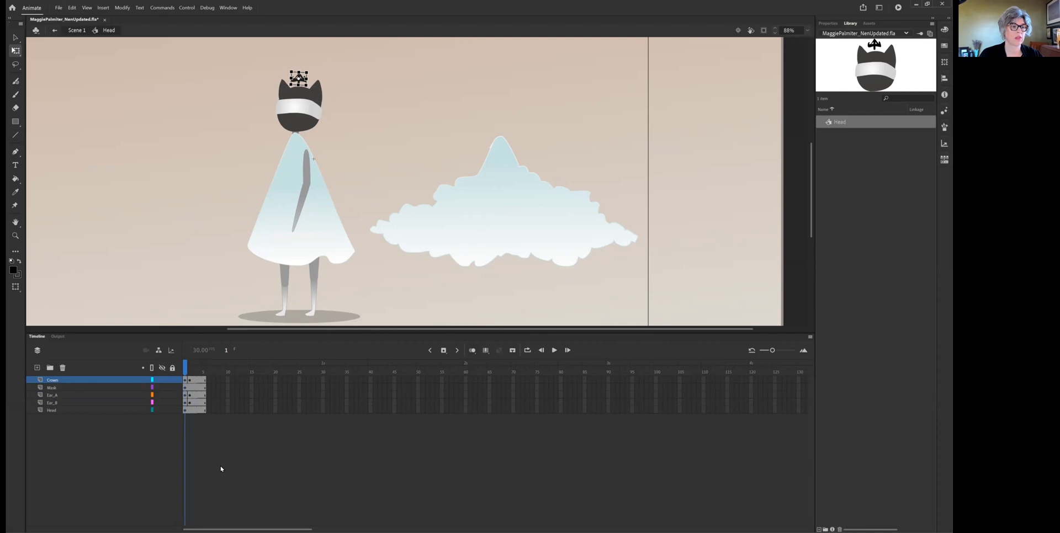
Return to Scene 1 and extend every layer, from Cloud_Body down to the locked bottom layer, to frame 15.
left_click(76, 31)
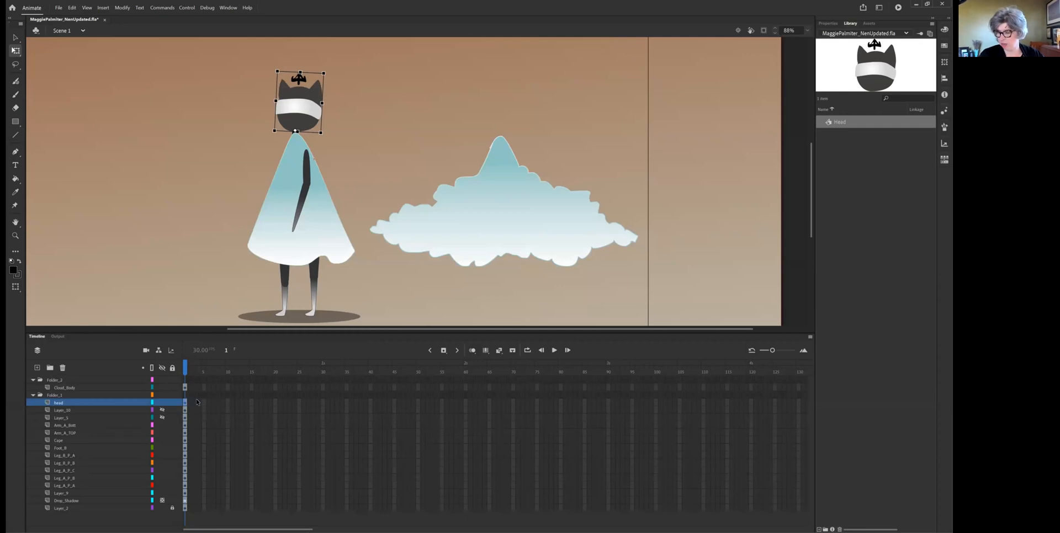
left_click(251, 402)
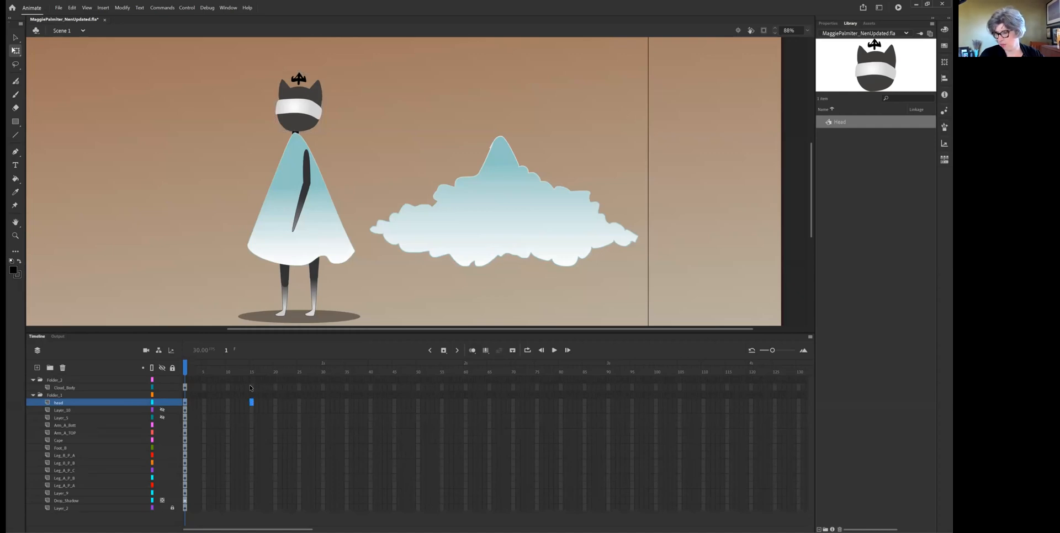
left_click(250, 387)
left_click(250, 506, "shift")
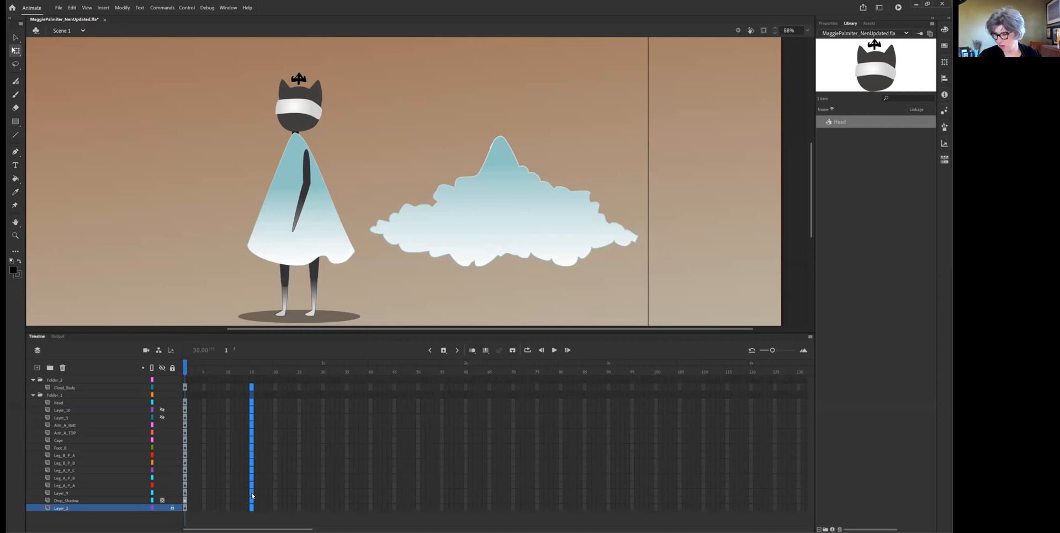
right_click(252, 493)
left_click(287, 309)
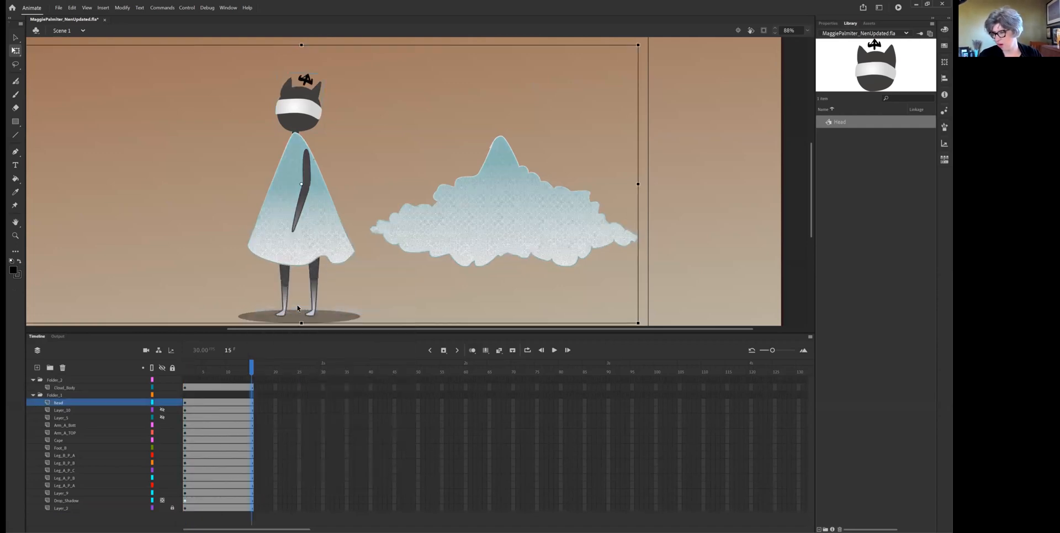
left_click_drag(251, 365, 185, 371)
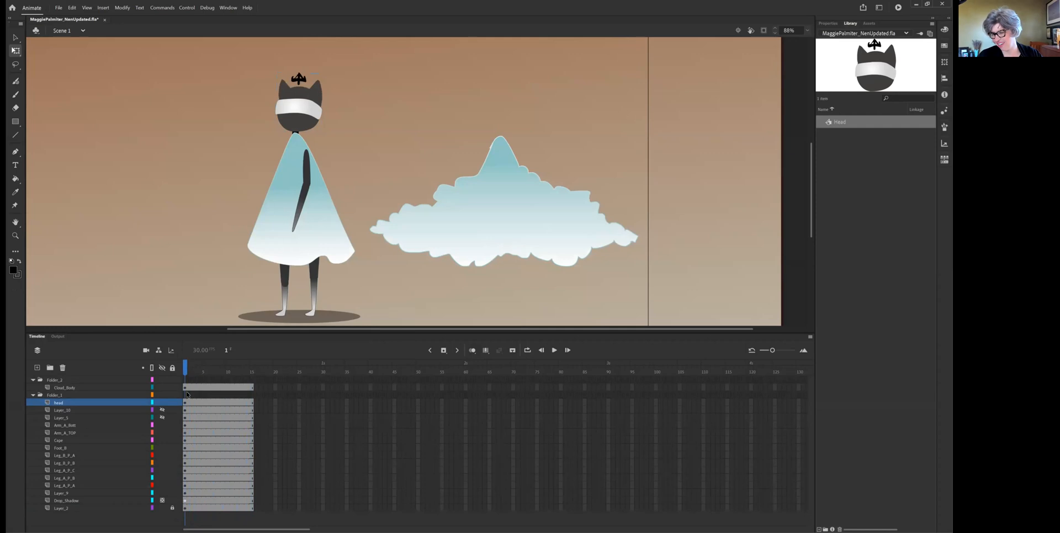
Select the Head instance at frame 1 and set its looping to Single Frame in the Frame Picker.
left_click(188, 405)
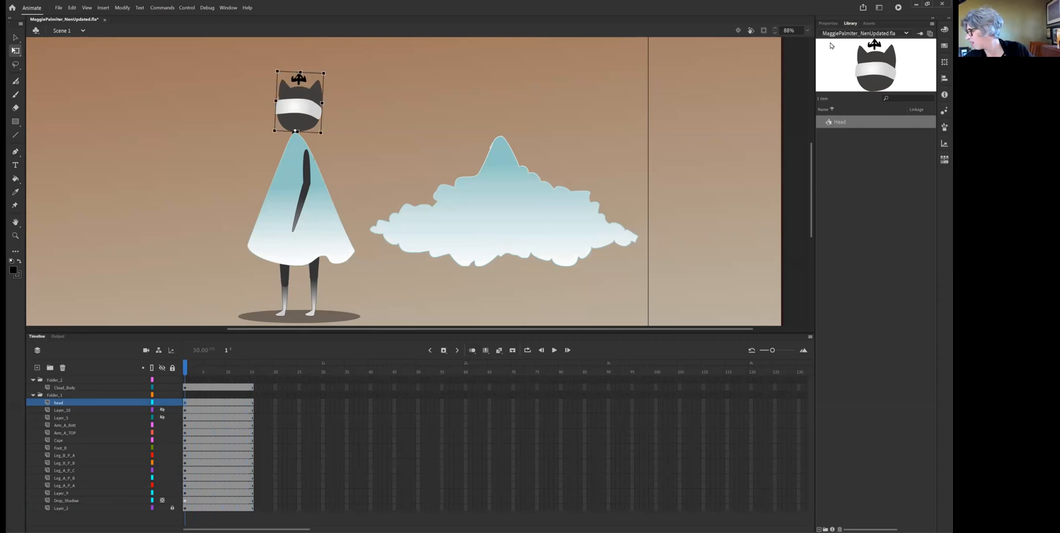
left_click(829, 24)
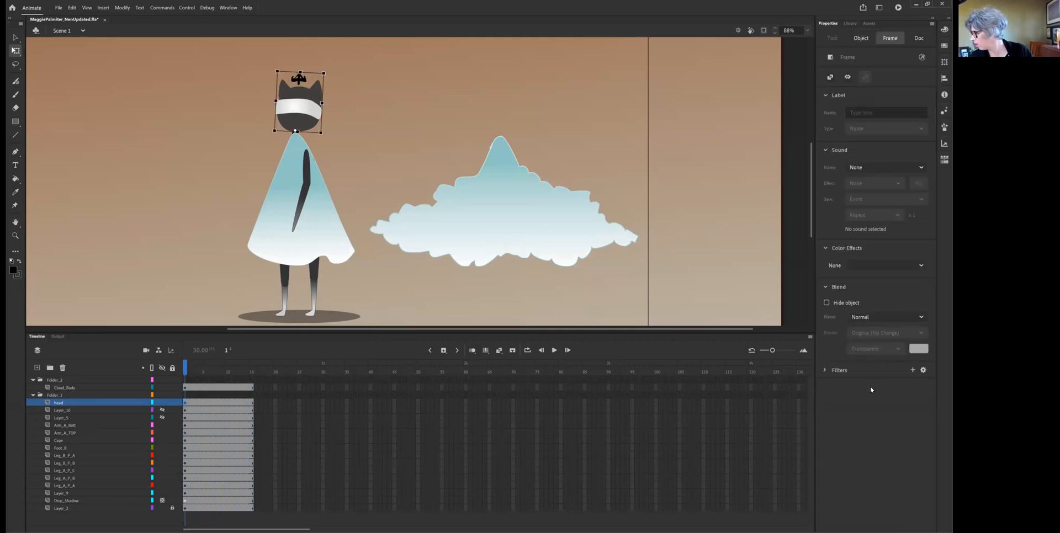
left_click(860, 38)
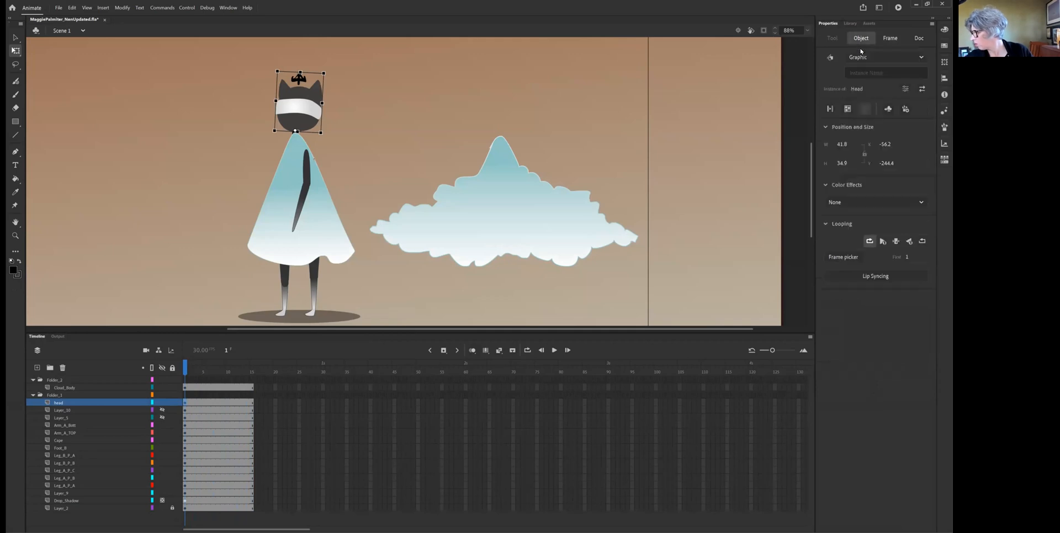
left_click(843, 257)
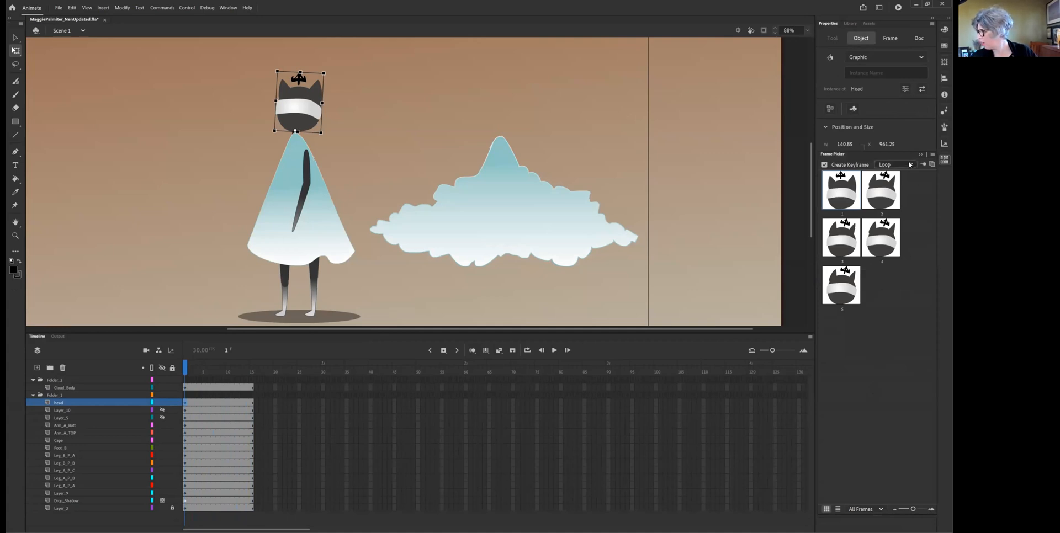
left_click(910, 164)
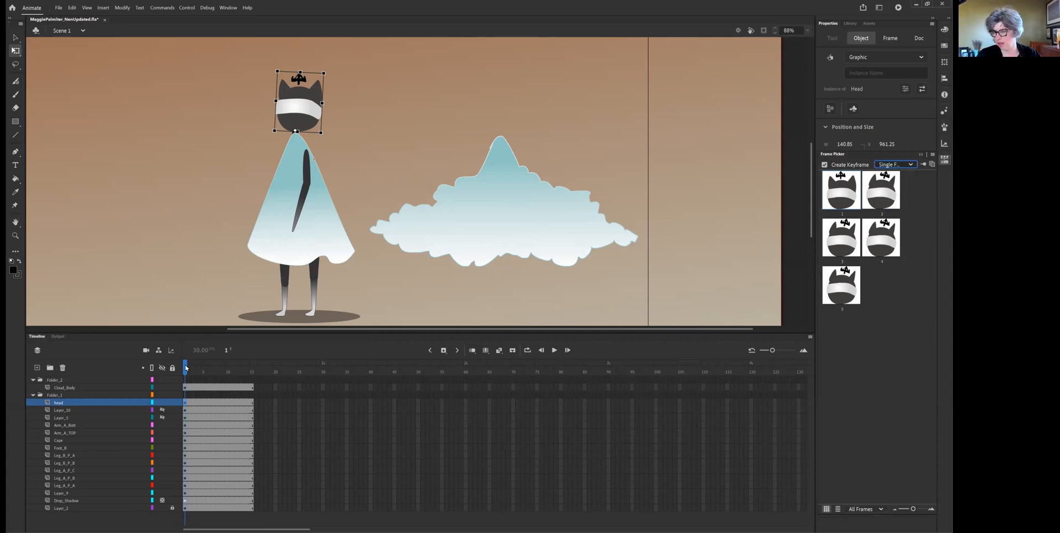
At frame 6, use the Frame Picker to show frame 2 of the Head symbol, with Create Keyframe enabled.
mouse_move(204, 366)
left_mouse_down()
mouse_move(222, 371)
mouse_move(185, 378)
mouse_move(209, 370)
left_mouse_up()
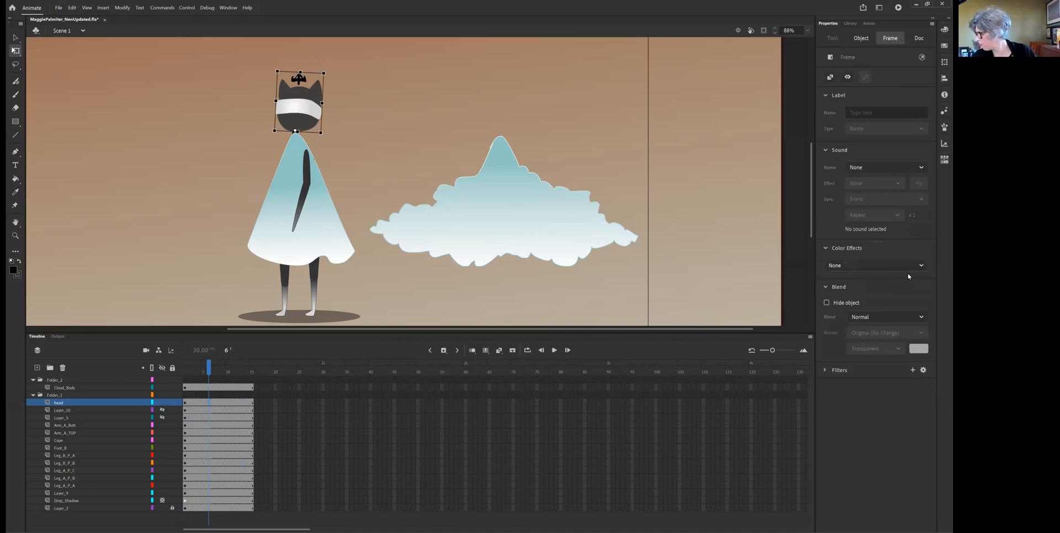
left_click(860, 40)
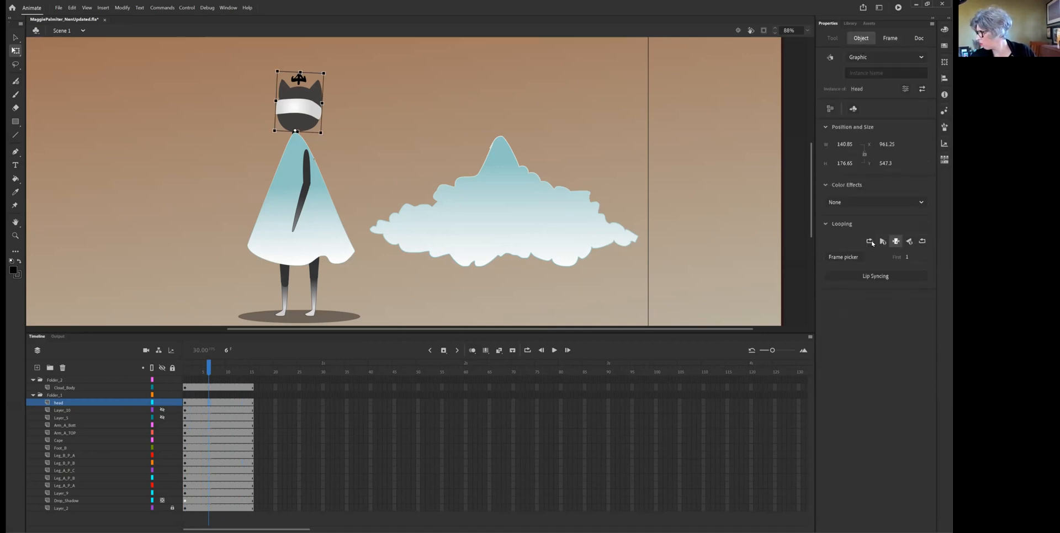
left_click(845, 258)
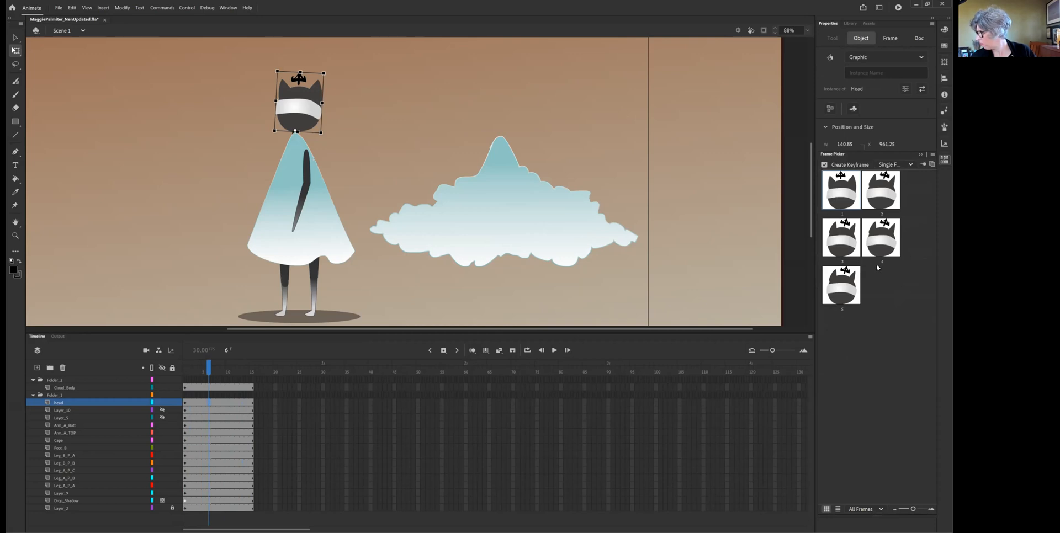
left_click(883, 195)
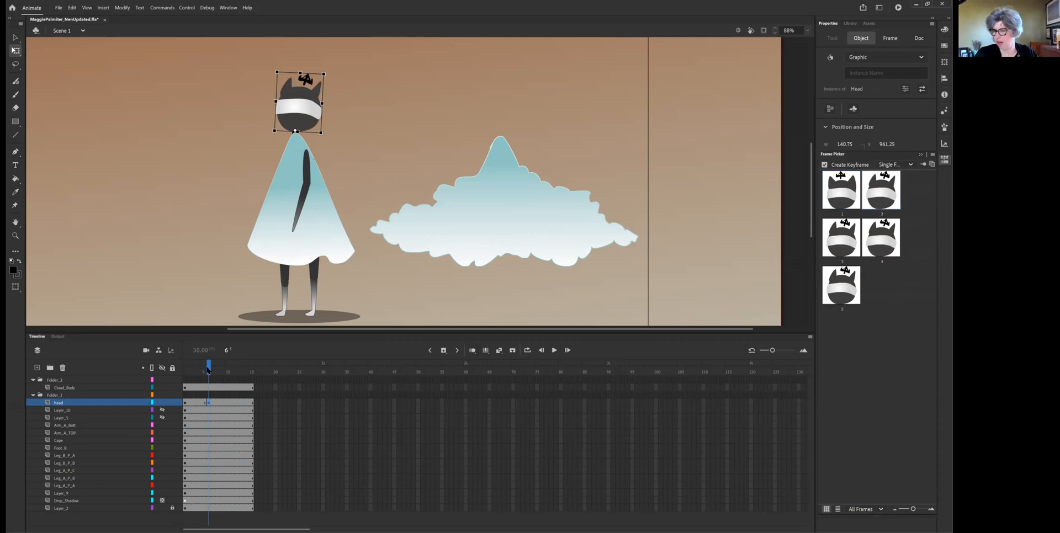
Rotate the Head instance clockwise around the neck at frame 6 and compare the pose with frame 1.
left_click_drag(208, 367, 213, 371)
mouse_move(196, 372)
left_mouse_down()
mouse_move(229, 373)
mouse_move(192, 372)
left_mouse_up()
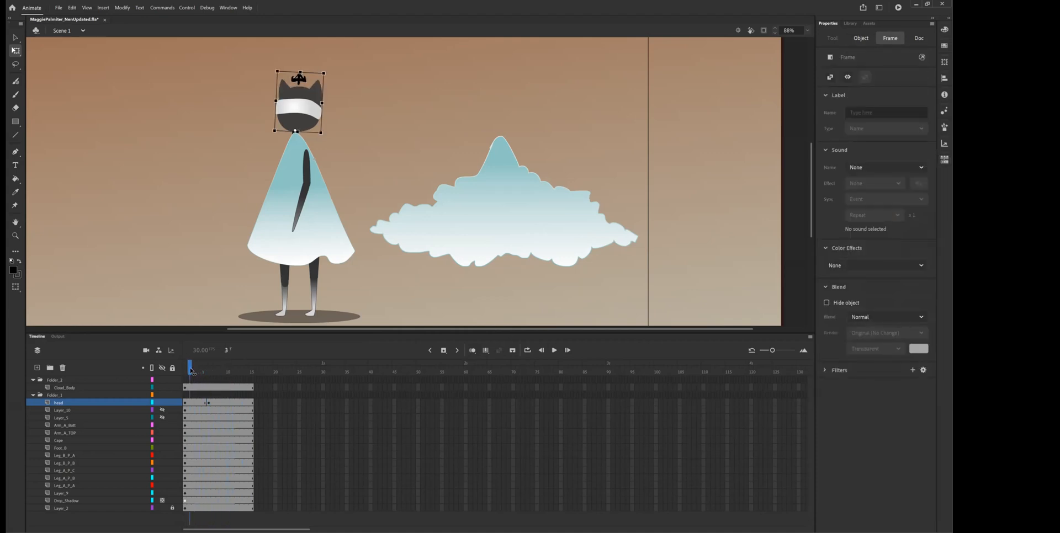
left_click(208, 403)
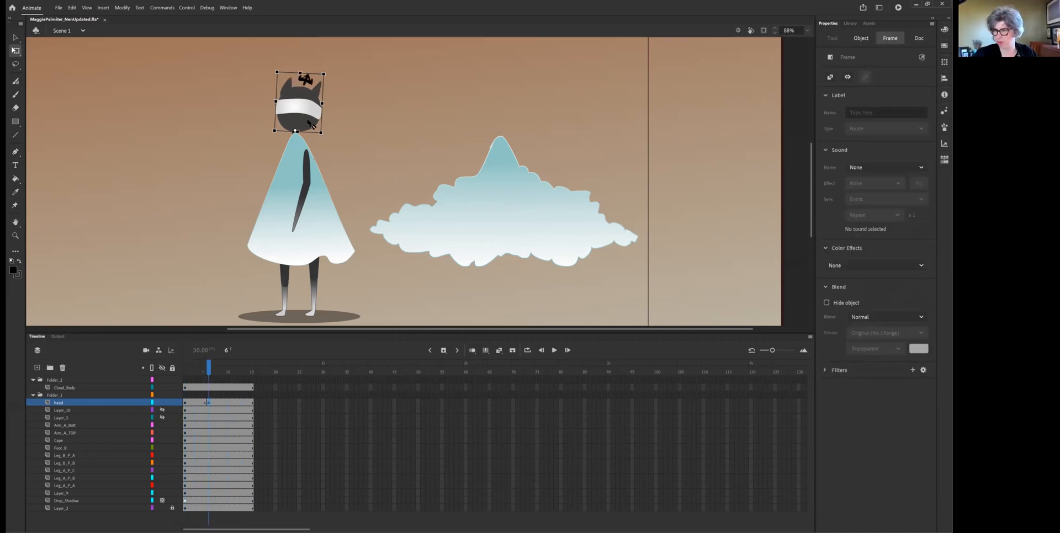
left_click_drag(328, 73, 344, 84)
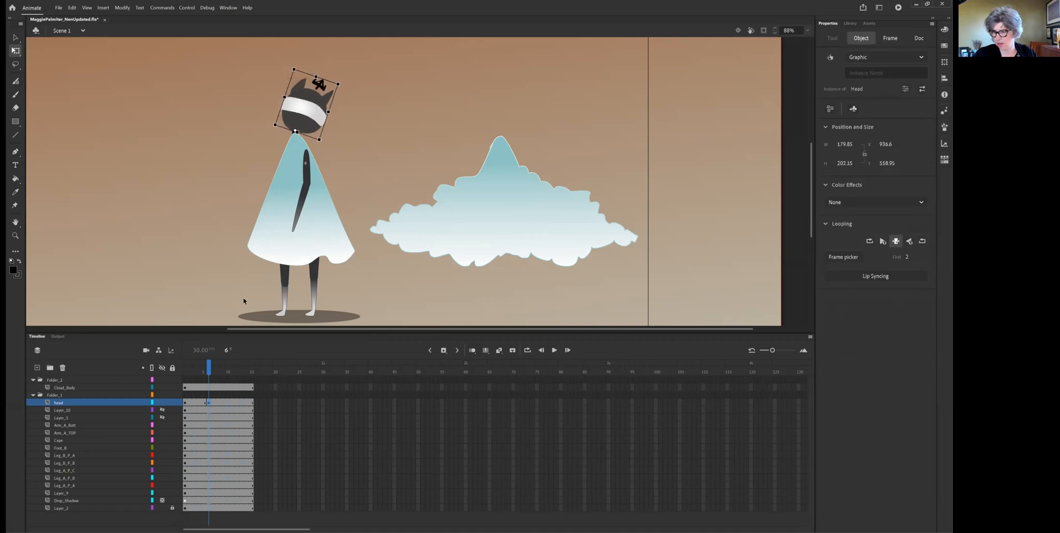
left_click(210, 371)
left_click_drag(209, 370, 185, 371)
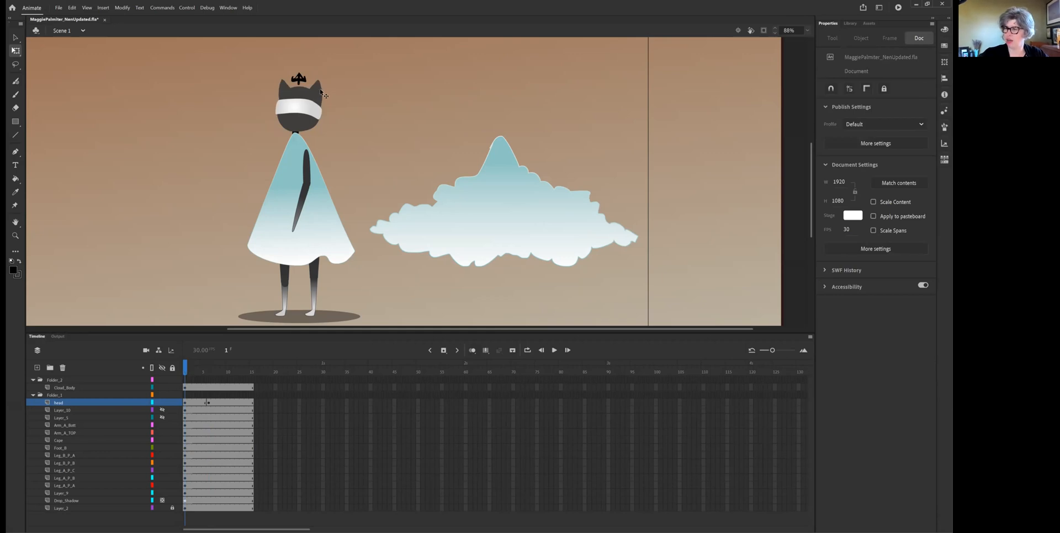
left_click(209, 404)
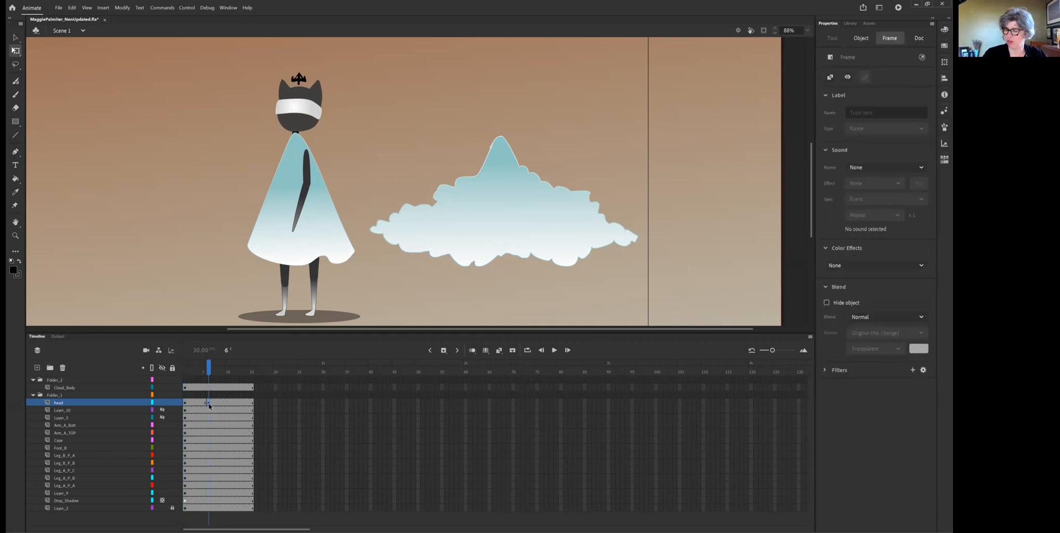
left_click(309, 121)
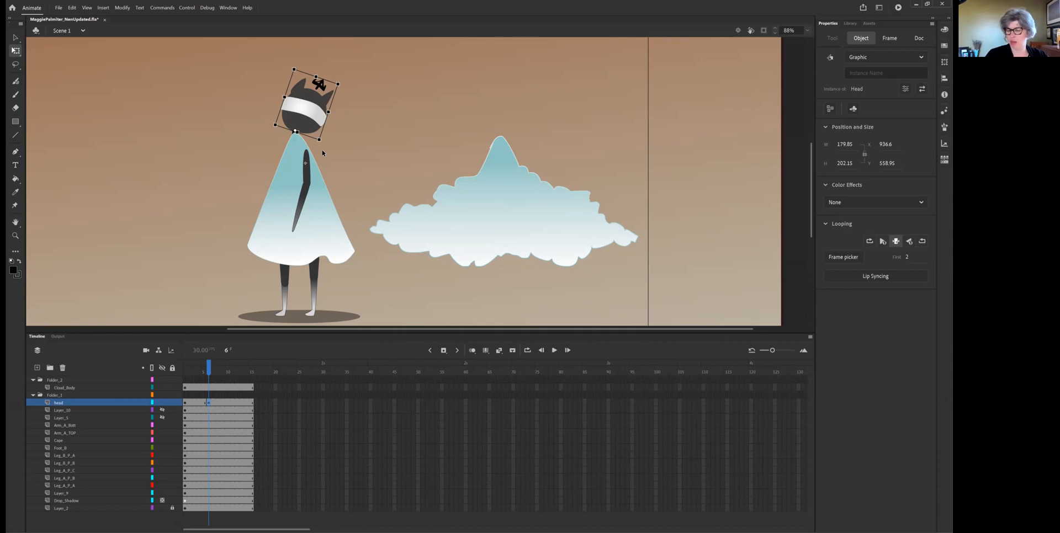
Open Lizzy Rig - b.fla from the 2DCharacterDesign folder and enter the truck's LizzyAssy symbol.
left_click(58, 7)
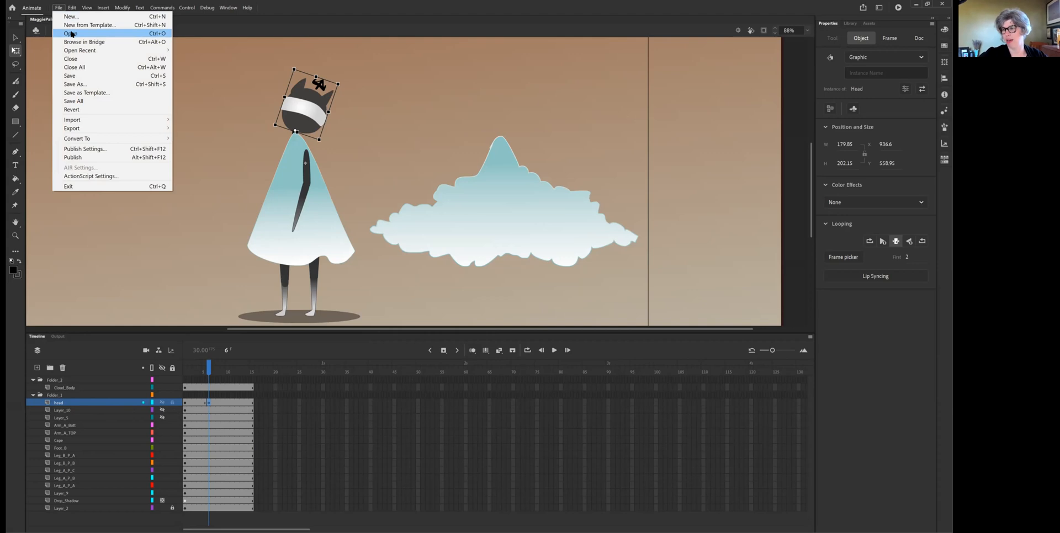
left_click(71, 34)
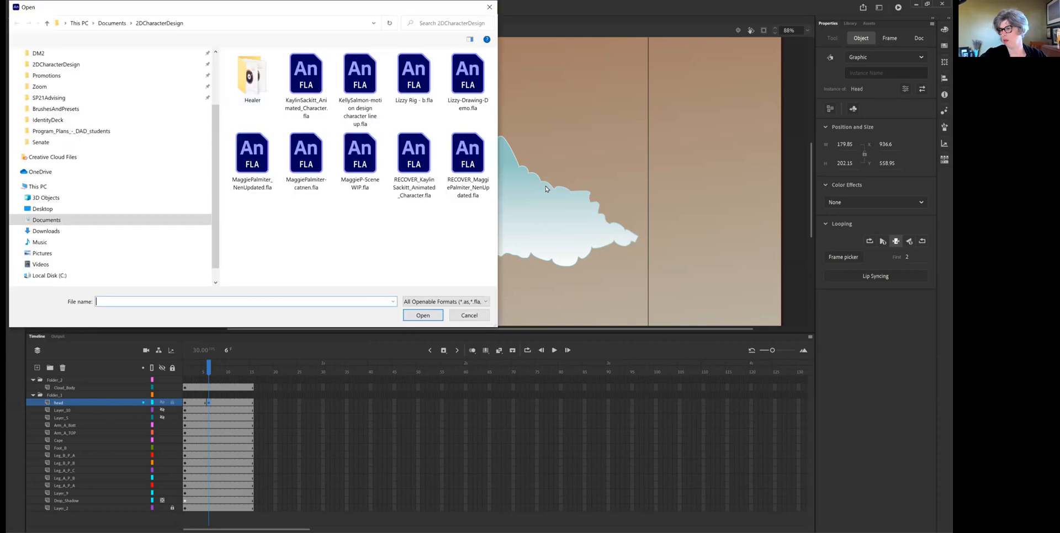
left_click(417, 78)
double_click(417, 79)
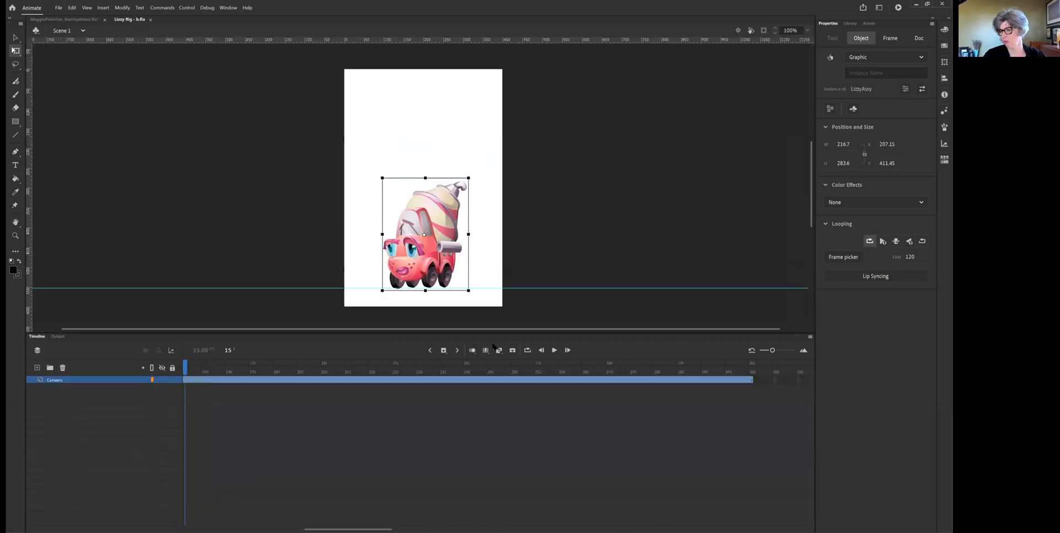
double_click(429, 259)
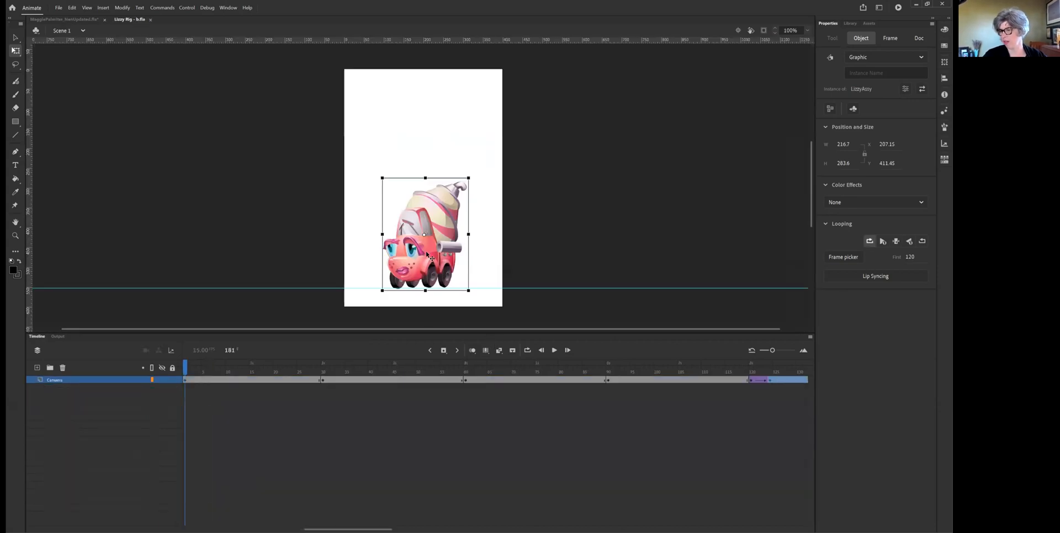
left_click(417, 260)
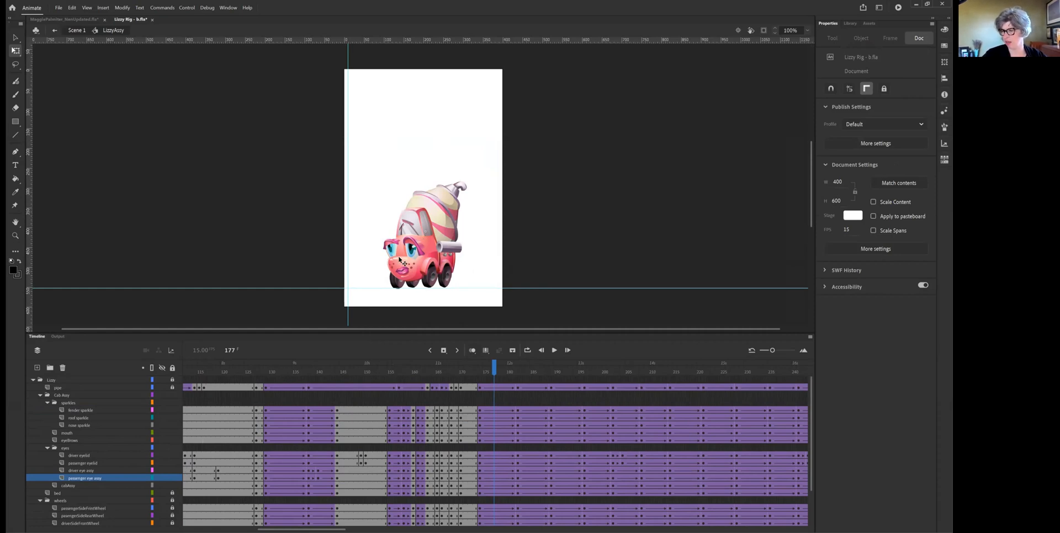
Insert keyframes at frame 121 on all cab layers from fender sparkle down to cabAssy.
left_click(67, 433)
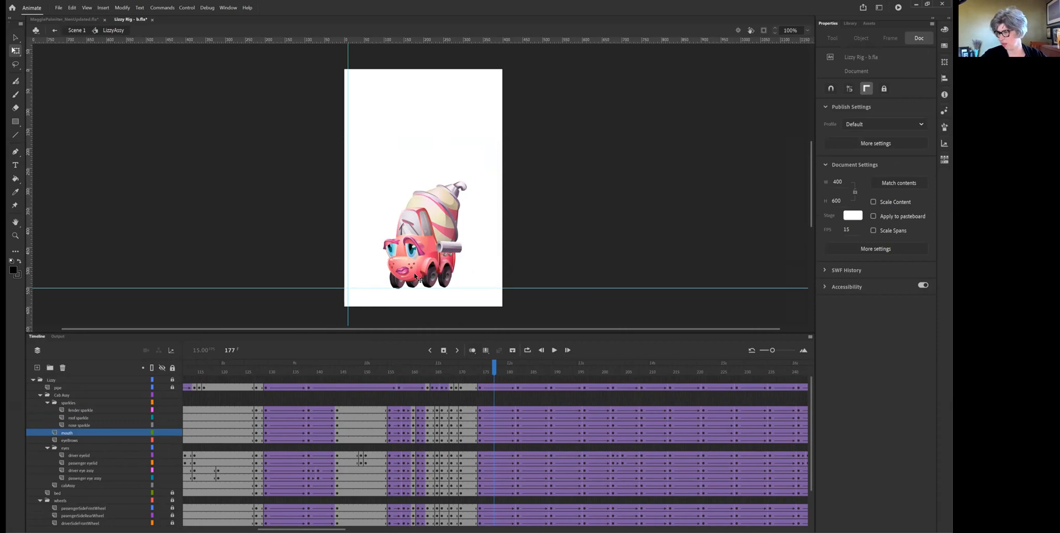
left_click(439, 293)
left_click_drag(492, 371, 246, 382)
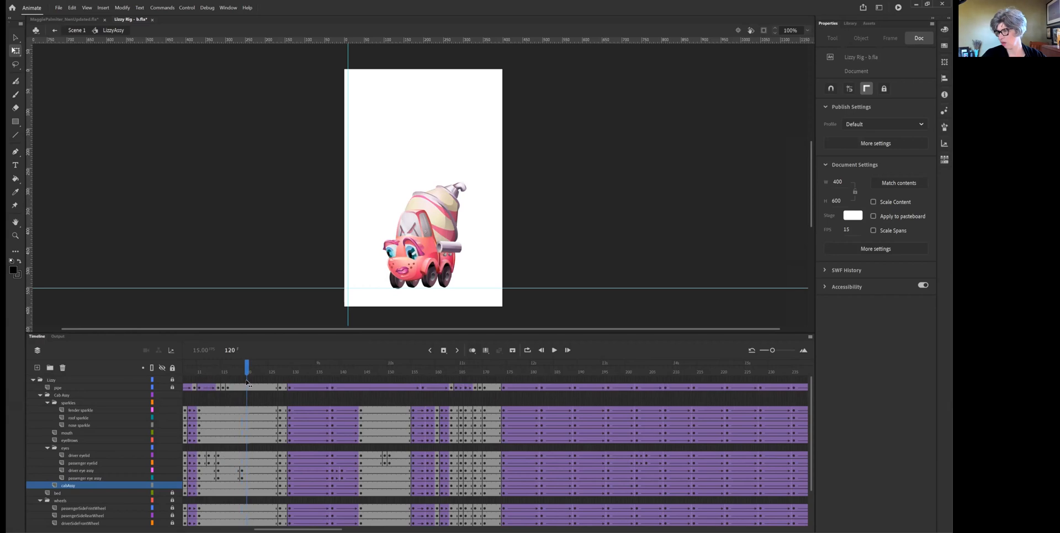
left_click(252, 410)
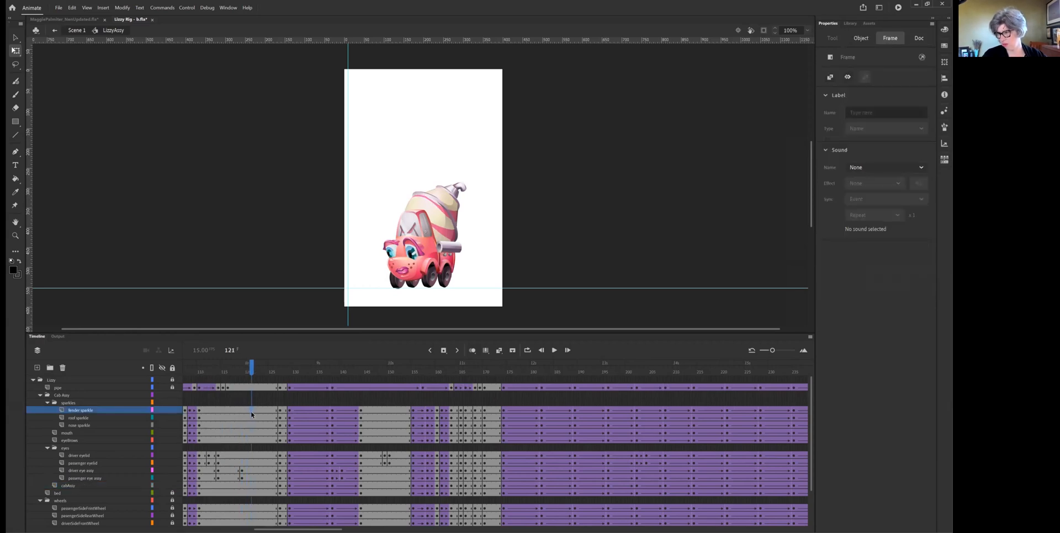
left_click(251, 487)
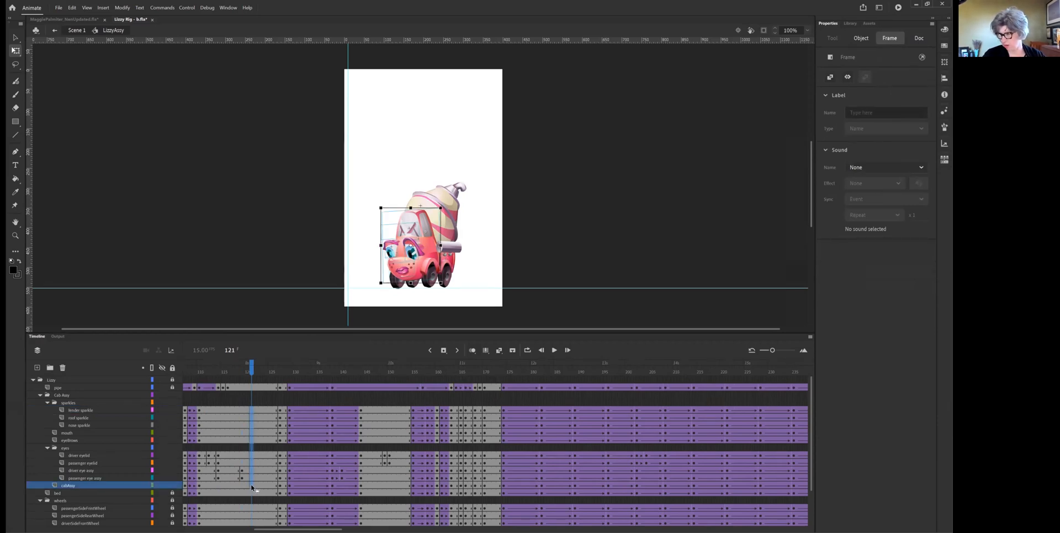
right_click(250, 478)
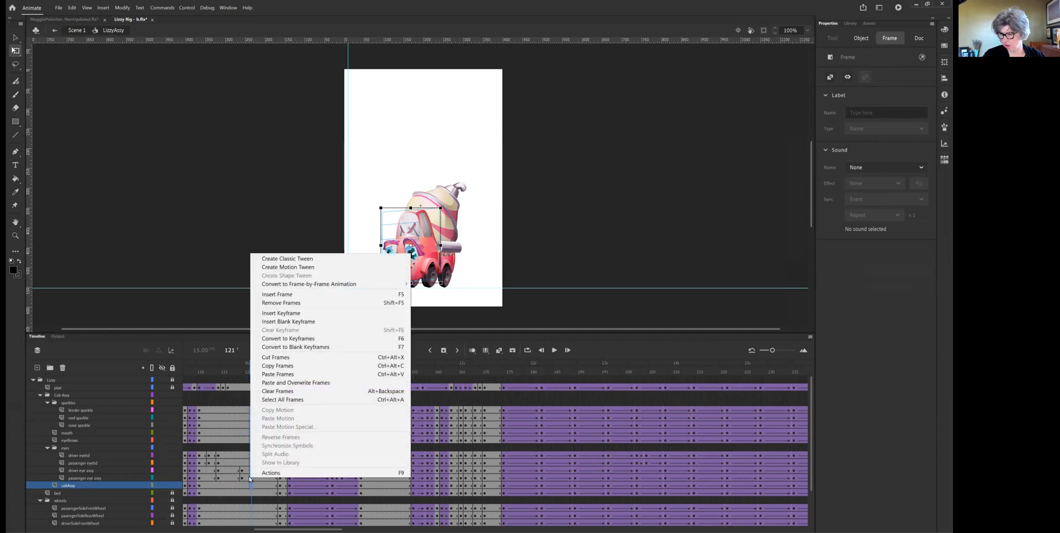
left_click(298, 313)
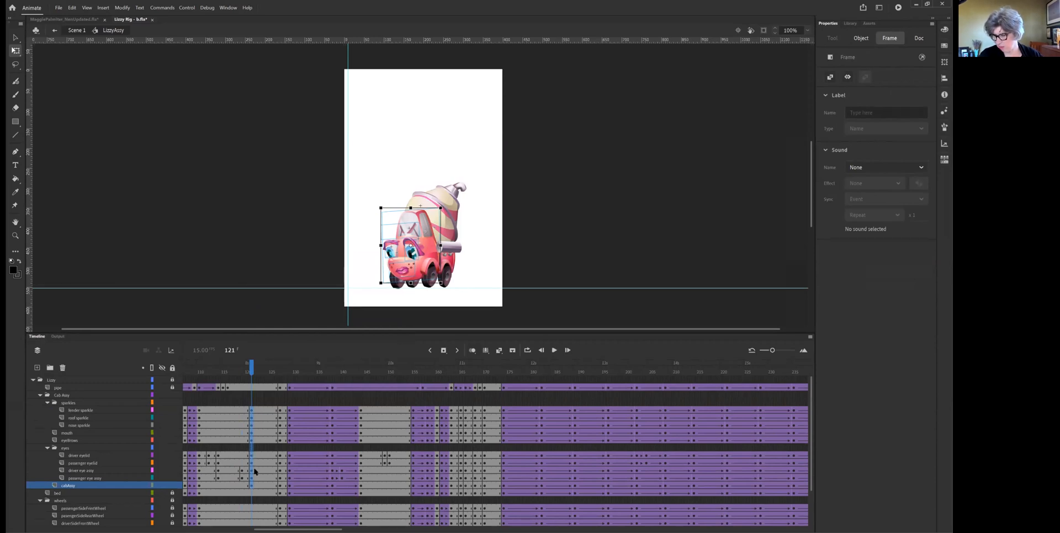
Tilt the cab and its face parts counterclockwise and shift them slightly left at frame 121, then compare with the preceding frame.
left_click(464, 269)
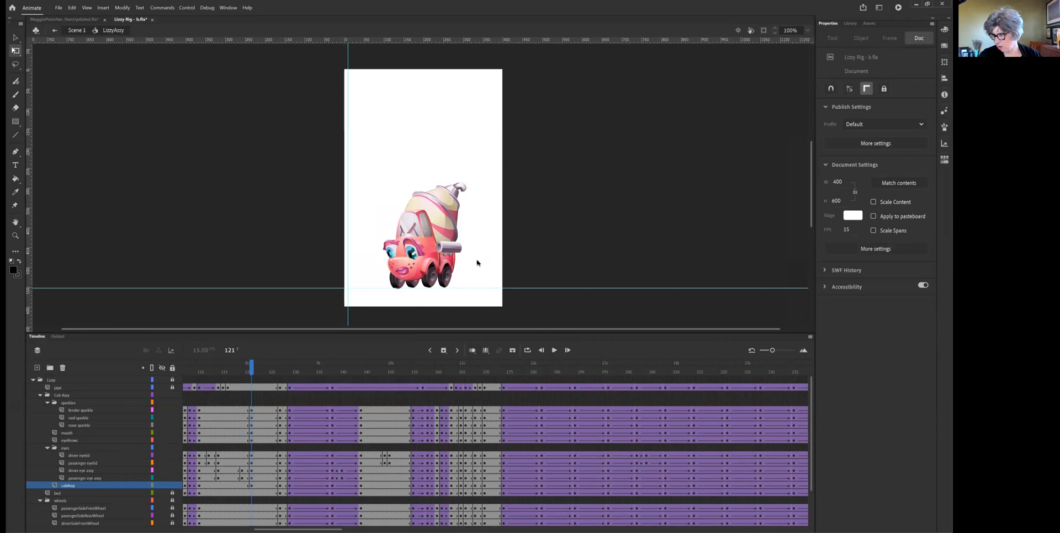
left_click(250, 486)
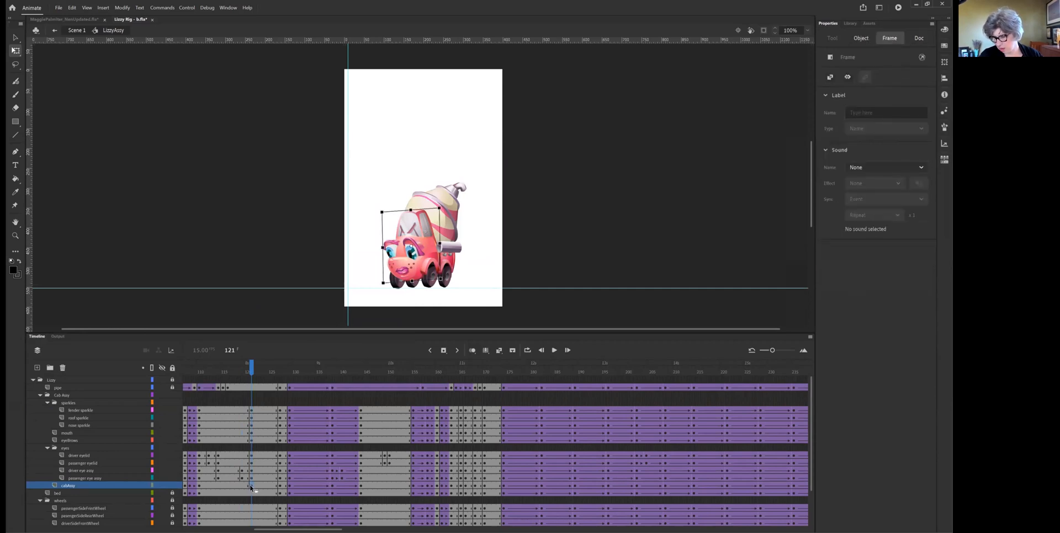
left_click(251, 456, "shift")
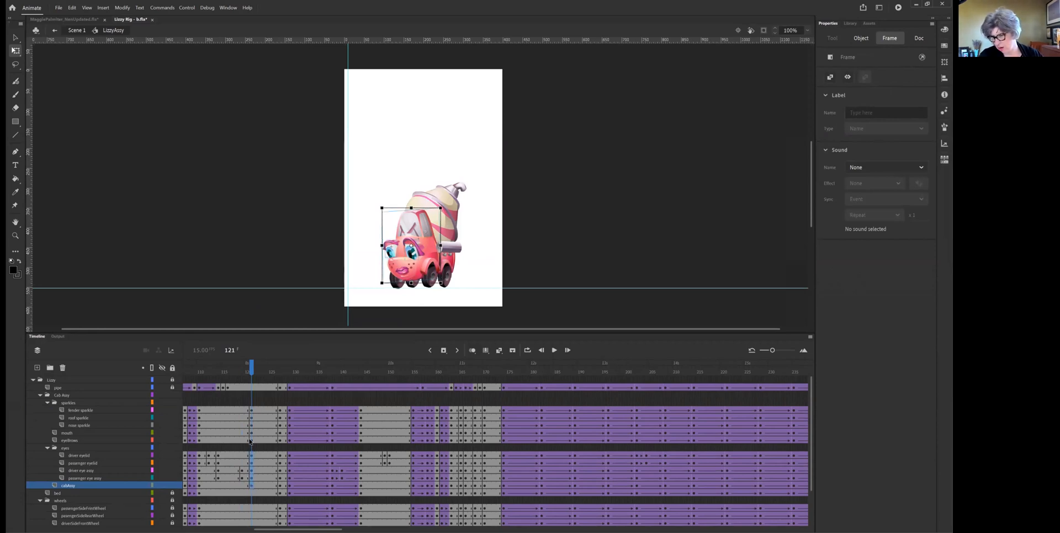
left_click(250, 441)
left_click_drag(250, 412, 251, 415)
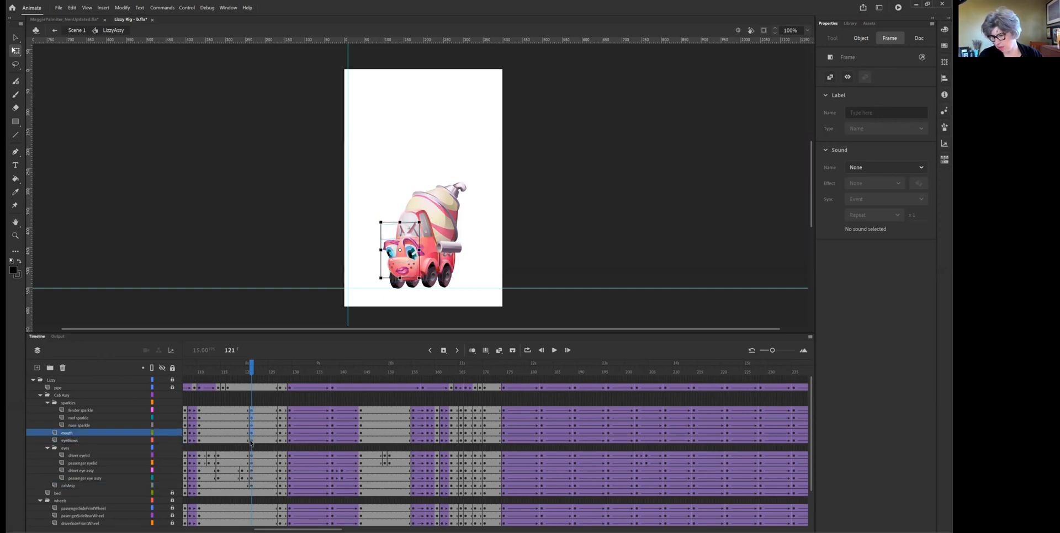
left_click(252, 410)
left_click(252, 484)
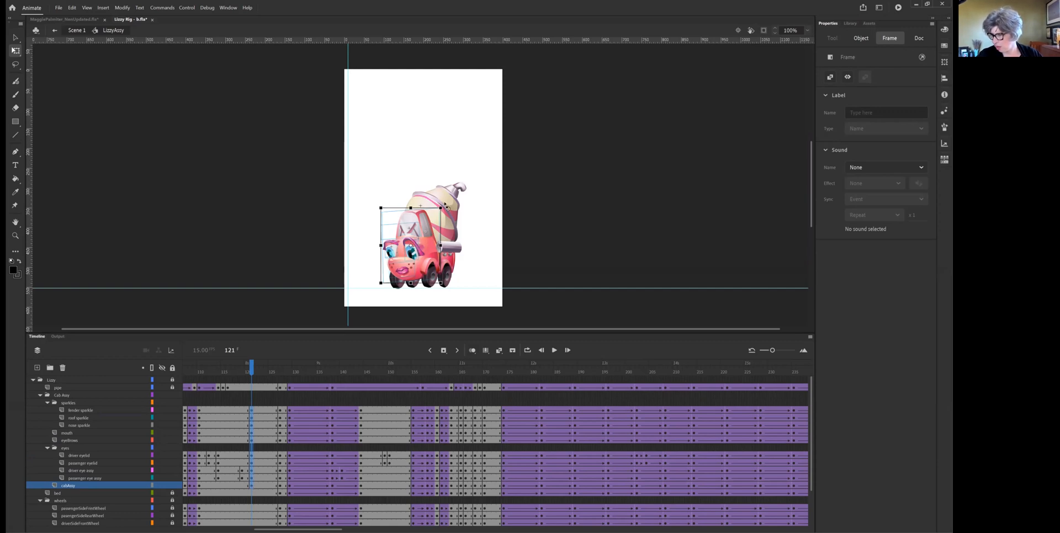
left_click_drag(447, 210, 440, 204)
left_click_drag(427, 252, 420, 252)
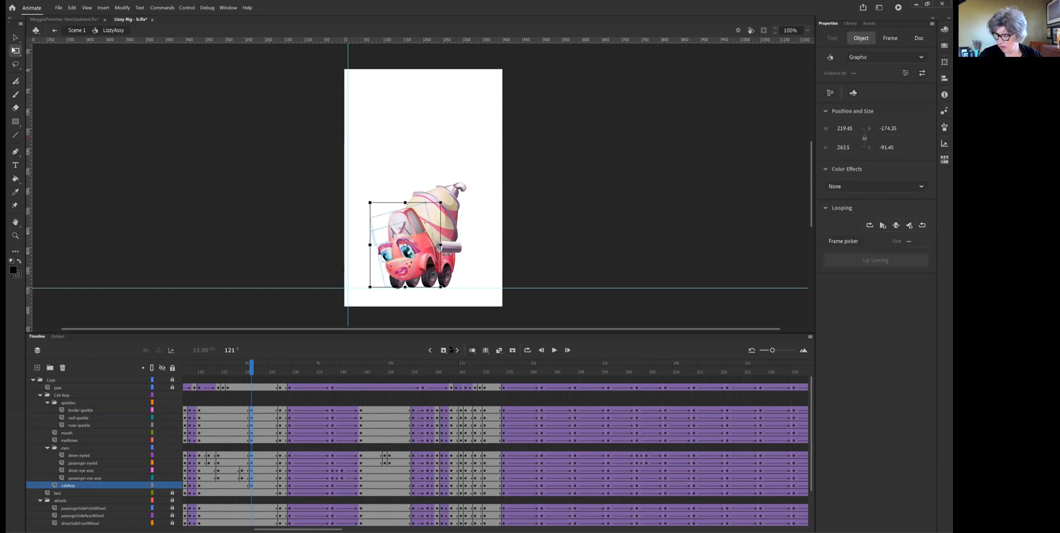
left_click(241, 367)
mouse_move(242, 367)
left_mouse_down()
mouse_move(257, 366)
mouse_move(249, 378)
left_mouse_up()
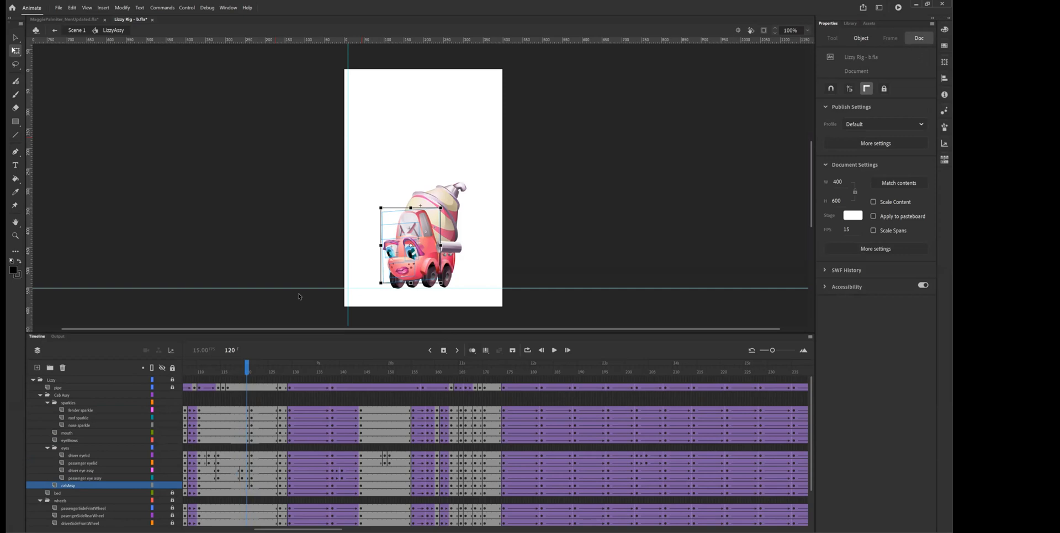
Return the truck file to Scene 1, scrub its timeline to frame 75, and switch back to the cat character document.
left_click(77, 30)
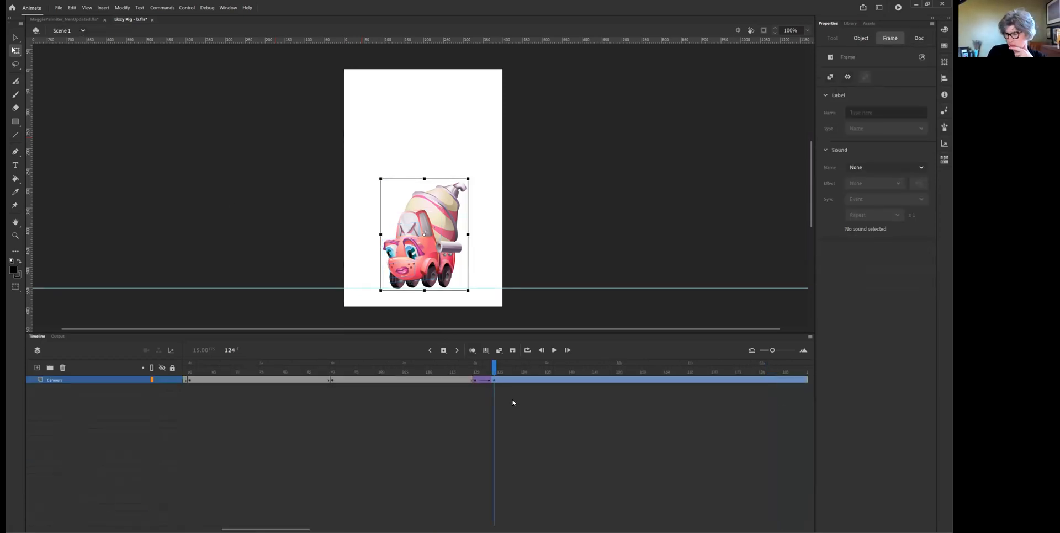
left_click_drag(488, 362, 260, 419)
left_click(203, 204)
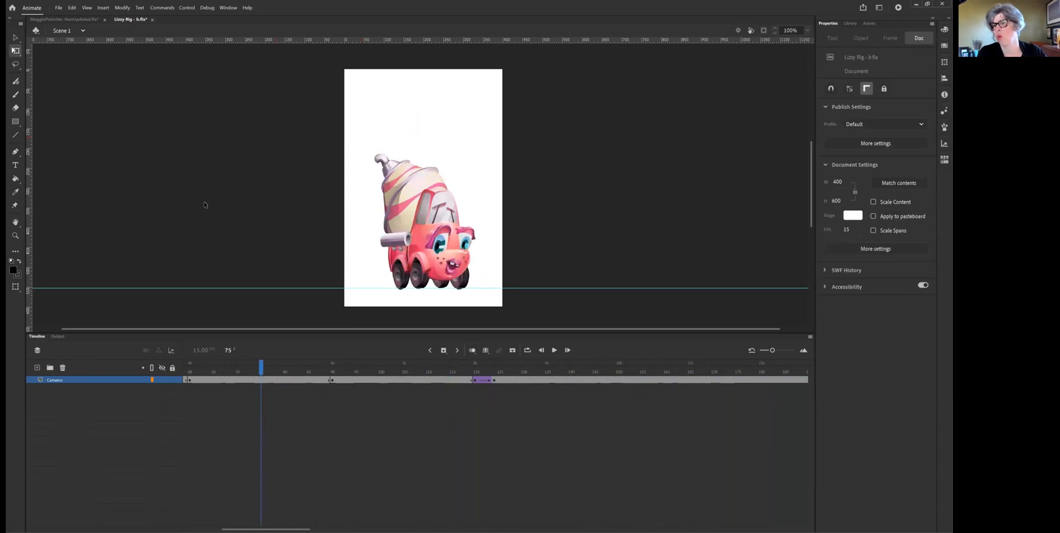
left_click(80, 19)
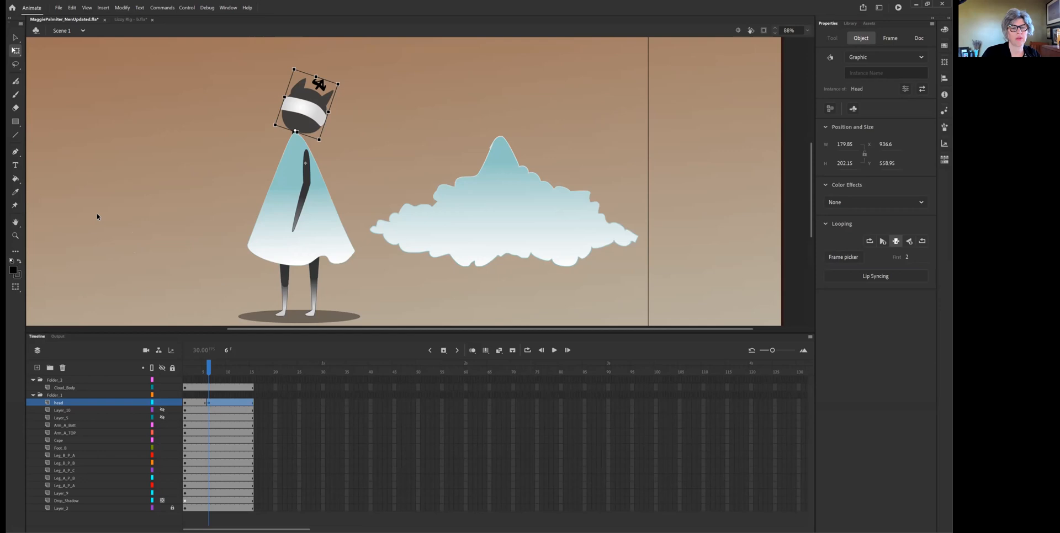
Clear the keyframe at frame 6 of the head layer.
left_click(208, 404)
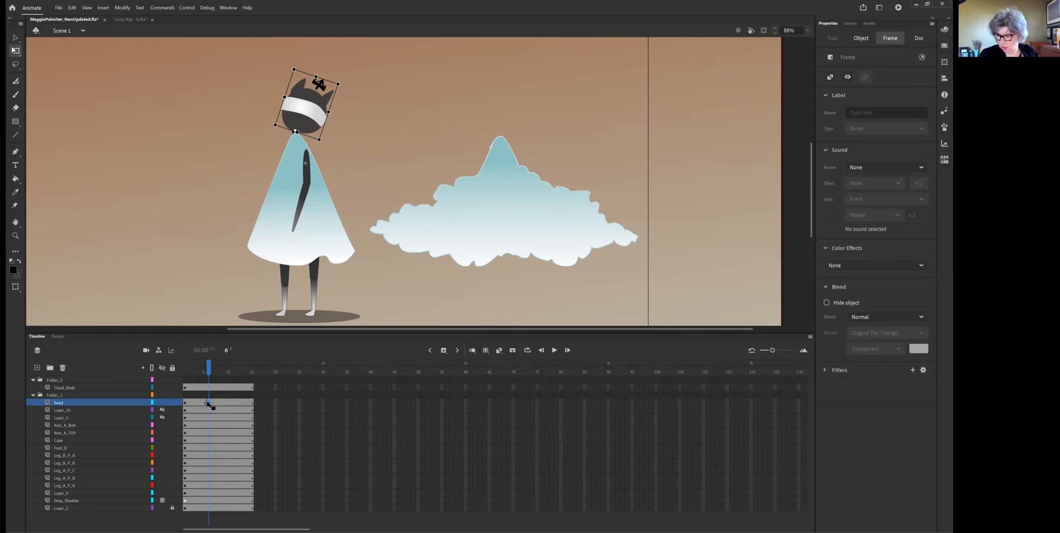
right_click(209, 403)
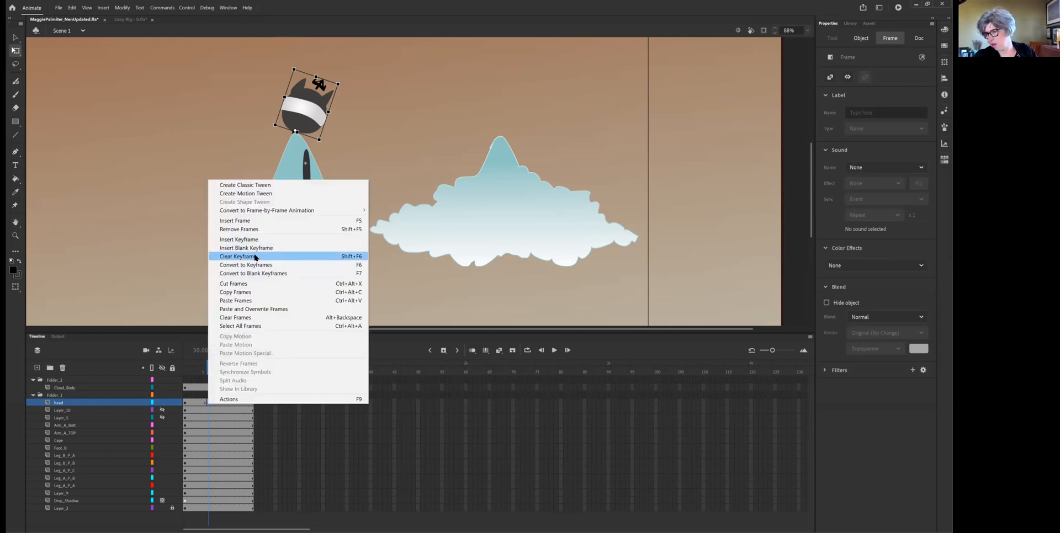
left_click(255, 257)
Enter the Head symbol from frame 1 and cut frames 1 to 5 of the Ear_A and Ear_B layers.
left_click(185, 402)
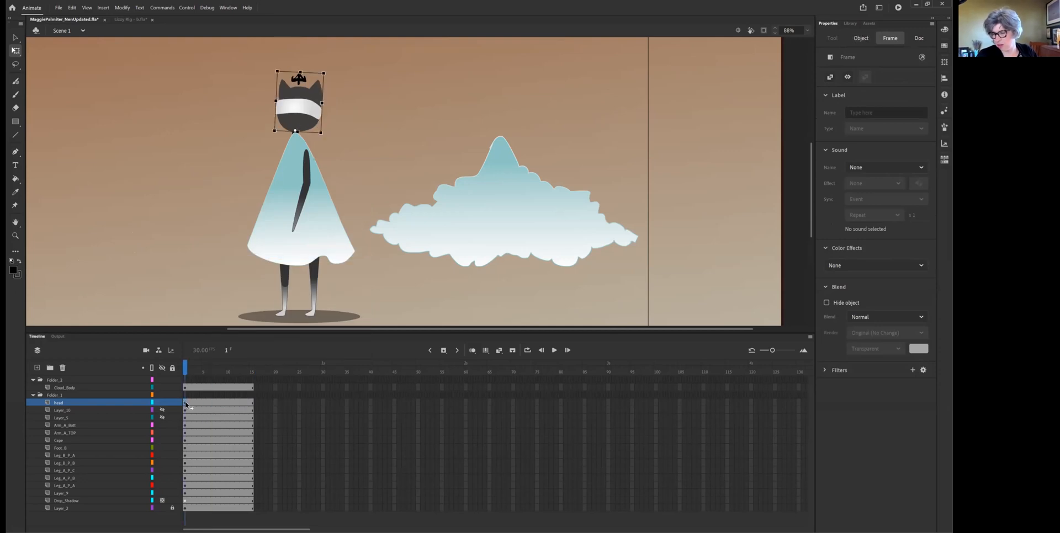
double_click(308, 119)
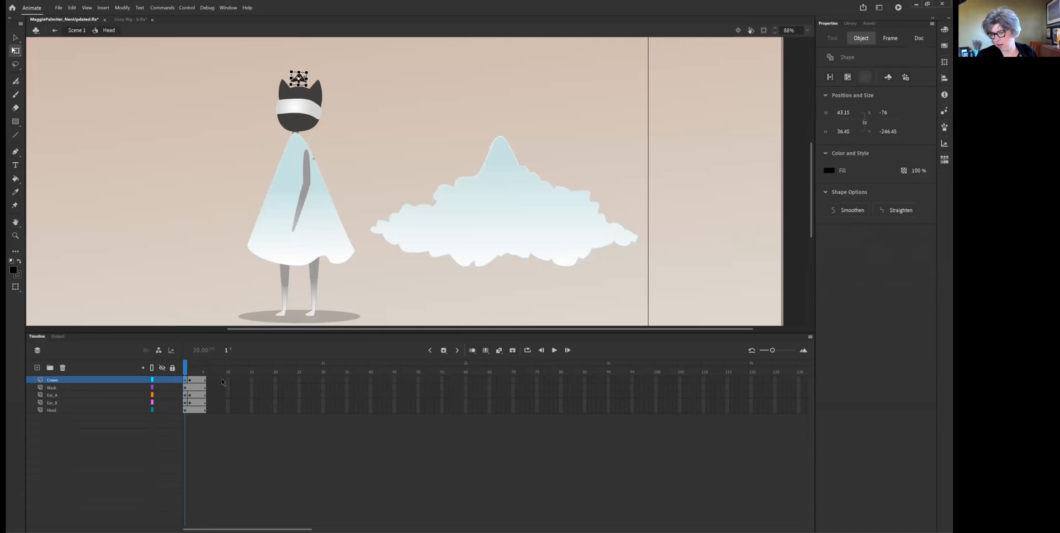
left_click(185, 396)
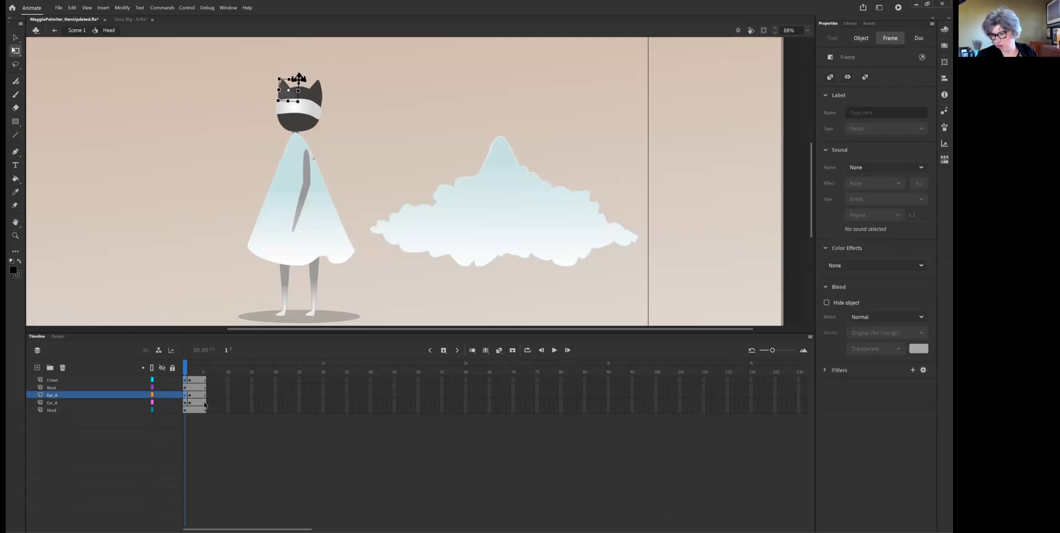
left_click(204, 402)
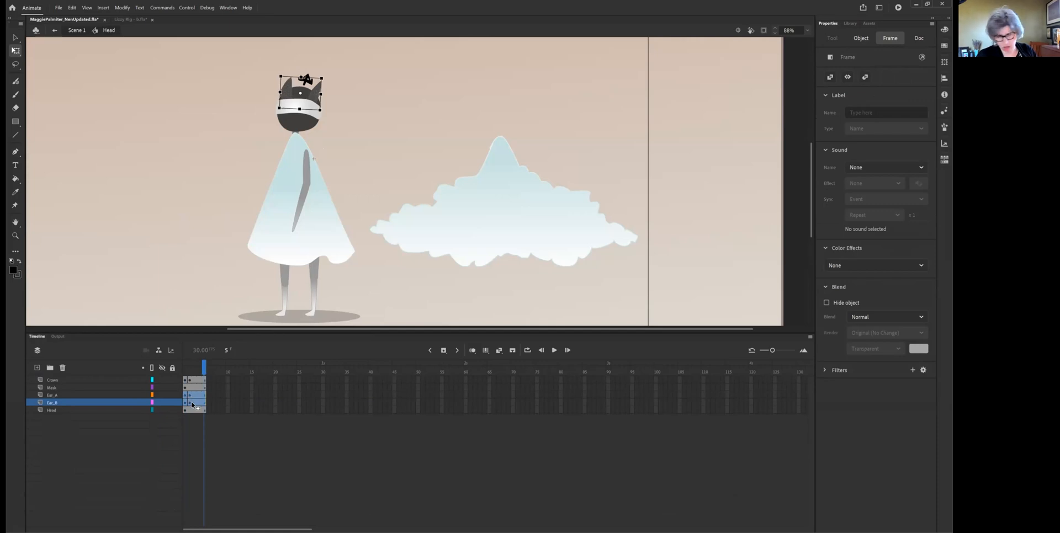
right_click(185, 395)
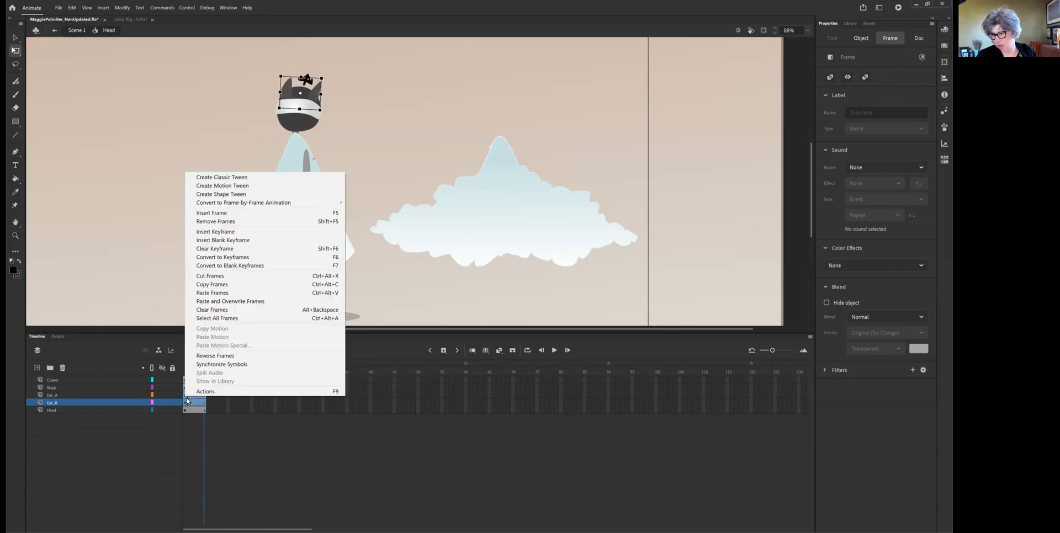
left_click(218, 276)
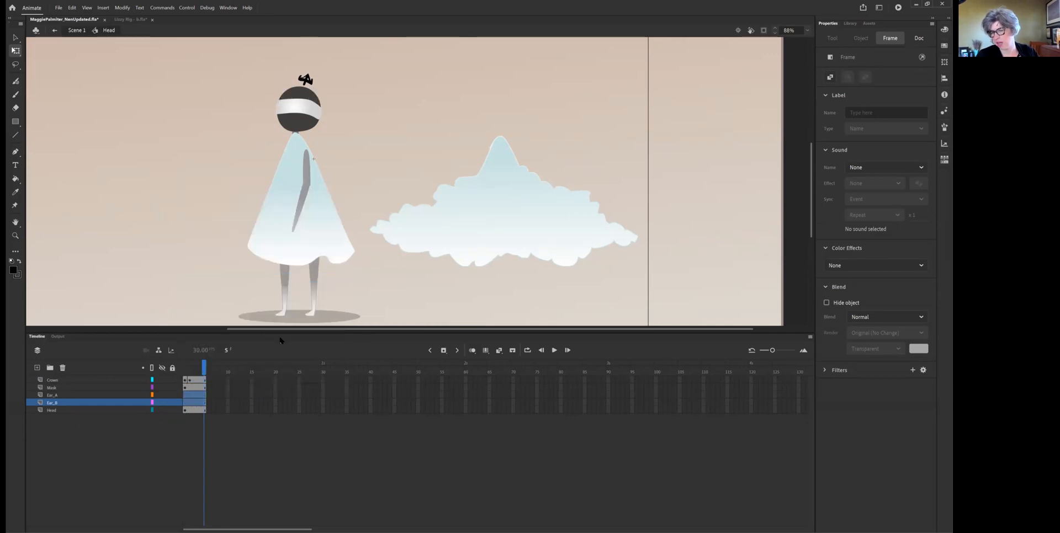
Paste the cut ear frames onto a new layer in Scene 1 and move the head layer above Ear_A and Ear_B.
left_click(73, 30)
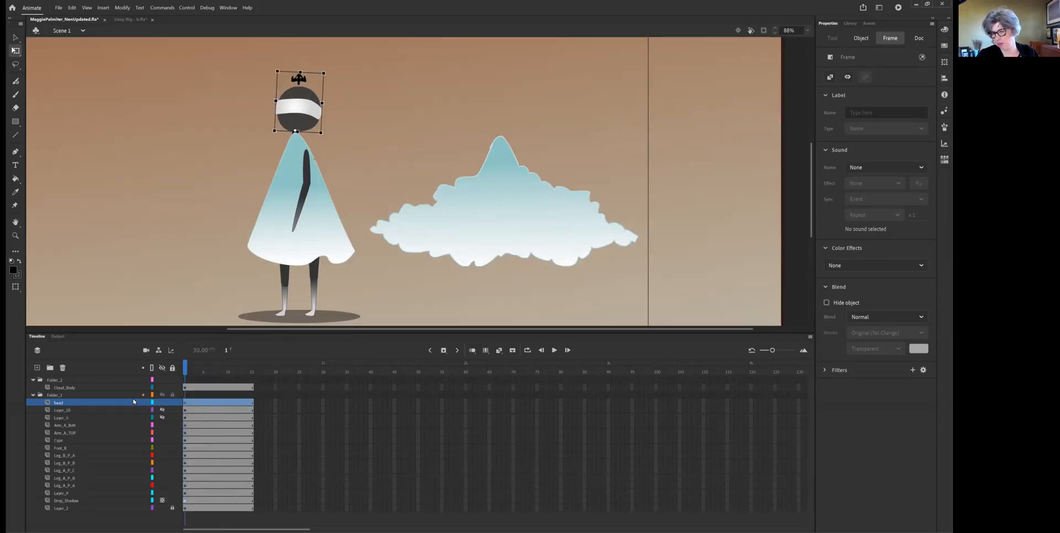
left_click(37, 368)
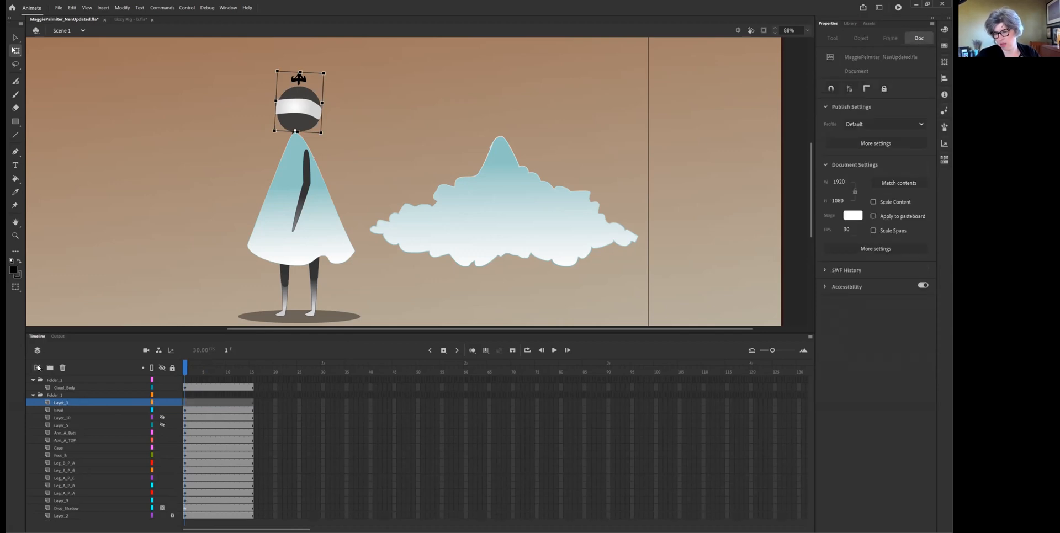
right_click(186, 403)
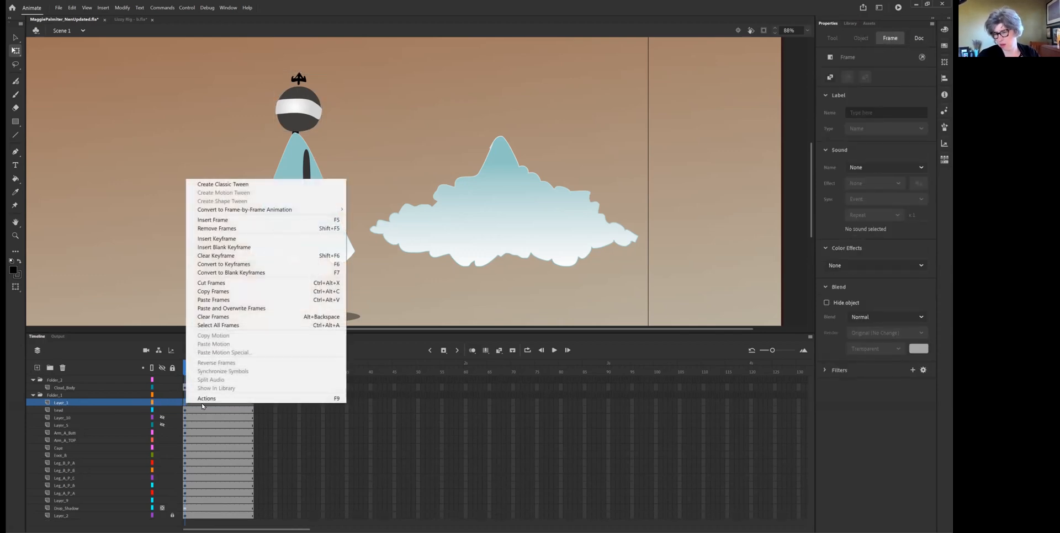
left_click(221, 299)
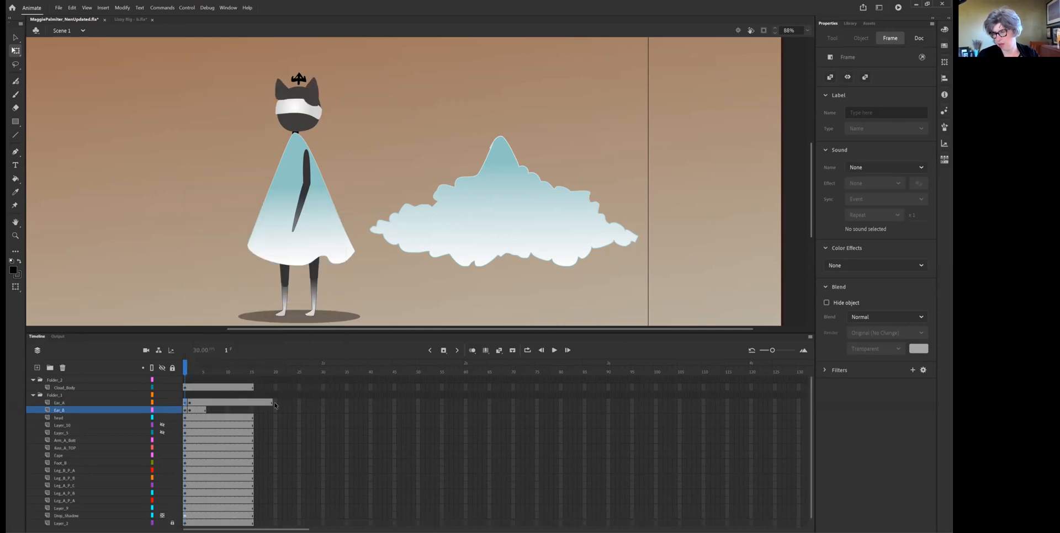
left_click_drag(62, 419, 63, 406)
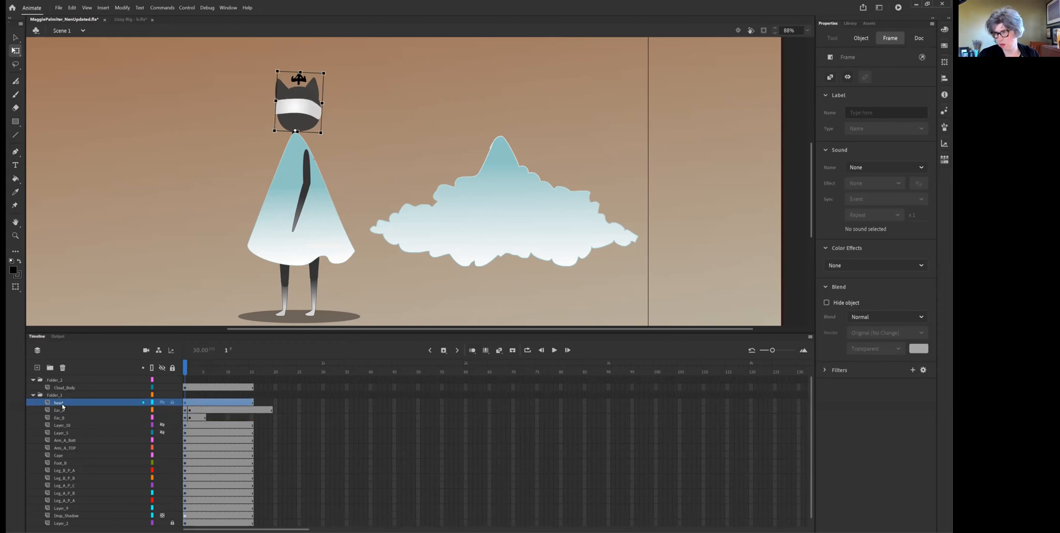
Clear the frame 2 keyframes on the Ear_A and Ear_B layers, and select frame 1 of Ear_A.
left_click(189, 410)
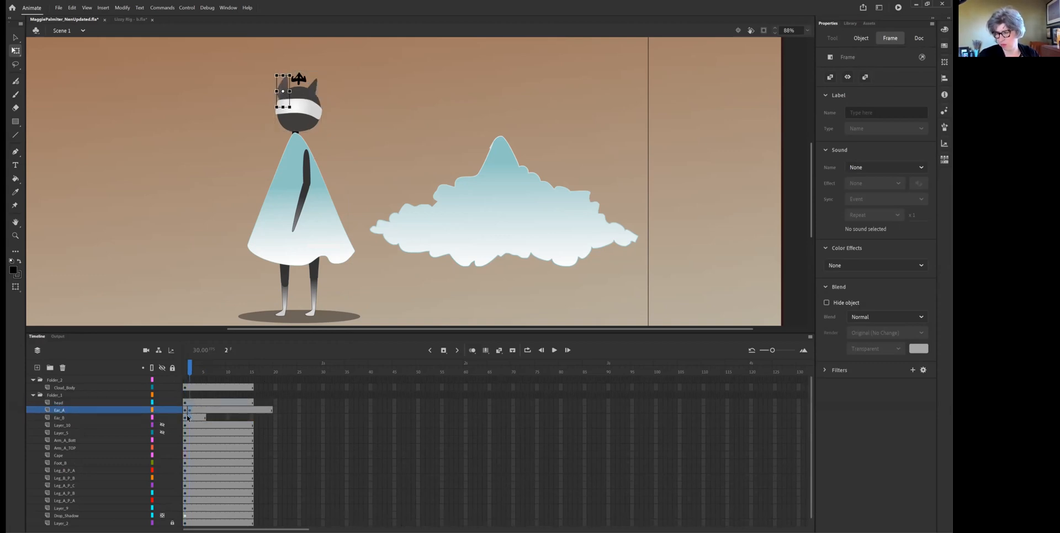
left_click(187, 418)
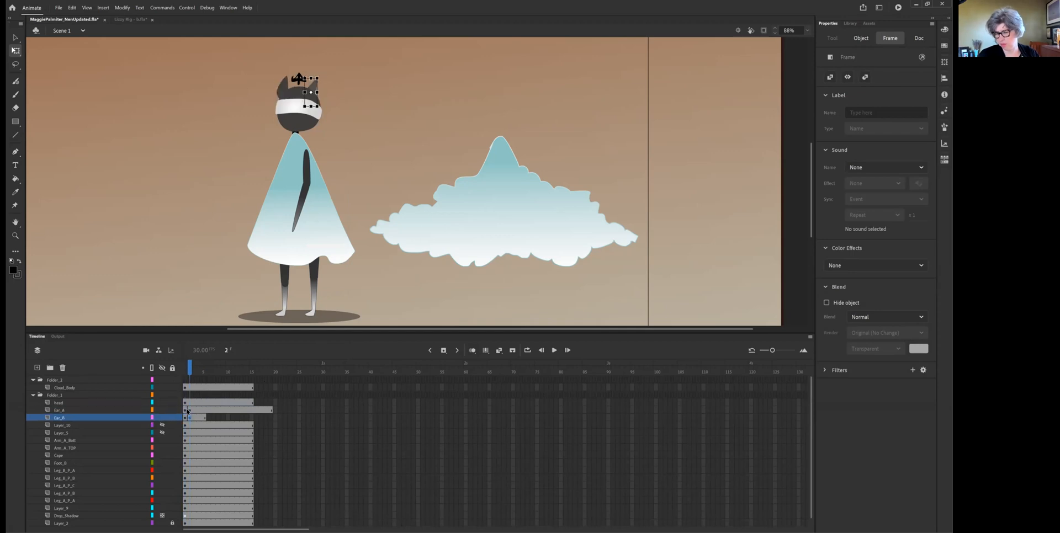
left_click(185, 402)
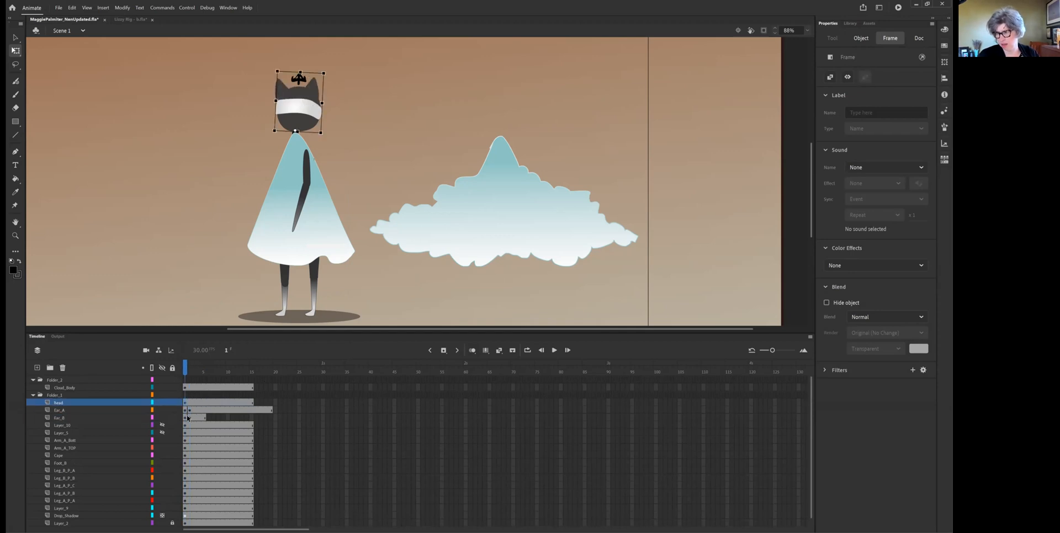
left_click(190, 418)
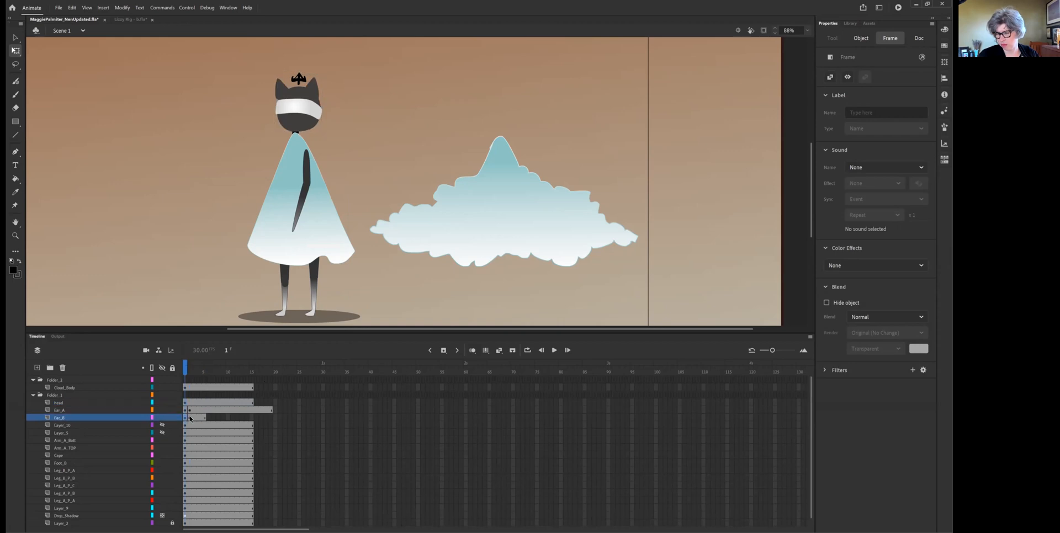
left_click(190, 416)
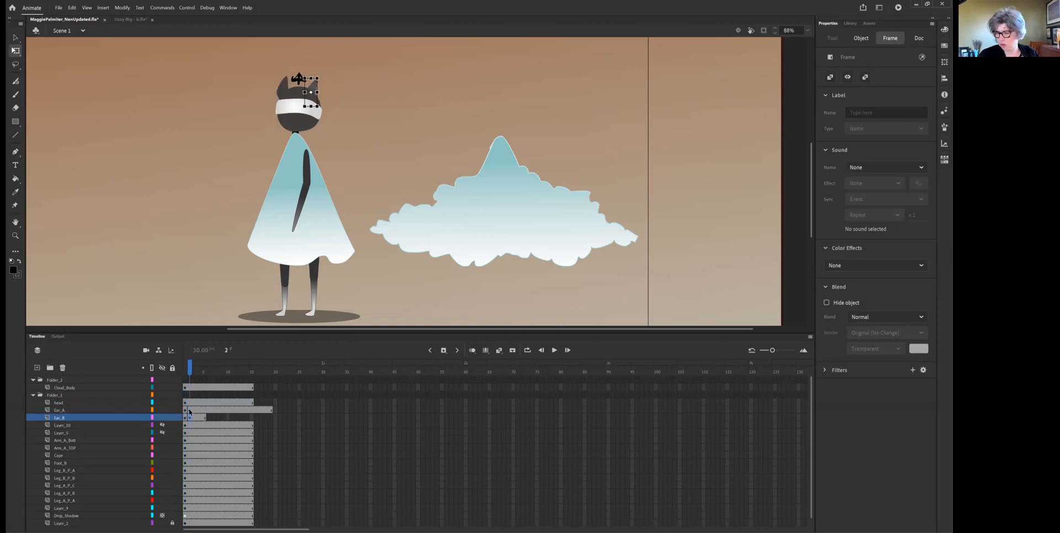
left_click(189, 411)
right_click(189, 411)
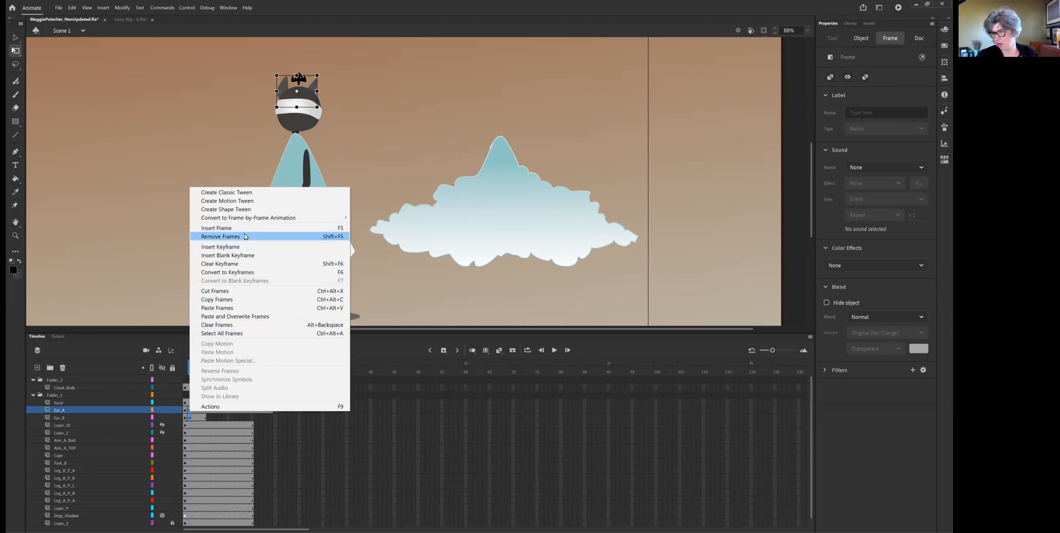
left_click(234, 264)
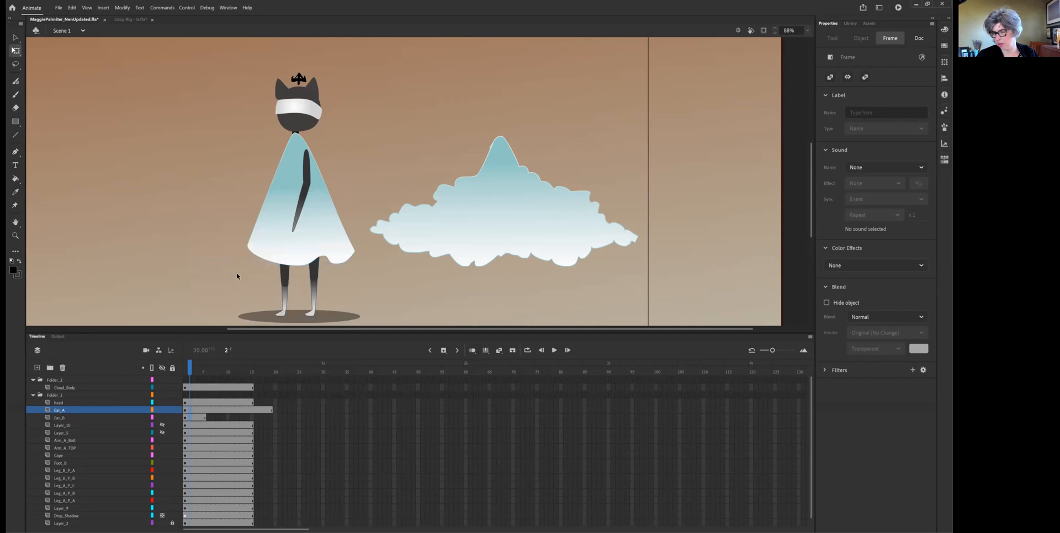
left_click(185, 408)
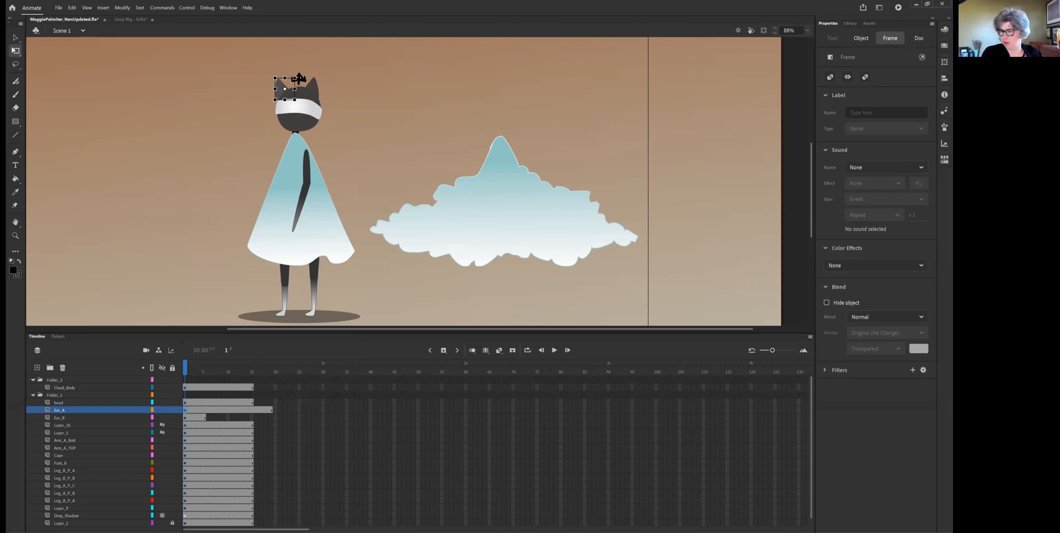
Recolour the drop shadow beneath the cat with the solid dark teal fill 425755.
left_click(257, 319)
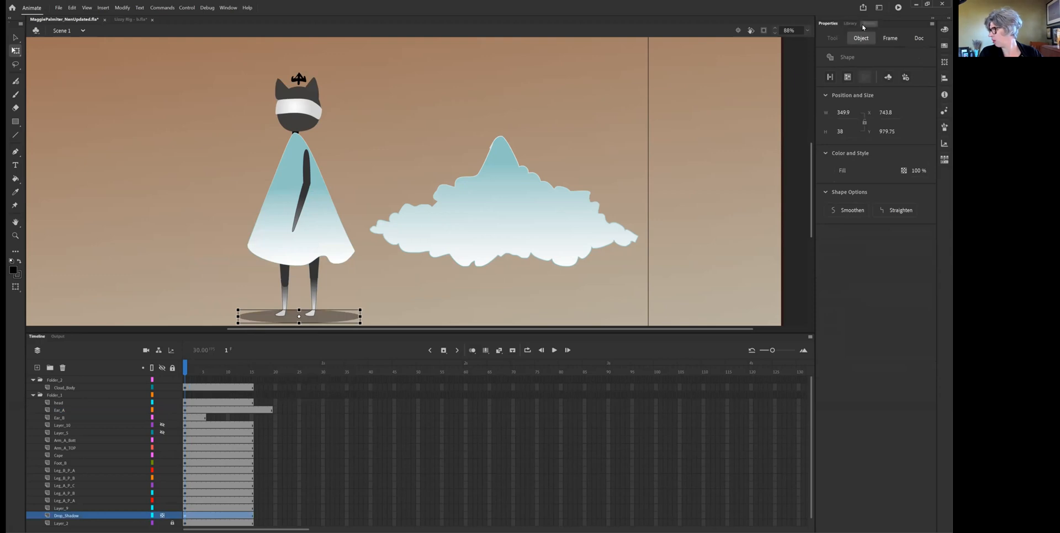
left_click(944, 29)
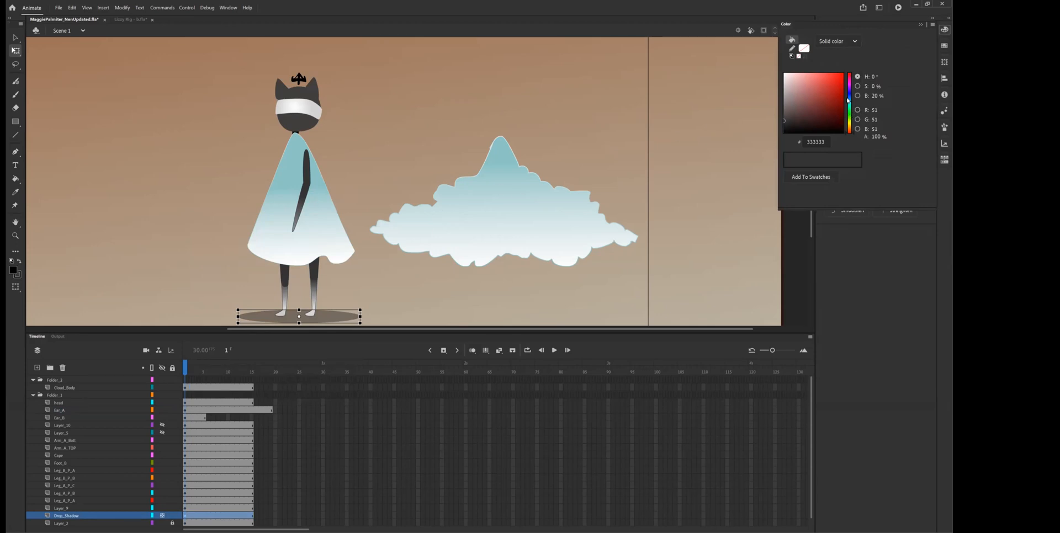
left_click(851, 108)
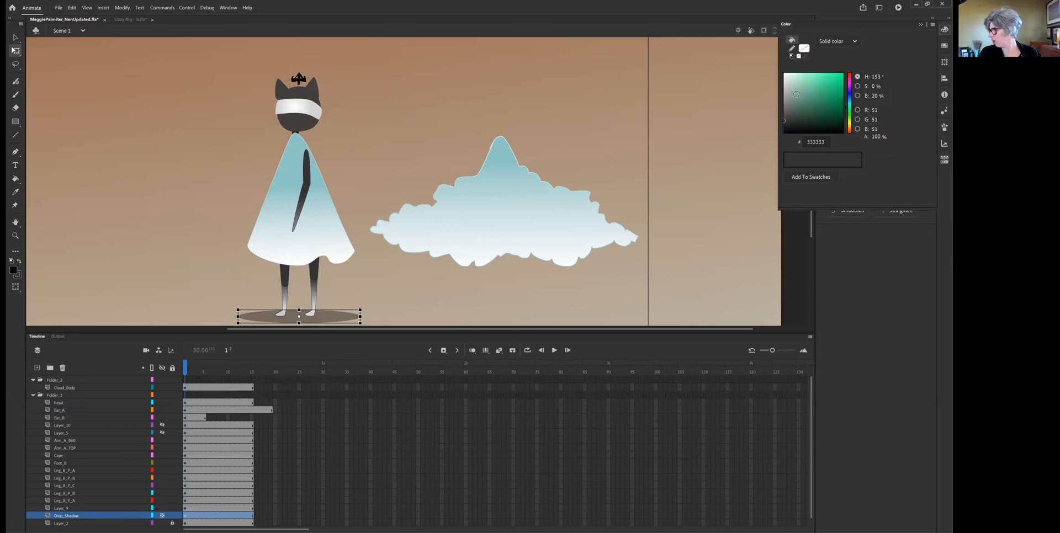
left_click(850, 103)
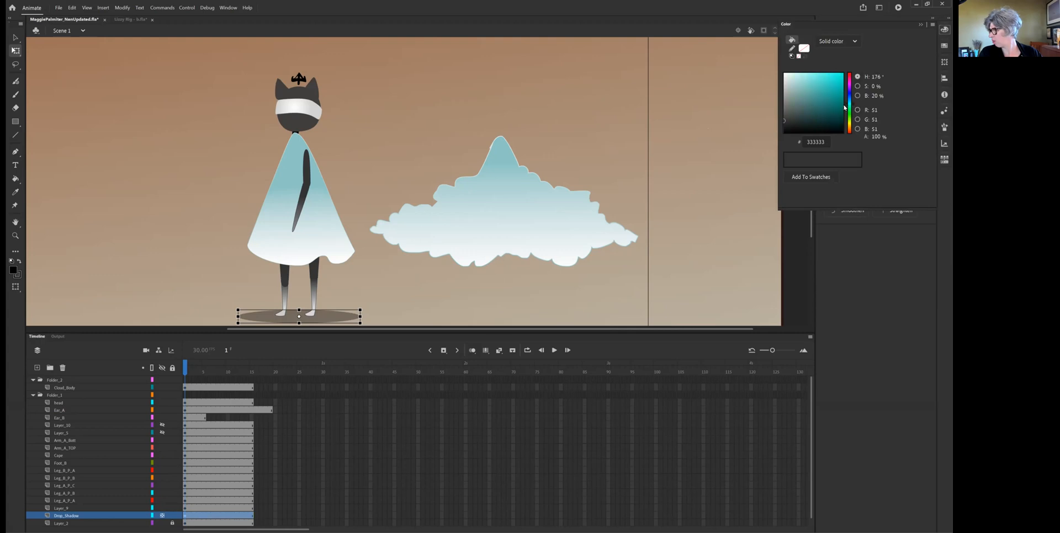
left_click(794, 110)
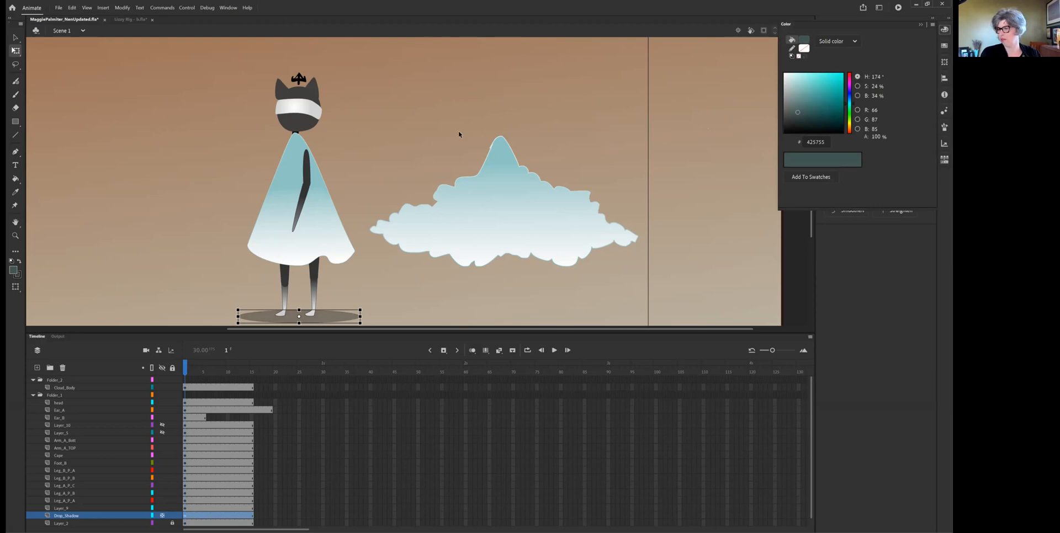
left_click(411, 157)
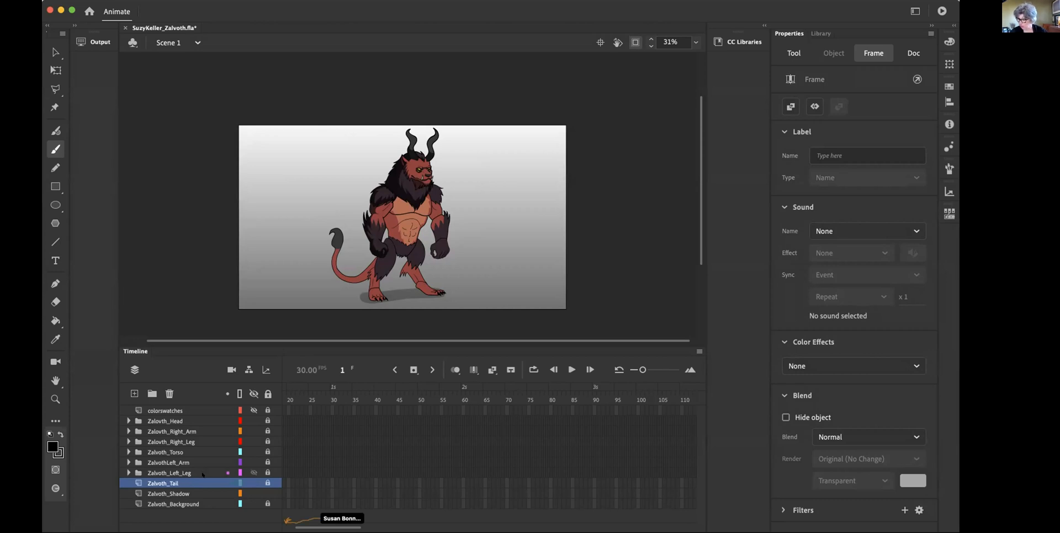
Cut frame 1 of the Zalvoth_Tail layer in the Zalvoth character document.
left_click_drag(297, 521, 283, 521)
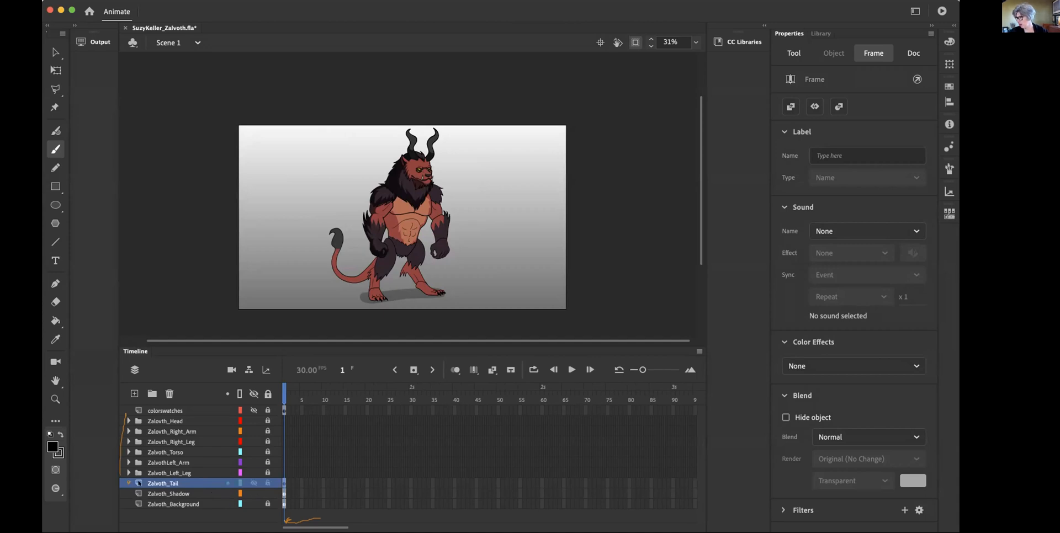
left_click(284, 484)
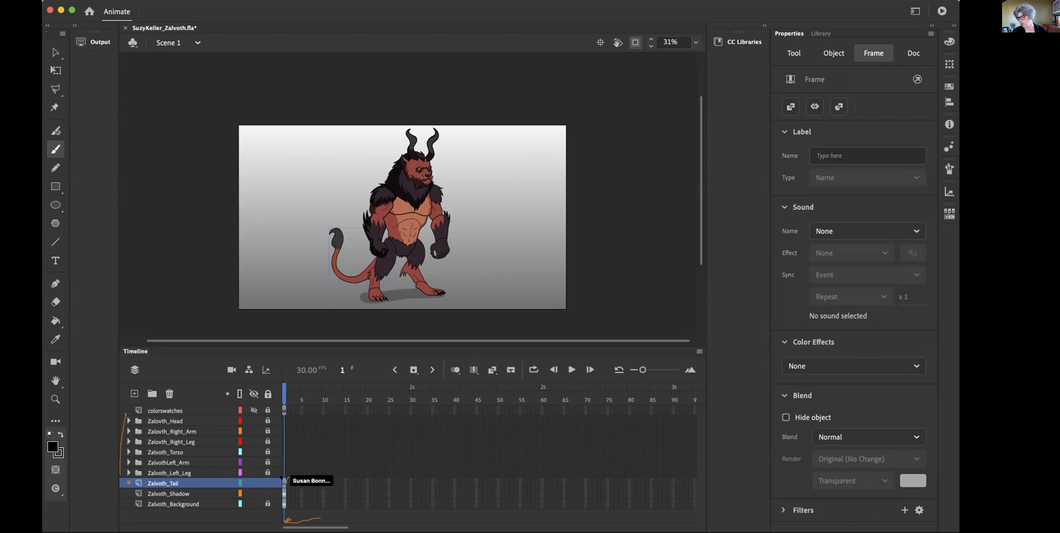
right_click(282, 478)
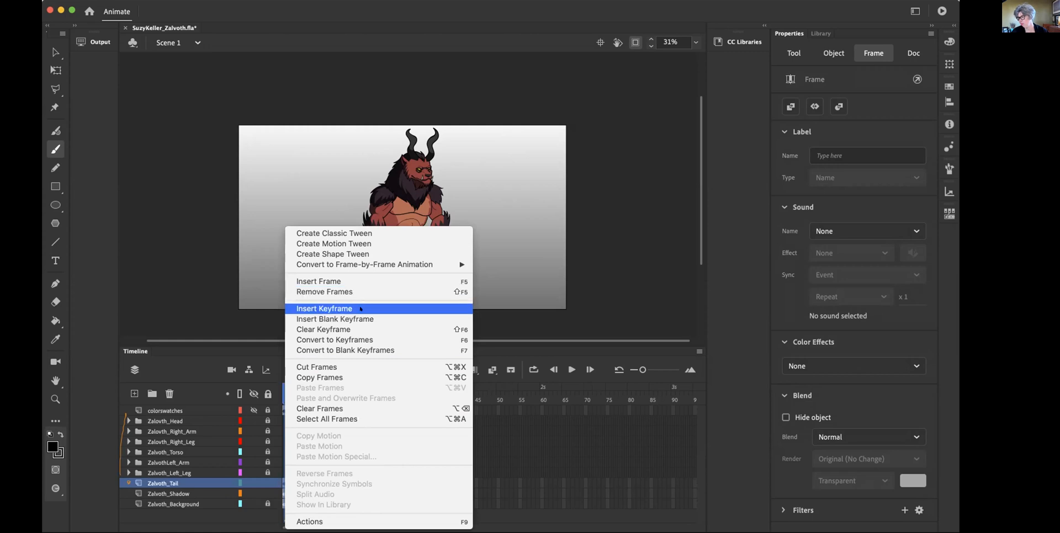
left_click(342, 369)
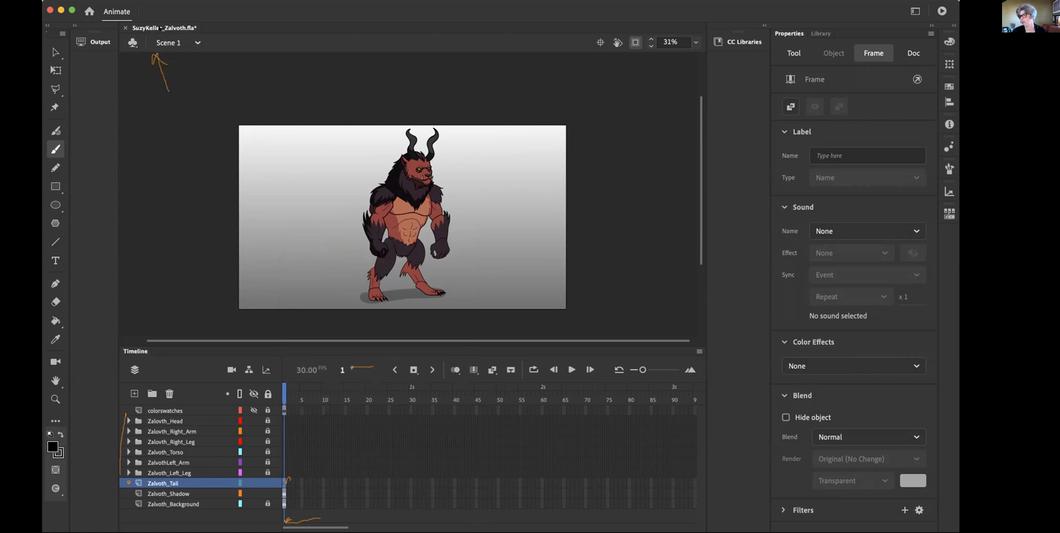
Create a new Graphic symbol named Zalvoth_Tail.
left_click(186, 42)
left_click(186, 42)
left_click(142, 1)
mouse_move(198, 1)
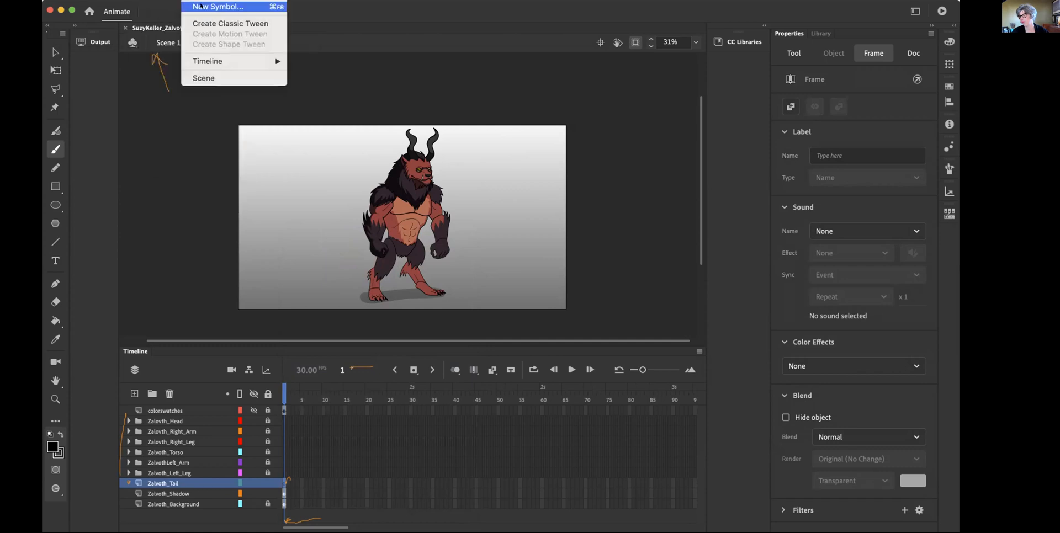
left_click(238, 7)
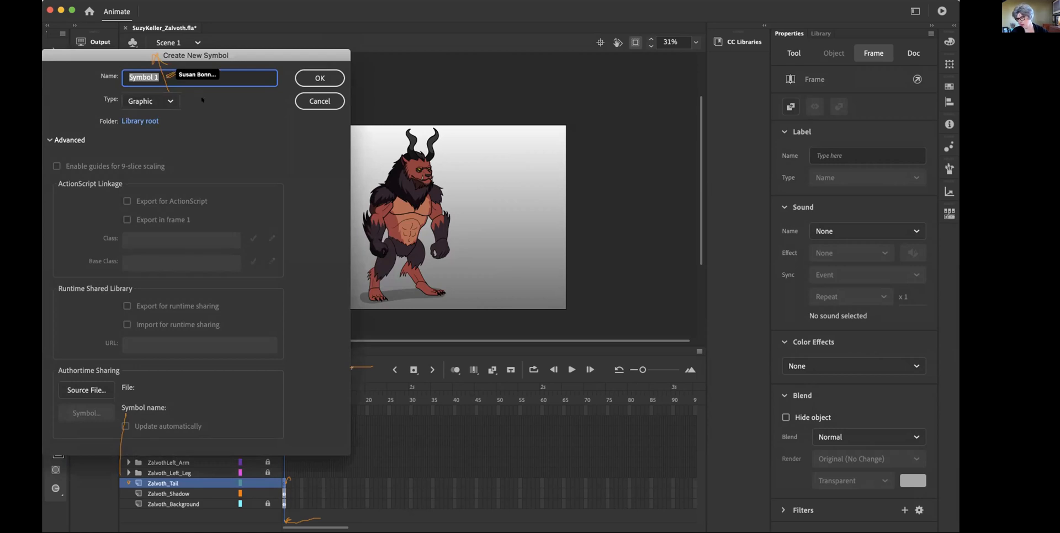
type("Zalvoth_Tail")
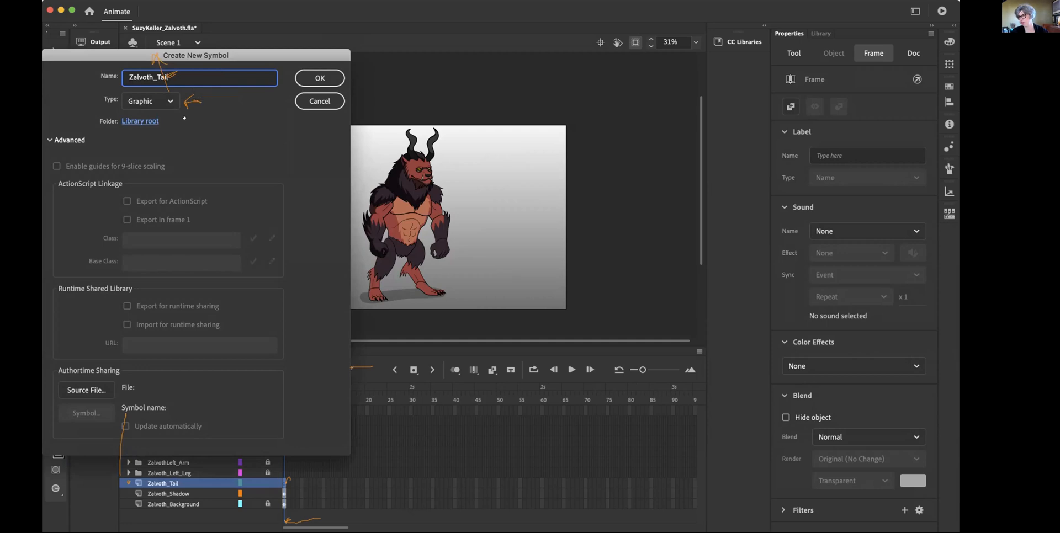
key("Return")
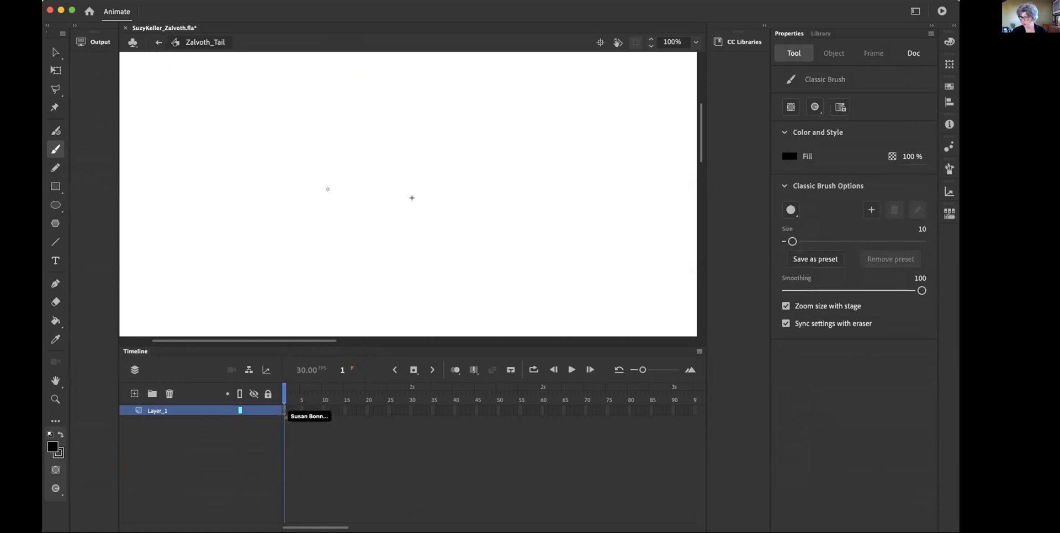
Paste the cut tail frame into frame 1 of the Zalvoth_Tail symbol's layer.
left_click(283, 412)
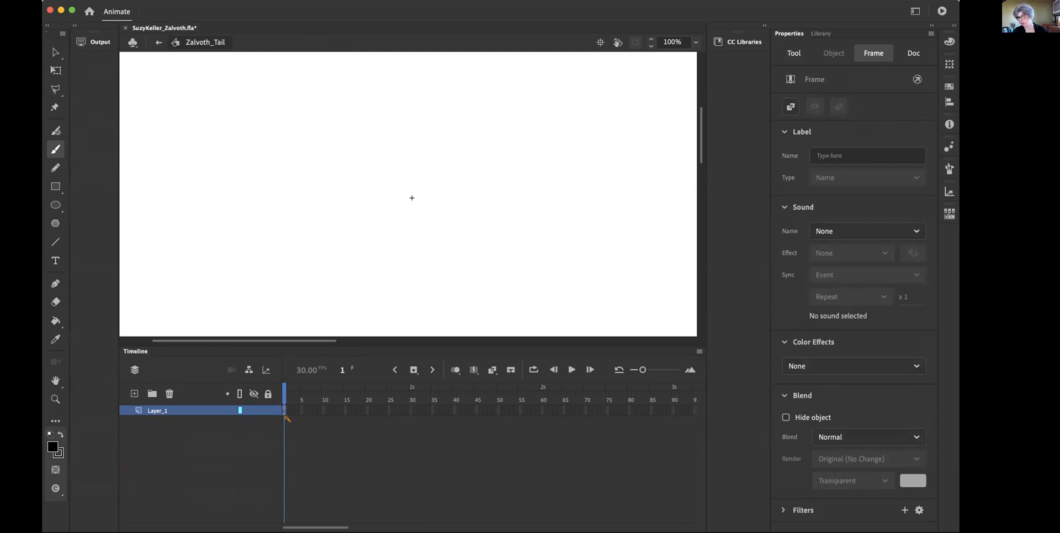
left_click(150, 15)
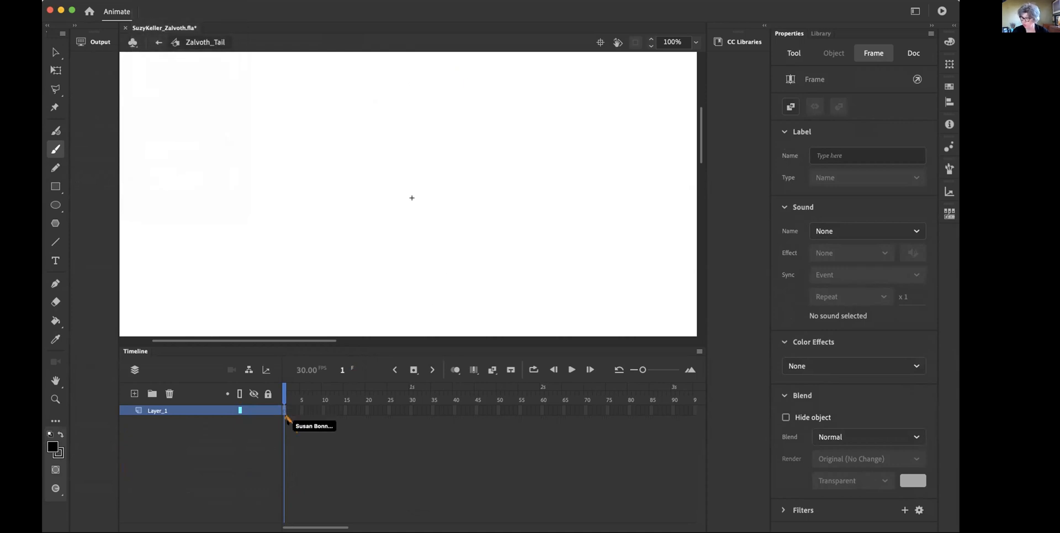
right_click(281, 412)
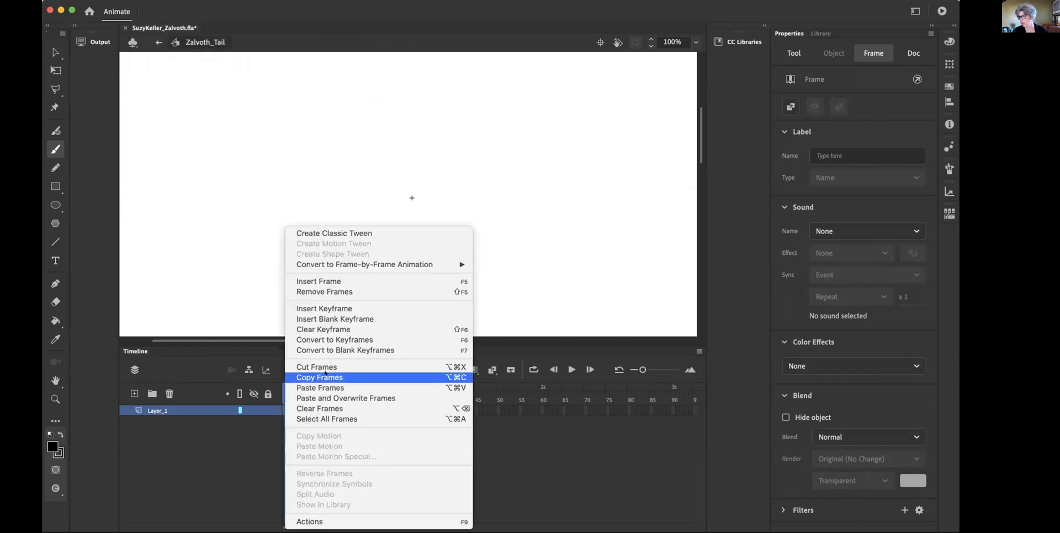
left_click(331, 387)
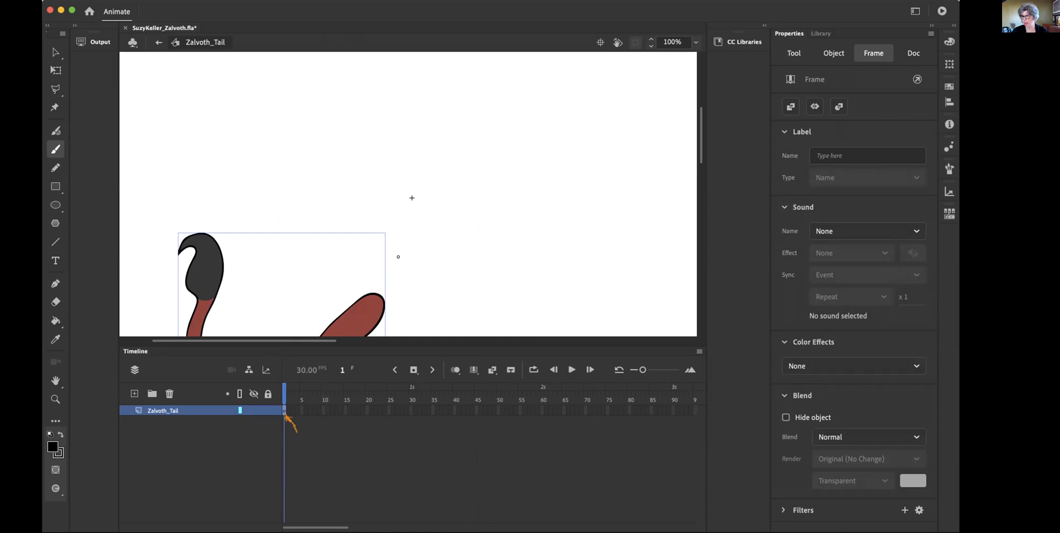
Return to Scene 1 and place the Zalvoth_Tail symbol from the library at the creature's rear on frame 1 of the Zalvoth_Tail layer.
left_click(159, 42)
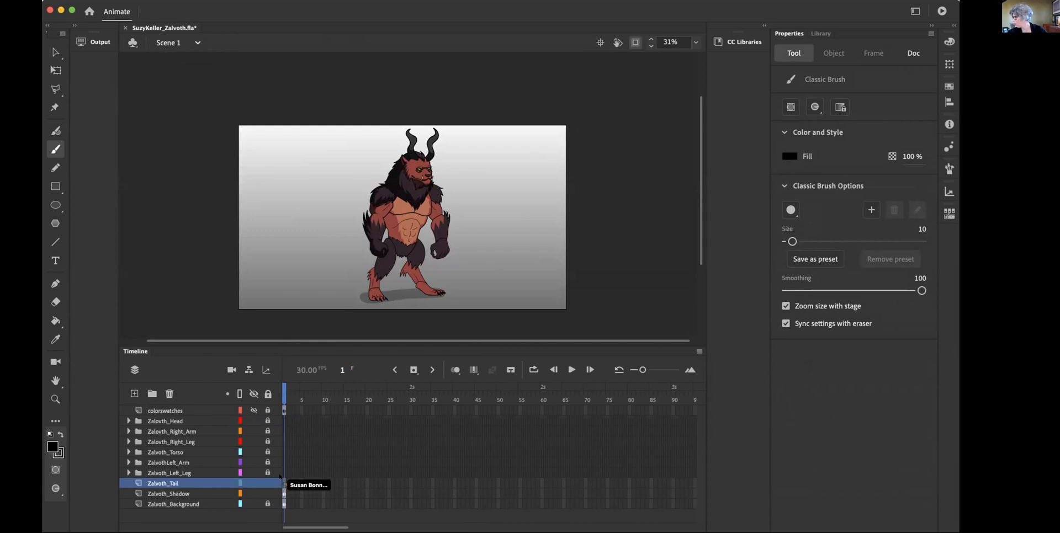
left_click(284, 483)
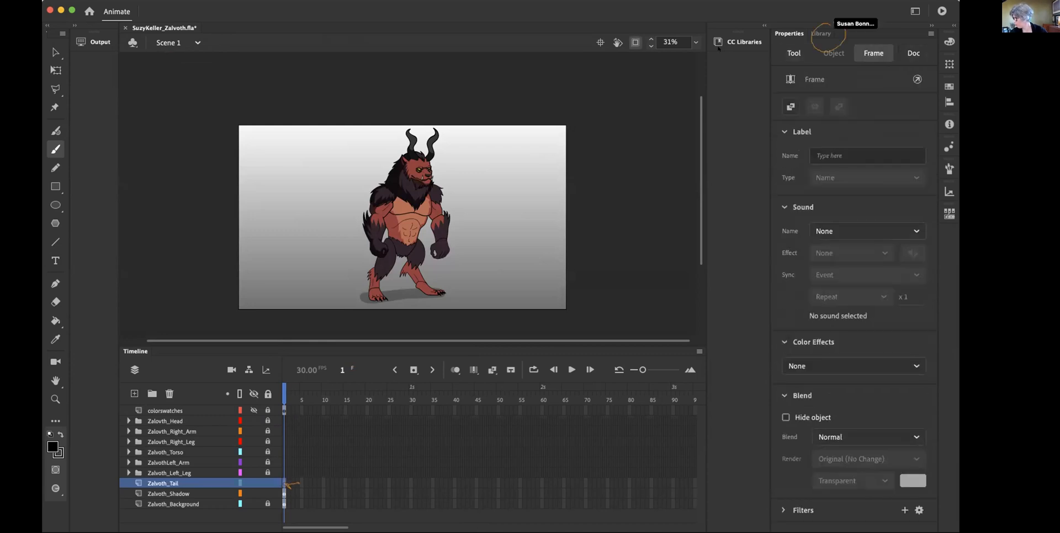
left_click(822, 33)
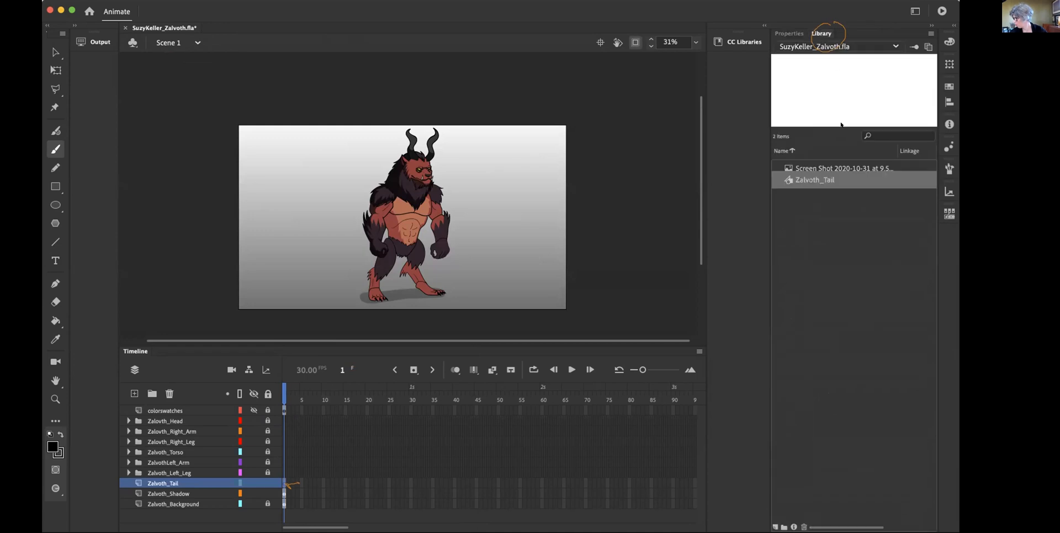
mouse_move(814, 179)
left_mouse_down()
mouse_move(387, 262)
mouse_move(348, 257)
left_mouse_up()
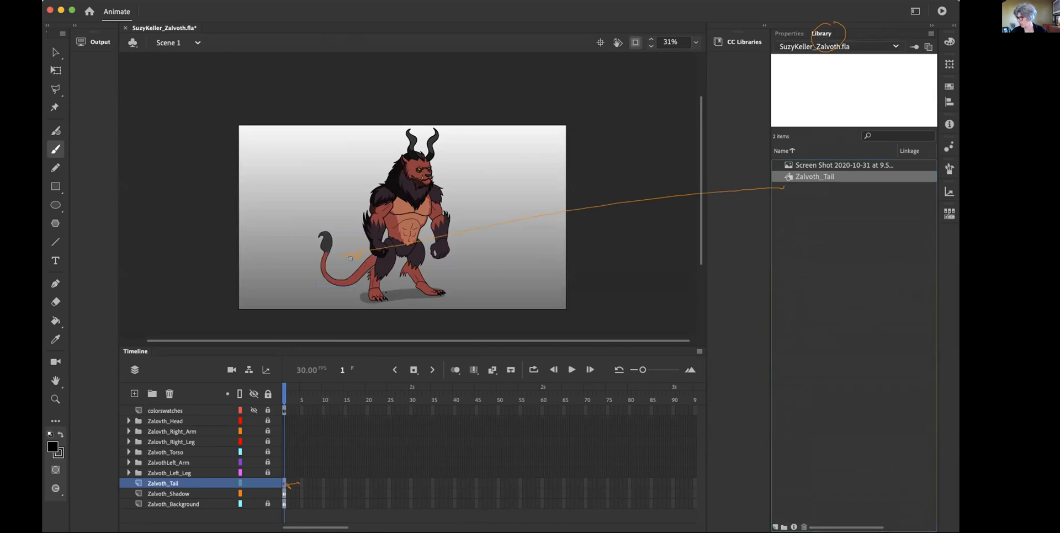
Move the tail instance closer to the creature's body and place its transformation point where the tail joins the hips.
left_click(56, 52)
left_click_drag(359, 266, 370, 266)
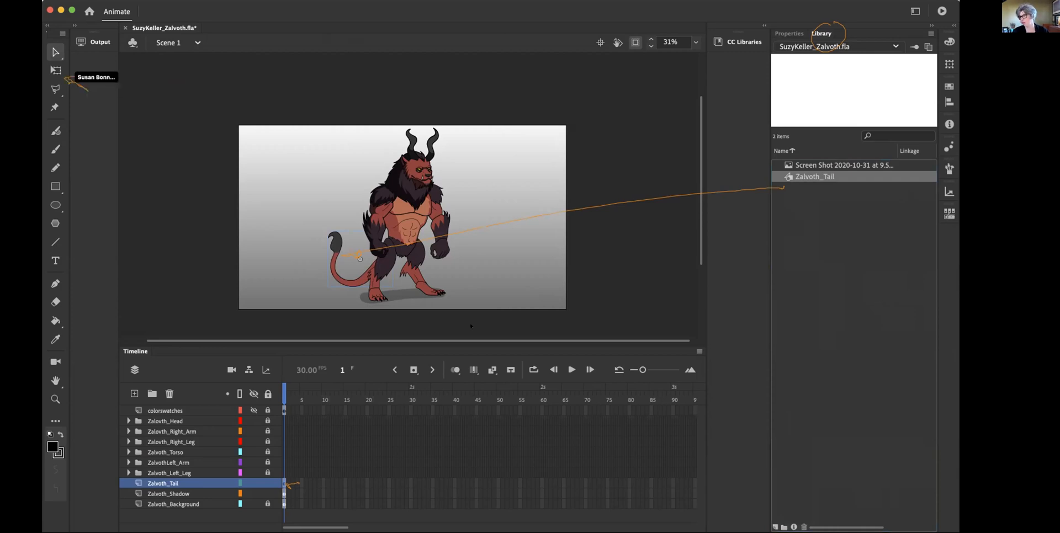
key("q")
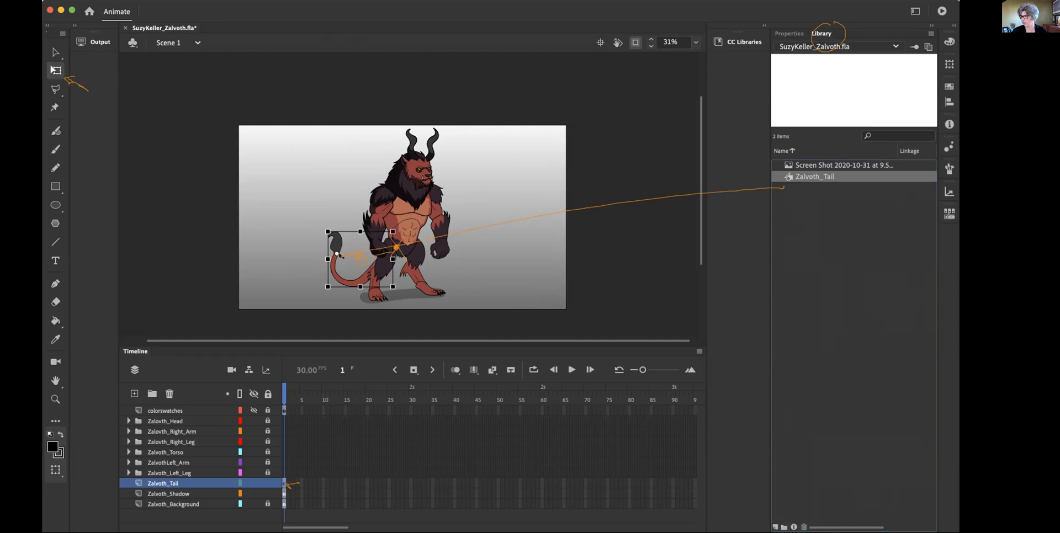
left_click_drag(337, 253, 383, 252)
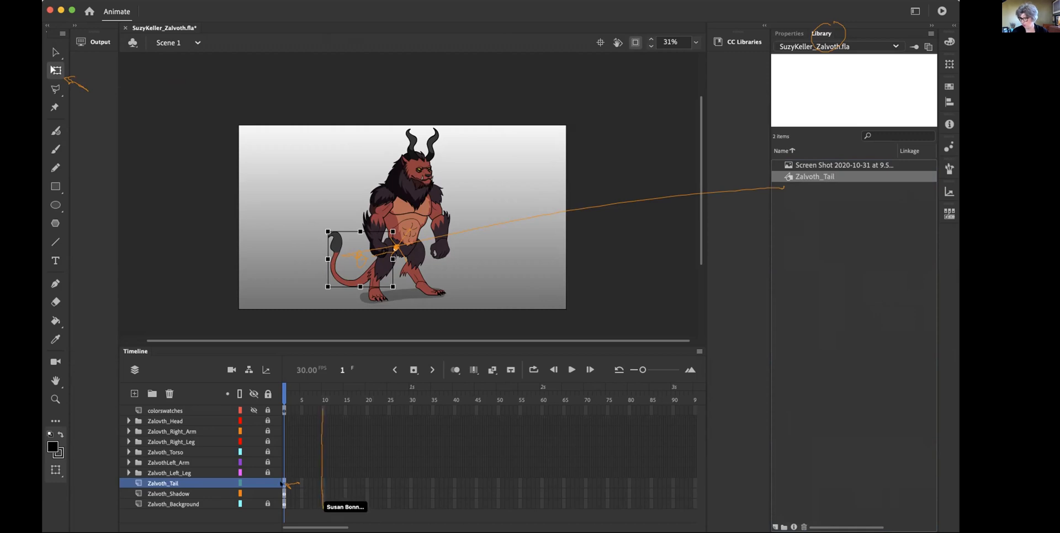
left_click(287, 483)
left_click(292, 482)
left_click(288, 483)
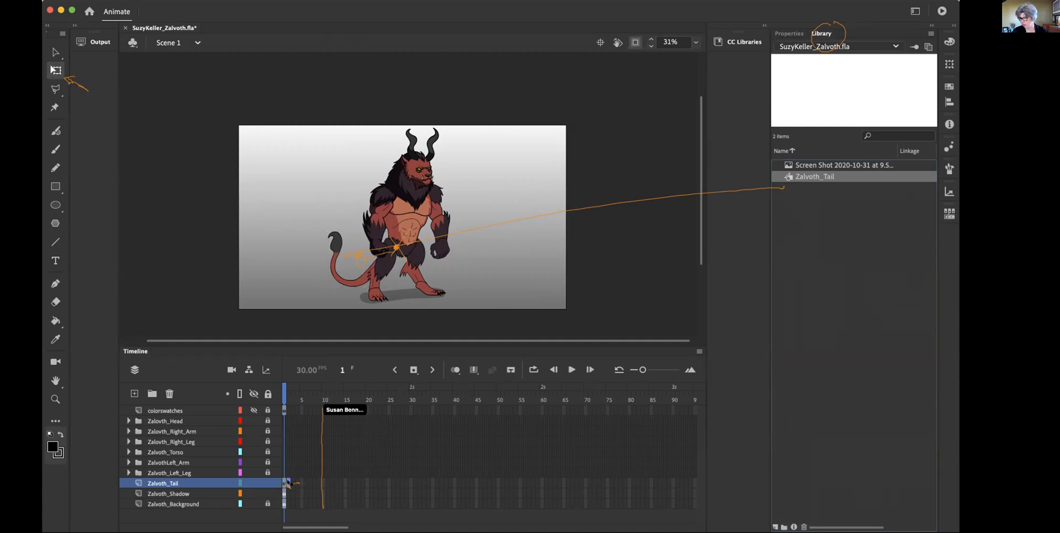
left_click(324, 410)
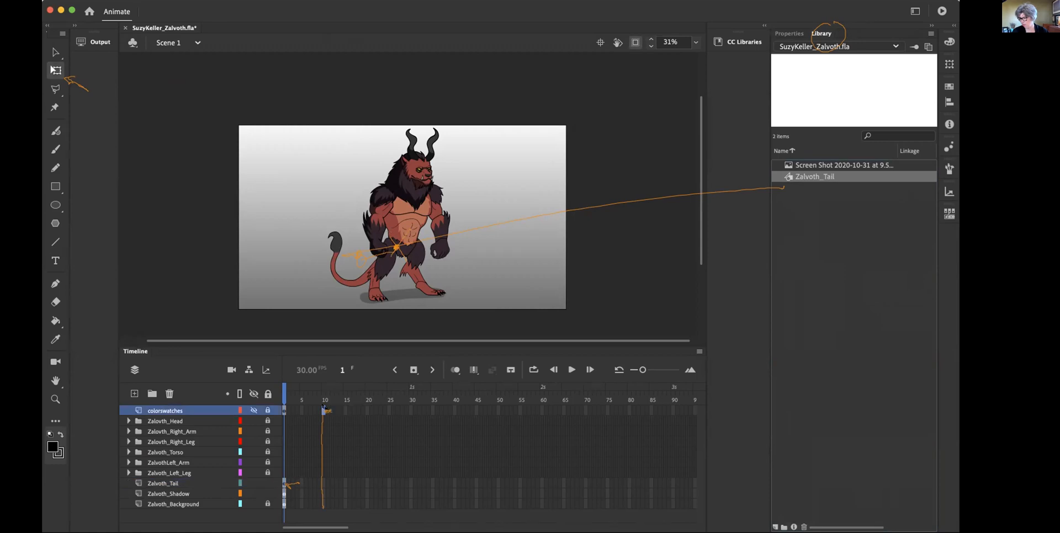
left_click(324, 484)
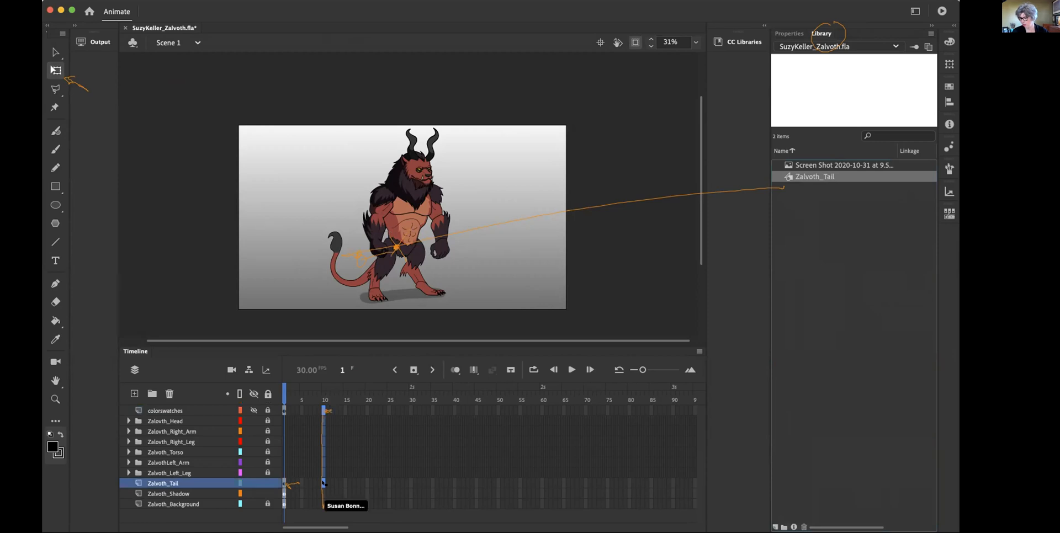
left_click(323, 502, "shift")
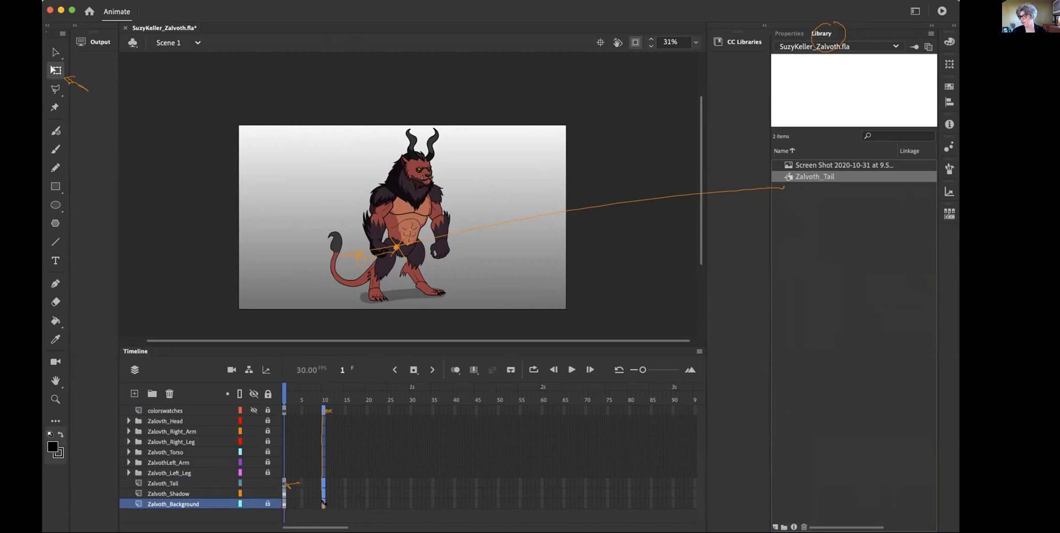
right_click(319, 502)
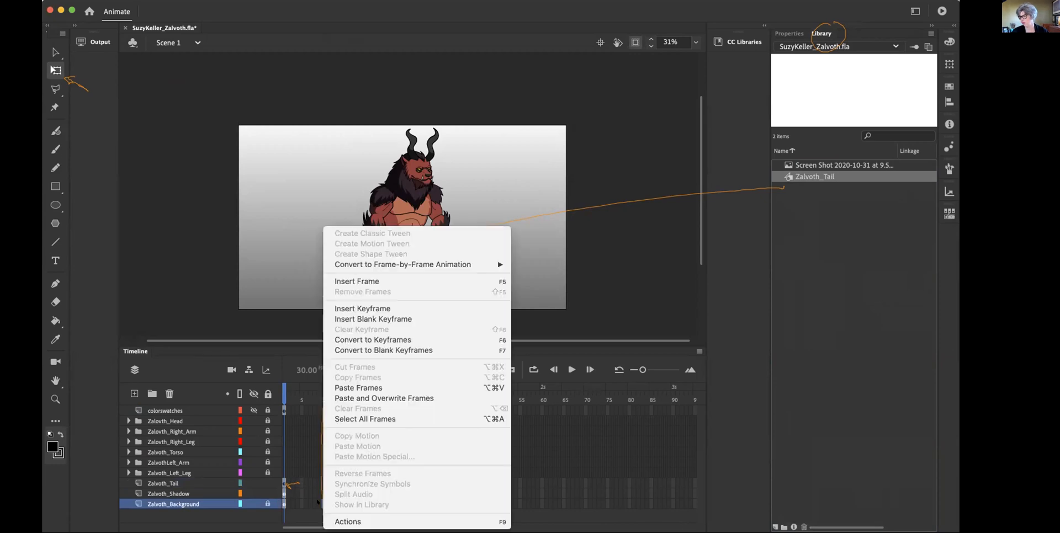
left_click(305, 485)
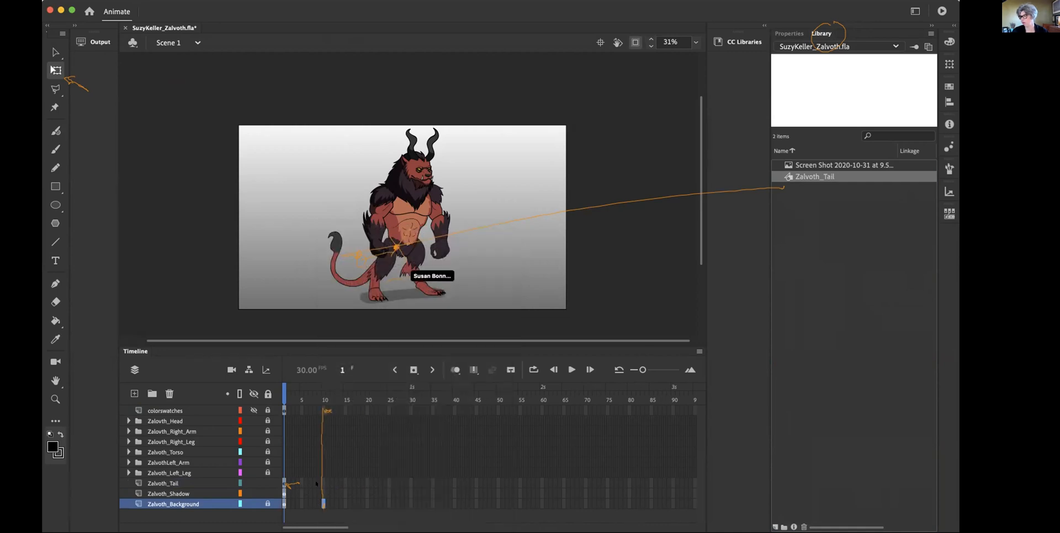
Insert frames at frame 10 on all layers from colorswatches through Zalvoth_Background to extend them.
right_click(323, 503)
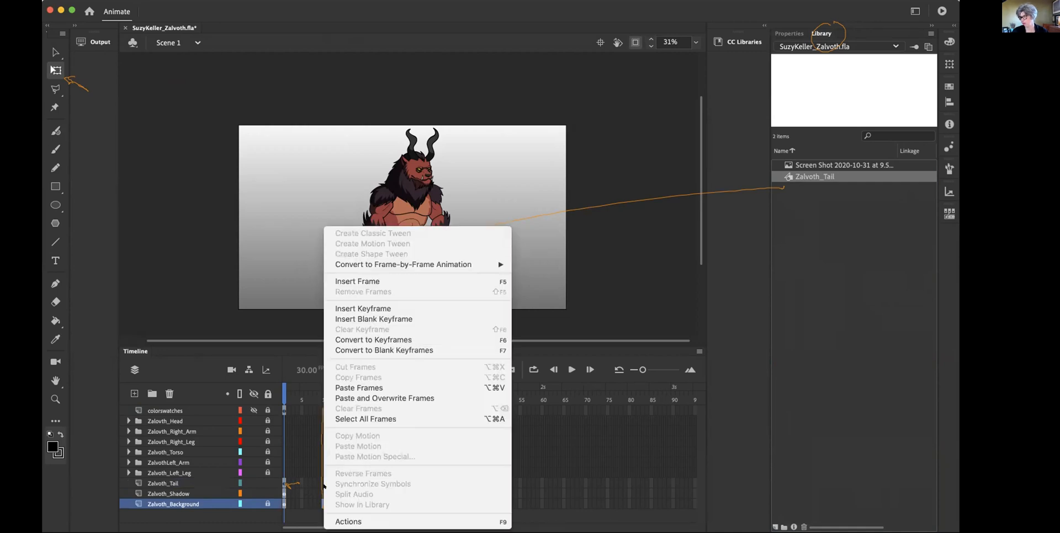
left_click(322, 457)
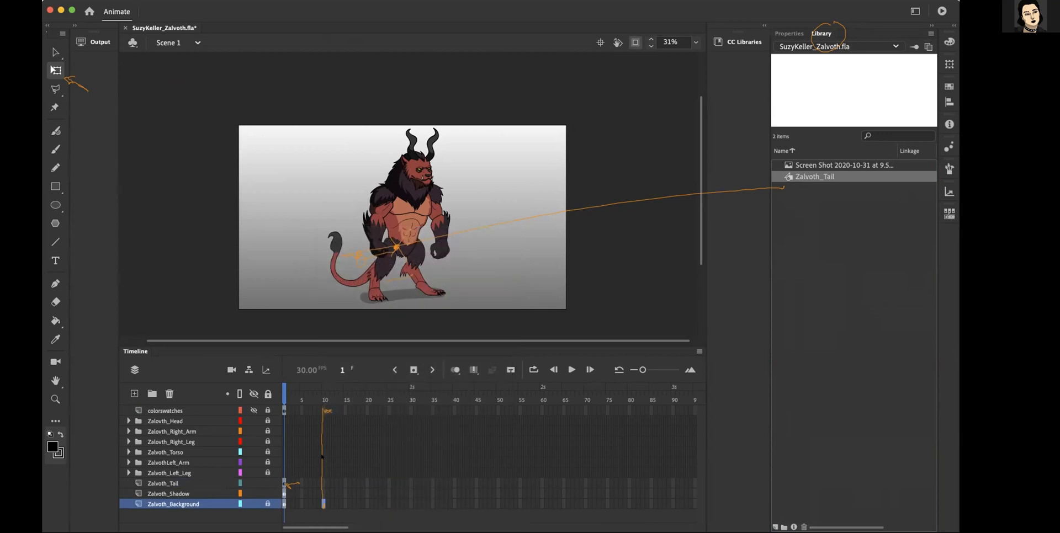
left_click(324, 410, "shift")
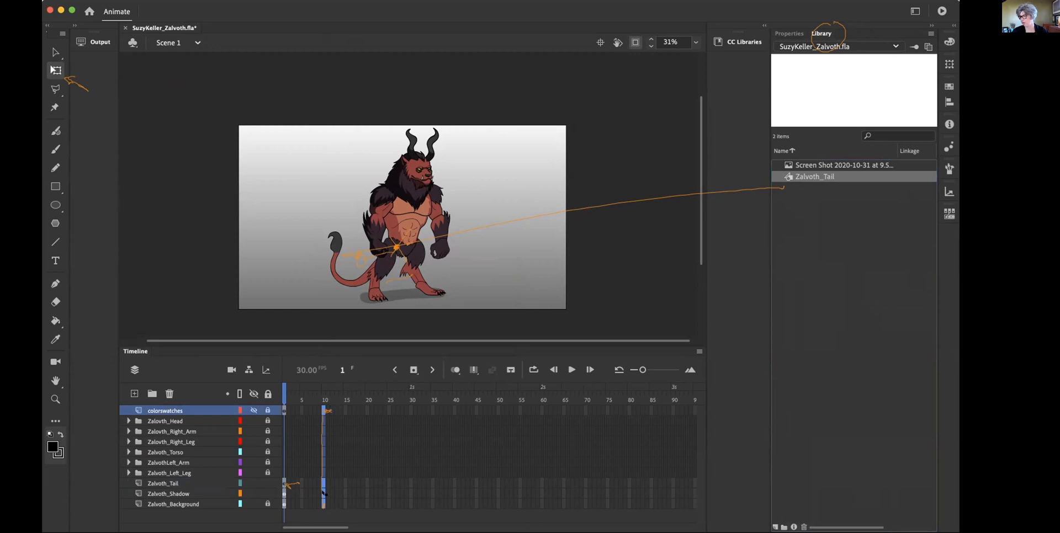
right_click(323, 491)
left_click(430, 282)
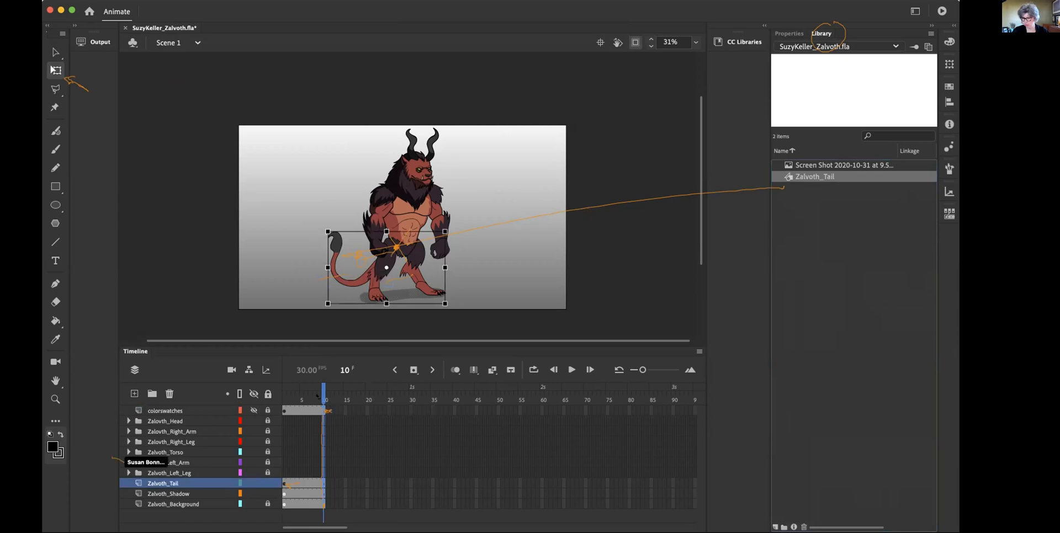
Check the layers inside the Zalvoth_Left_Leg and ZalvothLeft_Arm folders for their extended frames.
left_click(127, 472)
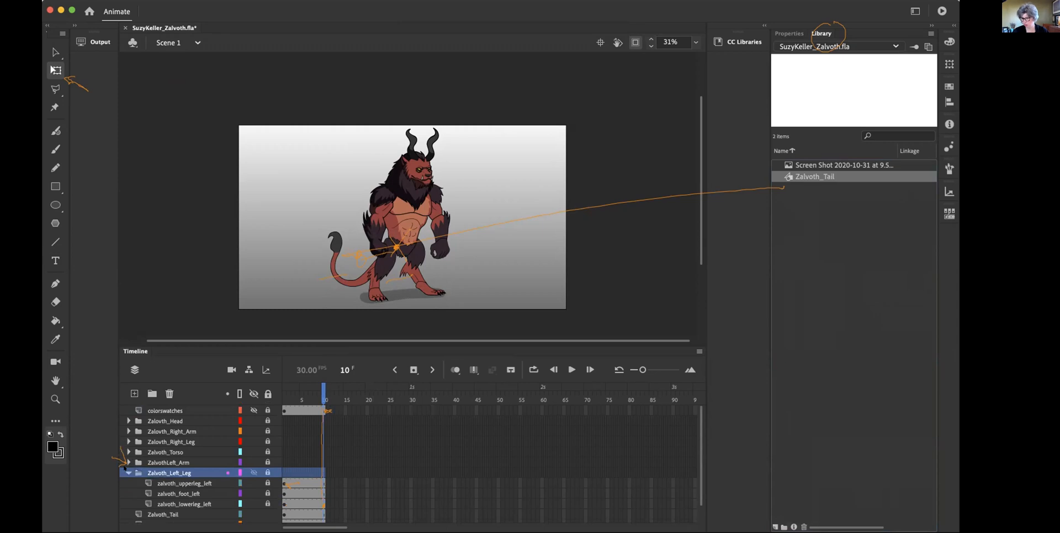
left_click(127, 472)
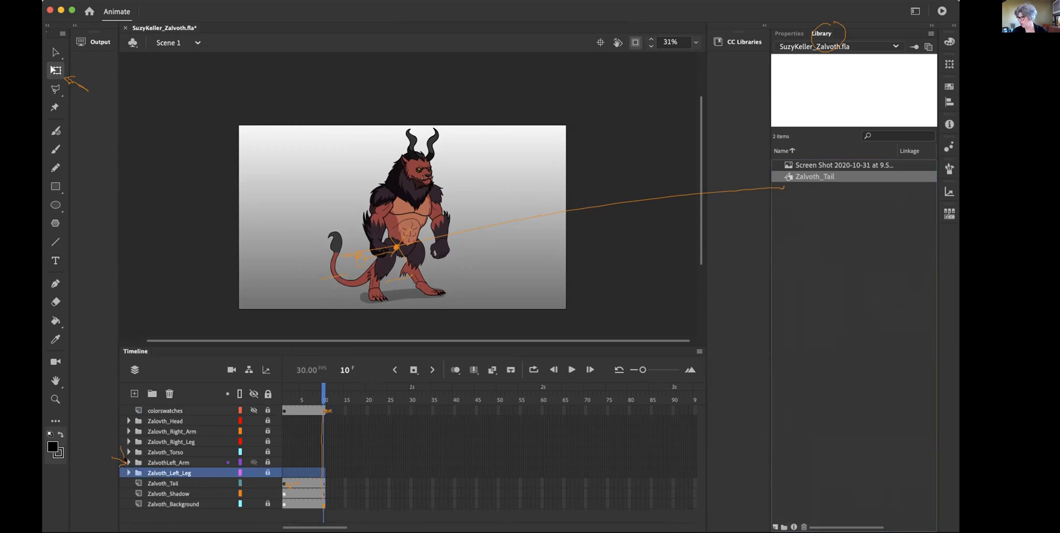
left_click(127, 462)
left_click(127, 462)
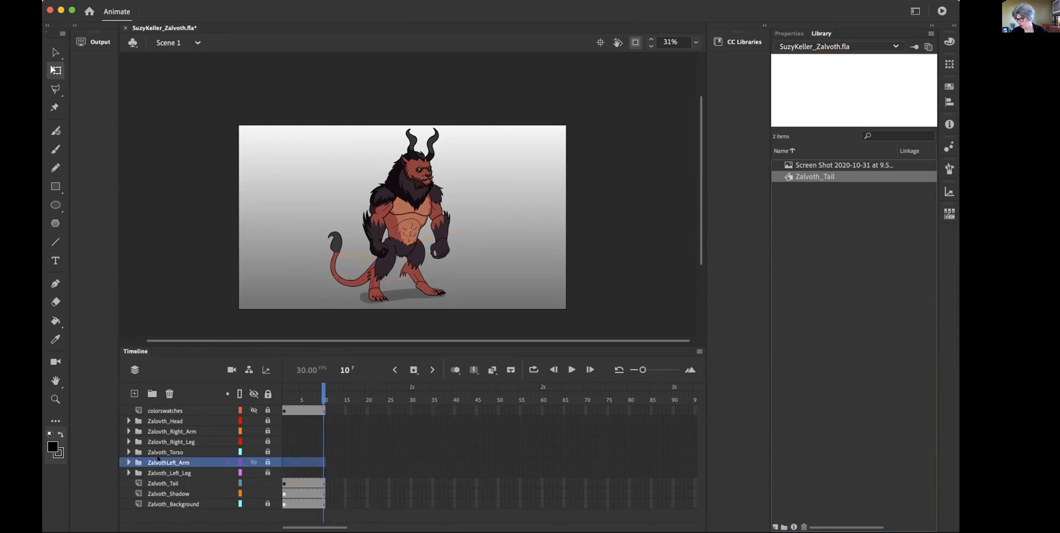
Open the Zalvoth_Tail symbol for editing from frame 1 and insert a keyframe at frame 10 of its timeline.
left_click(285, 483)
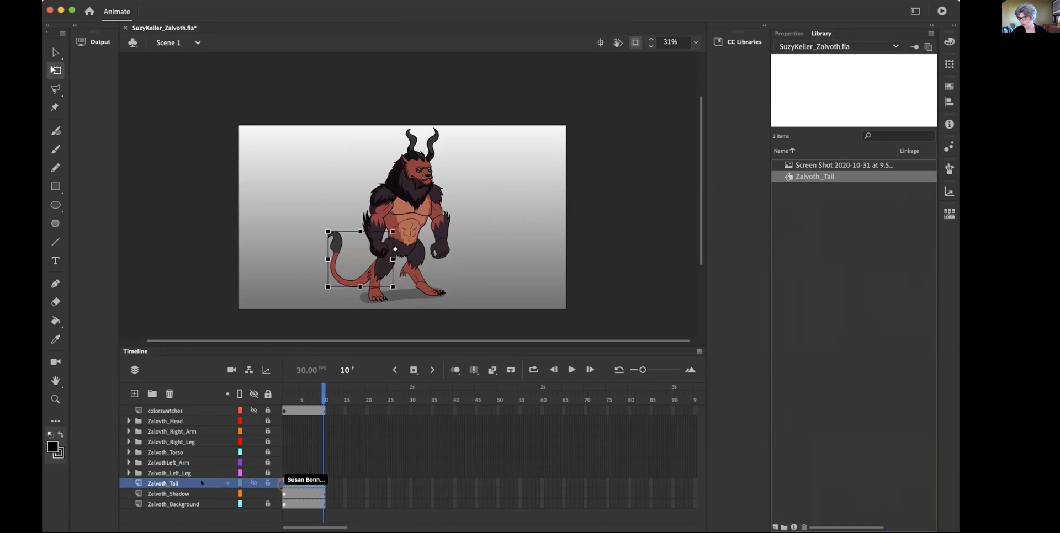
left_click(283, 483)
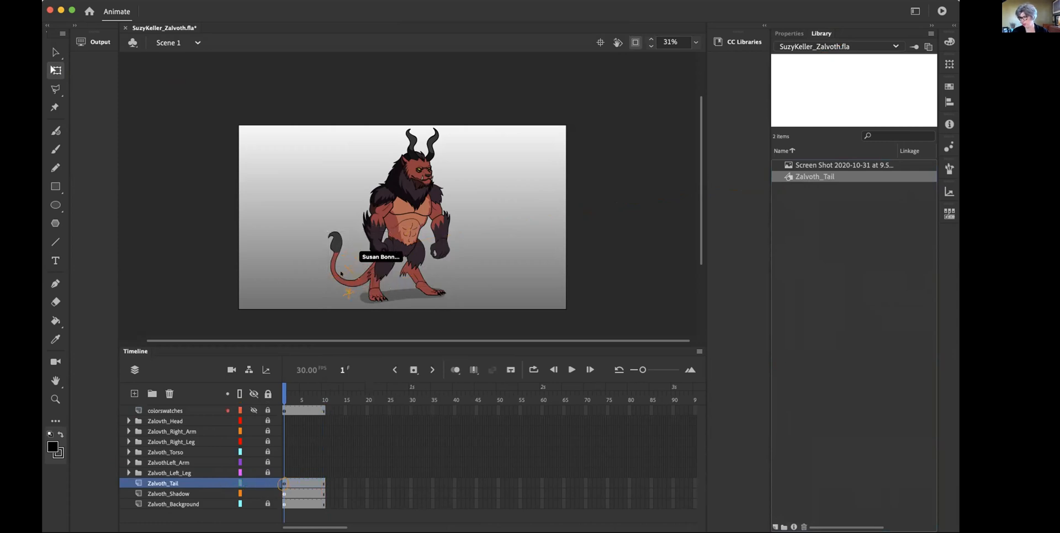
double_click(335, 274)
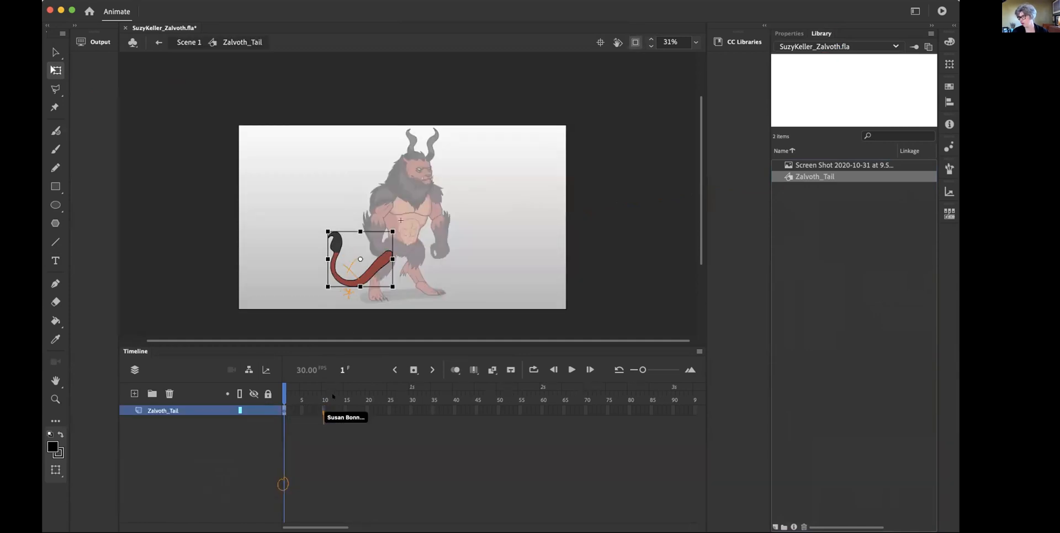
left_click(323, 408, "shift")
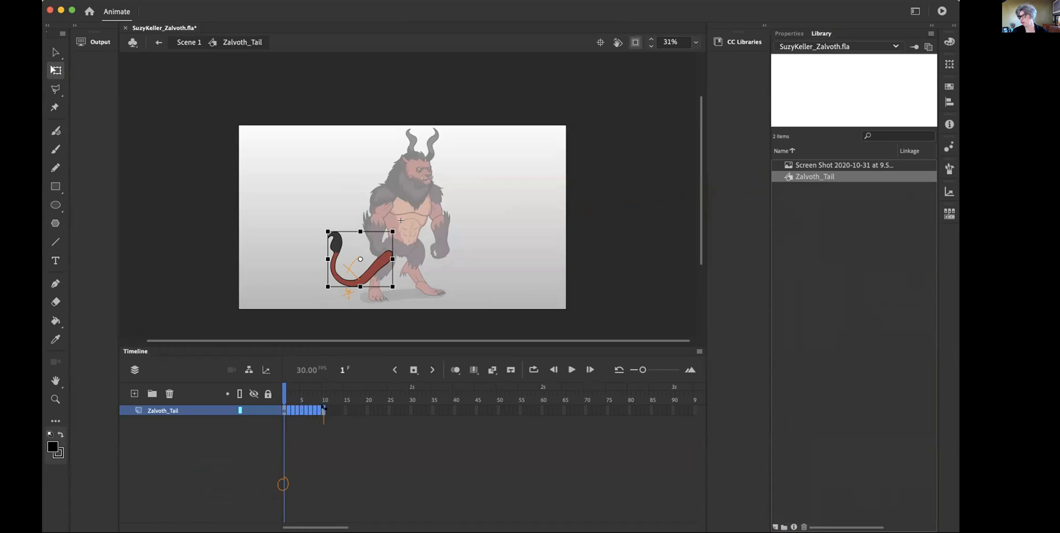
right_click(318, 407)
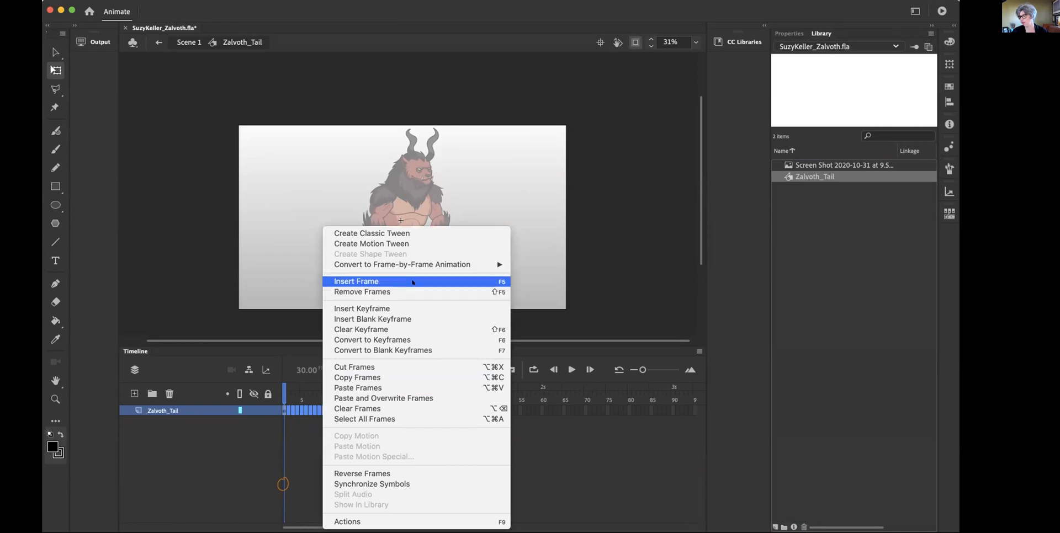
left_click(406, 308)
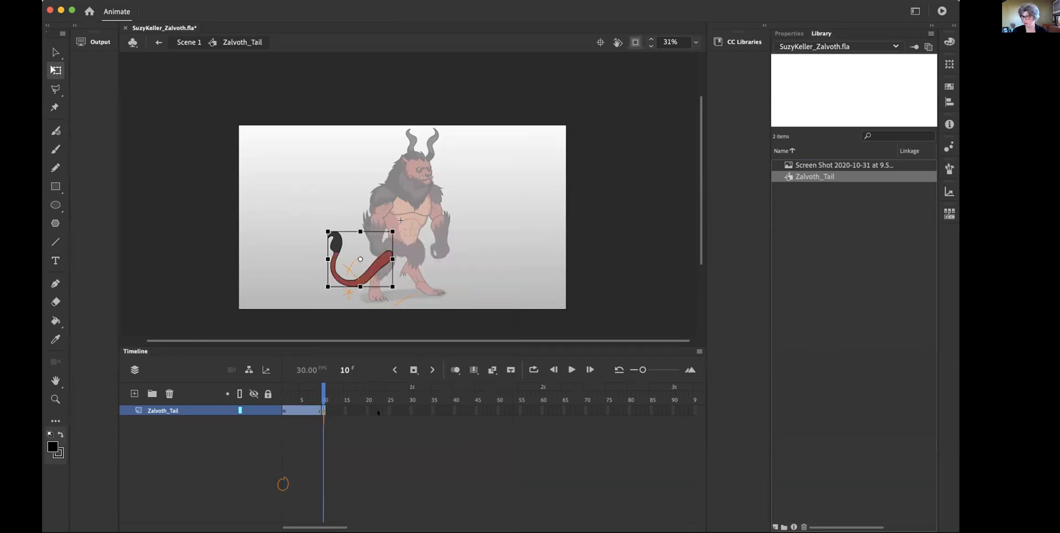
Insert a keyframe at frame 2 of the tail symbol, move the pivot to the tail's base and distort the tail's tip outward.
left_click_drag(323, 396, 288, 397)
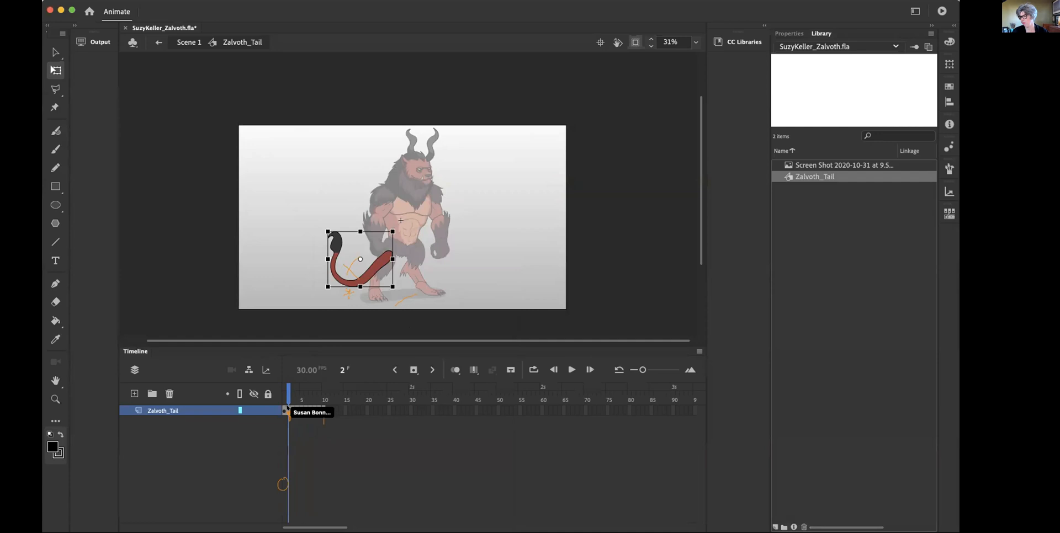
right_click(287, 409)
left_click(367, 307)
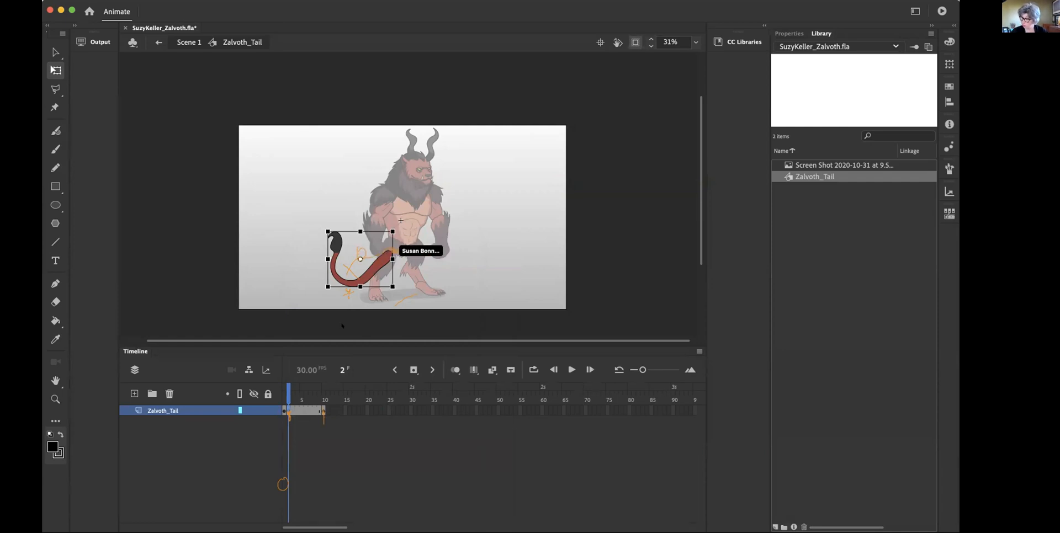
left_click_drag(360, 259, 388, 250)
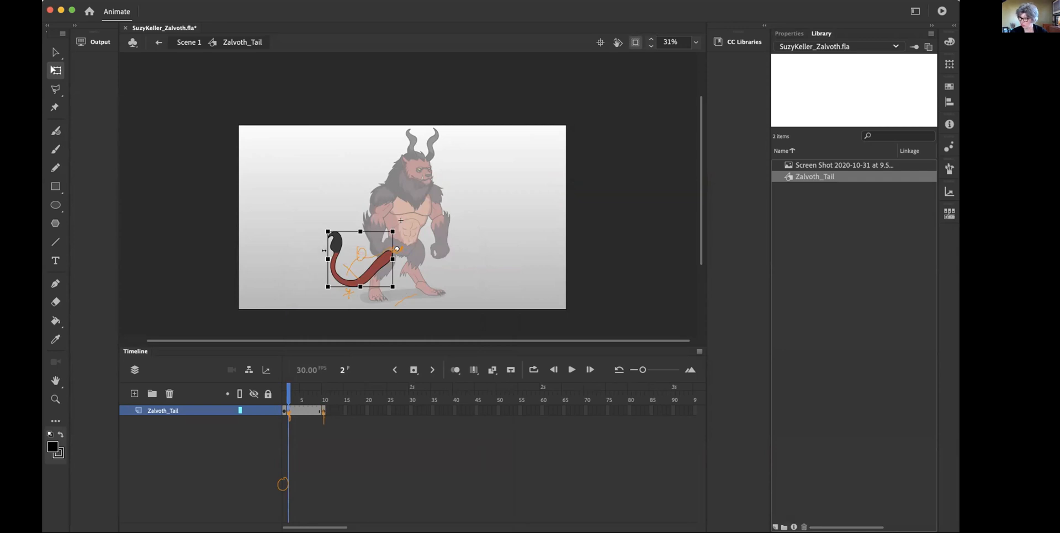
left_click_drag(324, 251, 309, 251)
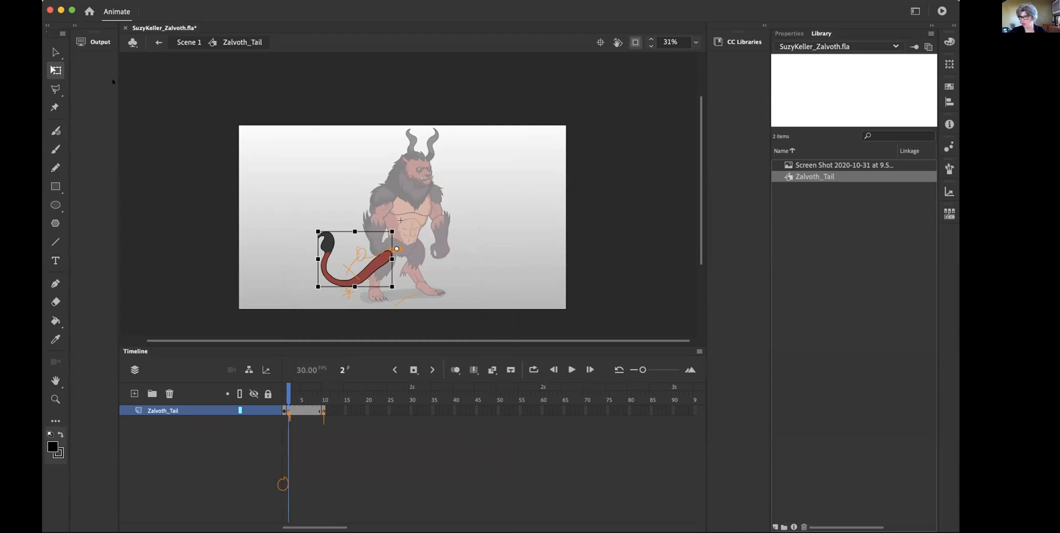
Back in Scene 1, set the frame 1 tail instance to Single Frame and disable Create Keyframe in the Frame Picker.
left_click(157, 42)
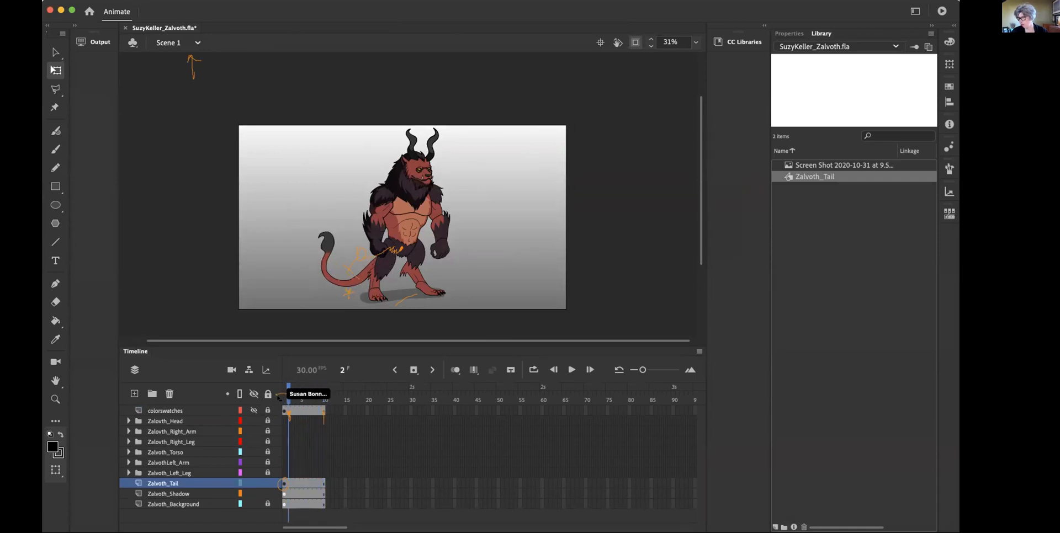
left_click_drag(317, 396, 270, 405)
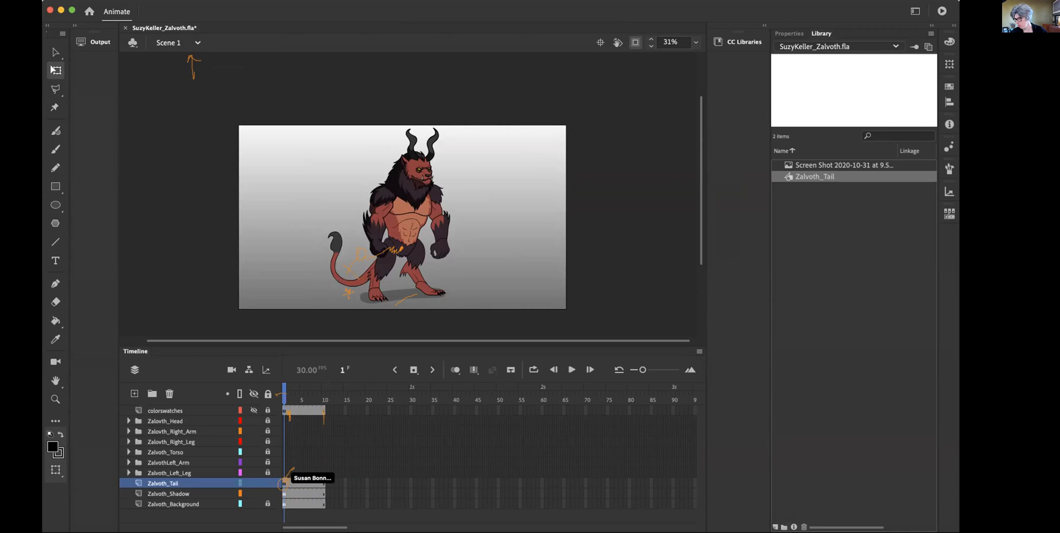
left_click(284, 483)
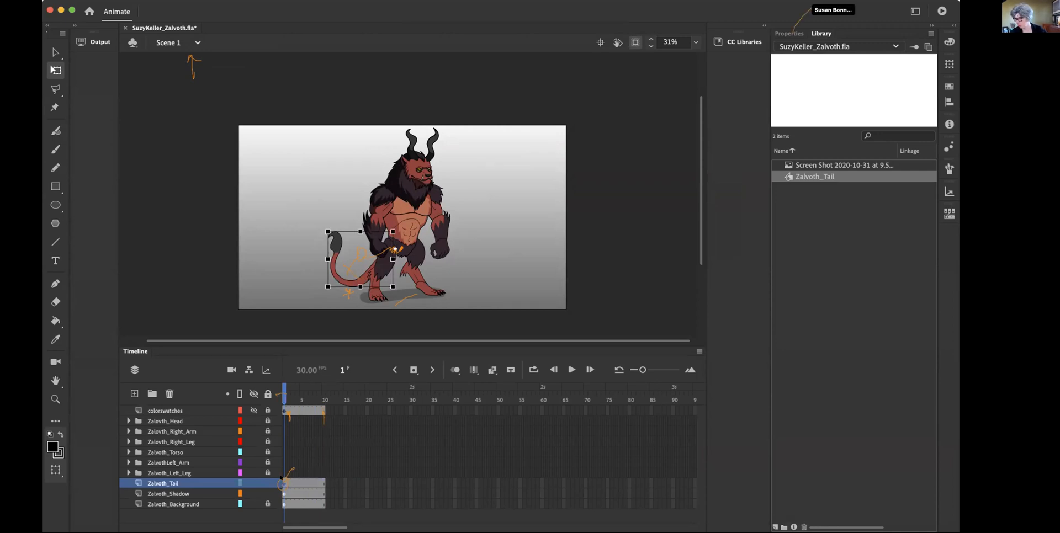
left_click(787, 33)
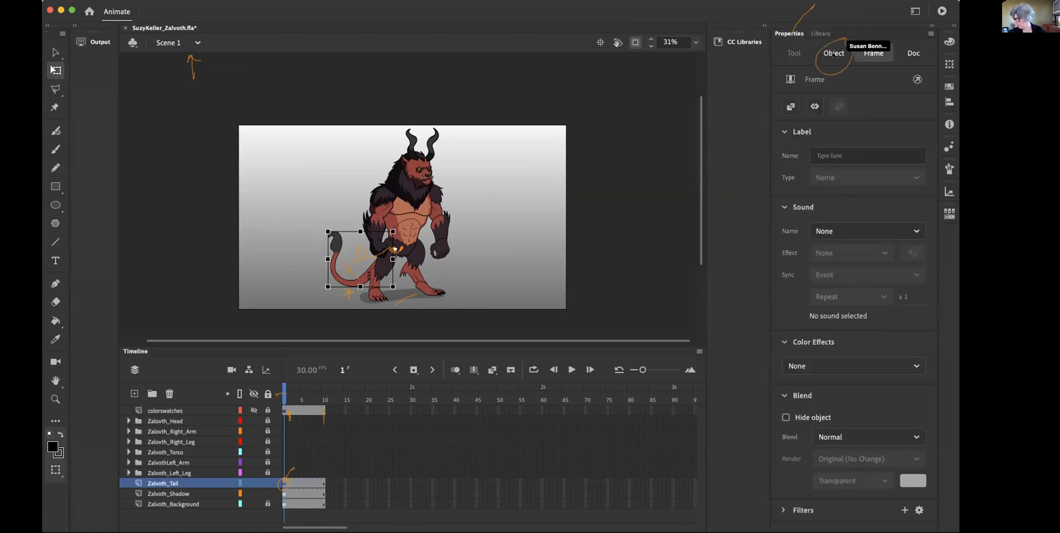
left_click(832, 54)
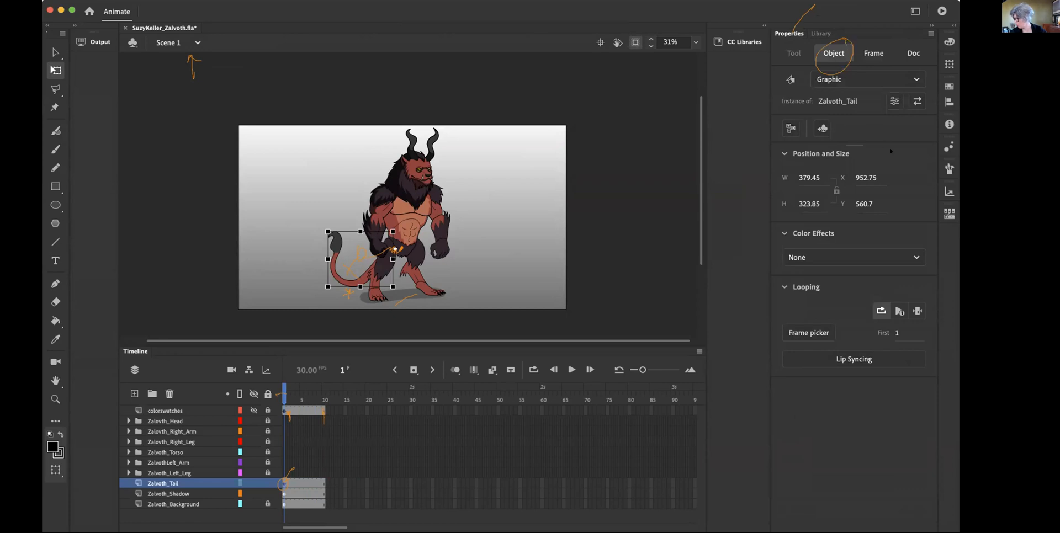
left_click(812, 331)
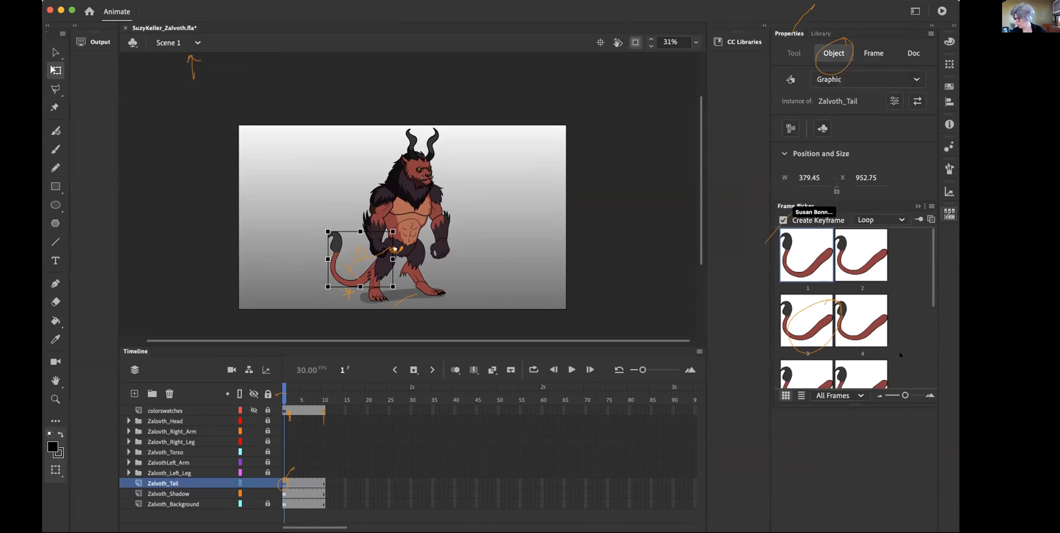
left_click(783, 221)
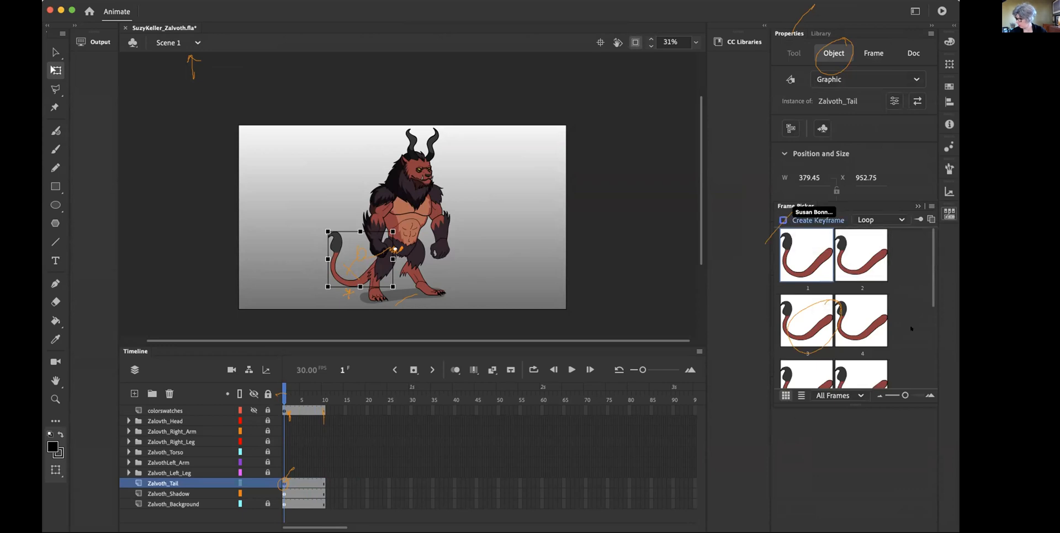
left_click(892, 222)
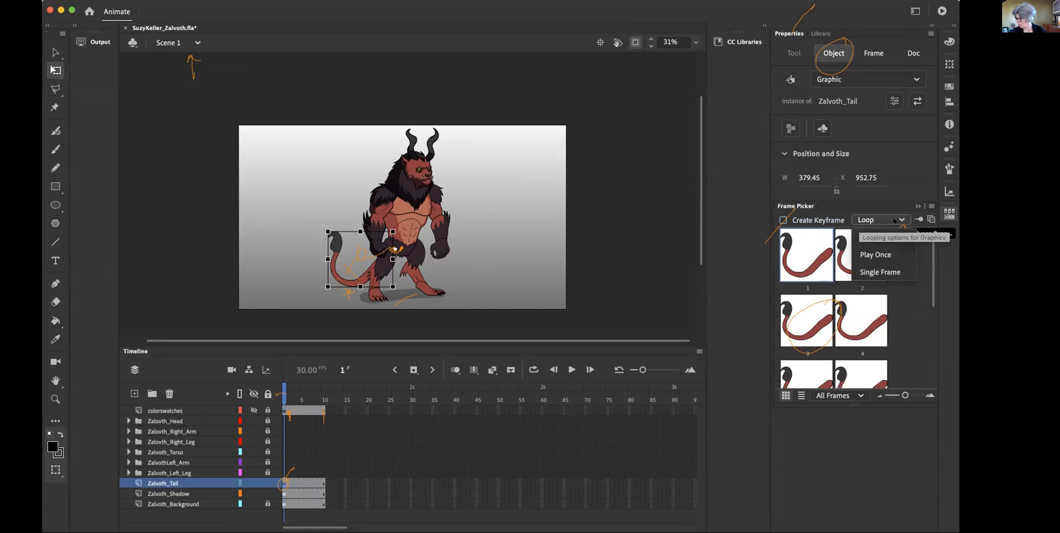
left_click(881, 271)
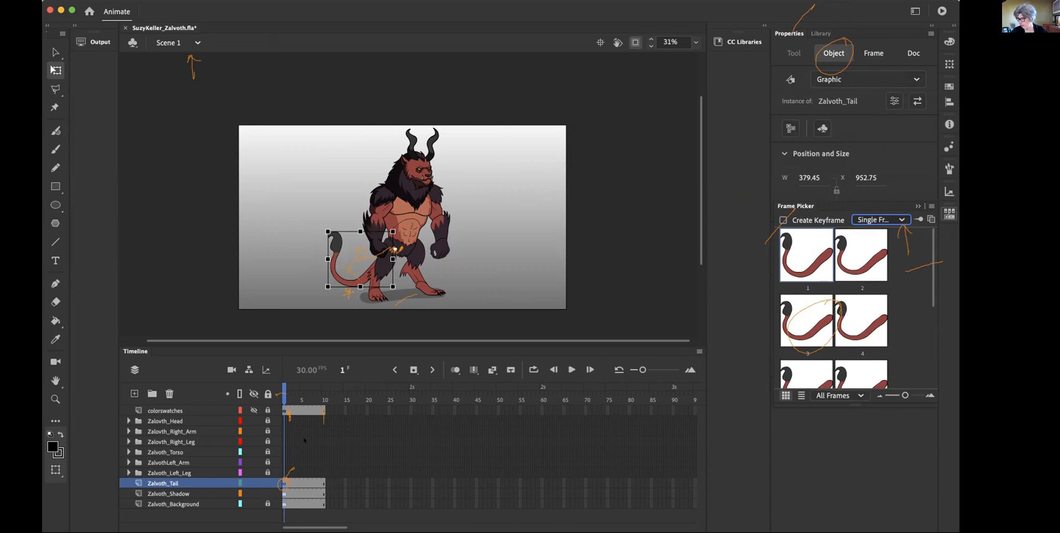
Insert a keyframe at frame 2 of the Zalvoth_Tail layer in Scene 1.
left_click(287, 396)
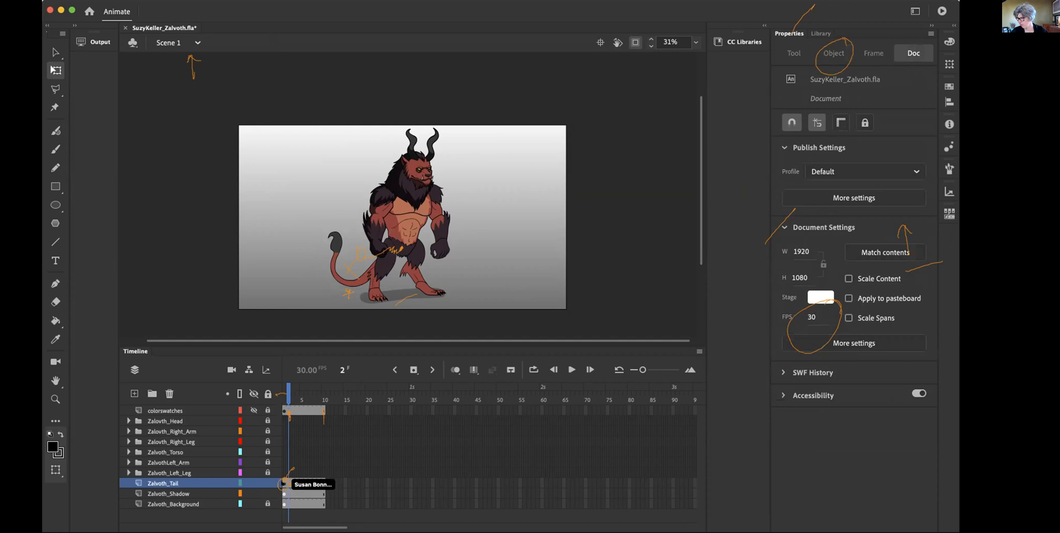
left_click(284, 483)
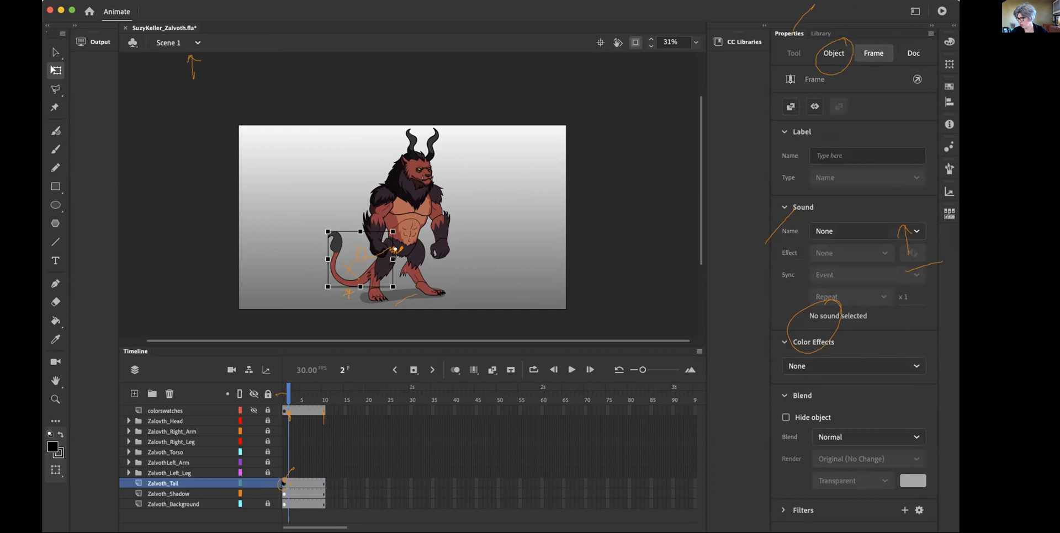
left_click(284, 482)
key("period")
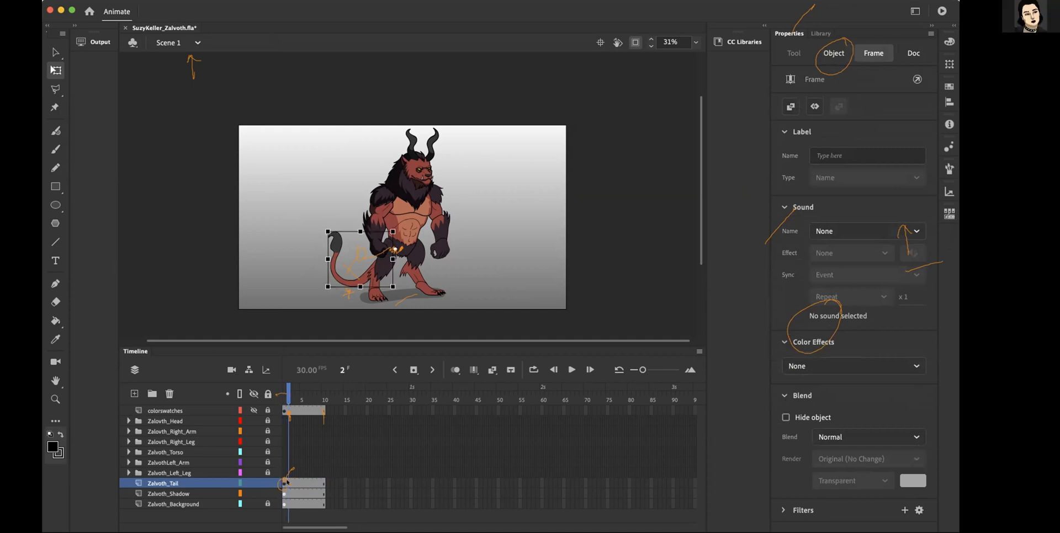
right_click(287, 482)
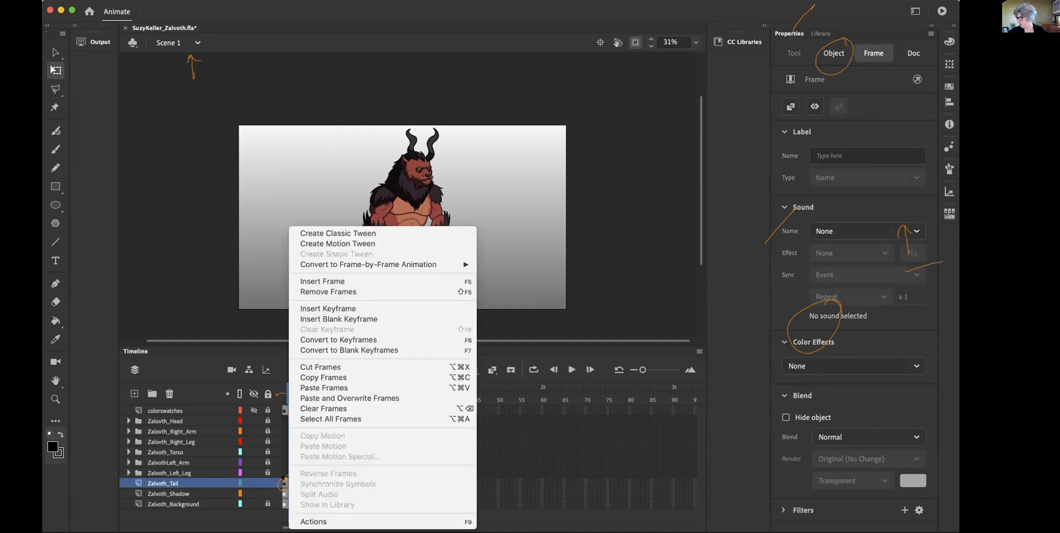
left_click(394, 308)
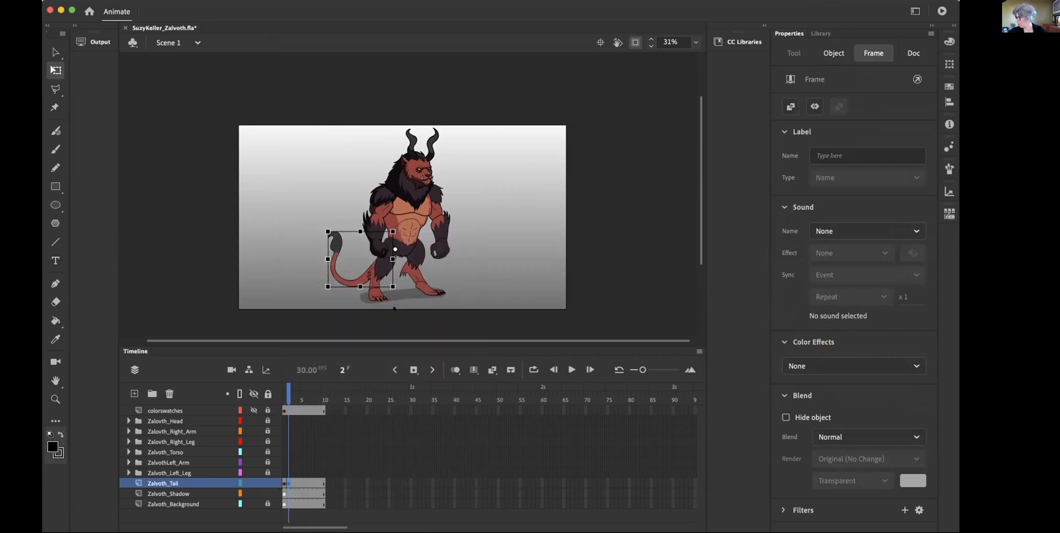
Assign symbol frame 4 to the tail instance at frame 2 with the Frame Picker and compare it with frame 1.
left_click(823, 54)
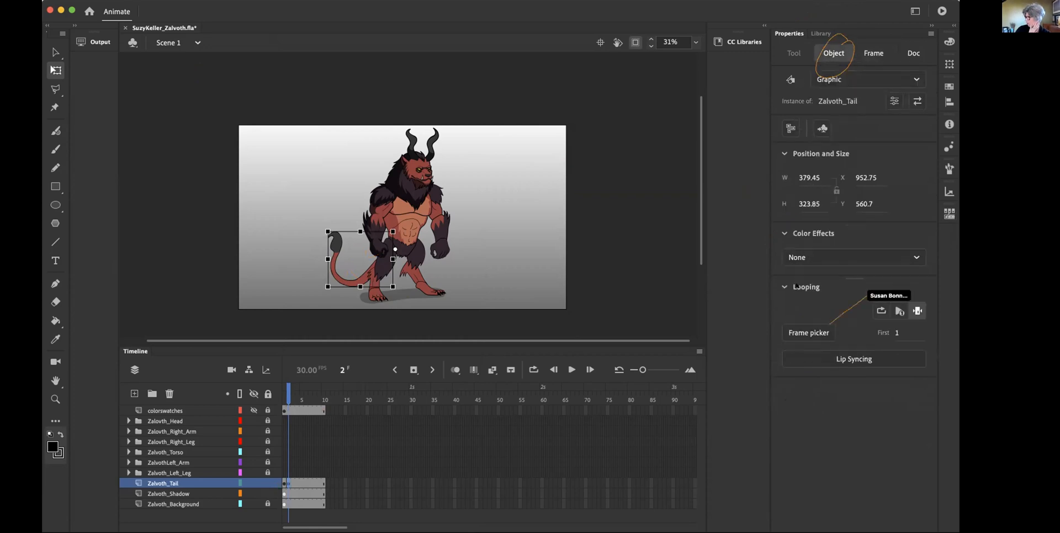
left_click(803, 331)
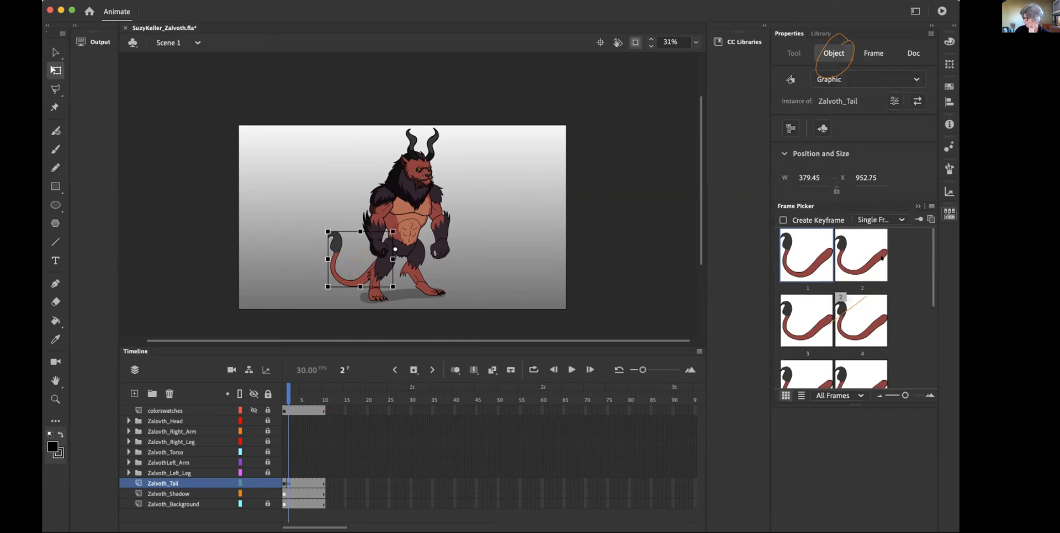
left_click(848, 311)
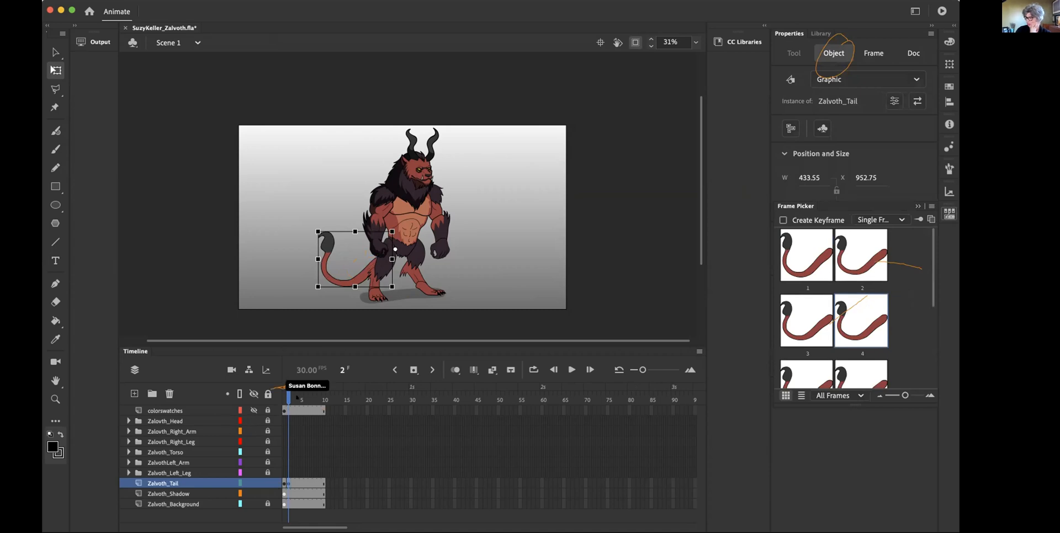
mouse_move(287, 395)
left_mouse_down()
mouse_move(323, 395)
mouse_move(271, 395)
left_mouse_up()
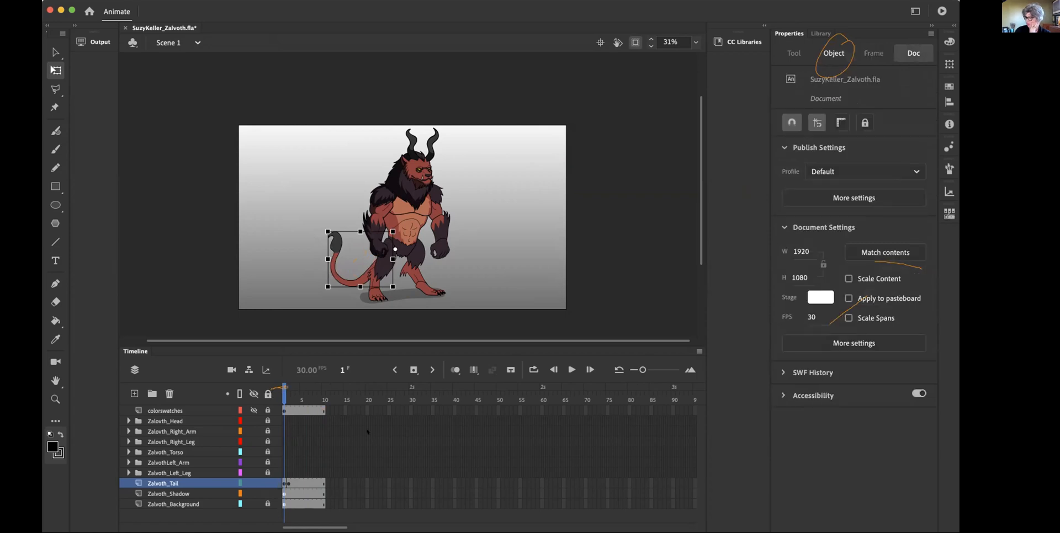
mouse_move(280, 395)
left_mouse_down()
mouse_move(297, 394)
mouse_move(283, 395)
left_mouse_up()
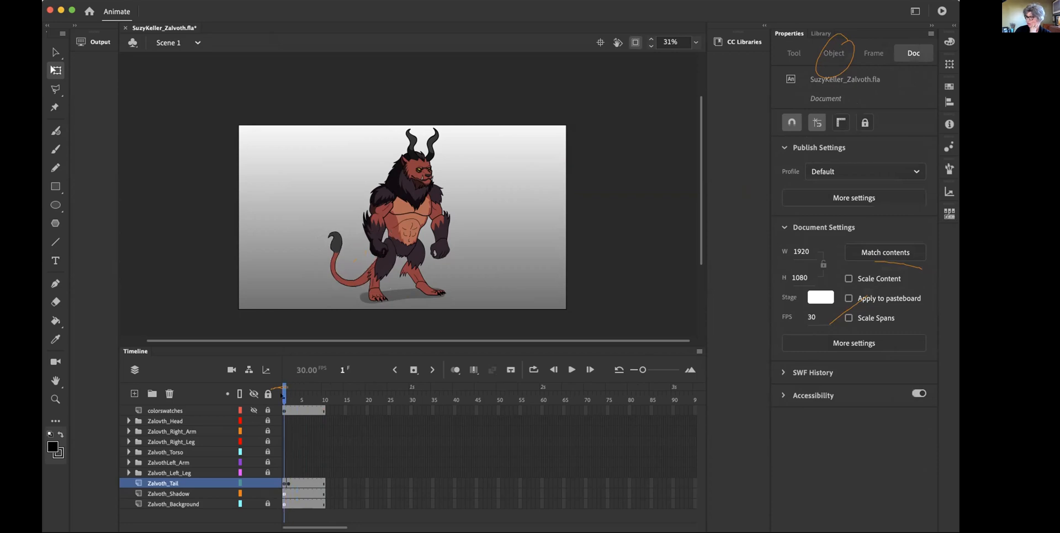
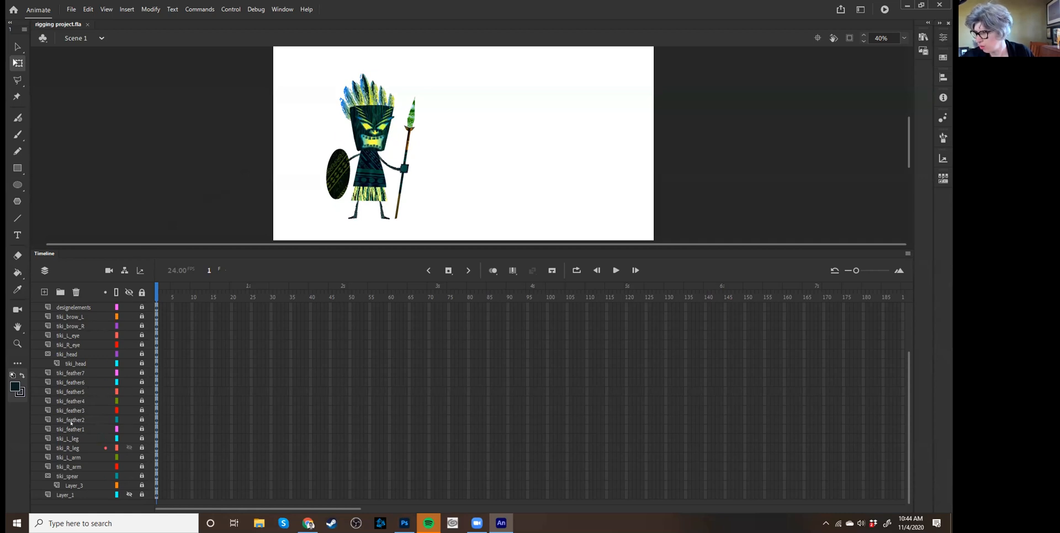
Examine the parent and nested tiki_head layers and the designelements layer in the rigging project.
left_click(70, 365)
left_click(71, 354)
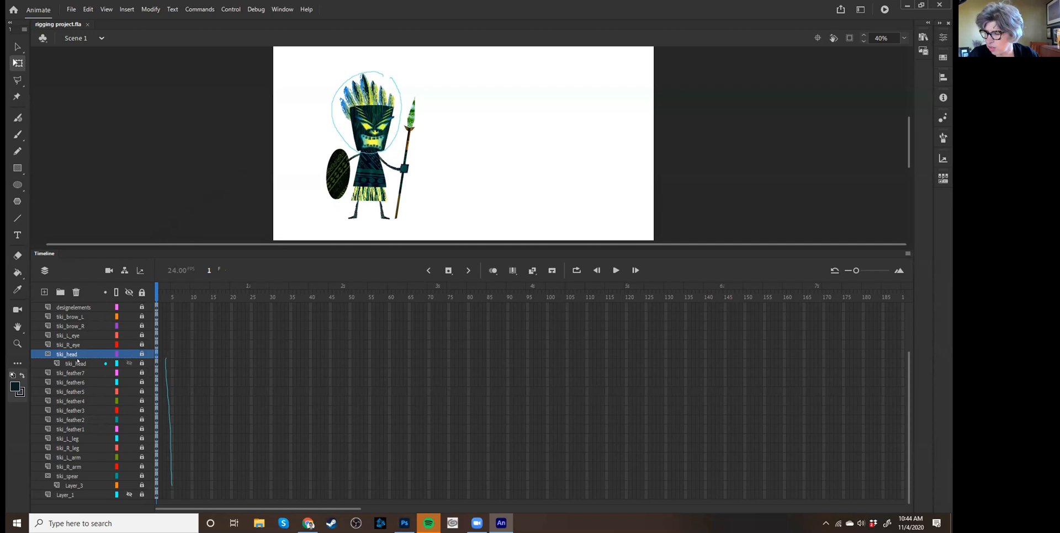
left_click(78, 362)
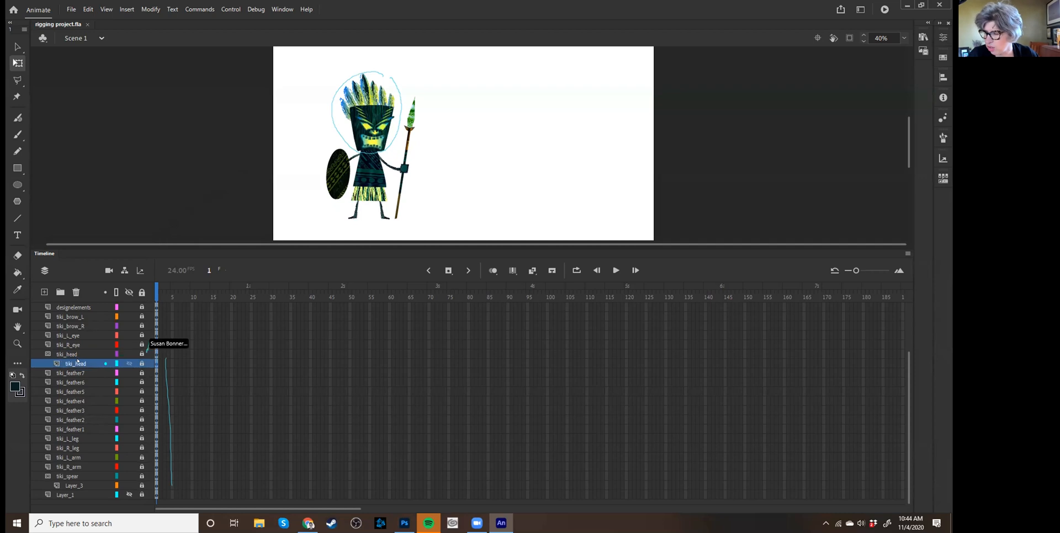
left_click(132, 357)
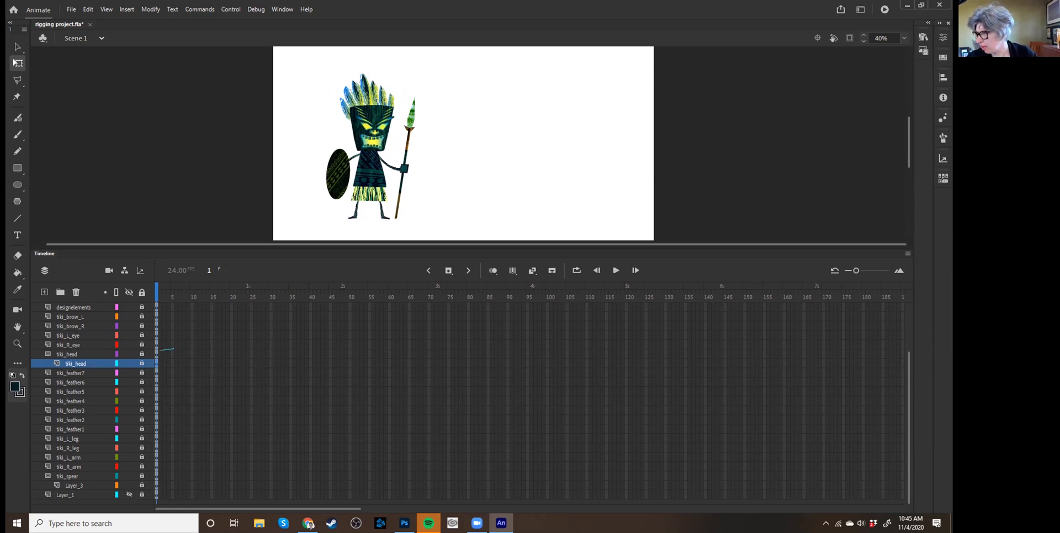
mouse_move(309, 523)
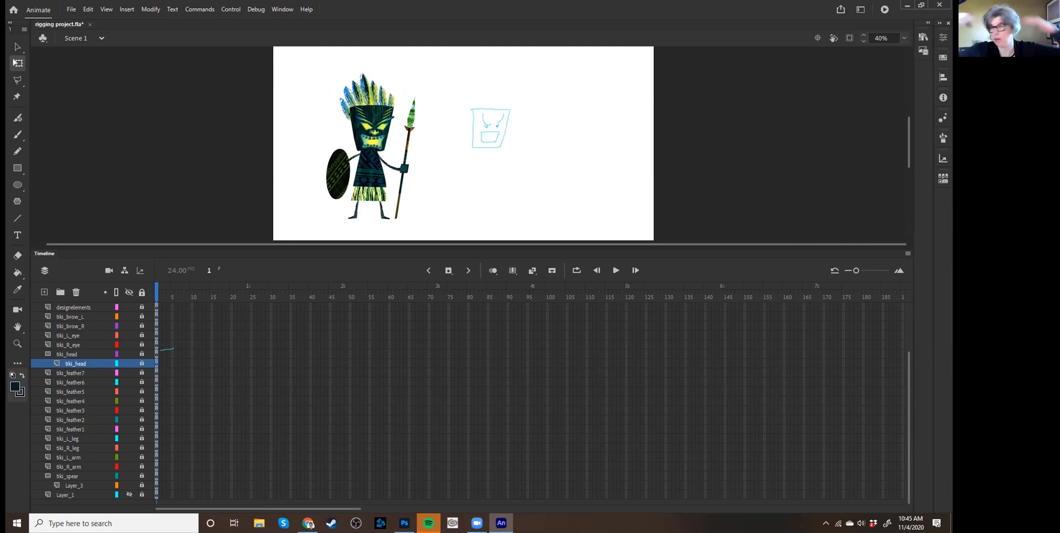
left_click(76, 308)
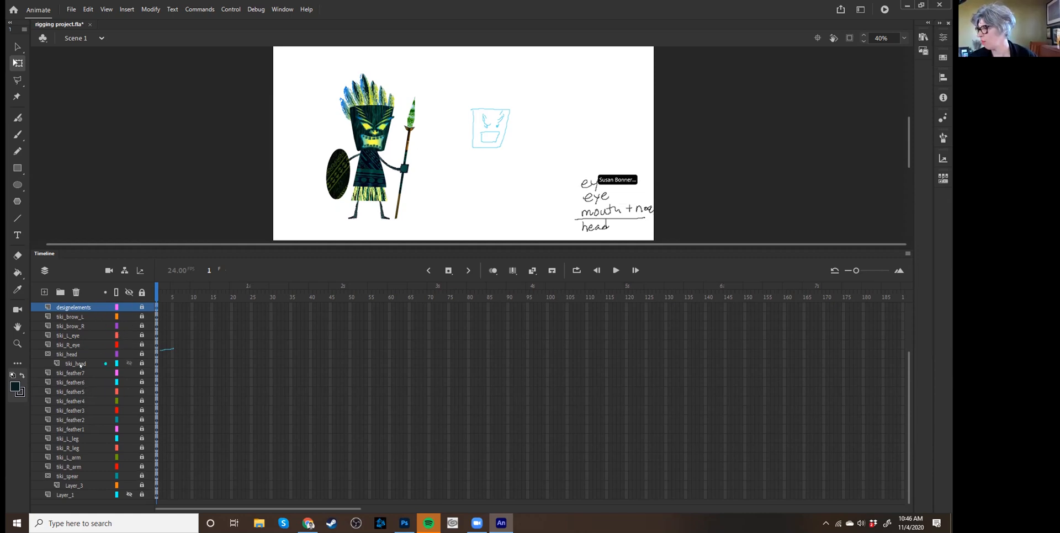
Turn the parent tiki_head mask layer's visibility off and back on to examine how it shapes the head.
scroll(83, 358, "up", 3)
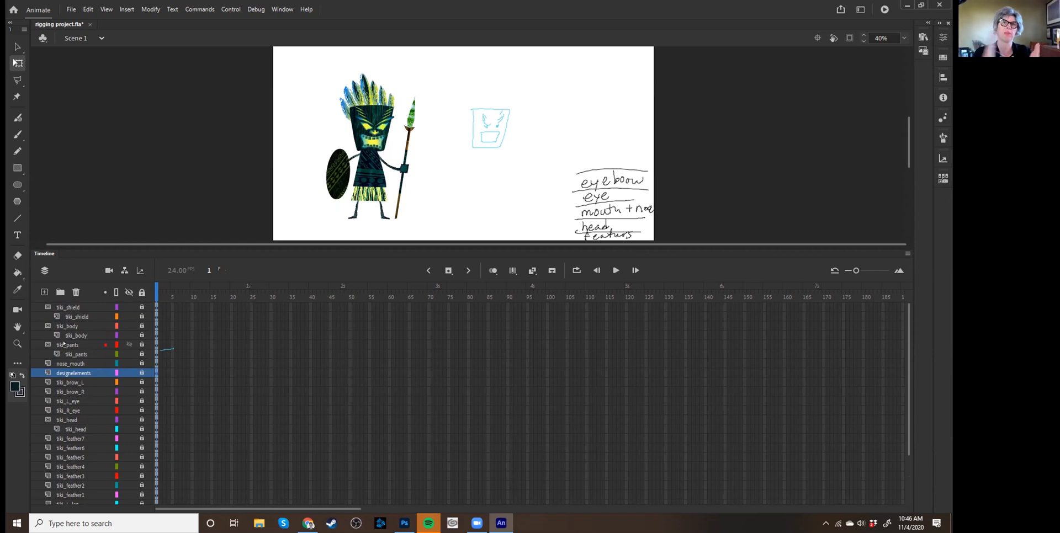
scroll(63, 347, "down", 3)
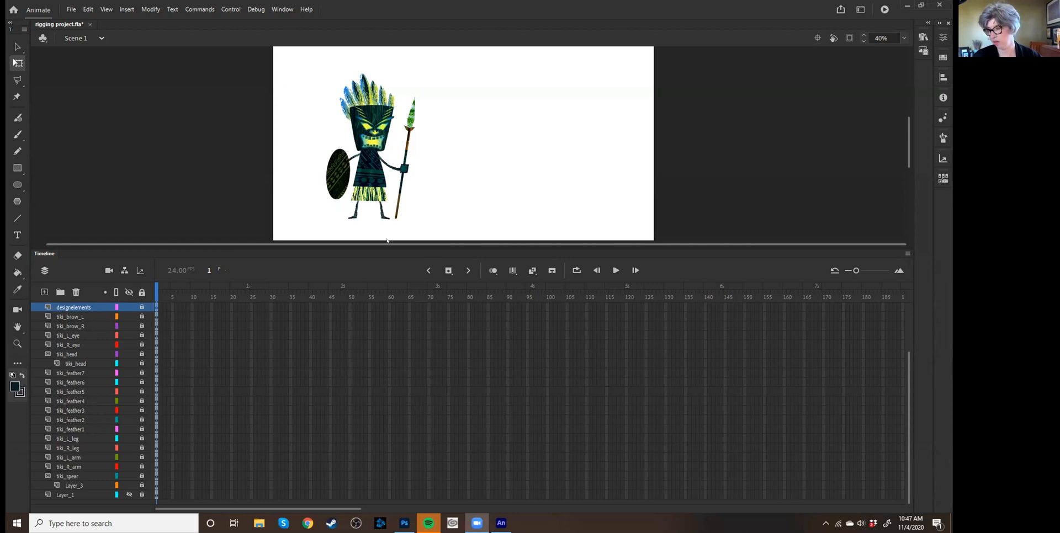
left_click(80, 356)
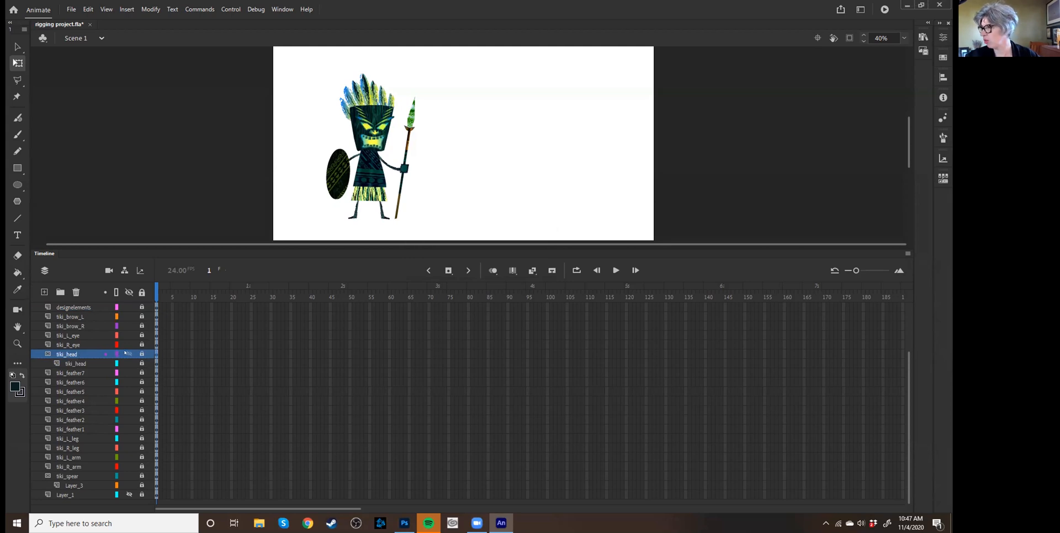
left_click(127, 354)
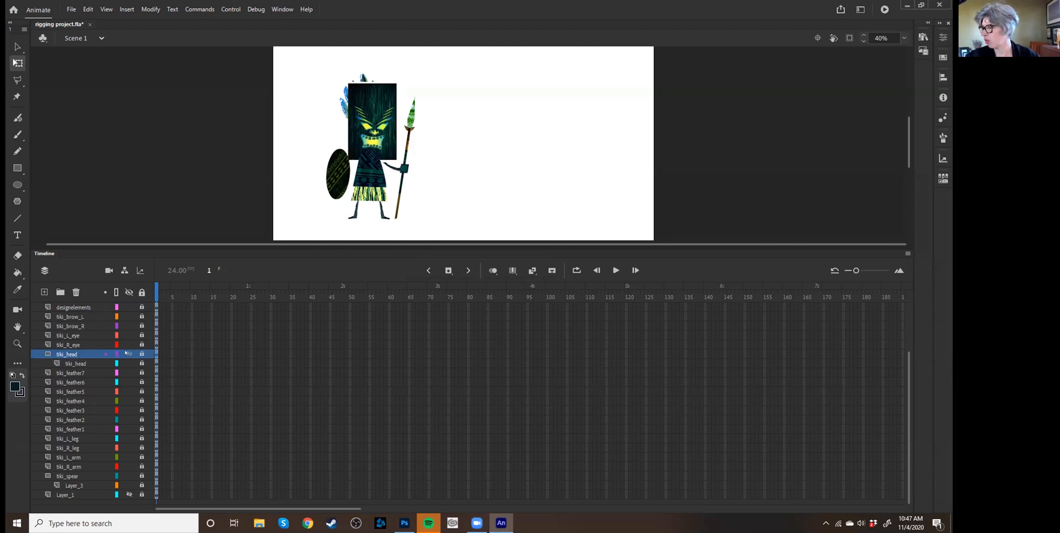
left_click(126, 353)
left_click(87, 363)
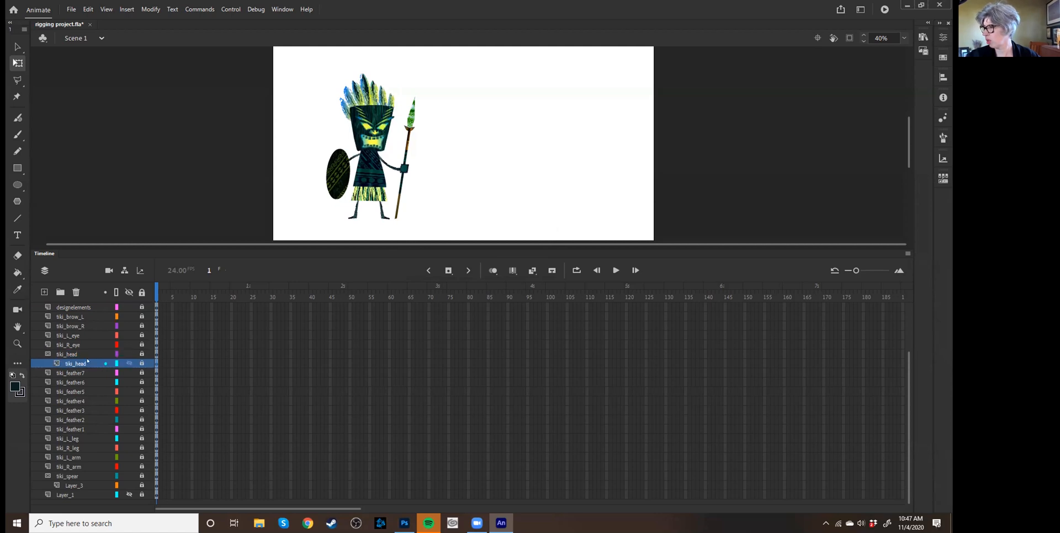
left_click(85, 355, "shift")
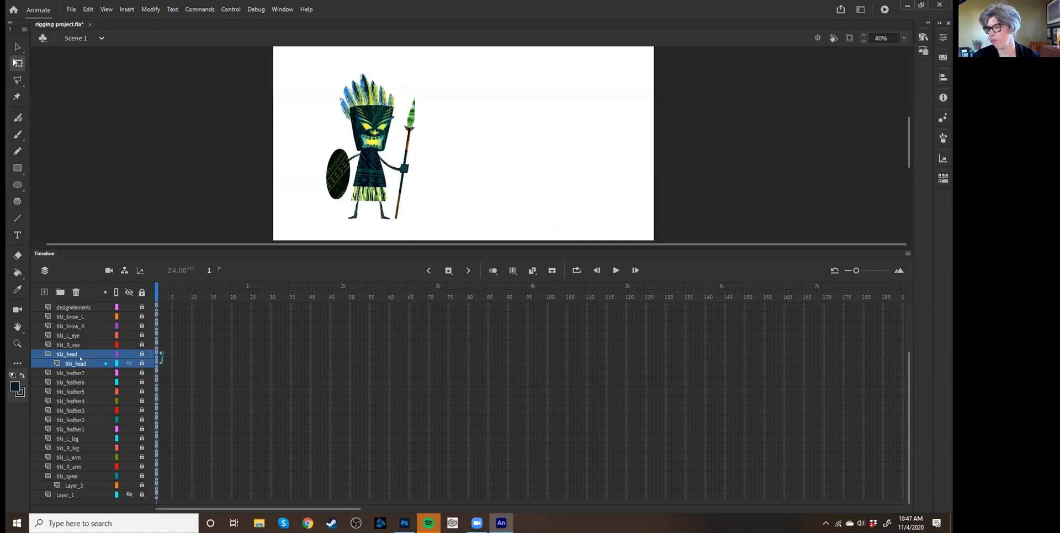
right_click(80, 359)
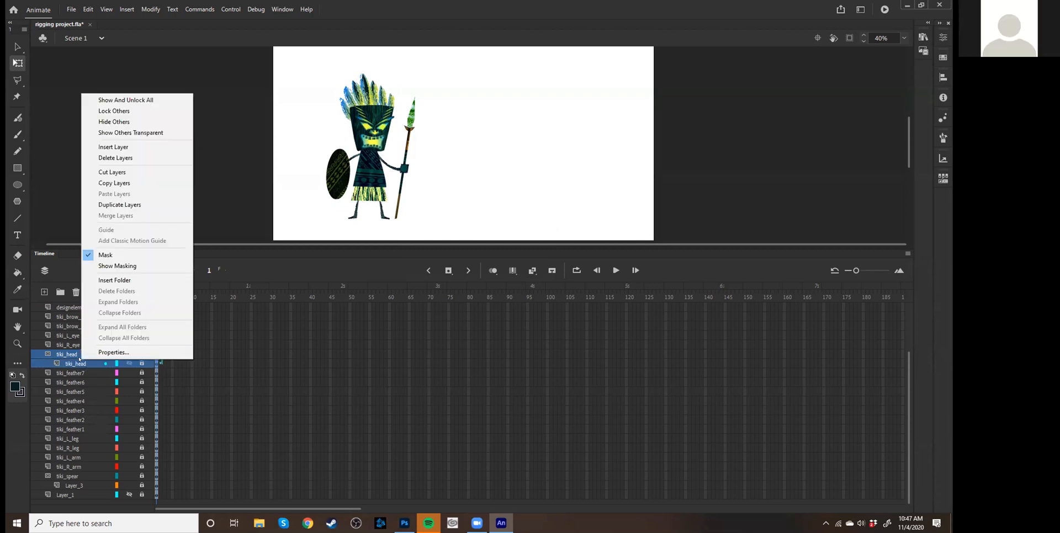
left_click(104, 365)
left_click(88, 361)
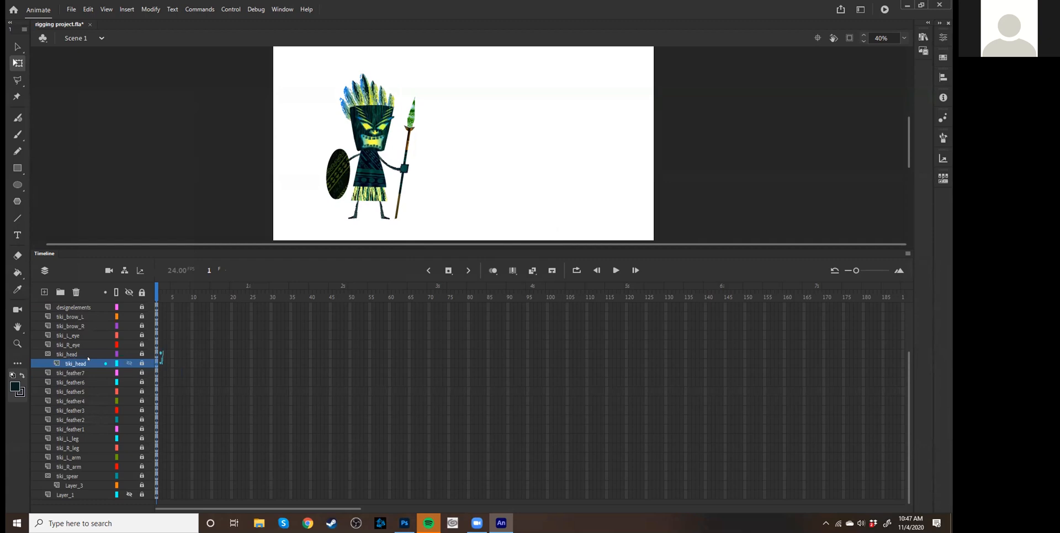
left_click(85, 354)
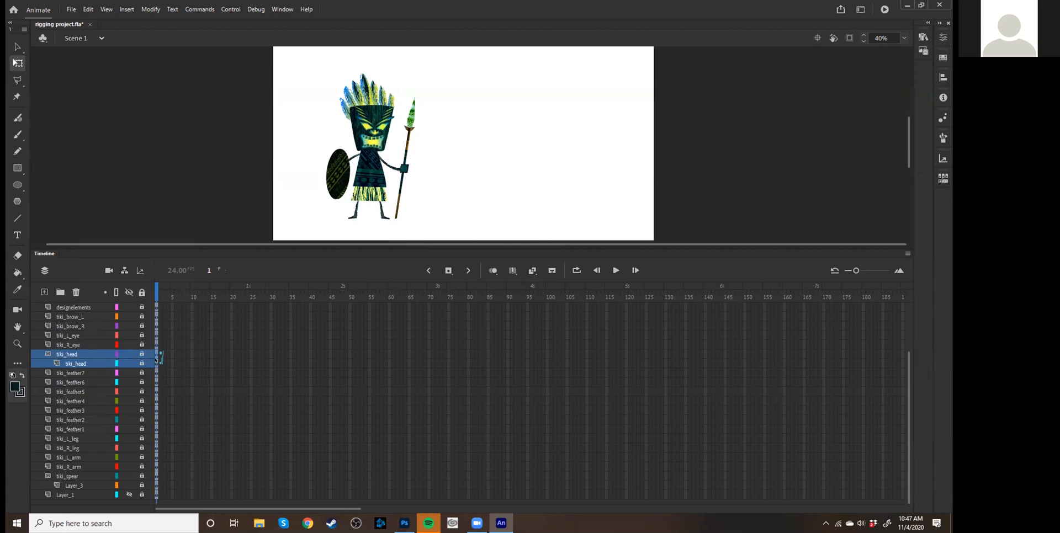
left_click(157, 356)
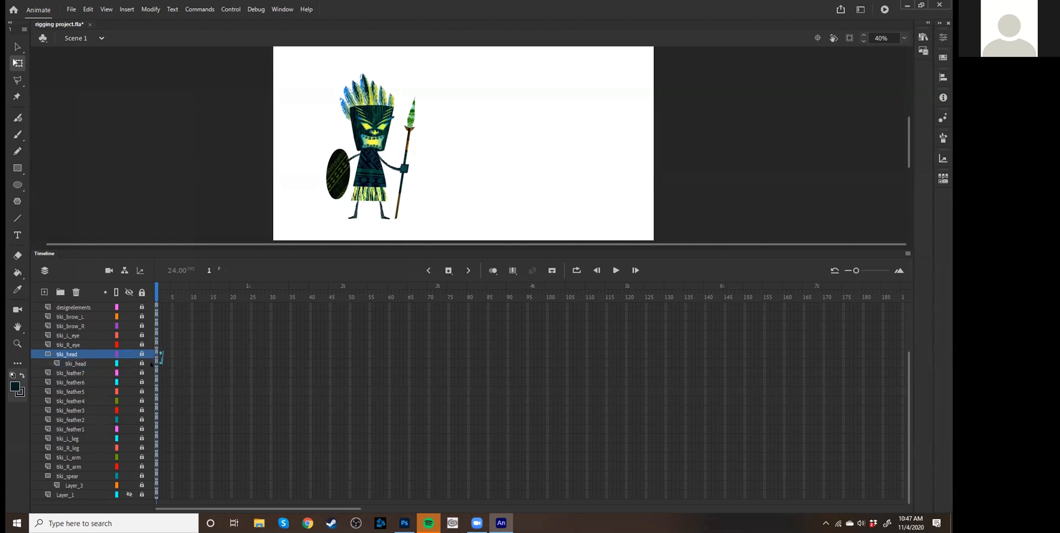
left_click(151, 364)
Cut the frames at frame 1 from the tiki_head mask layer and its nested tiki_head layer.
left_click(151, 354)
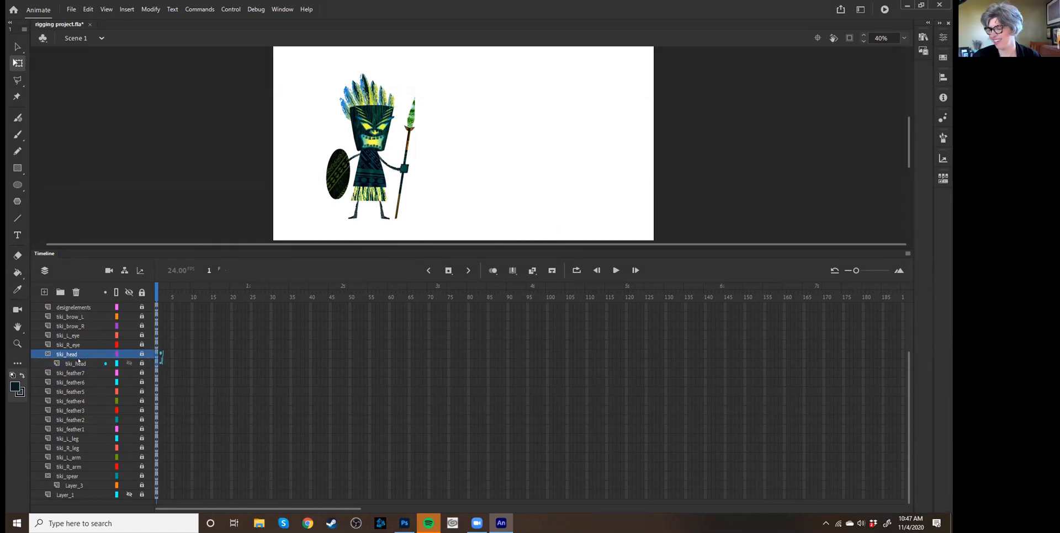
left_click(79, 363, "shift")
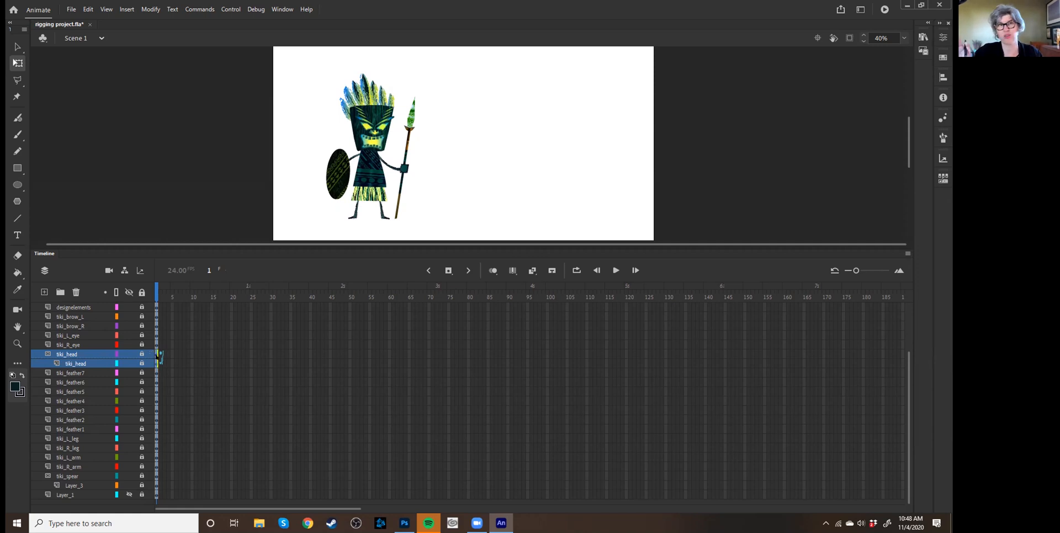
right_click(158, 357)
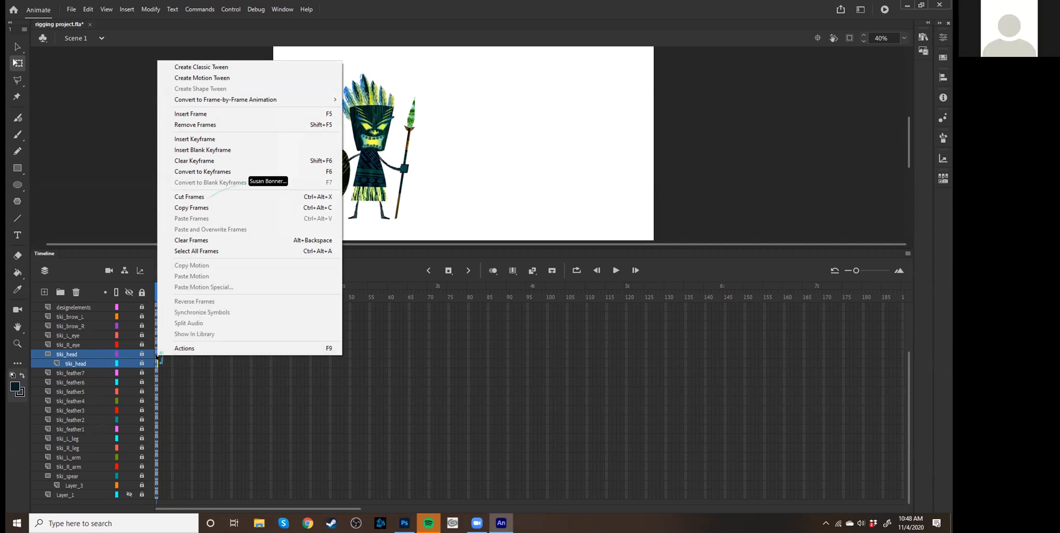
left_click(189, 196)
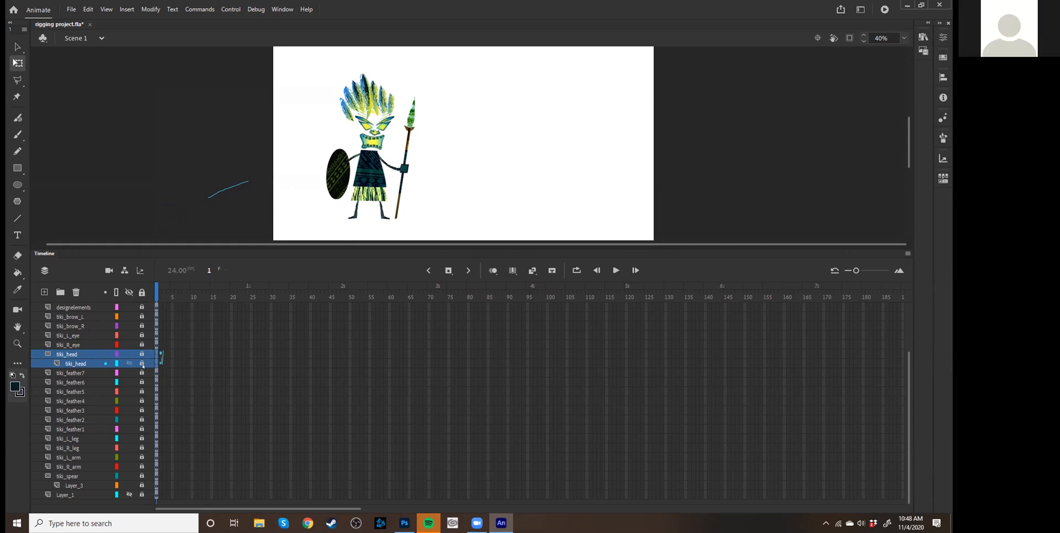
Create a new Graphic symbol named tiki_head.
left_click(118, 7)
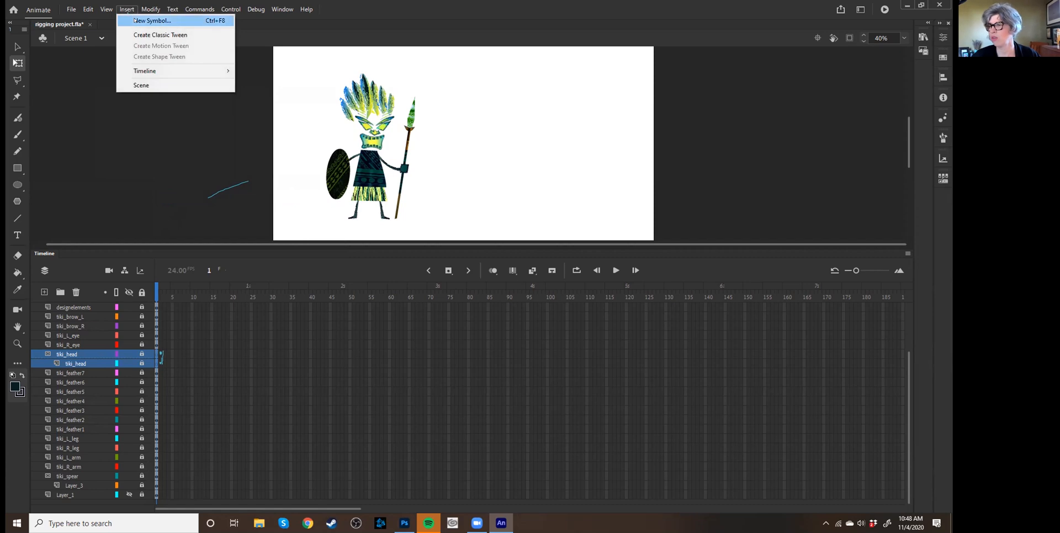
left_click(134, 20)
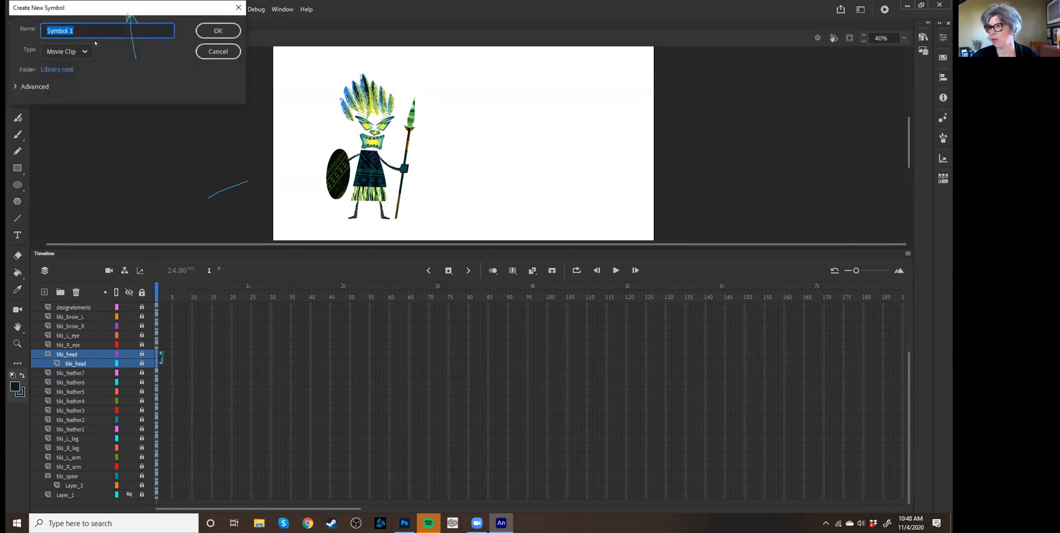
type("t")
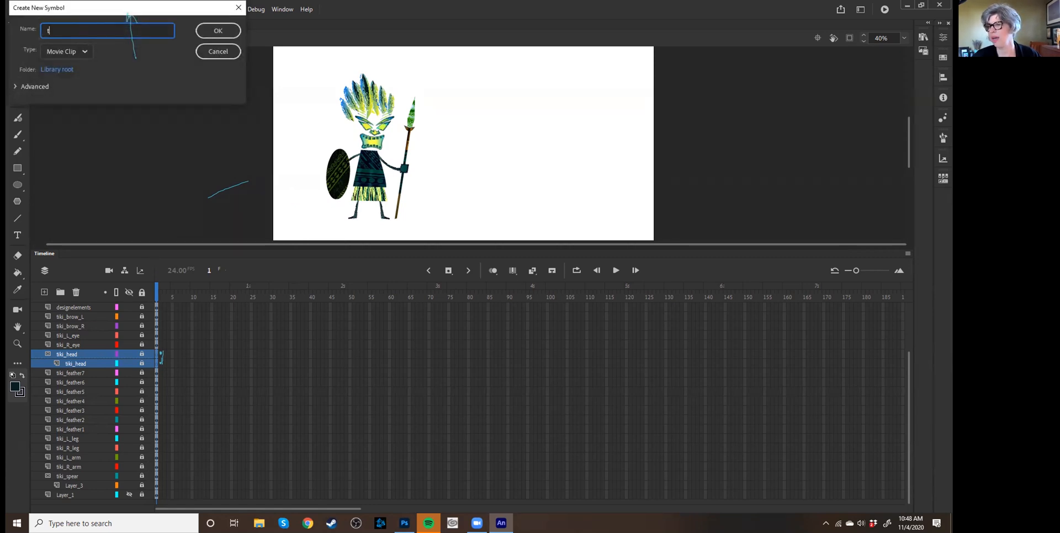
type("iki_head")
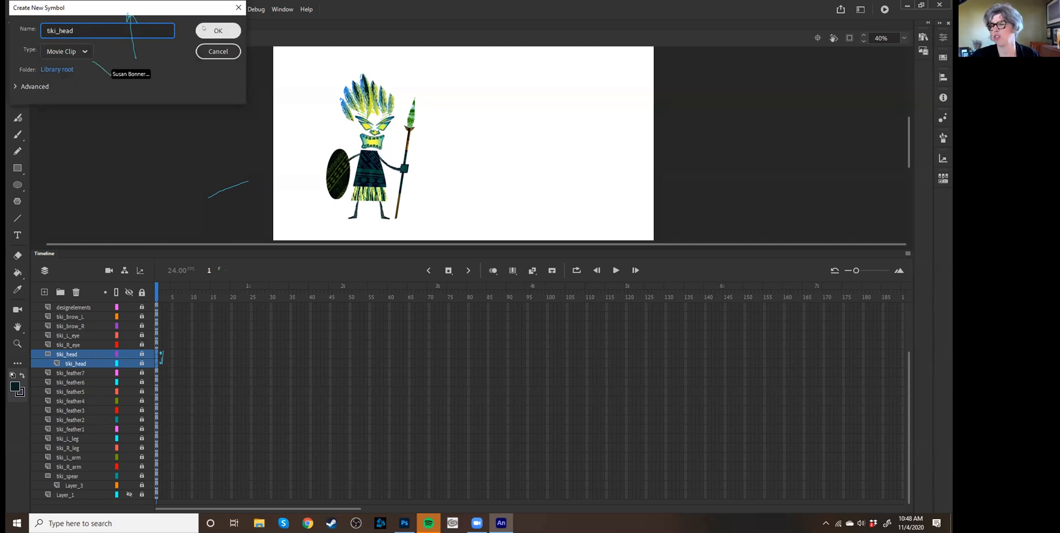
left_click(66, 51)
left_click(61, 100)
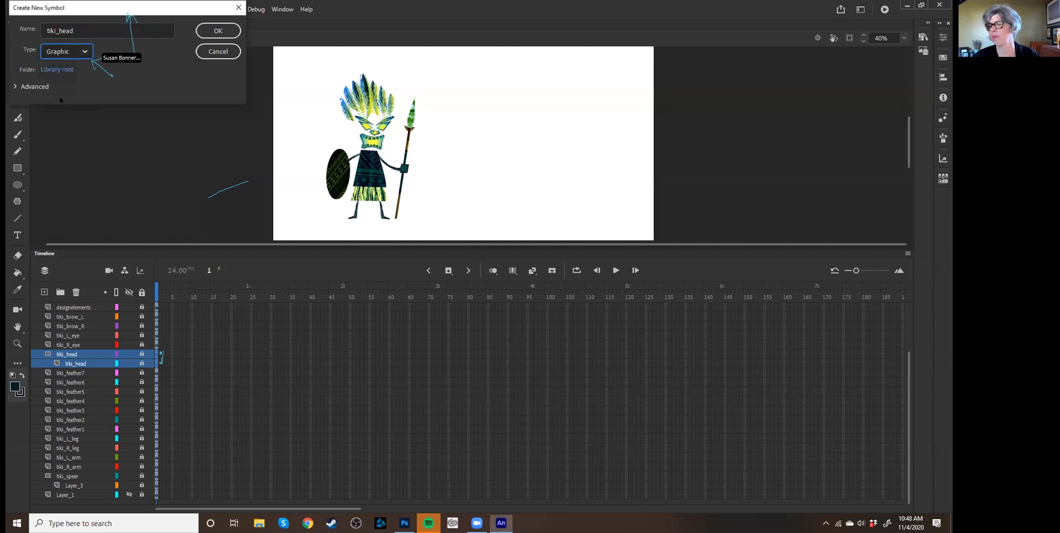
left_click(218, 31)
Paste the cut head frames into frame 1 of Layer_1 inside the tiki_head symbol.
scroll(286, 144, "down", 4)
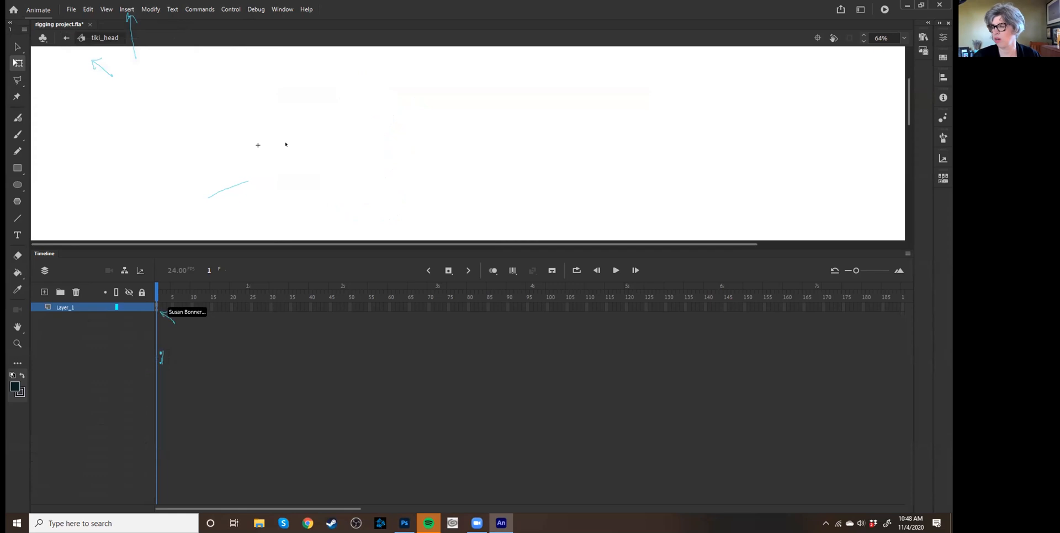
right_click(157, 308)
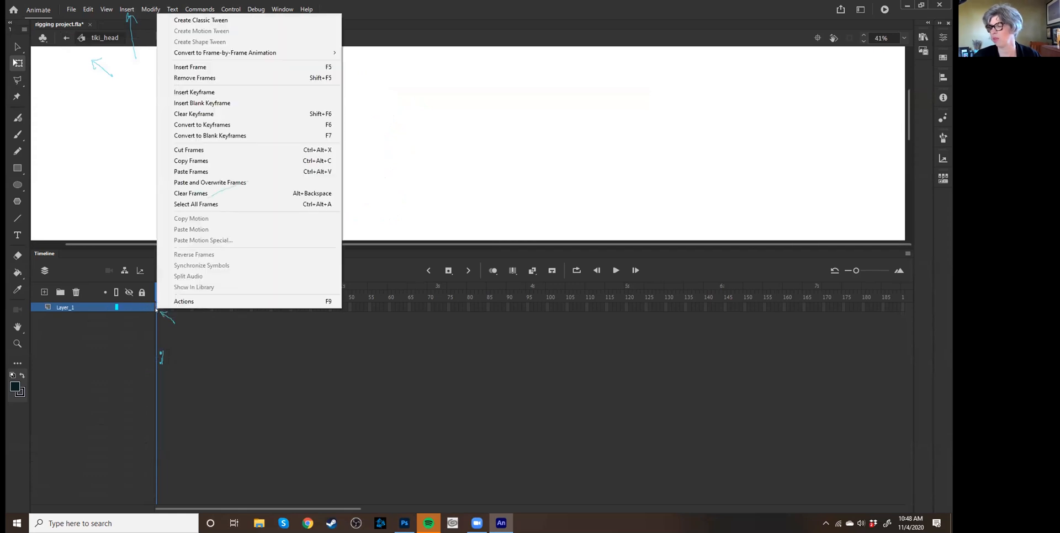
left_click(190, 172)
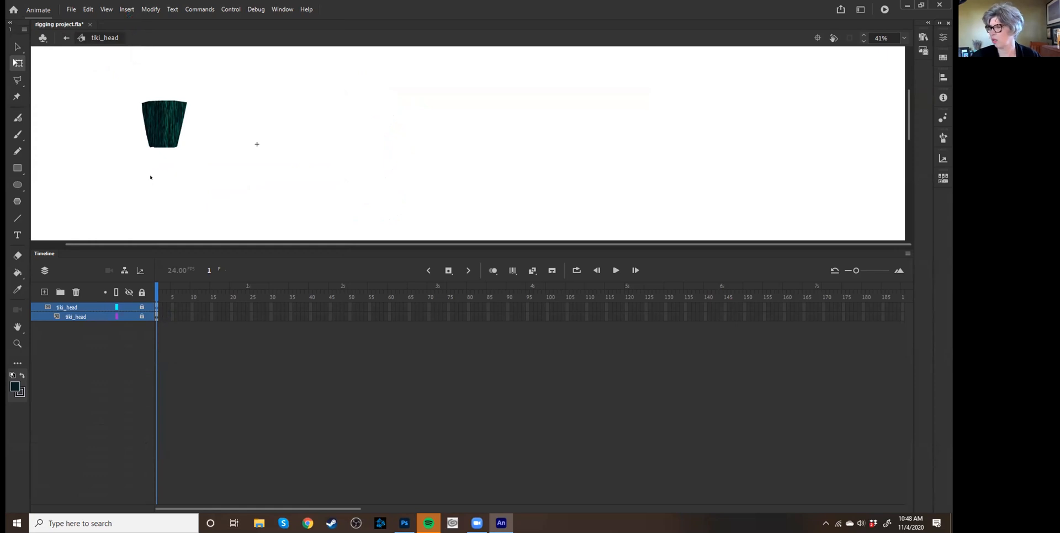
left_click_drag(160, 172, 224, 178)
scroll(183, 178, "down", 1)
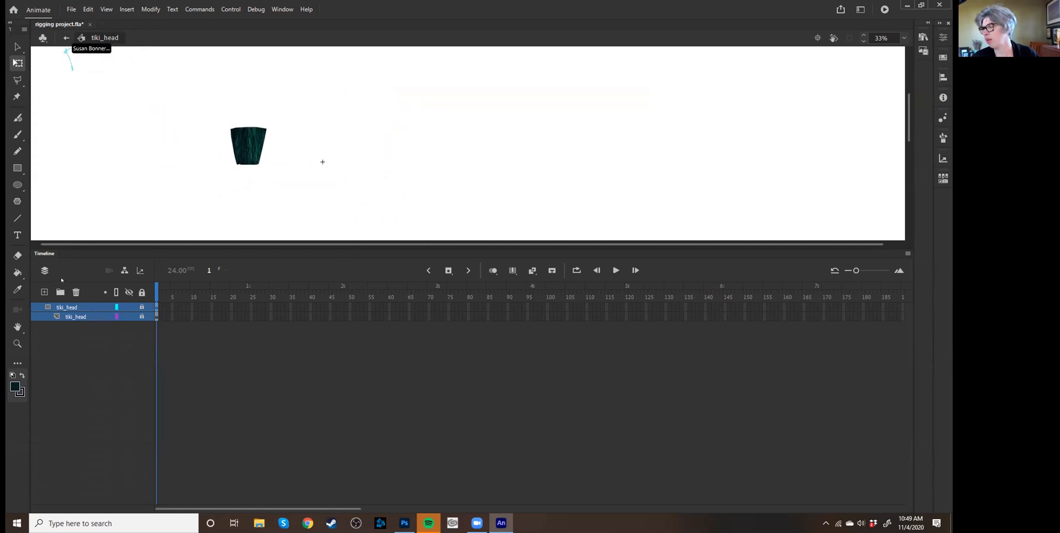
Return to Scene 1 and delete the emptied nested tiki_head layer.
left_click(66, 38)
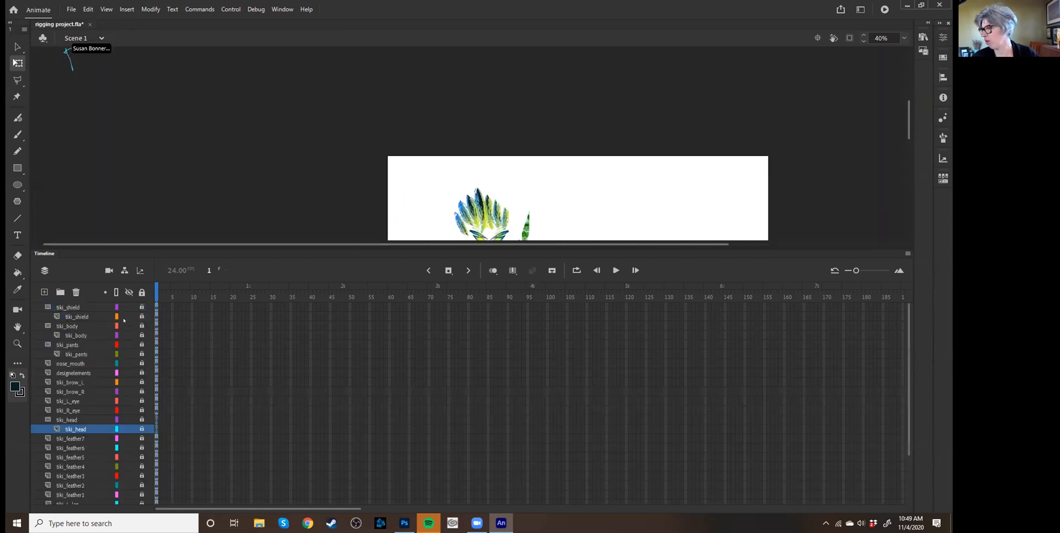
left_click_drag(310, 185, 143, 74)
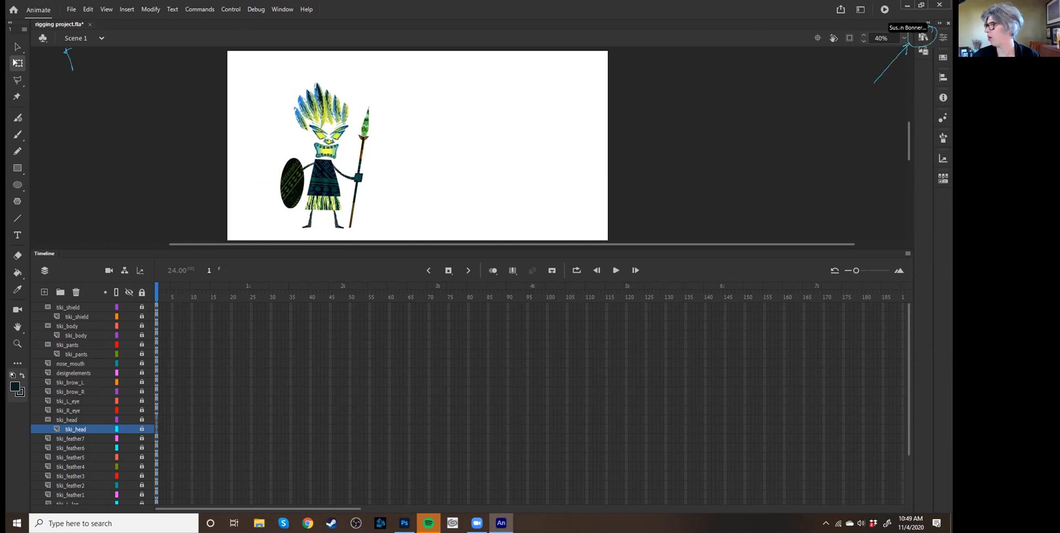
left_click(923, 37)
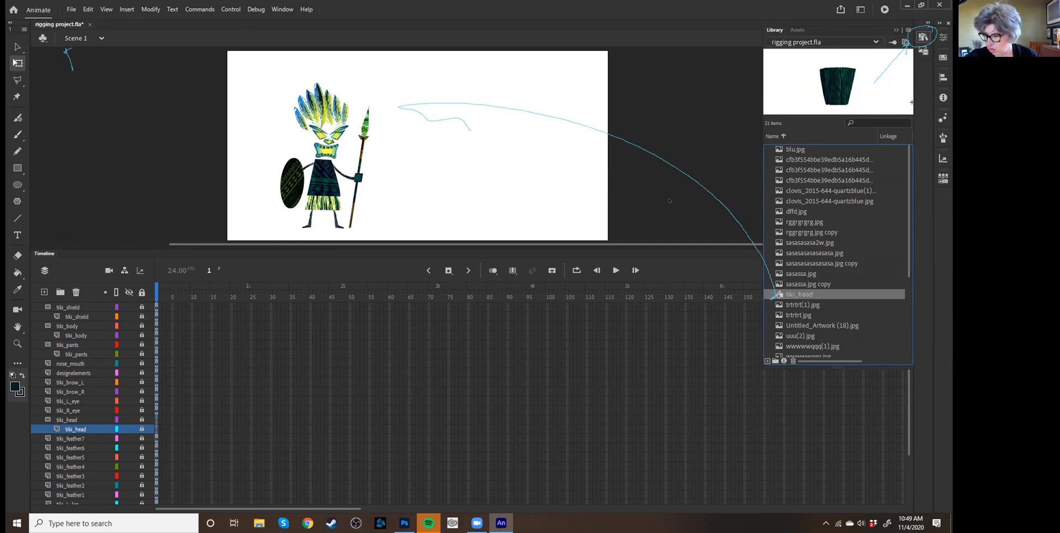
left_click(238, 420)
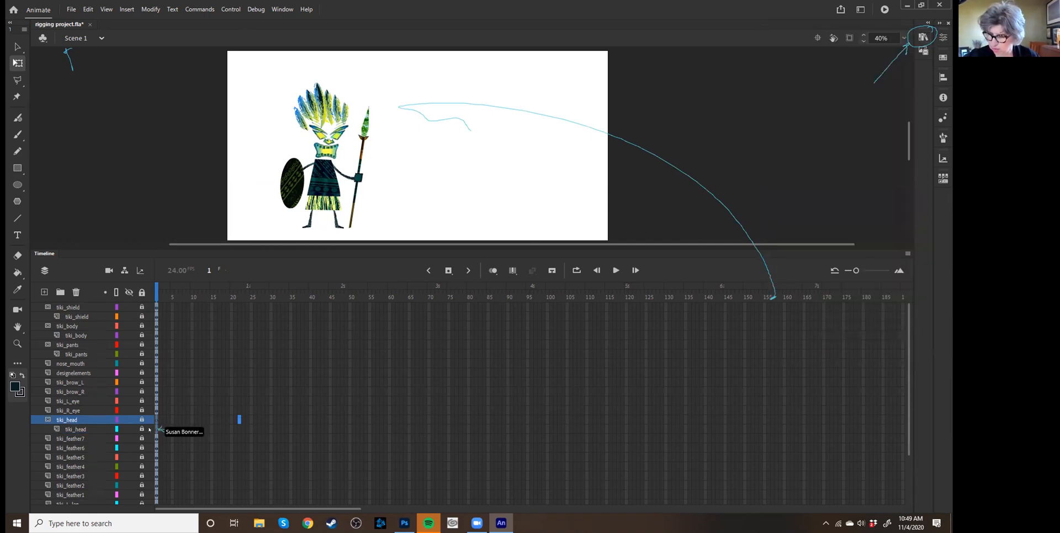
left_click(86, 429)
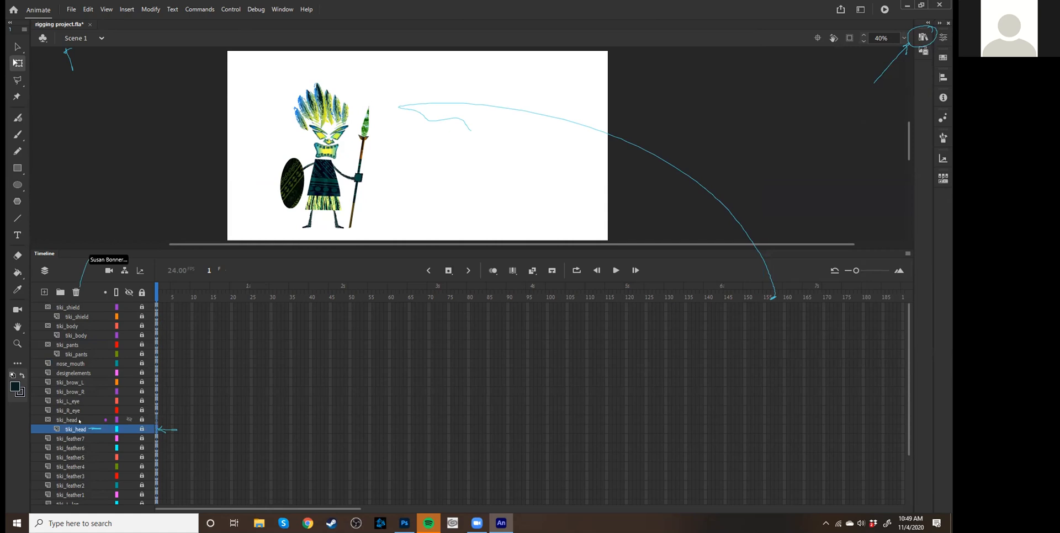
left_click(76, 292)
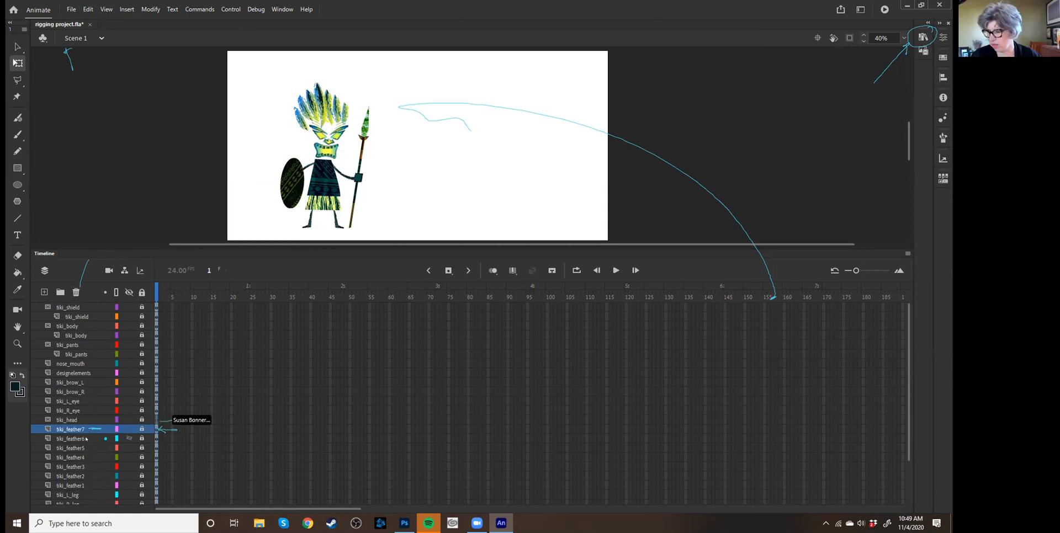
Unlock the remaining tiki_head layer and place the tiki_head symbol from the library on it, over the character's face.
left_click(78, 418)
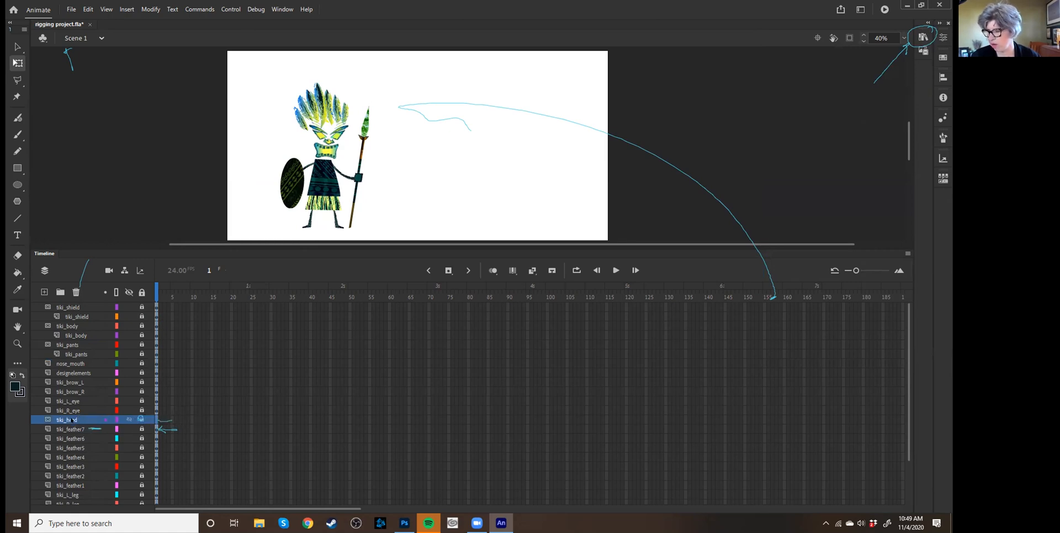
left_click(917, 39)
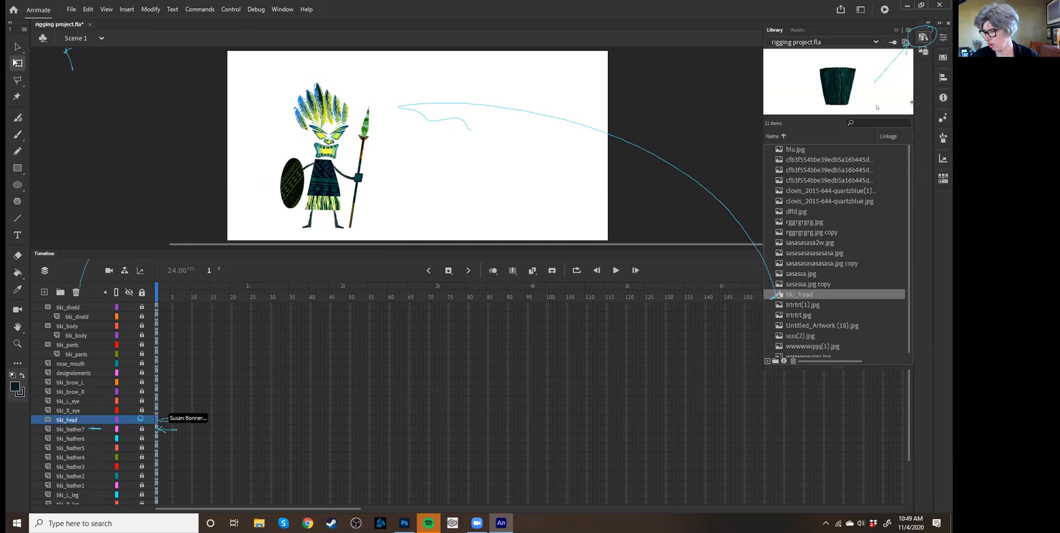
left_click_drag(483, 154, 310, 147)
Nudge the head symbol into alignment behind the facial features and set its pivot point at the neck.
key("Left")
key("Left")
key("Left")
key("Up")
key("Up")
key("Up")
key("Up")
key("Up")
key("Up")
key("Up")
key("Left")
key("Left")
key("Left")
key("Left")
key("Right")
key("Right")
key("Right")
key("Right")
key("Right")
key("Right")
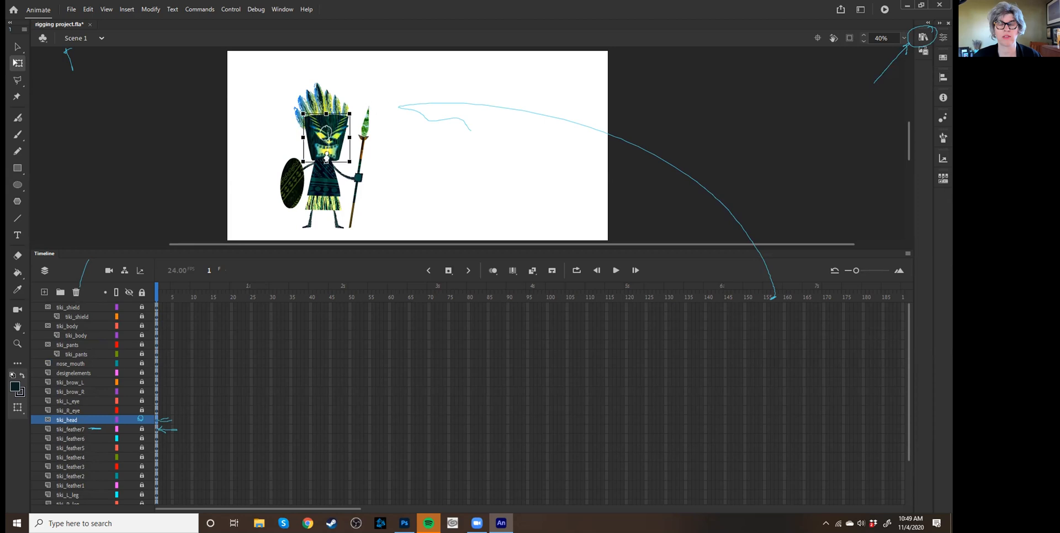
Try rotating the head about its neck pivot, undo the rotation, and reselect the head.
left_click_drag(362, 112, 342, 103)
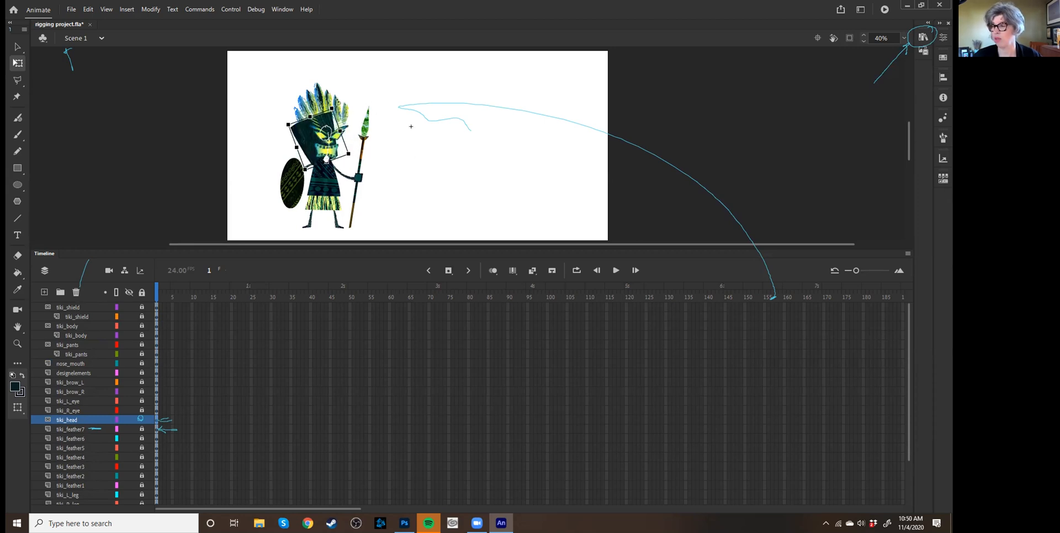
key("ctrl+z")
left_click(418, 158)
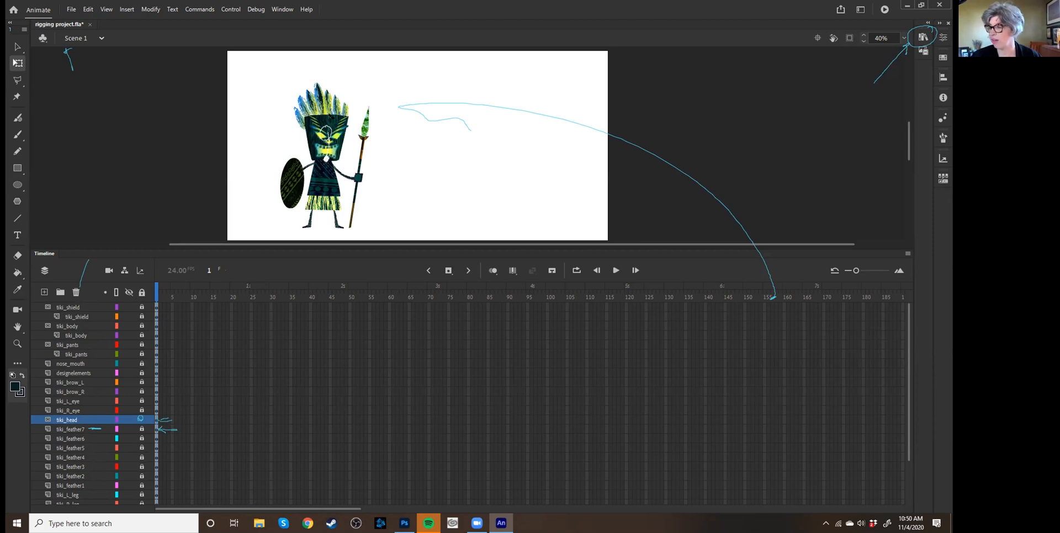
left_click(326, 159)
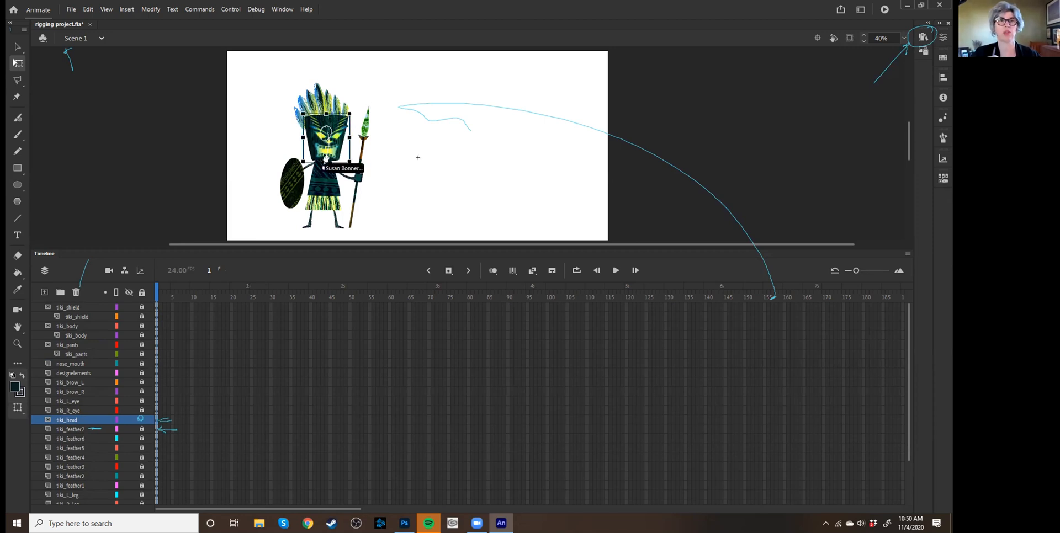
scroll(326, 159, "up", 2)
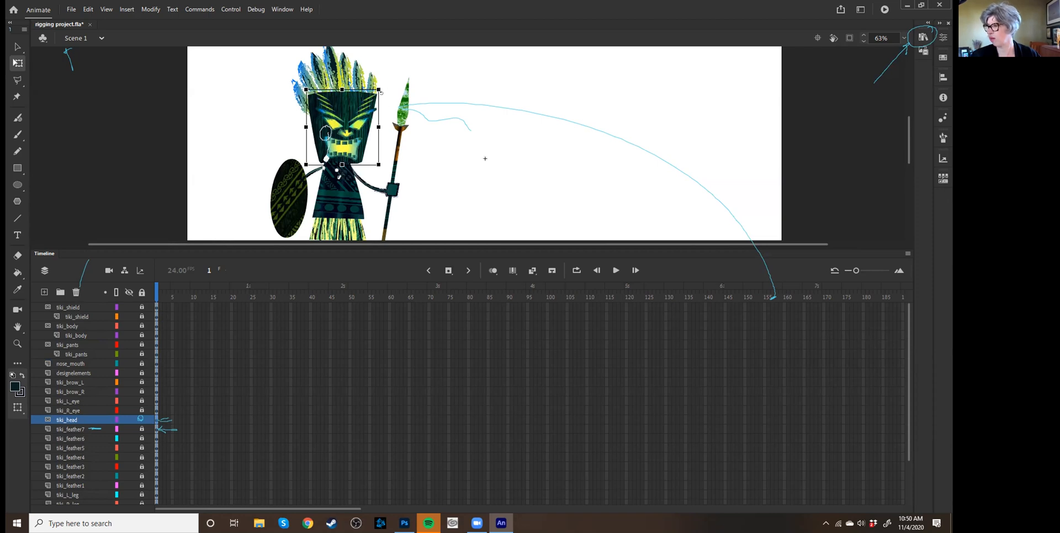
mouse_move(386, 90)
left_mouse_down()
mouse_move(391, 99)
mouse_move(335, 84)
mouse_move(380, 99)
mouse_move(402, 134)
mouse_move(358, 109)
mouse_move(365, 115)
mouse_move(348, 114)
mouse_move(364, 123)
left_mouse_up()
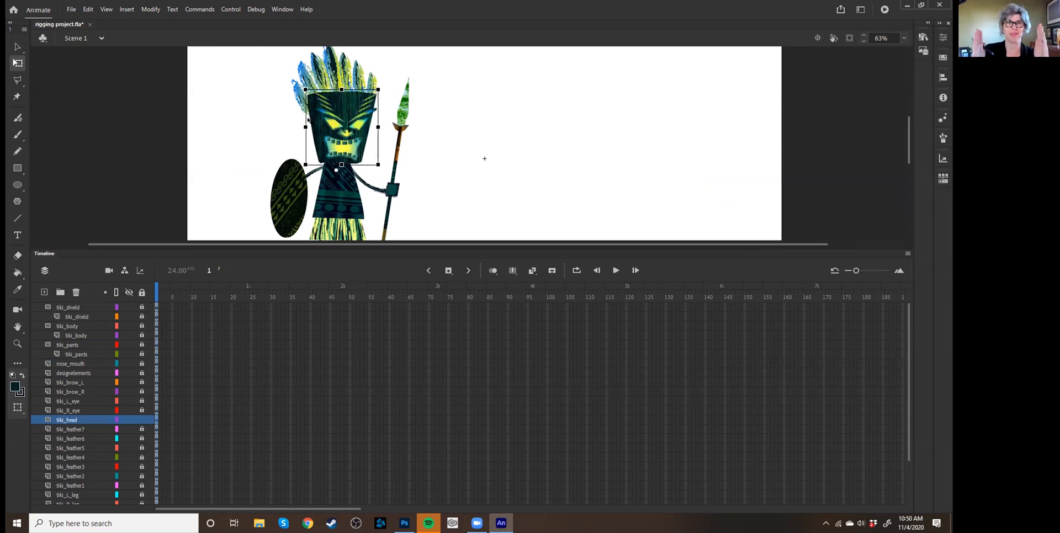
left_click(448, 129)
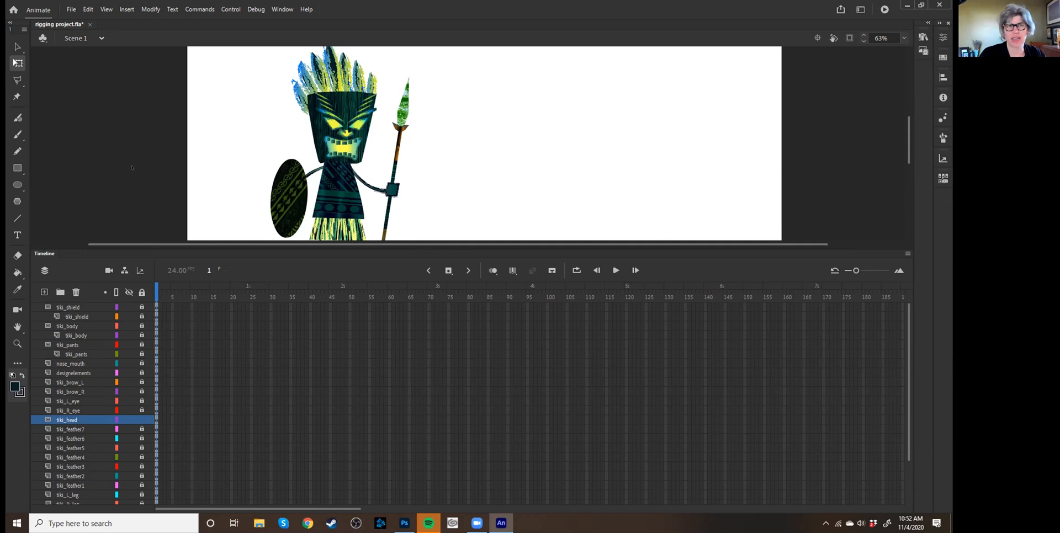
scroll(149, 162, "down", 2)
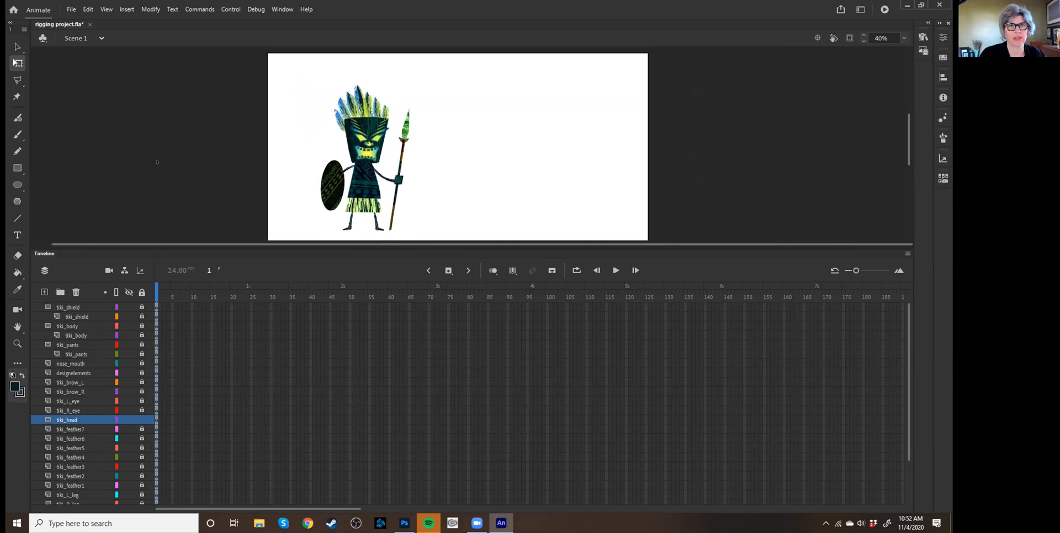
scroll(192, 155, "down", 1)
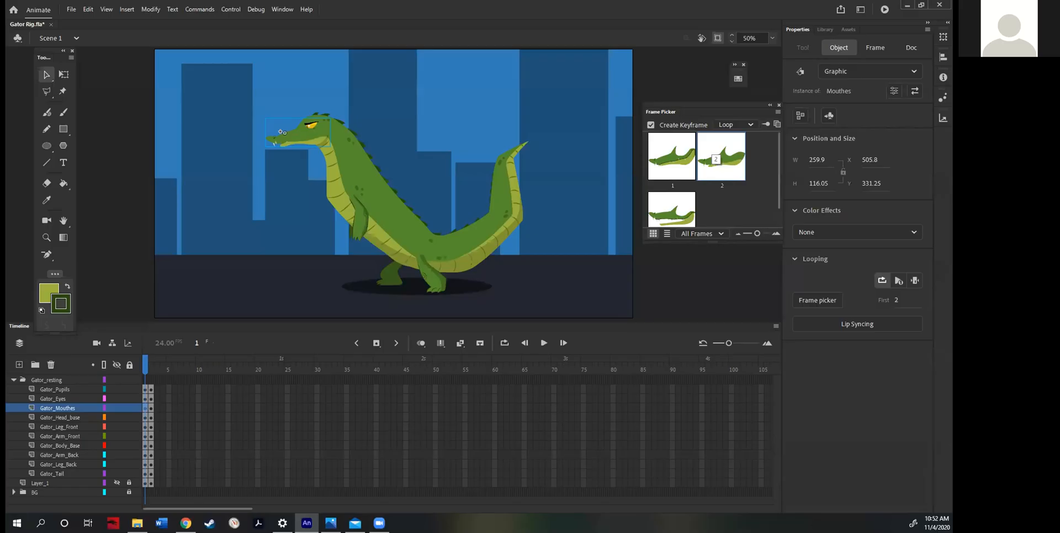
Switch the gator's mouth to pose 1 and cycle its eyes through poses 2 and 3, ending on pose 1.
left_click(721, 157)
left_click(671, 156)
left_click(310, 124)
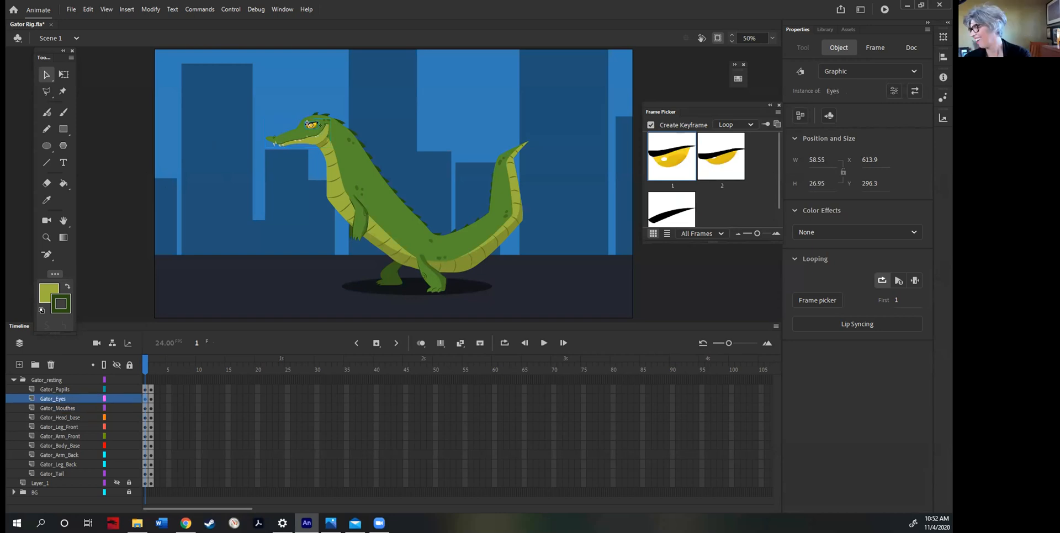
left_click(705, 171)
left_click(671, 199)
left_click(669, 168)
left_click(704, 172)
left_click(674, 200)
left_click(668, 168)
left_click(173, 301)
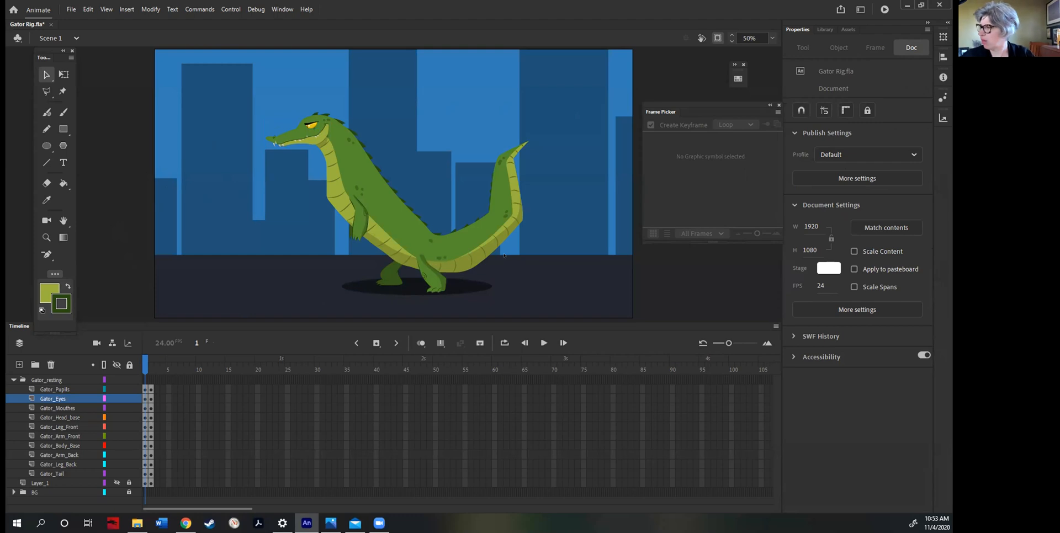
Enlarge the Frame Picker to show all three mouth poses and check the poses available for the Gator_Head_base layer.
left_click(281, 132)
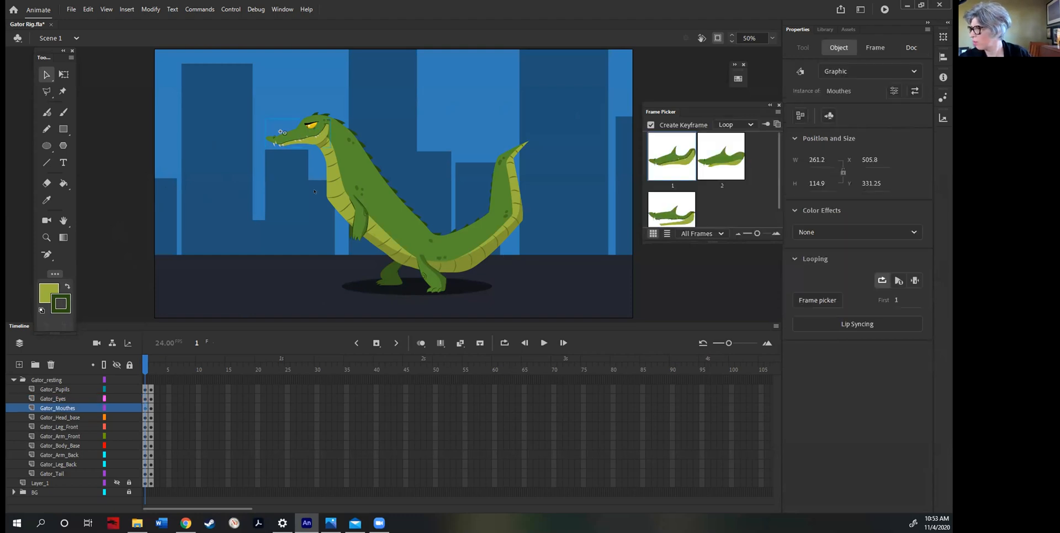
left_click_drag(712, 242, 710, 265)
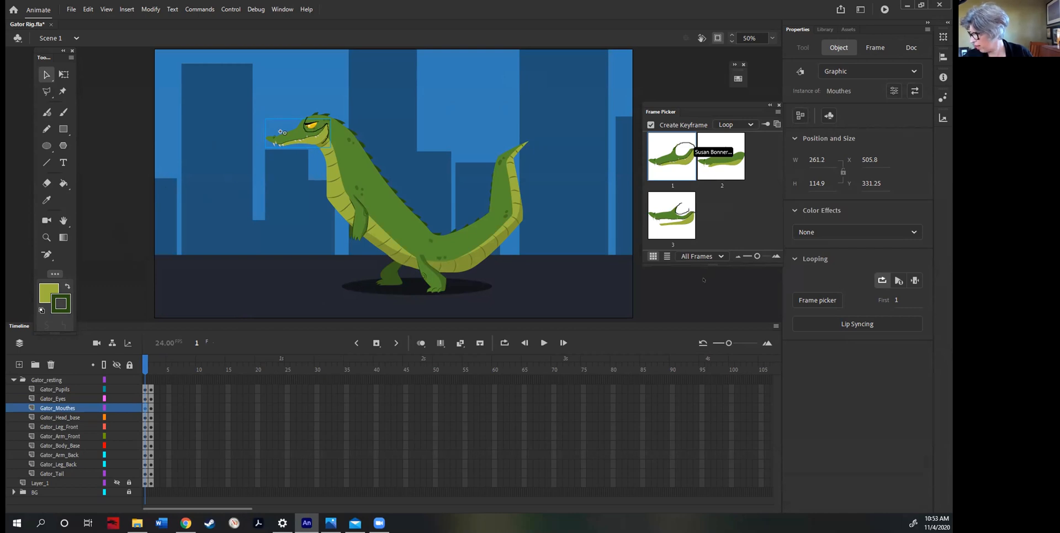
left_click(71, 418)
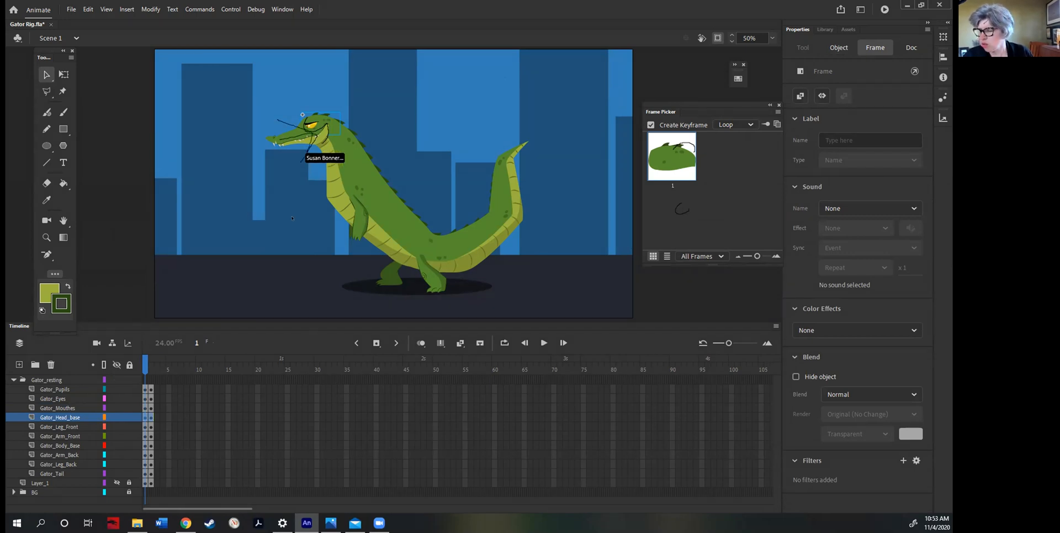
Open the gator's Mouthes symbol to examine its Mouth and Lower_jaw frames, and return to Scene 1.
left_click(282, 132)
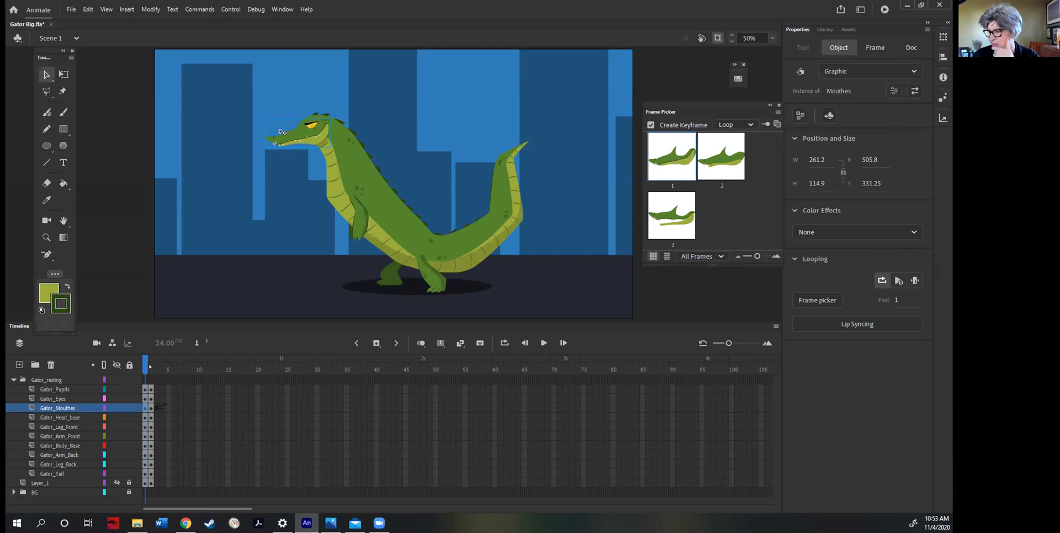
double_click(311, 150)
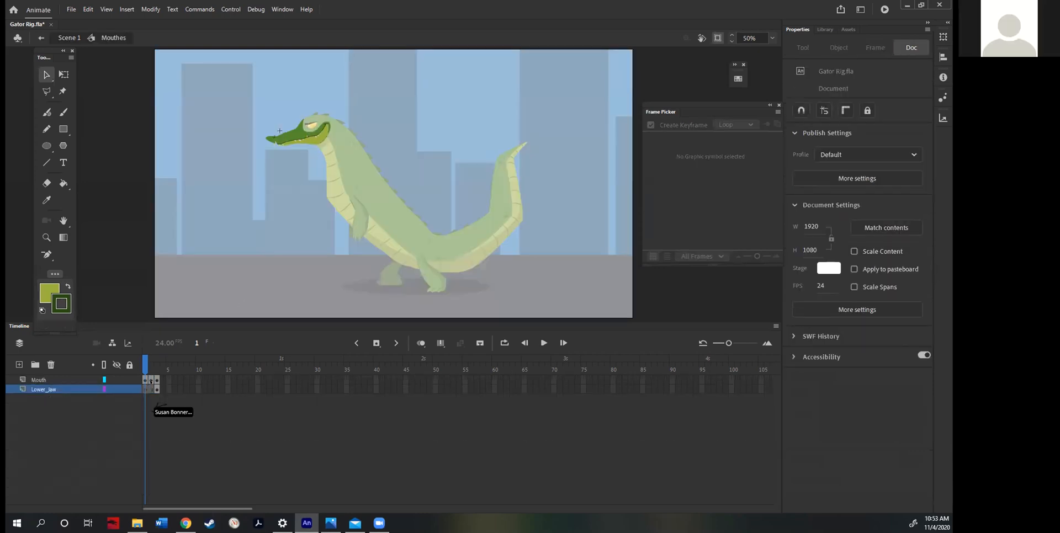
left_click_drag(143, 367, 145, 368)
double_click(111, 265)
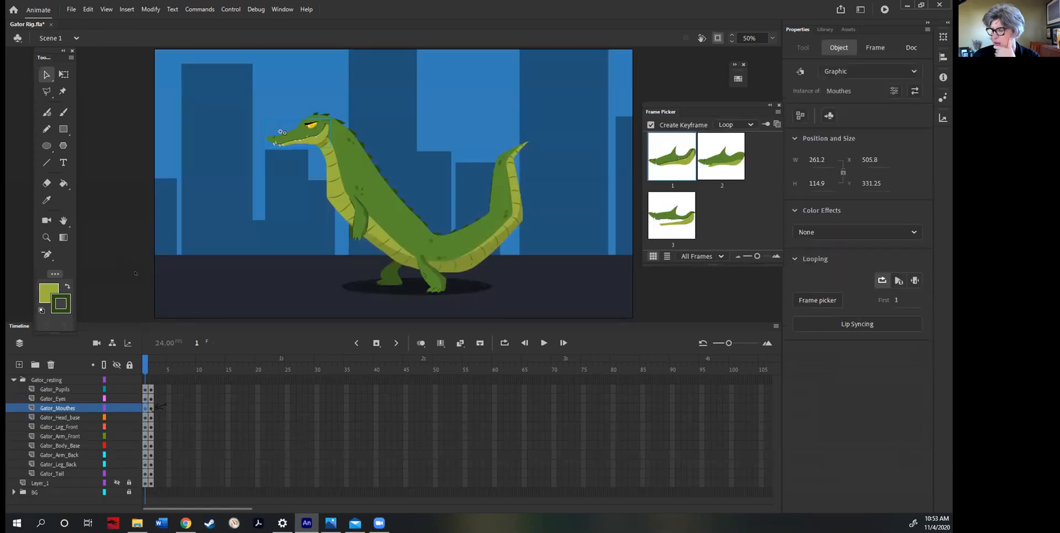
Compare the gator's artwork in frames 1 and 2 with the sketch on Layer_1, toggling the sketch's visibility and leaving it hidden.
left_click(150, 371)
left_click(117, 483)
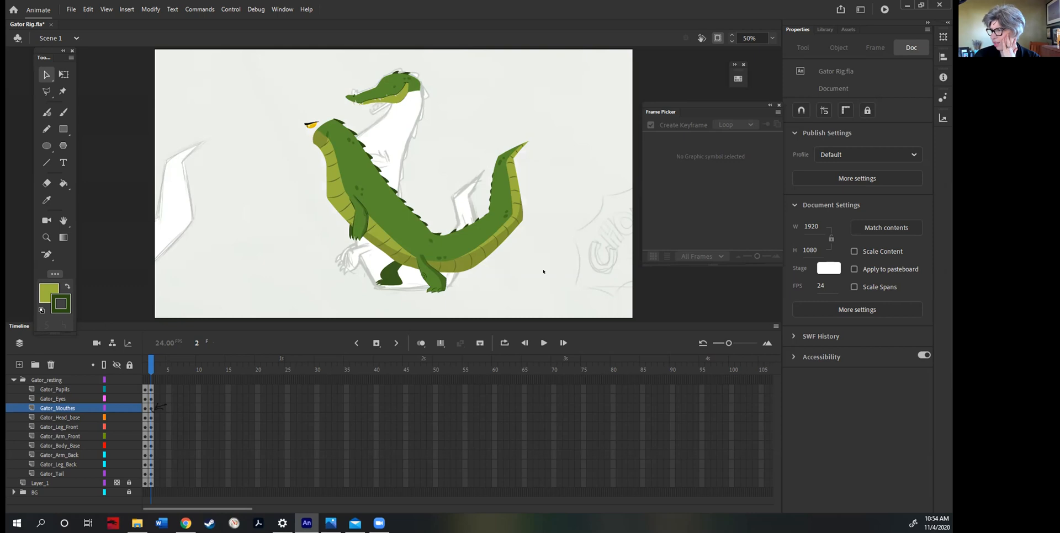
left_click(145, 373)
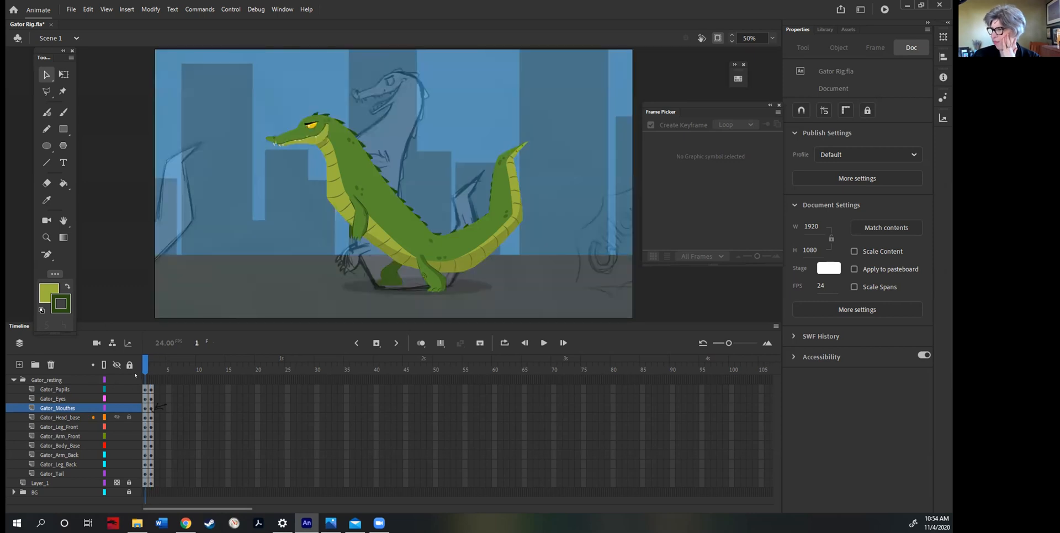
left_click(116, 482)
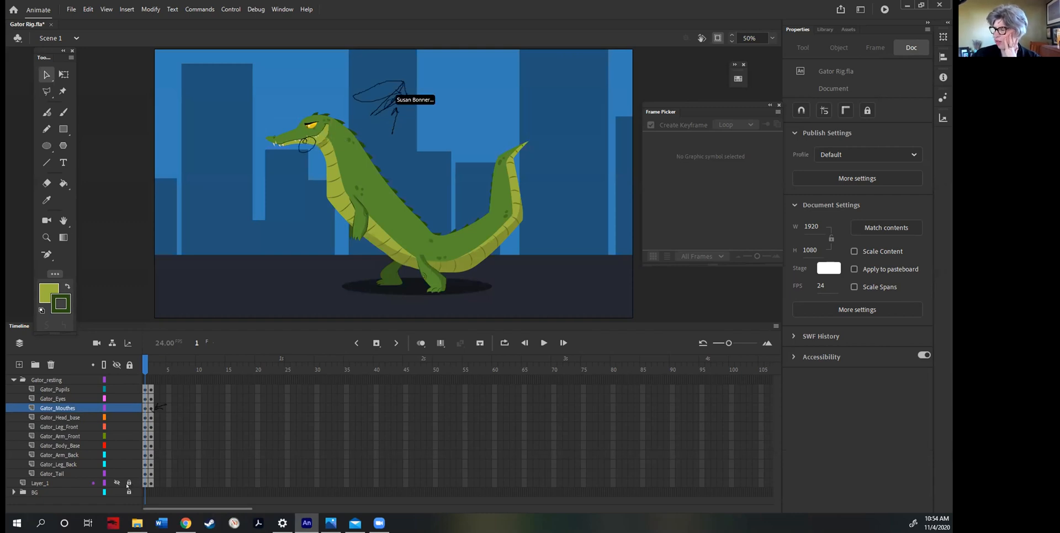
left_click(149, 375)
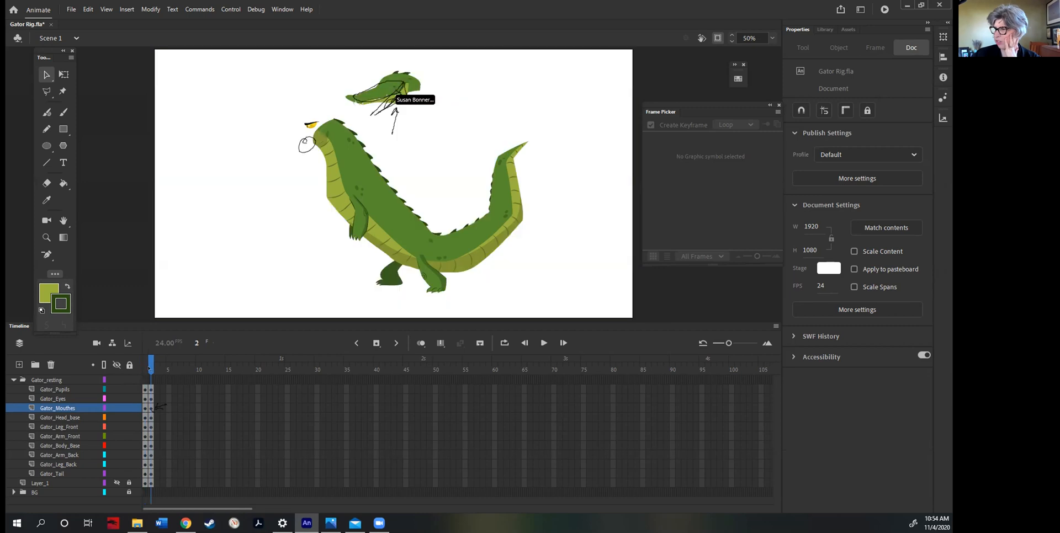
left_click(116, 483)
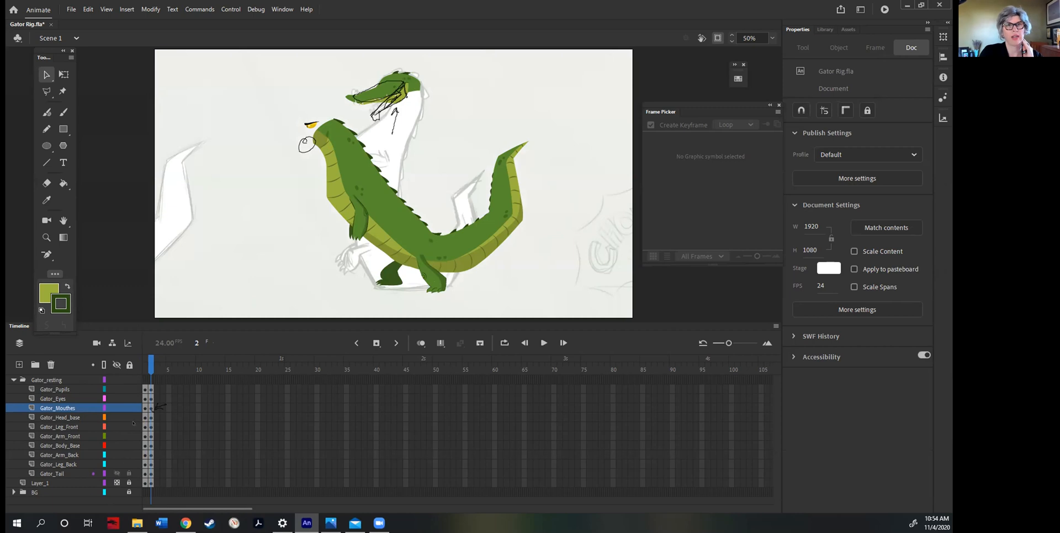
left_click(141, 373)
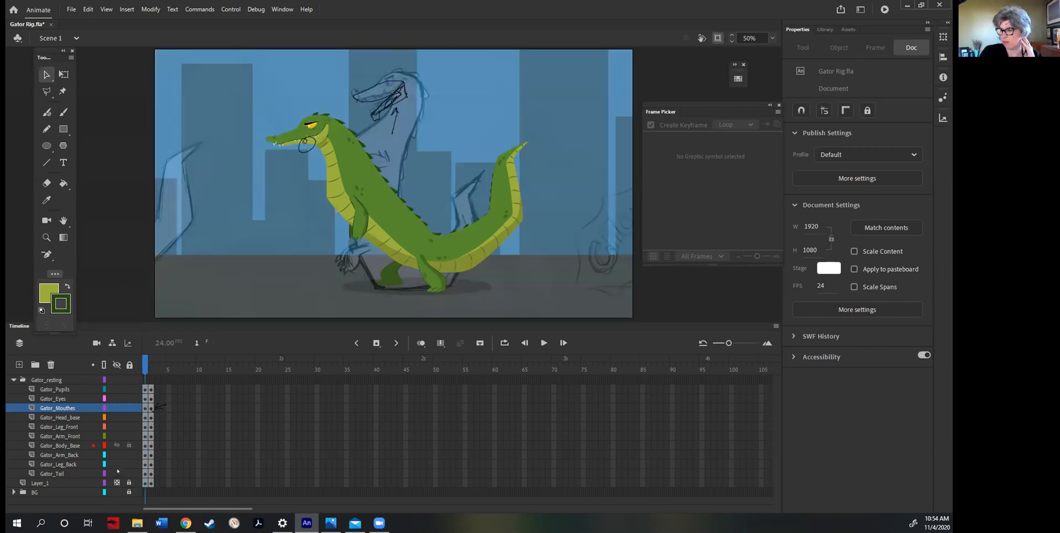
left_click(117, 483)
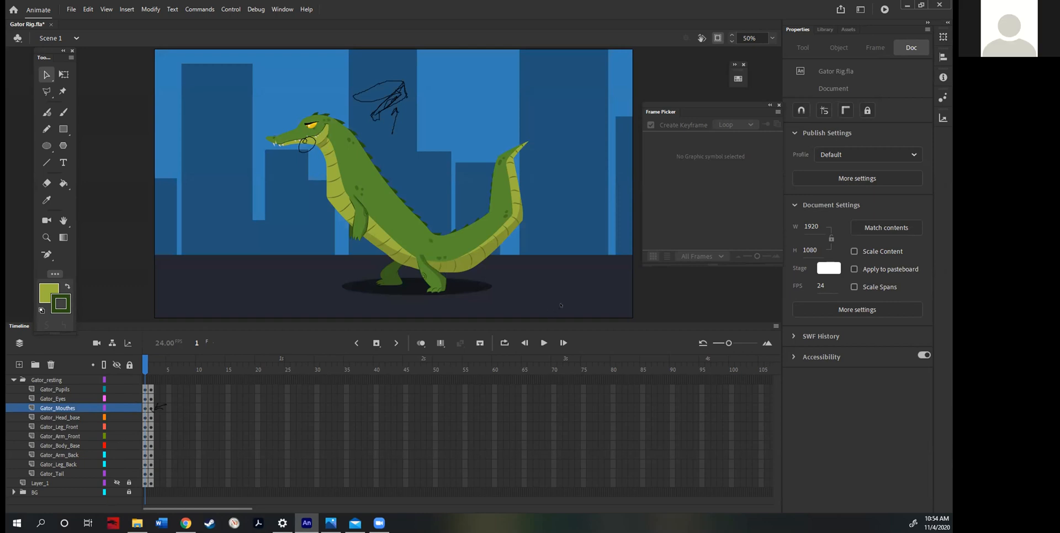
Examine the poses available for the gator's pupil and eyes in the Frame Picker.
key("Escape")
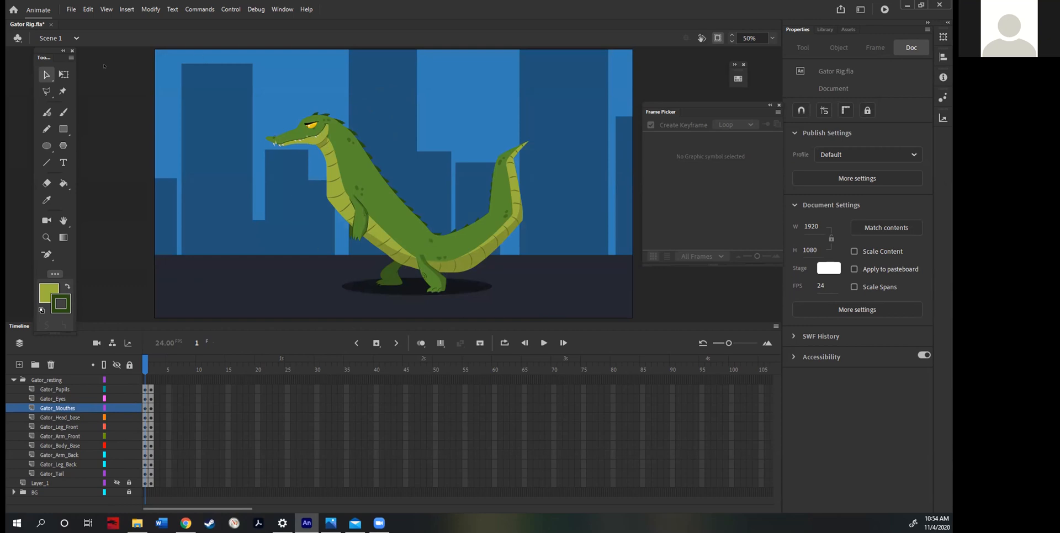
left_click(308, 129)
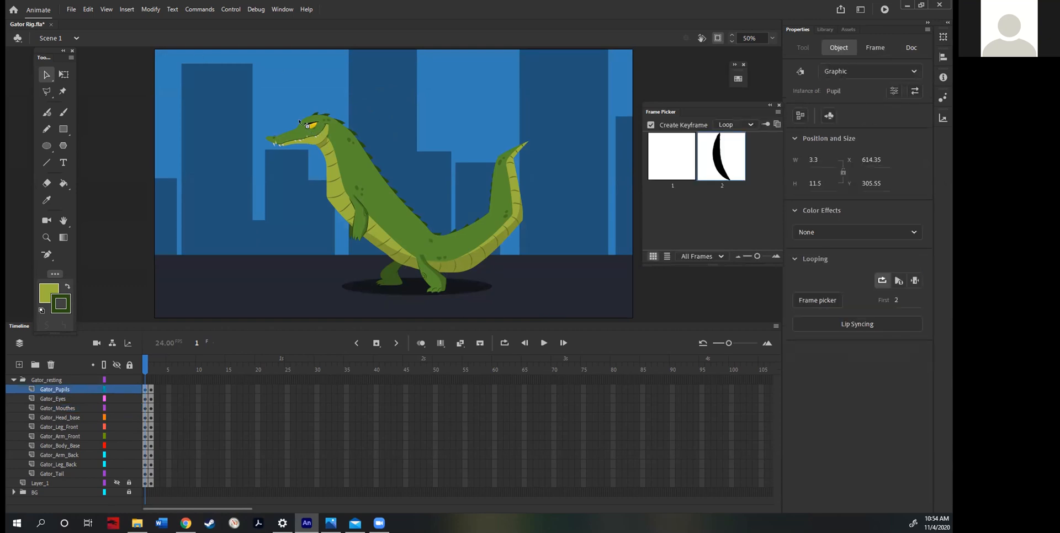
left_click(72, 398)
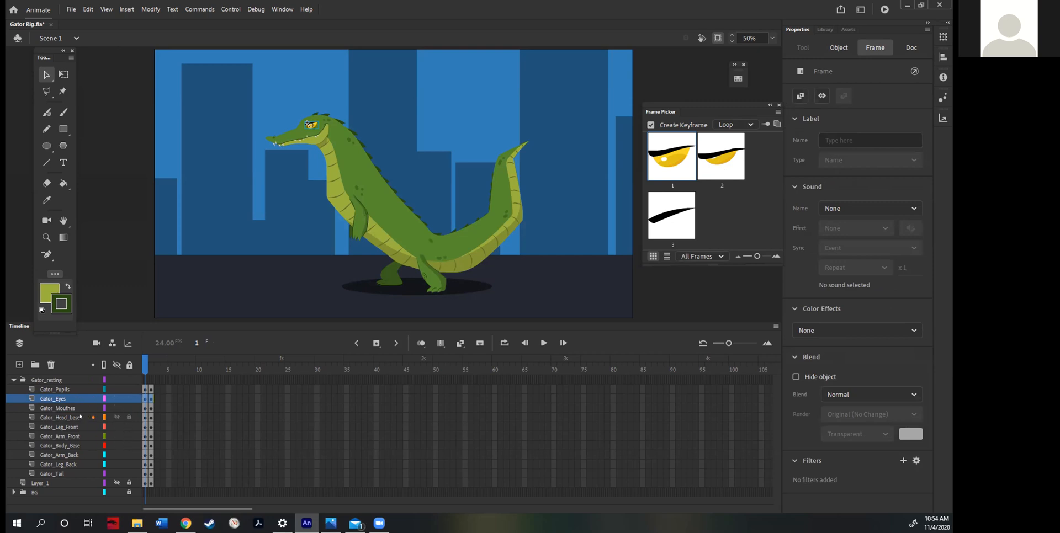
Inside the Arm_front symbol, move the arm shape's transformation point to the shoulder with Free Transform, and return to Scene 1.
double_click(361, 224)
left_click(361, 225)
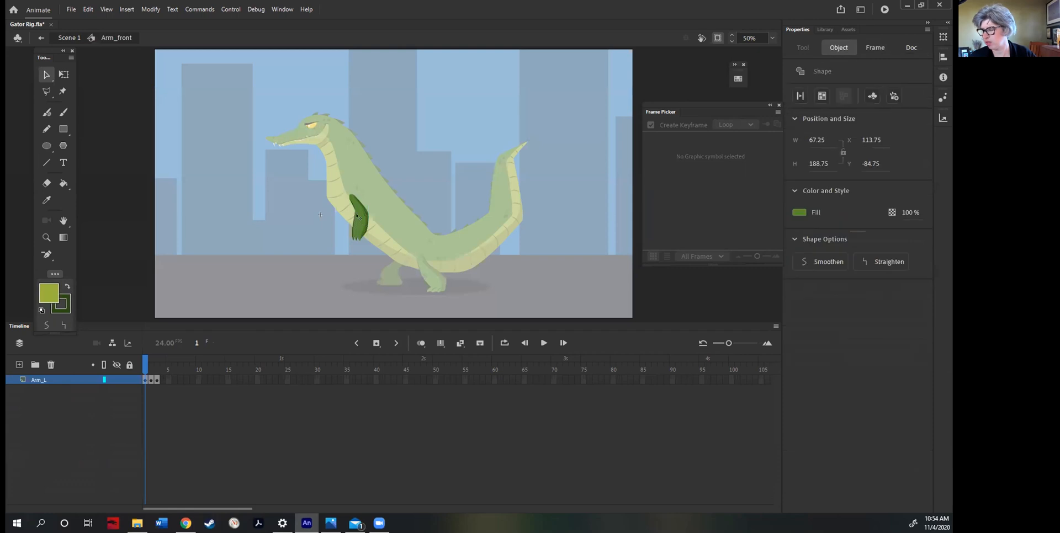
left_click(63, 75)
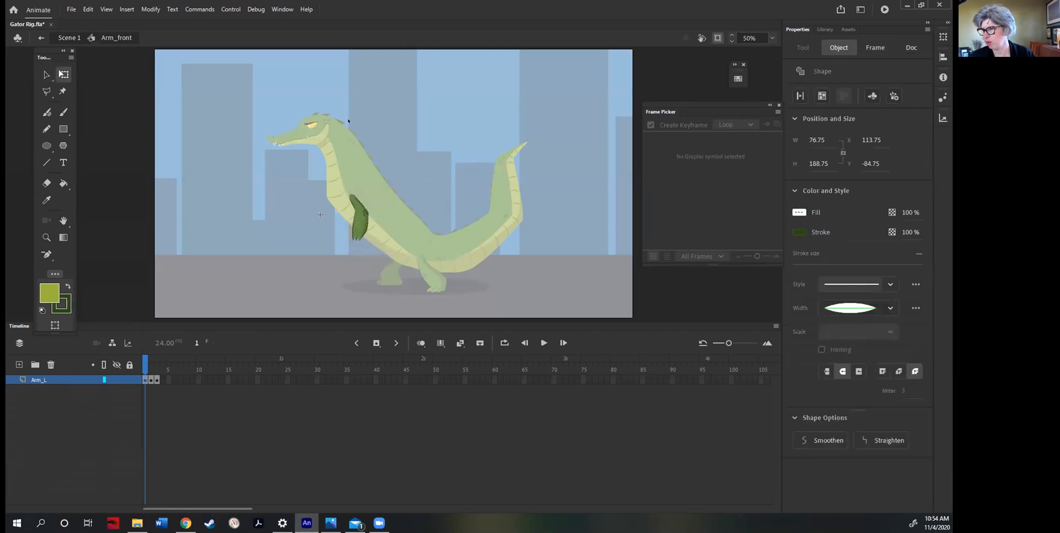
left_click_drag(358, 217, 350, 195)
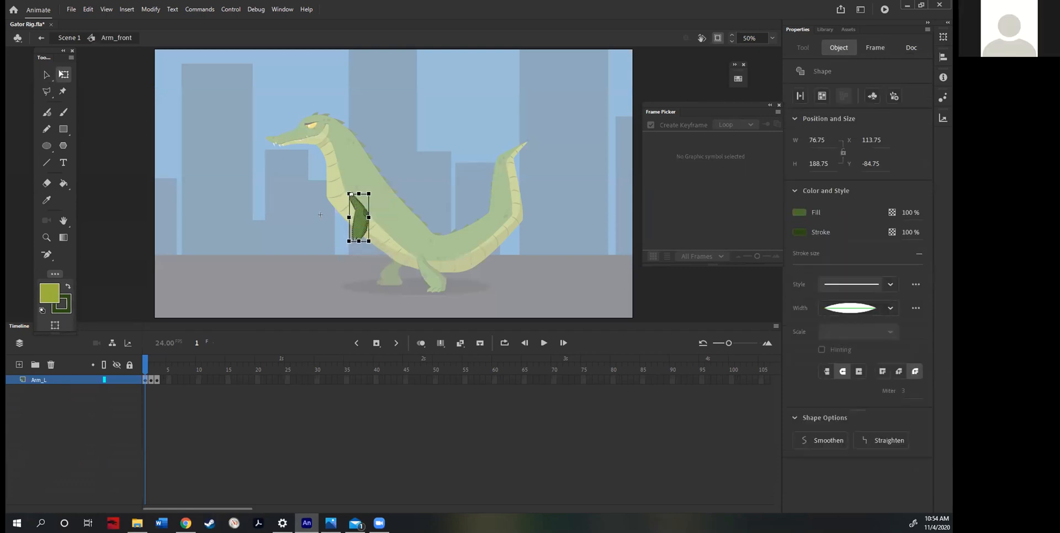
mouse_move(386, 233)
left_mouse_down()
mouse_move(345, 243)
mouse_move(360, 246)
mouse_move(356, 279)
left_mouse_up()
double_click(356, 279)
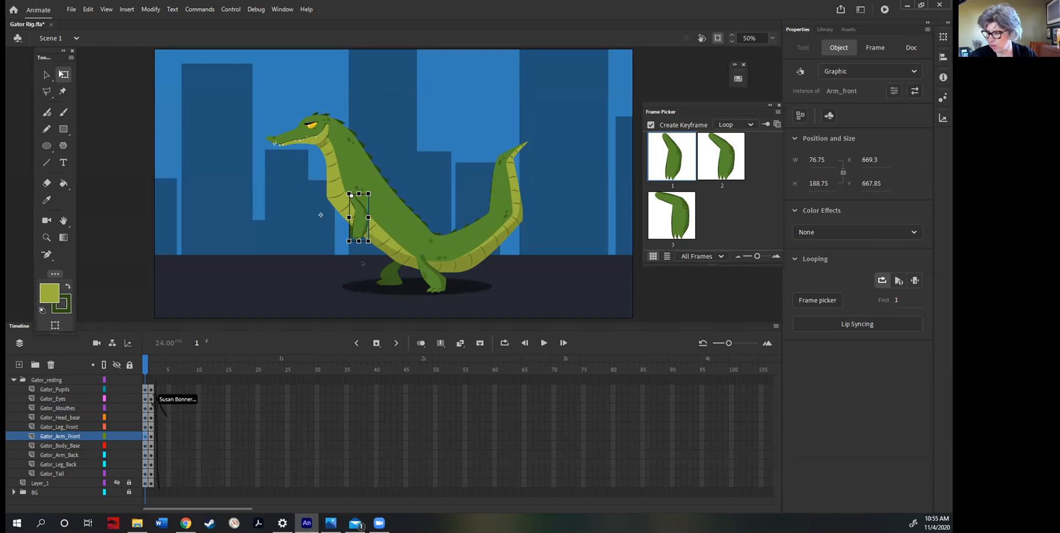
Extend all Gator_resting layers and Layer_1 to frame 10.
scroll(365, 235, "up", 3)
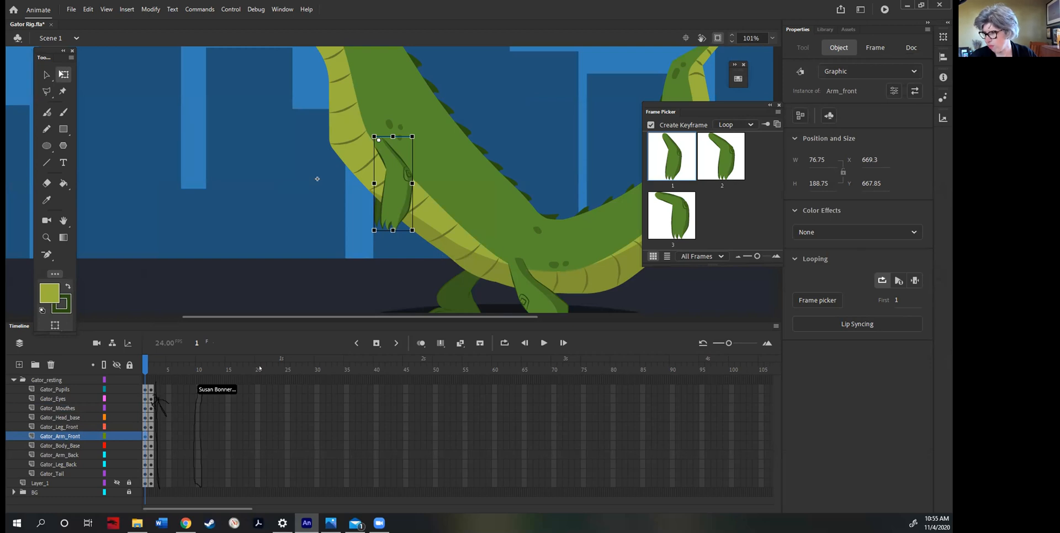
key(".")
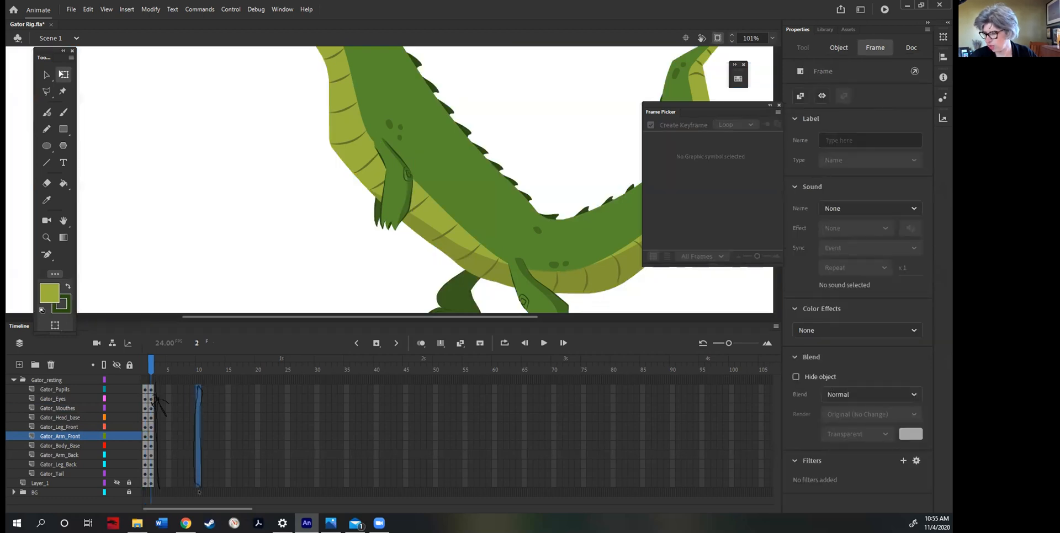
left_click(200, 488)
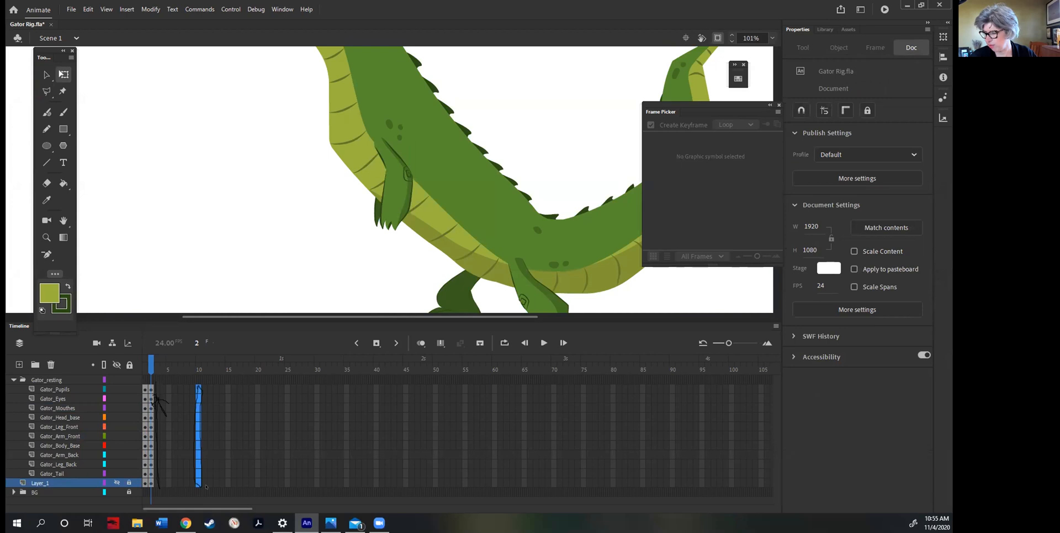
key("F5")
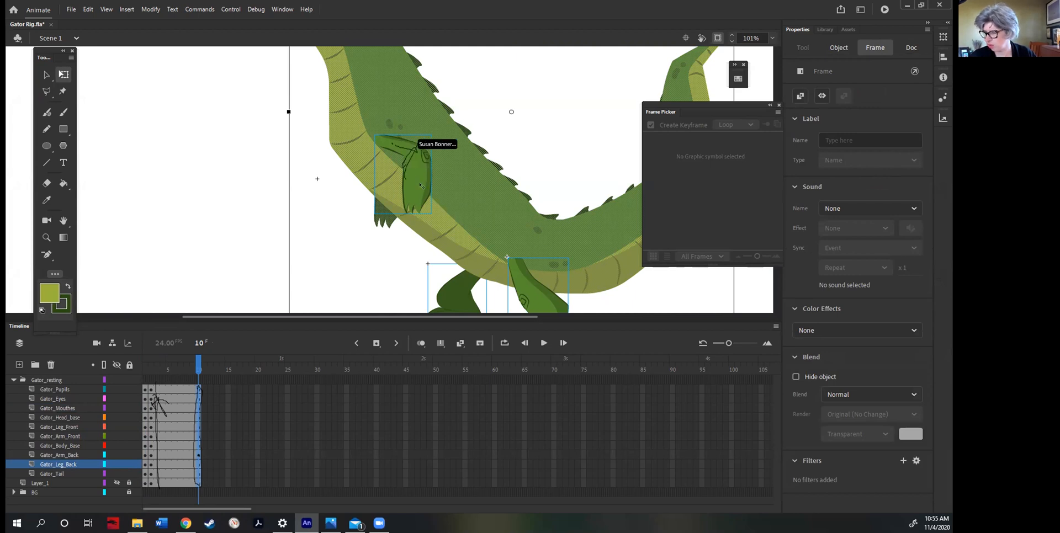
Select the front arm at frame 10 on the Gator_Arm_Front layer.
key("ctrl+a")
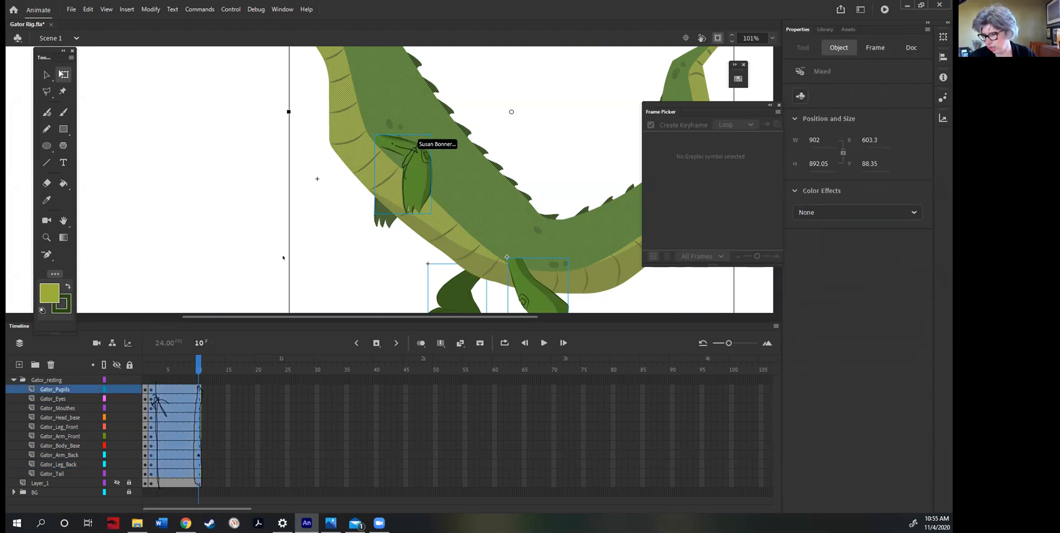
left_click(68, 427)
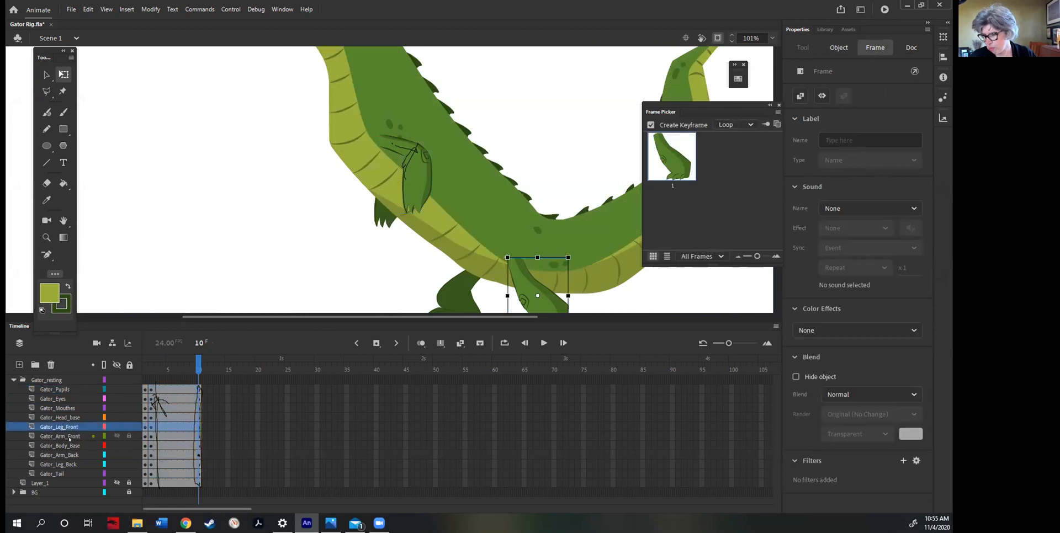
left_click(68, 436)
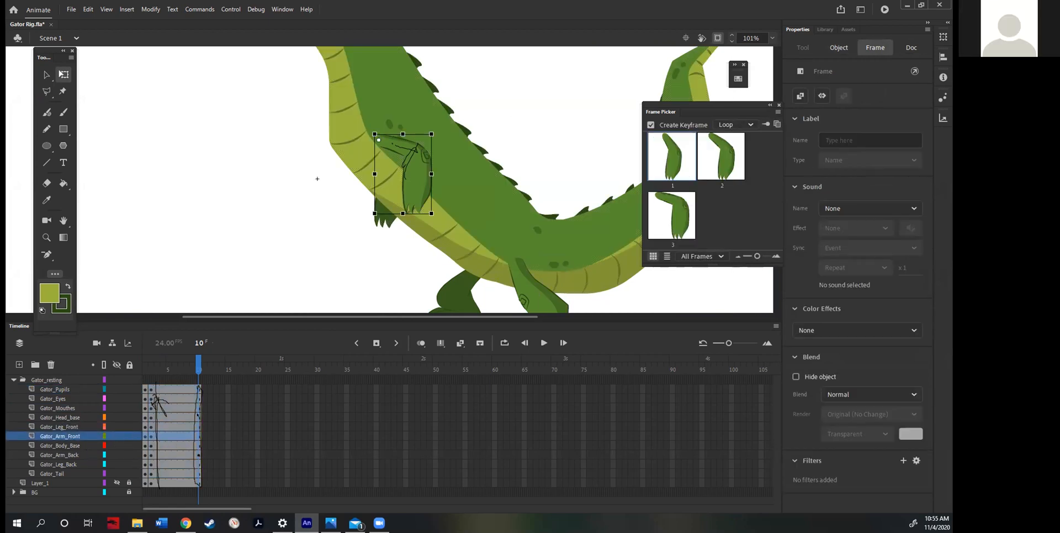
left_click(198, 436)
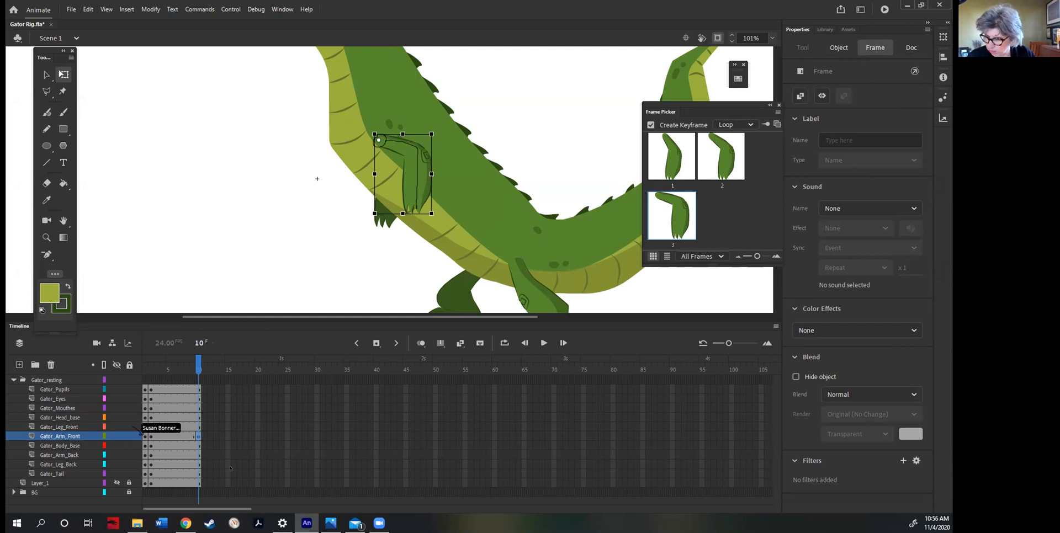
Return to frame 1 of the Gator_Arm_Front layer to review the front arm's starting pose.
left_click(145, 437)
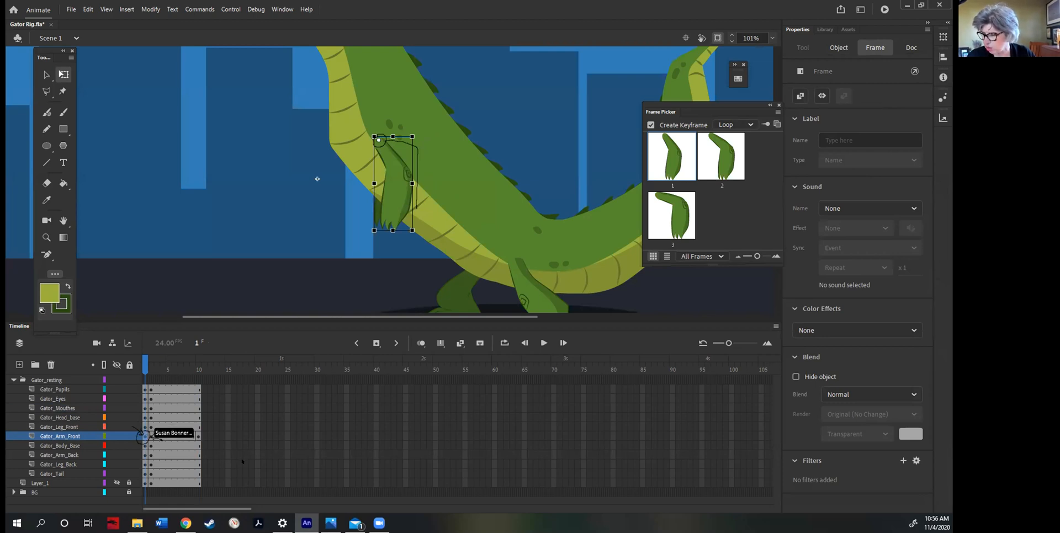
left_click_drag(145, 367, 148, 399)
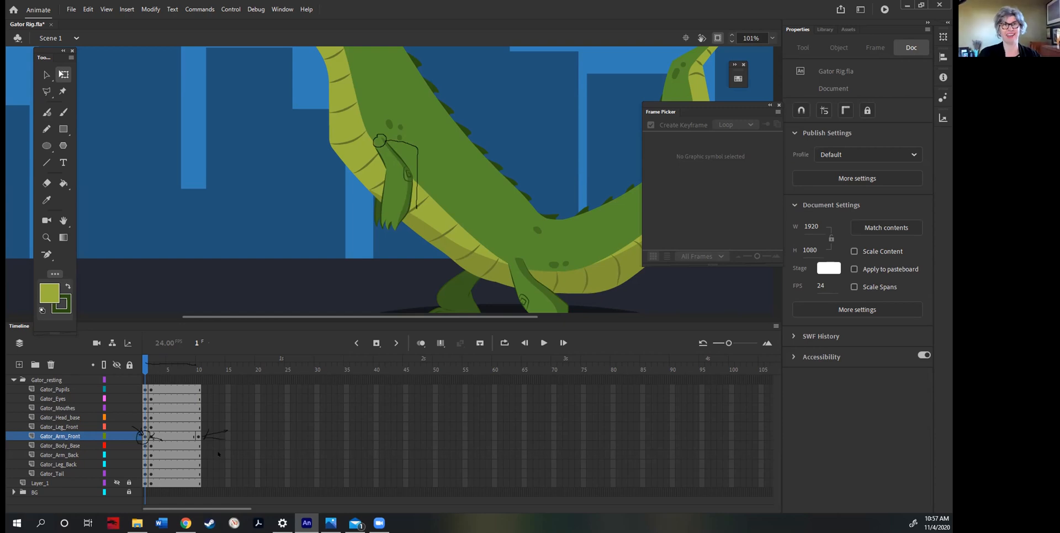
left_click(388, 203)
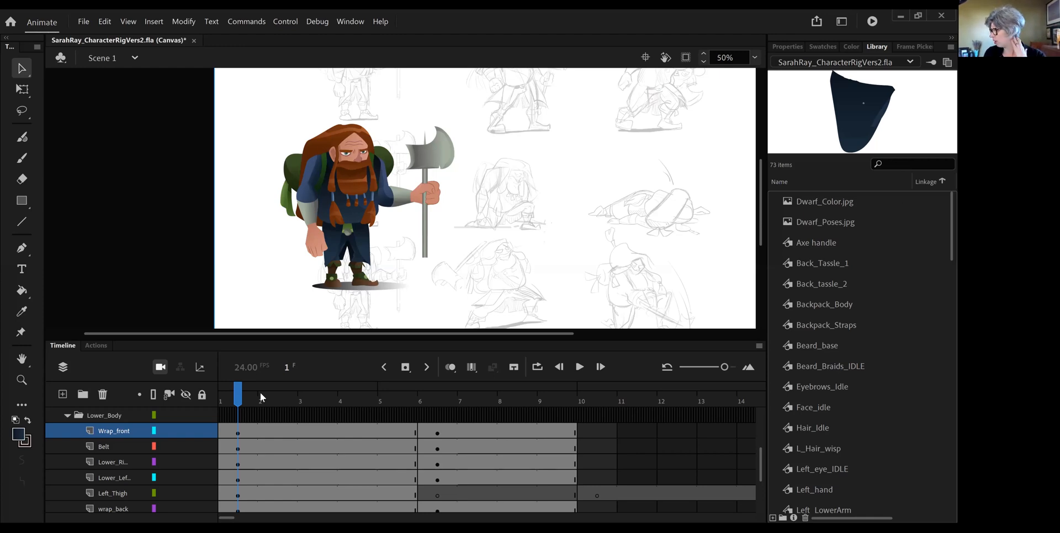
Scrub the dwarf scene to frame 5 and preview the axe, tassle, beard and backpack symbols from the library.
left_click_drag(317, 393, 347, 397)
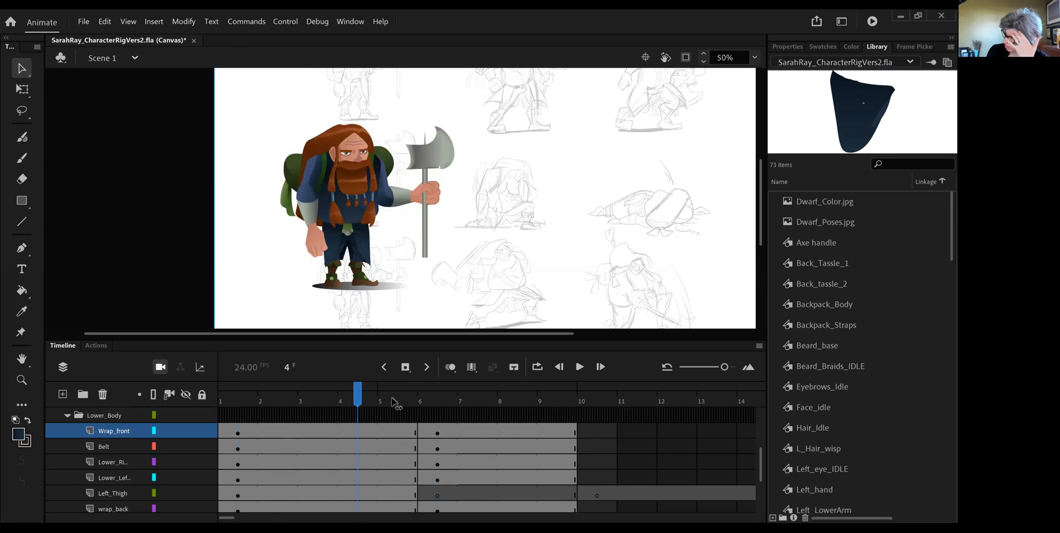
left_click(397, 400)
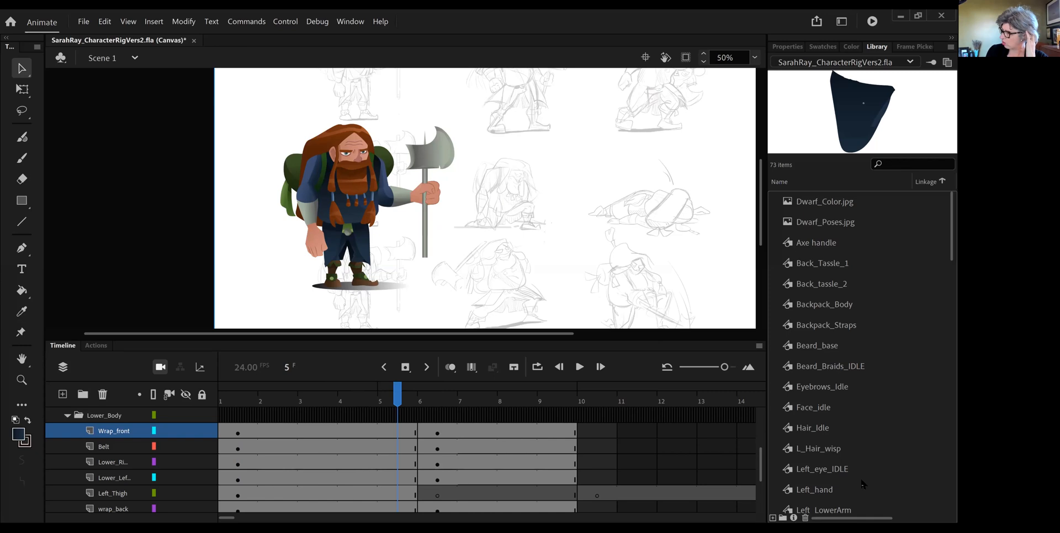
left_click(839, 205)
left_click(838, 228)
left_click(831, 248)
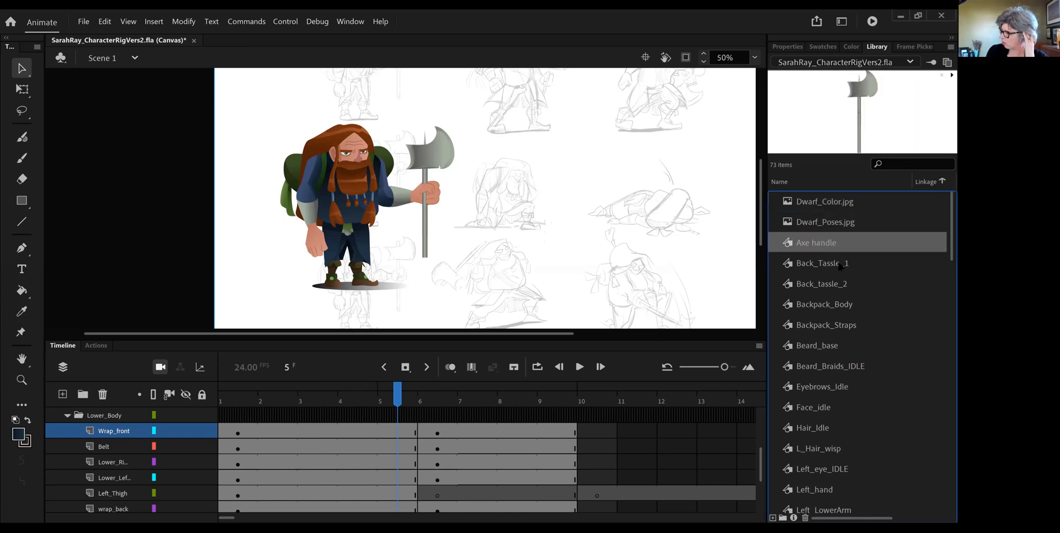
left_click(840, 269)
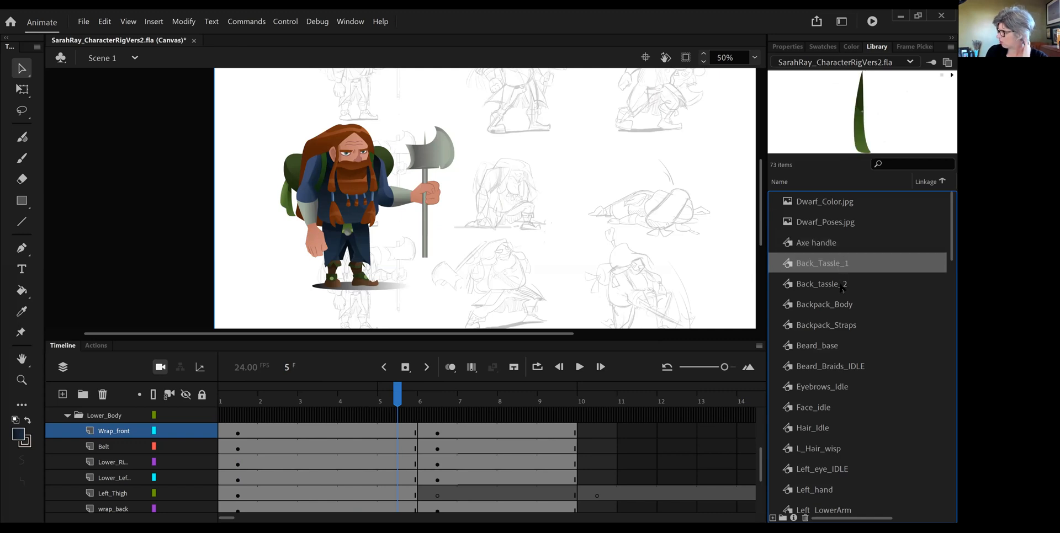
left_click(842, 290)
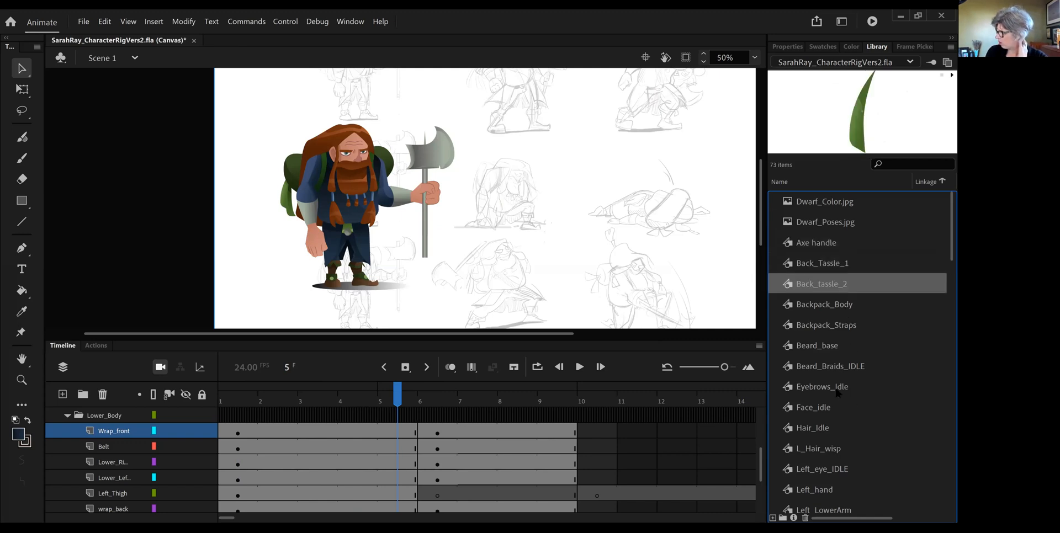
left_click(817, 351)
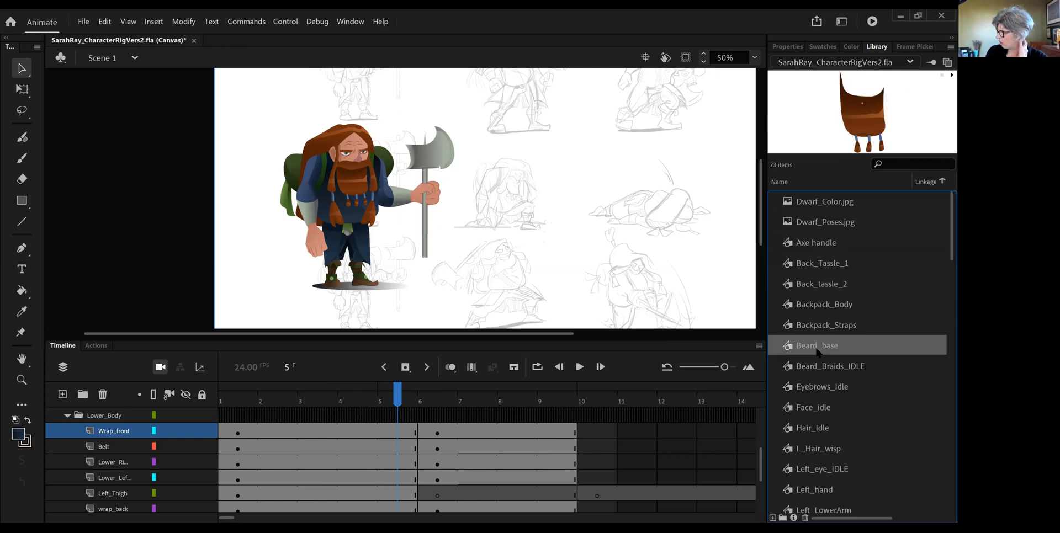
left_click(838, 370)
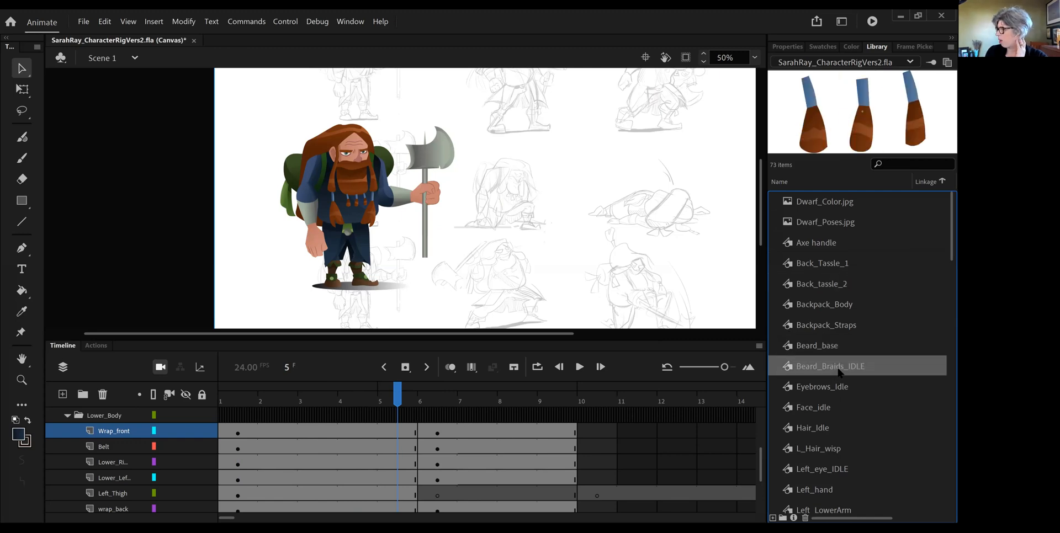
left_click(832, 350)
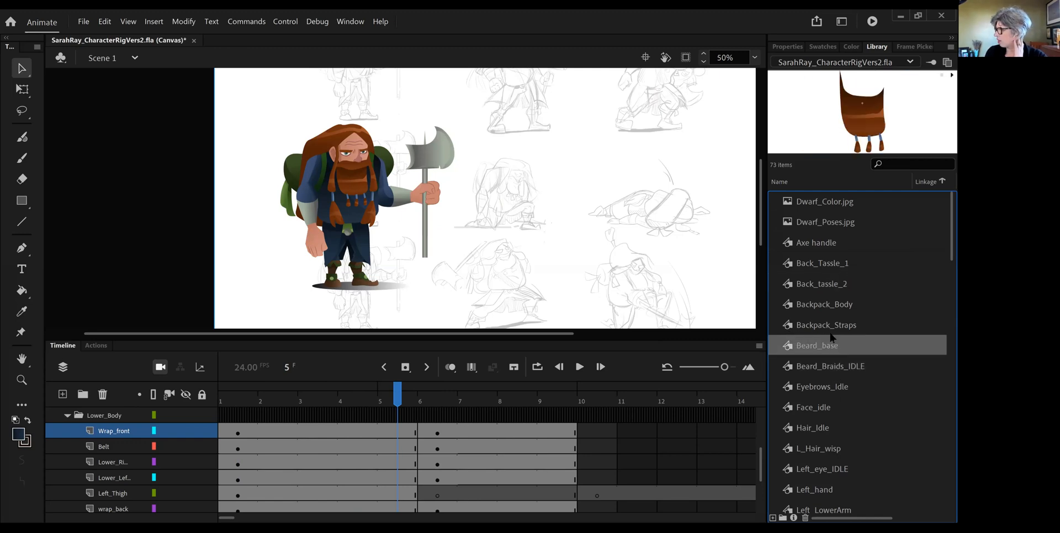
left_click(845, 305)
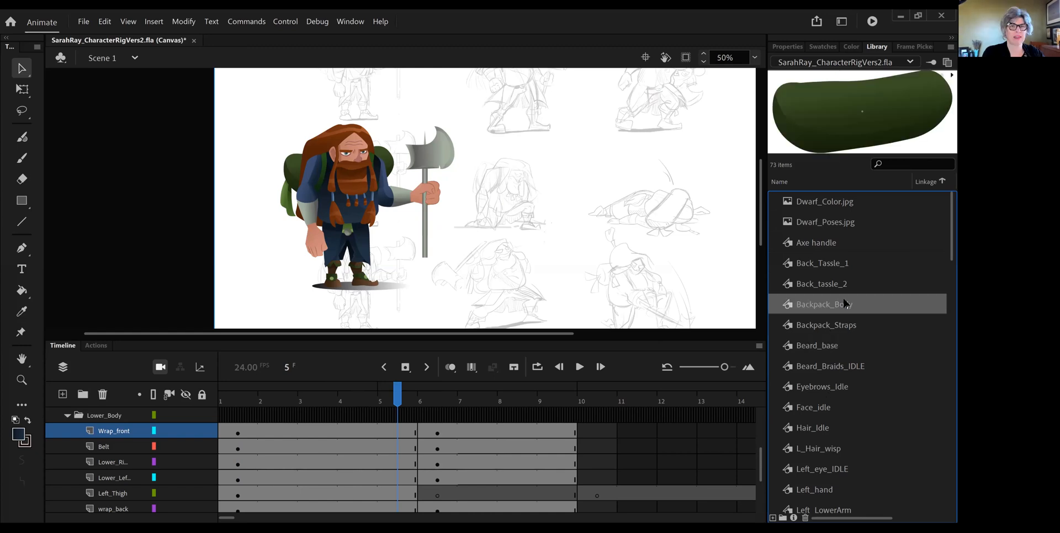
left_click(853, 332)
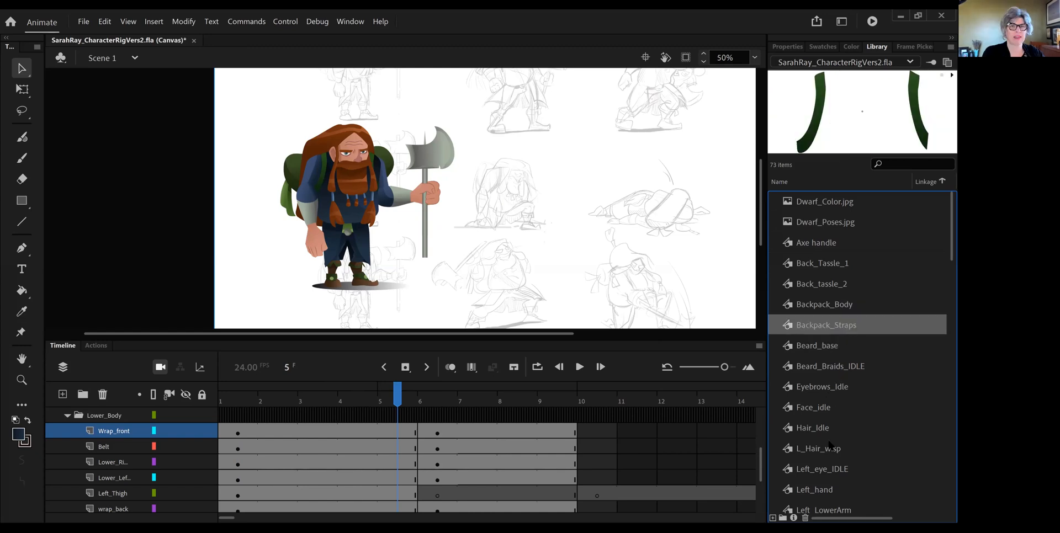
Browse the remaining library symbols, previewing Angry Eyebrows and Idle_Tassle2, and return to the start of the list.
scroll(841, 434, "down", 2)
scroll(842, 433, "down", 5)
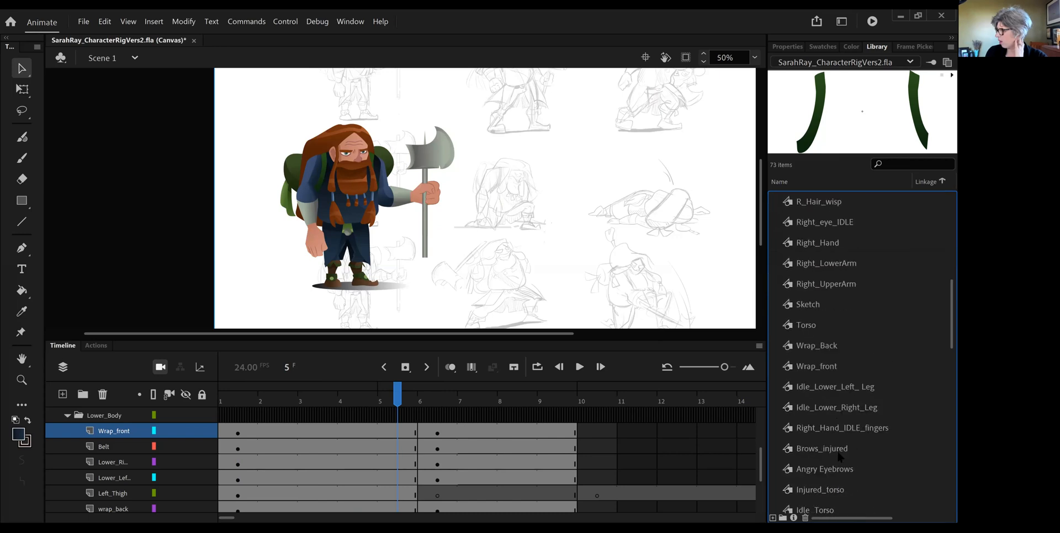
left_click(838, 470)
scroll(858, 410, "down", 5)
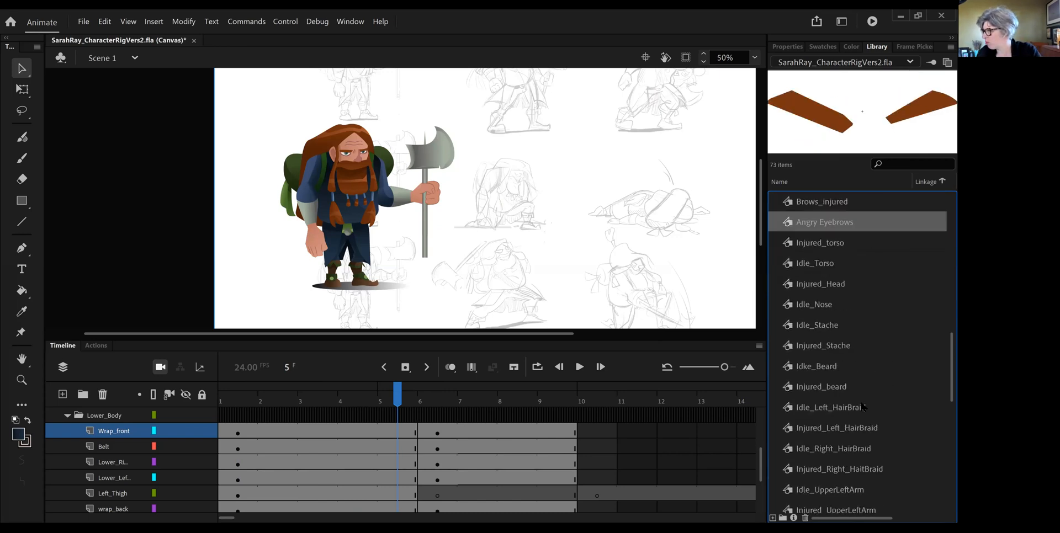
scroll(865, 404, "down", 3)
left_click(830, 401)
left_click(828, 429)
scroll(833, 363, "up", 4)
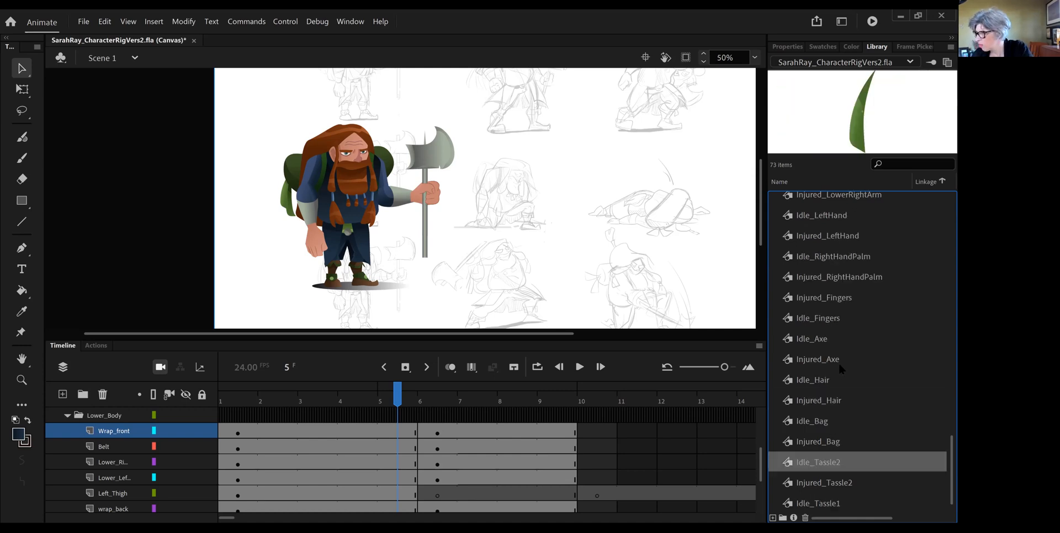
scroll(845, 365, "up", 10)
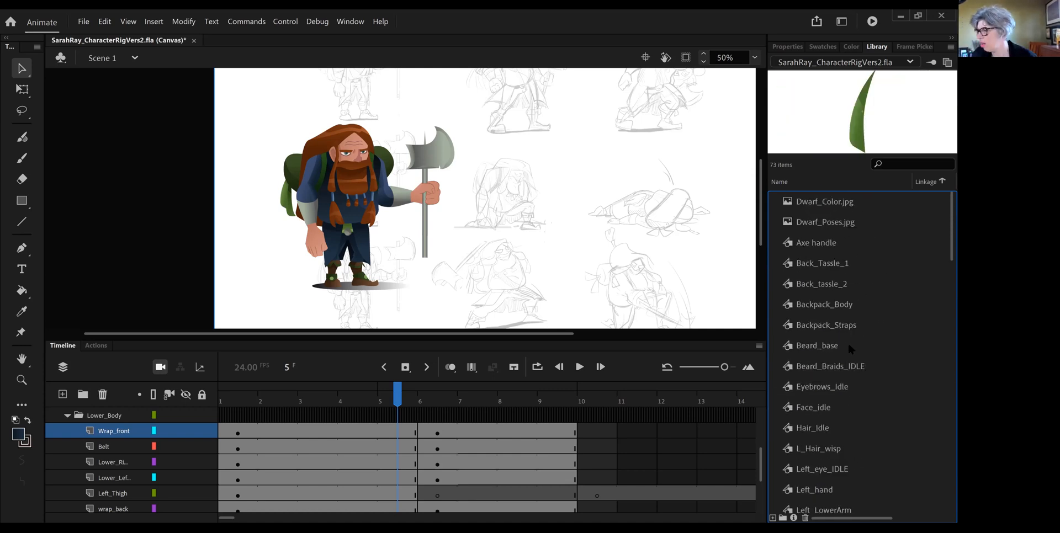
Compare the Back_Tassle_1 and Back_tassle_2 symbols and preview Beard_Braids_IDLE.
left_click(833, 268)
left_click(835, 293)
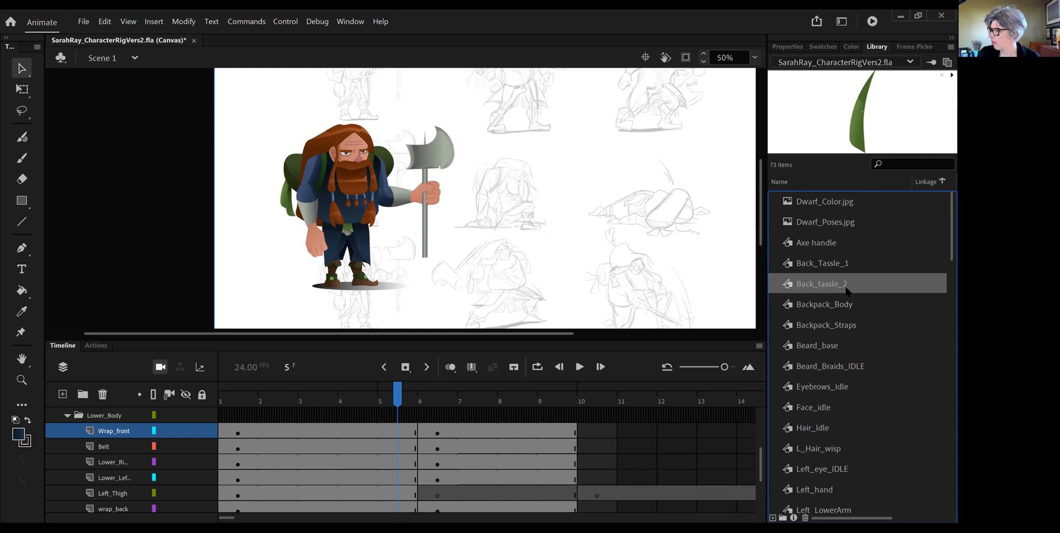
left_click(841, 267)
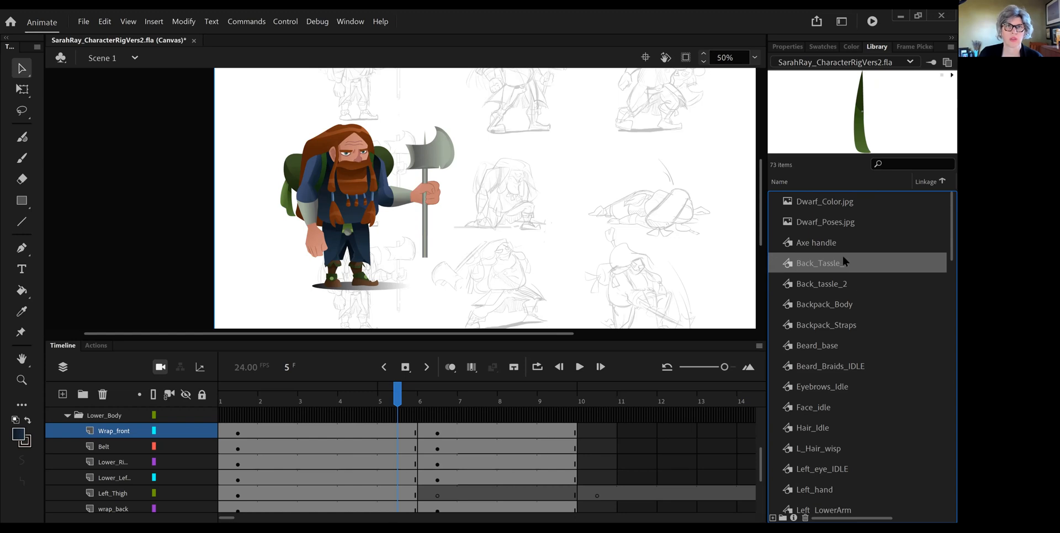
left_click(820, 369)
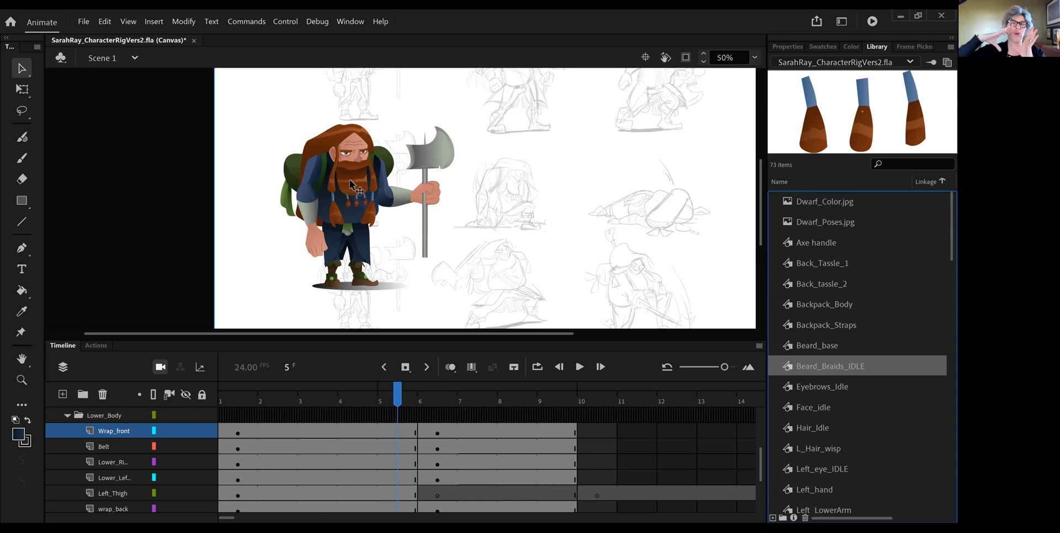
Open the dwarf's Beard_base symbol from the stage, inspect its nested beard braids, and return to Scene 1.
left_click(376, 195)
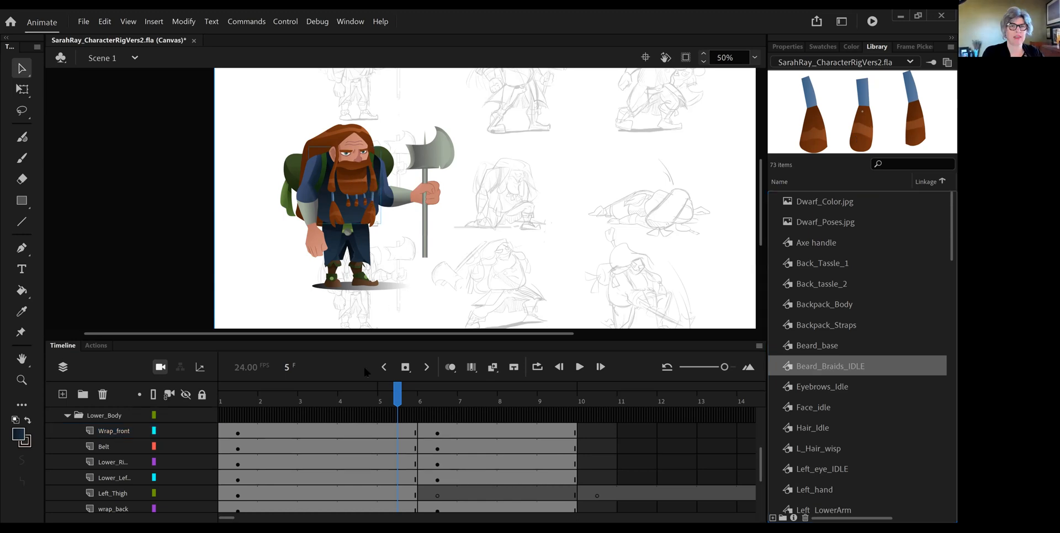
scroll(231, 441, "up", 3)
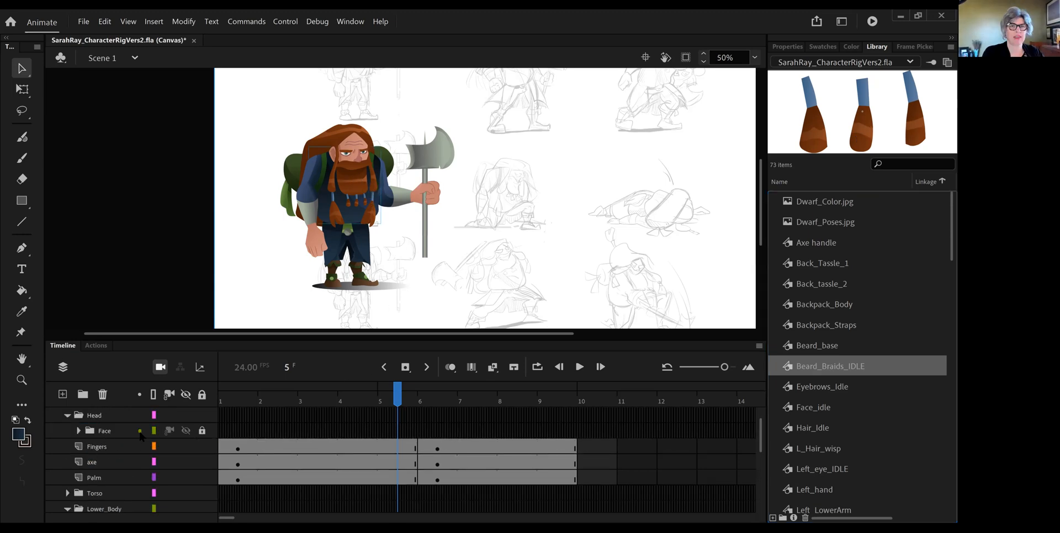
left_click(359, 192)
double_click(365, 190)
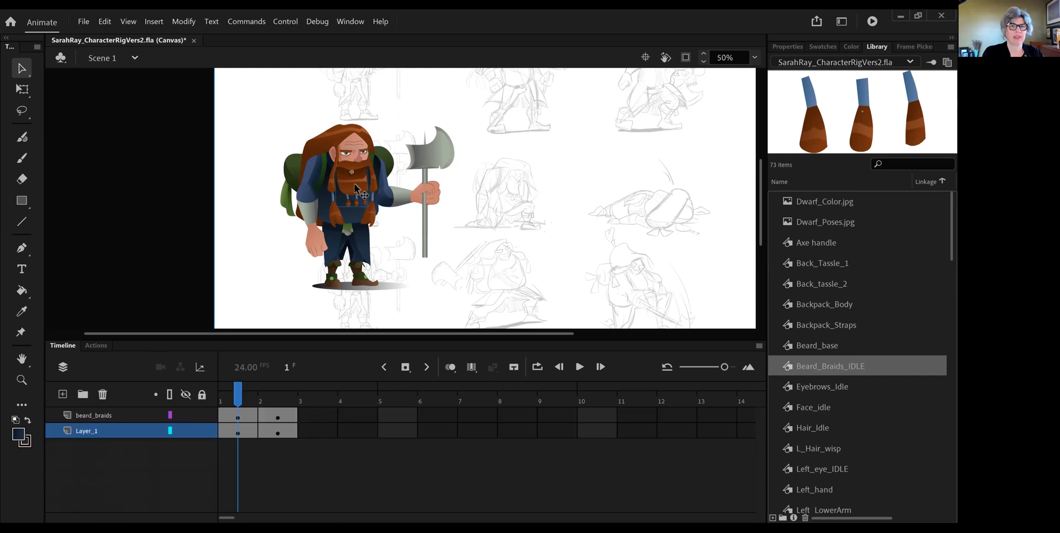
left_click(358, 208)
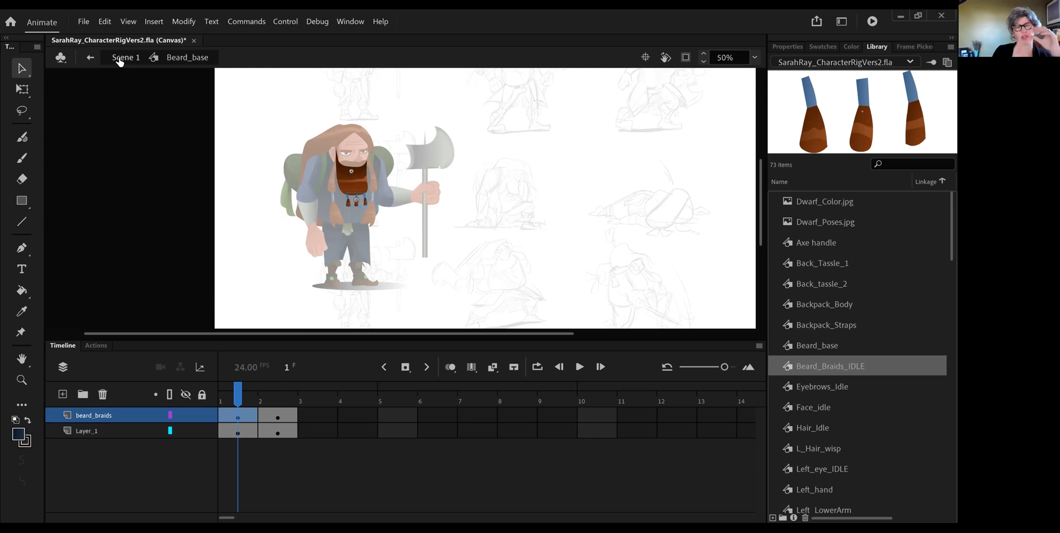
double_click(416, 281)
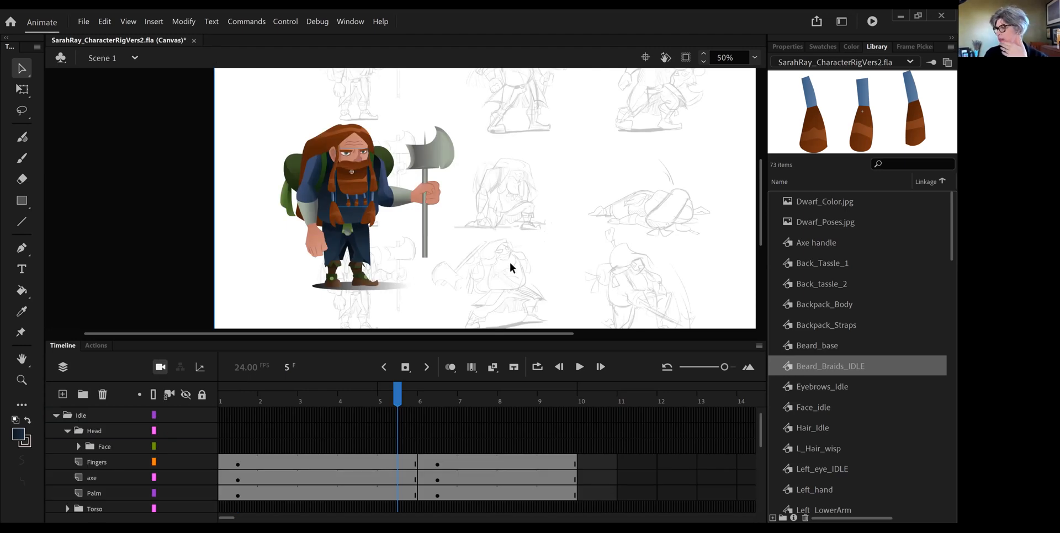
Look through the whole library symbol list and bring up the document properties.
scroll(886, 331, "down", 5)
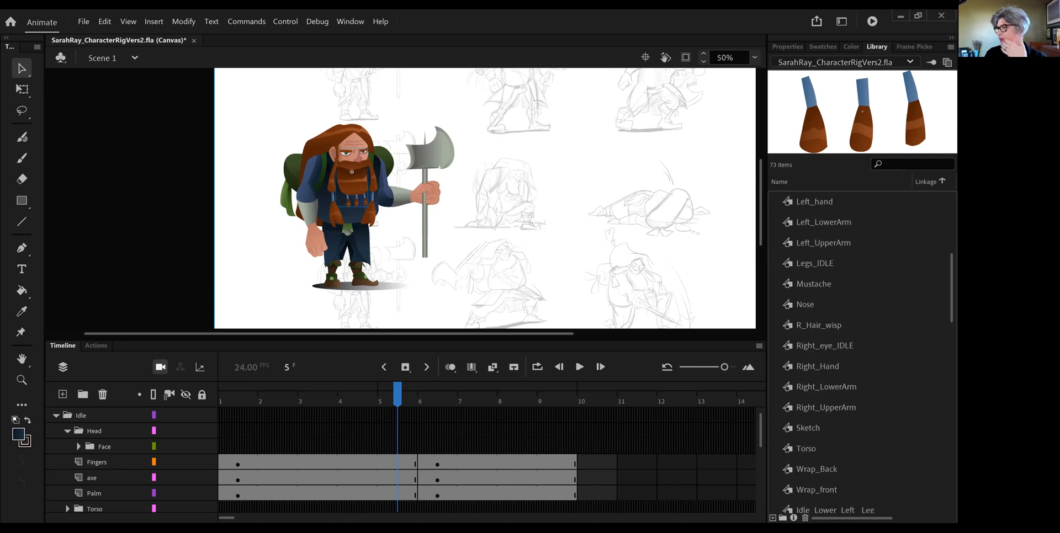
scroll(861, 354, "down", 10)
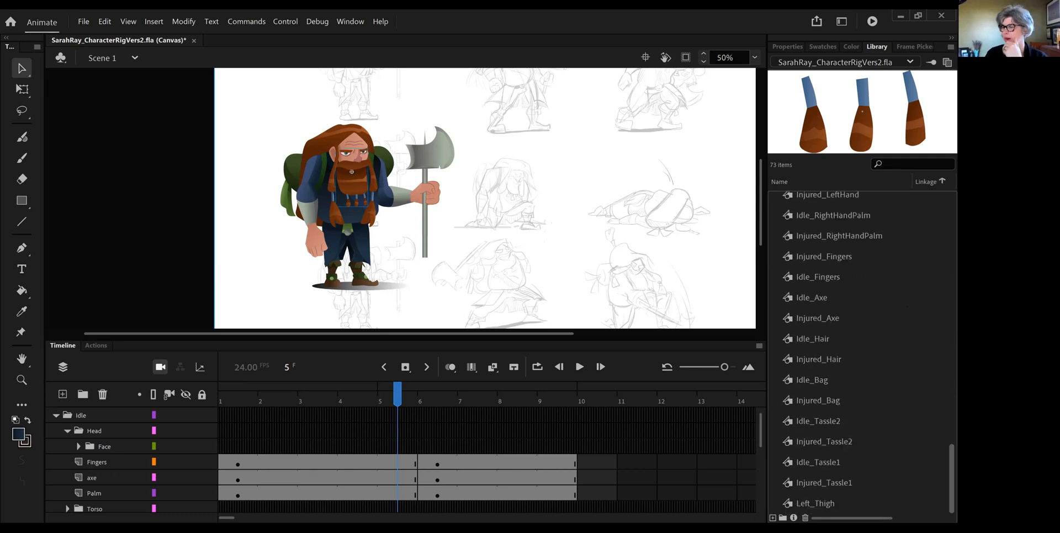
scroll(857, 353, "up", 15)
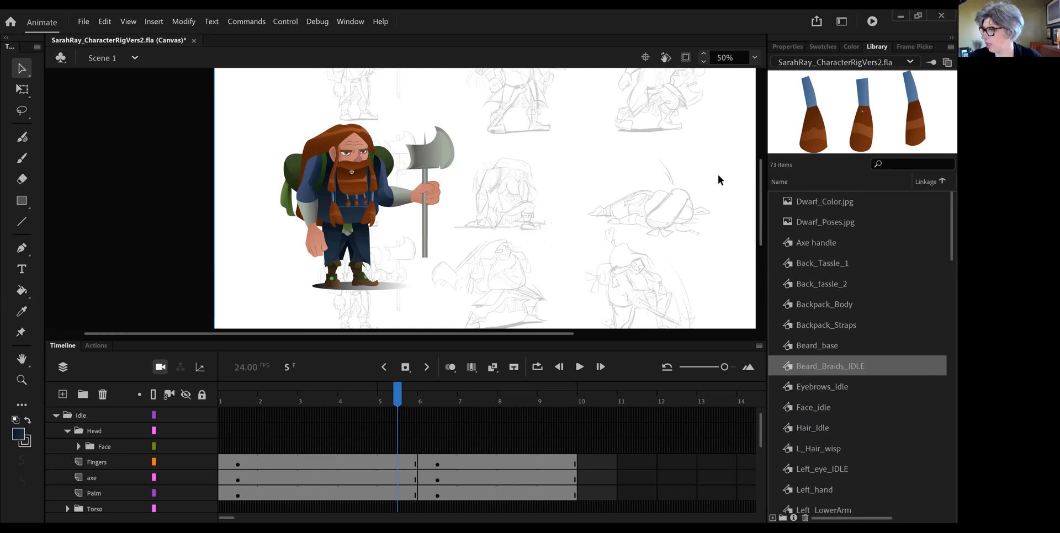
left_click(825, 47)
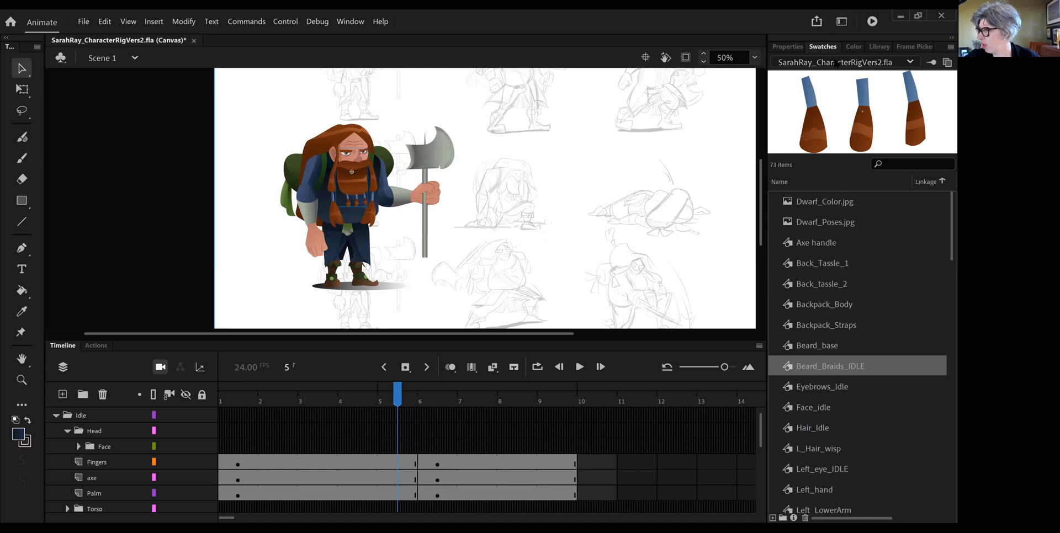
left_click(796, 48)
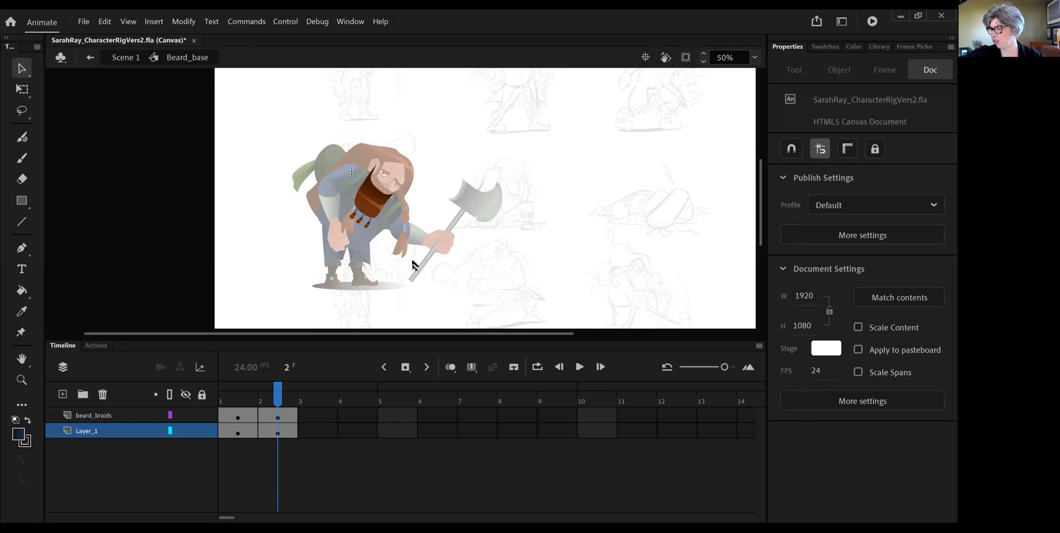
Inside Beard_base, view the beard pose on frame 1 and return to Scene 1.
left_click_drag(276, 393, 241, 393)
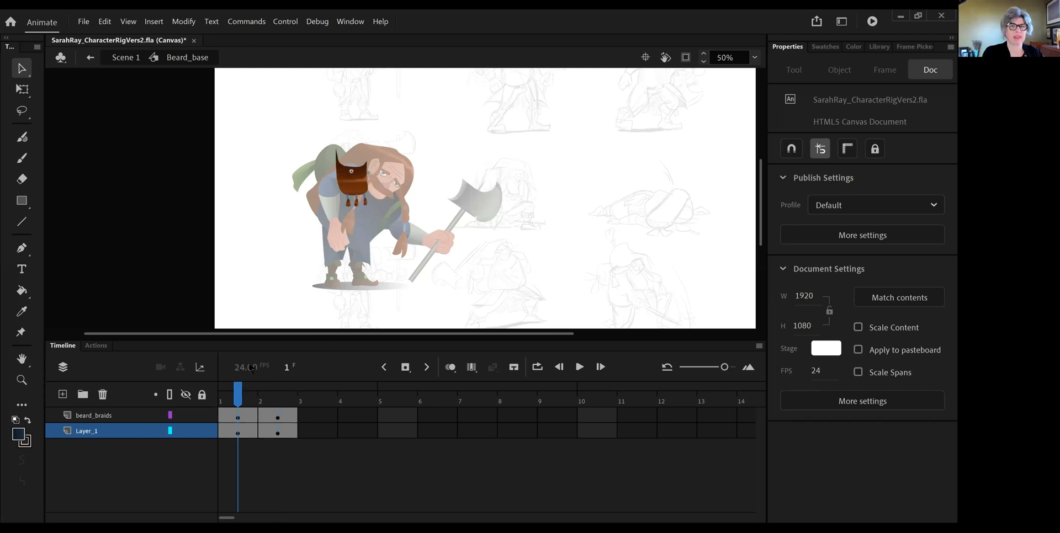
left_click(138, 64)
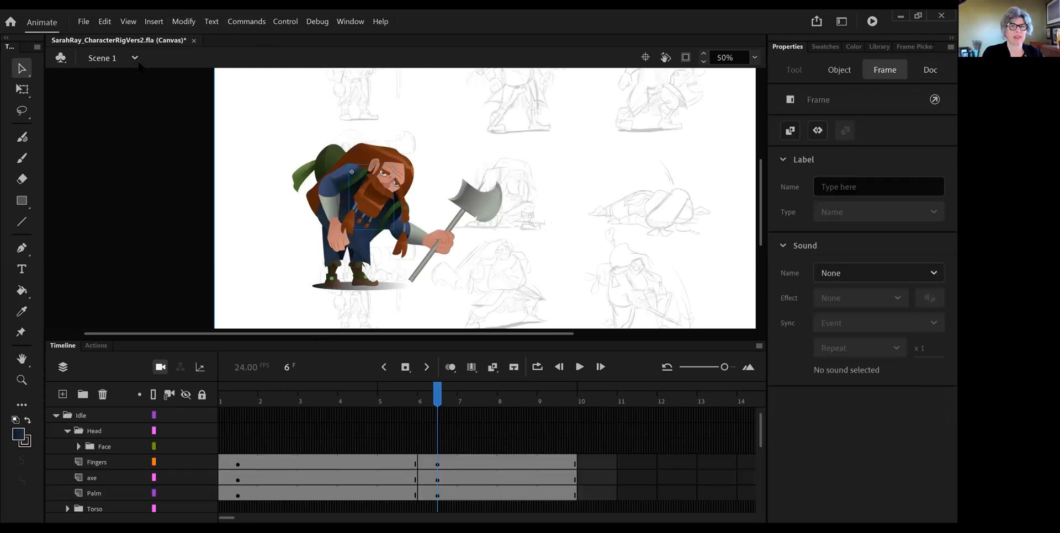
At frame 6 of Scene 1, open the injured dwarf's beard symbol to examine the pose it uses.
left_click(425, 395)
mouse_move(427, 397)
left_mouse_down()
mouse_move(398, 394)
mouse_move(432, 394)
left_mouse_up()
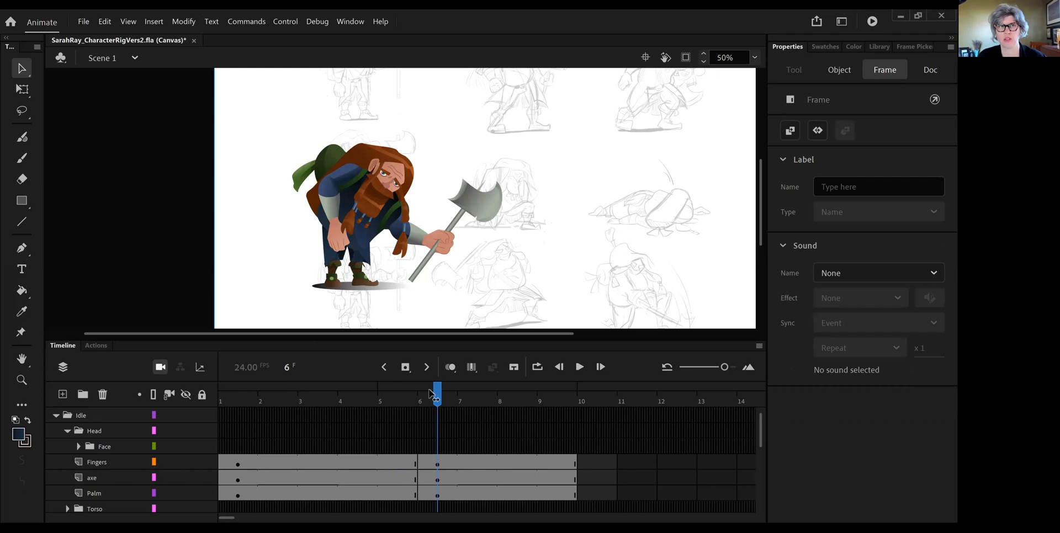
left_click(431, 394)
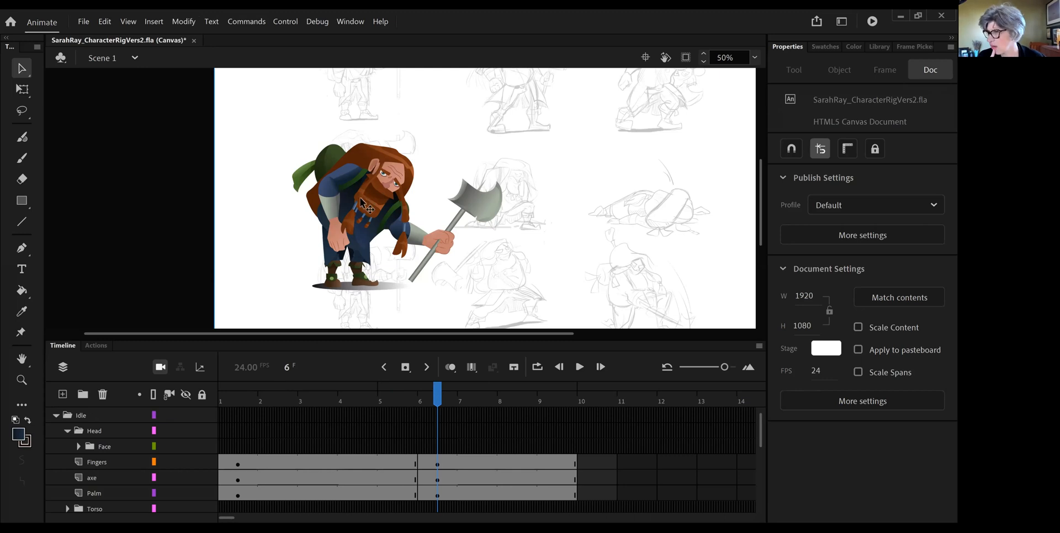
double_click(378, 204)
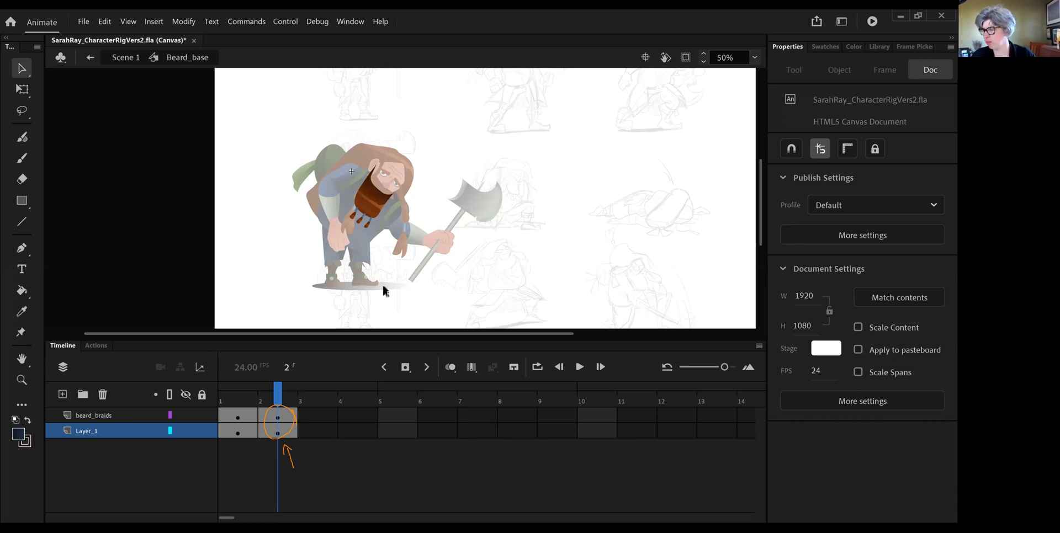
Break apart the beard and braid symbols on frame 2 of Beard_base into editable shapes and select a braid piece.
left_click(284, 418)
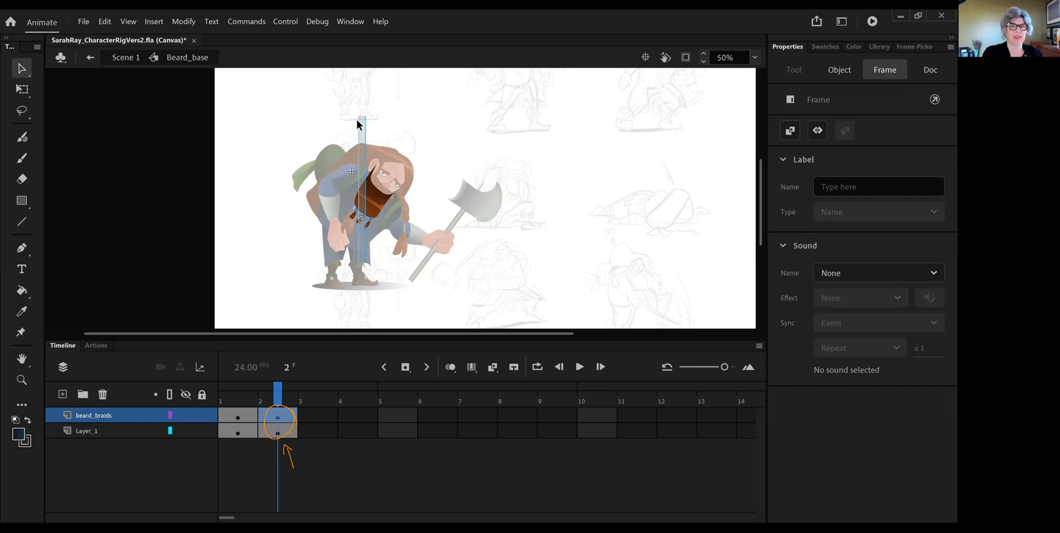
left_click(382, 223)
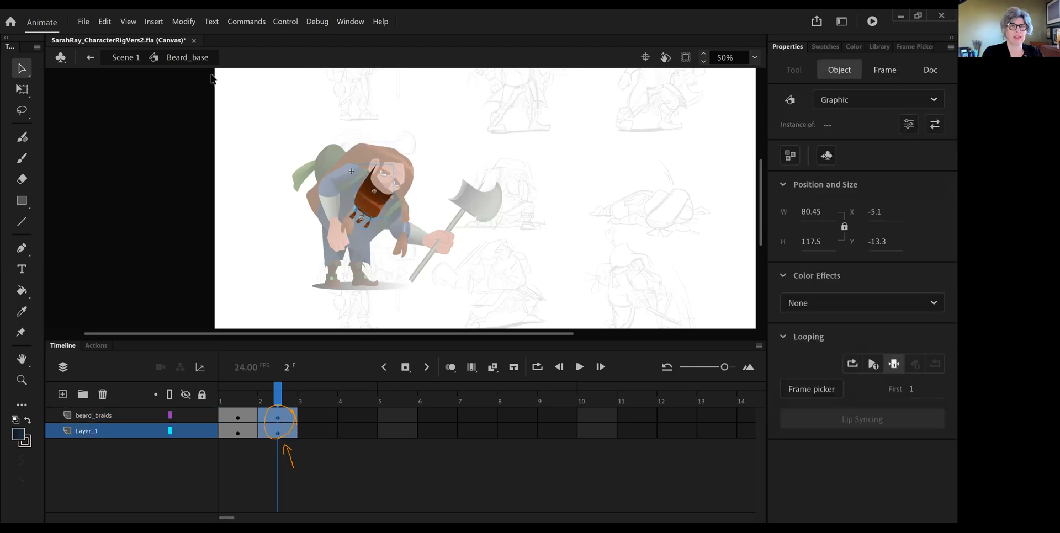
right_click(374, 213)
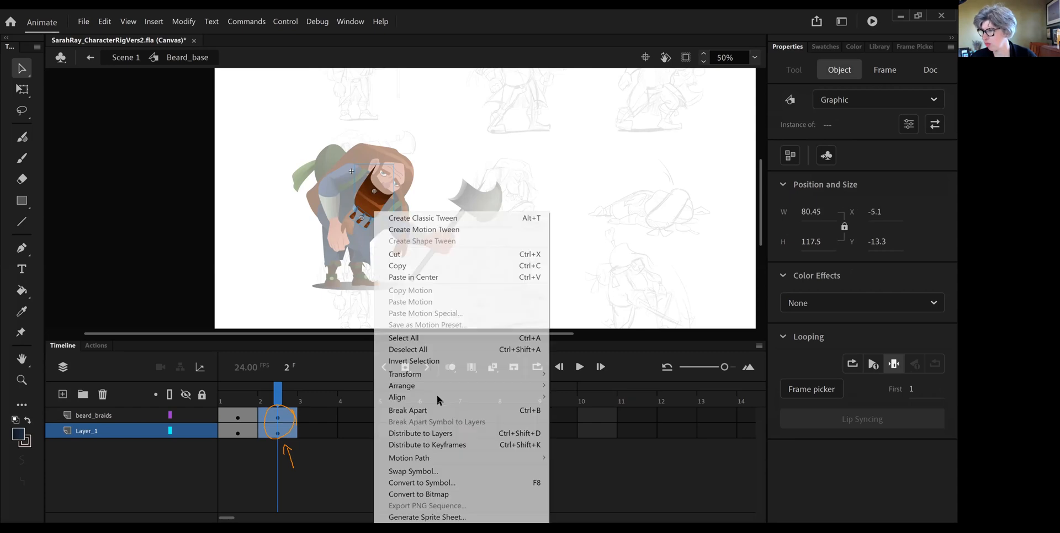
left_click(424, 411)
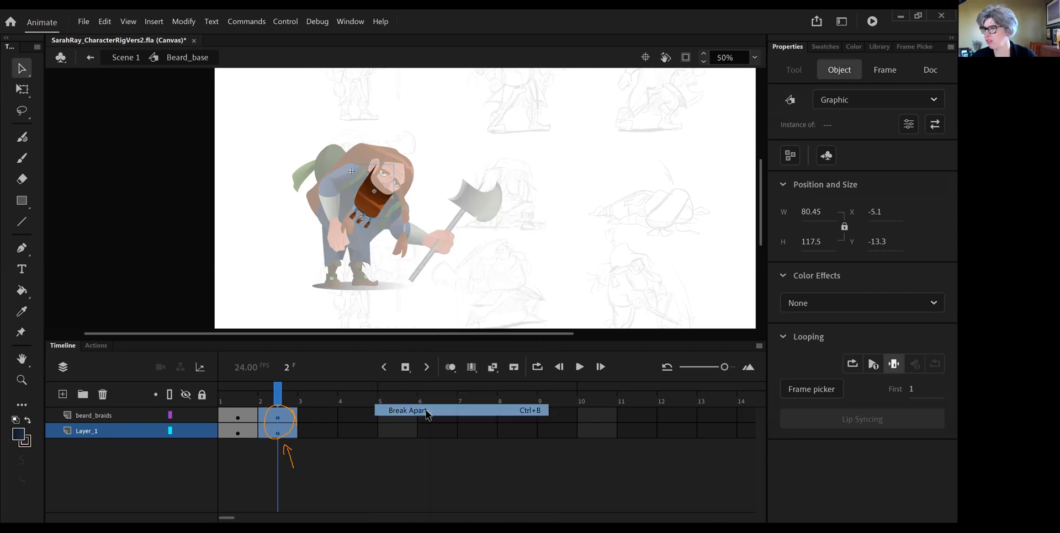
left_click(385, 274)
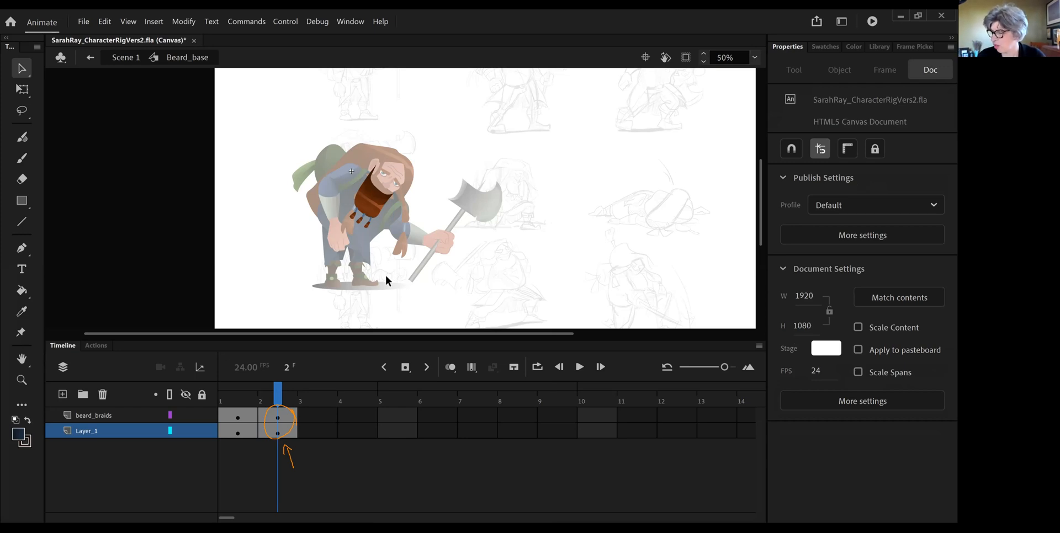
left_click(368, 223)
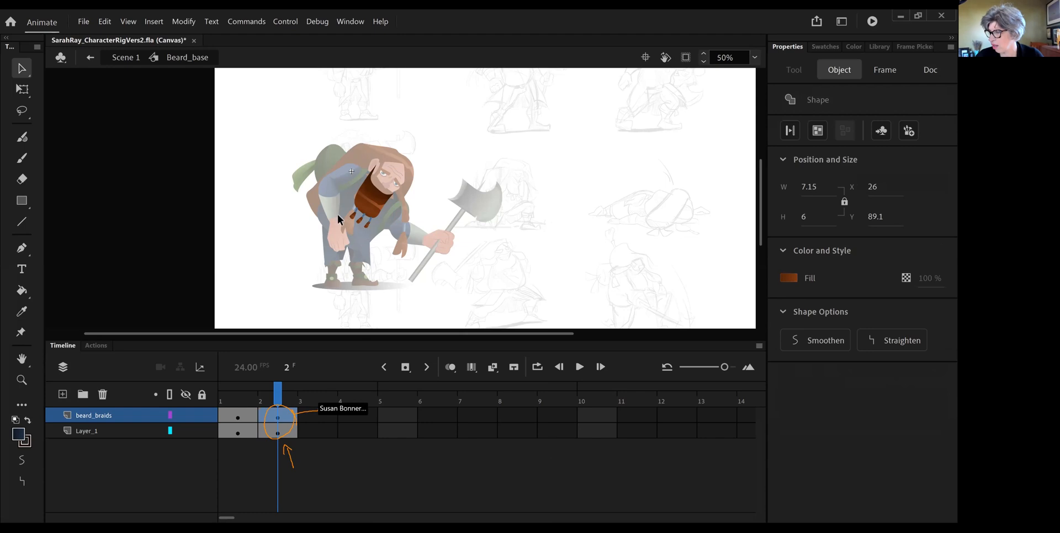
Temporarily hide Layer_1 to compare the braids on frames 1 and 2 of the beard_braids layer, and show it again.
left_click(278, 434)
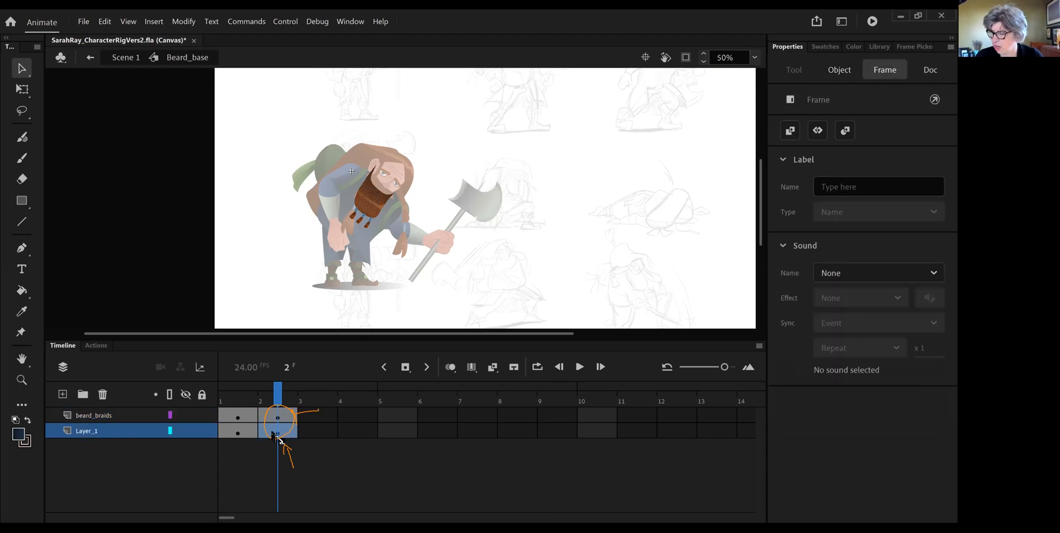
left_click(186, 431)
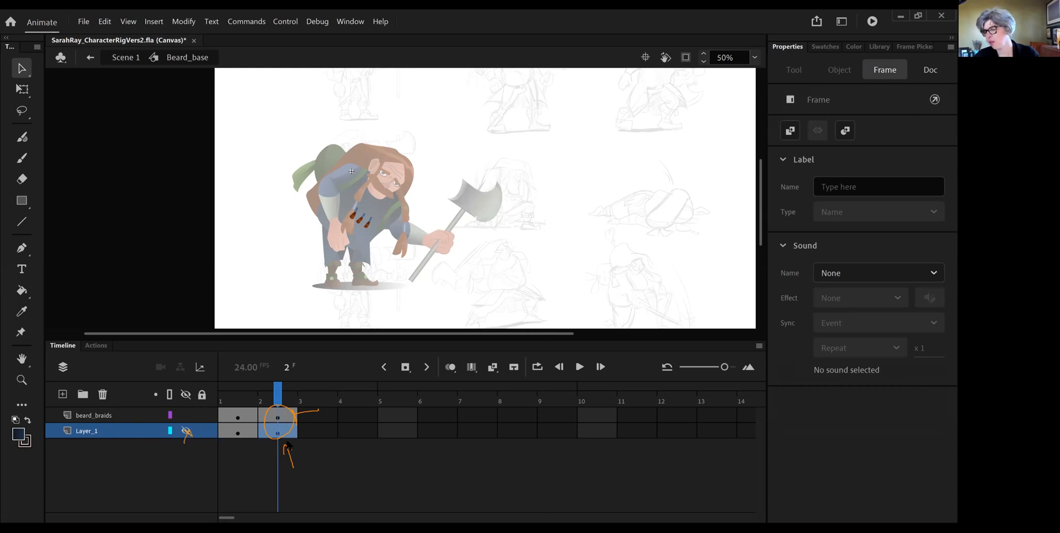
left_click(280, 417)
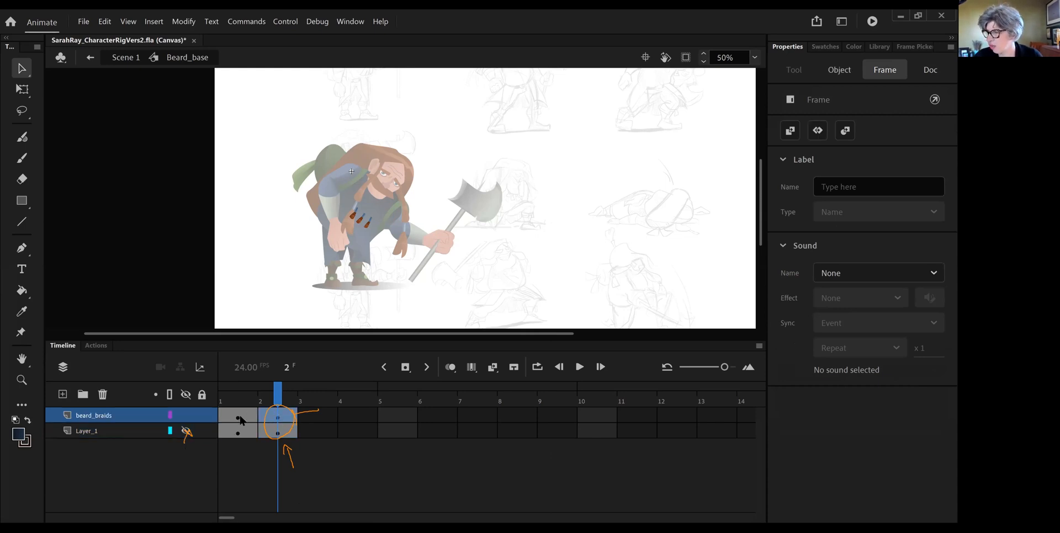
left_click(243, 418)
left_click(278, 421)
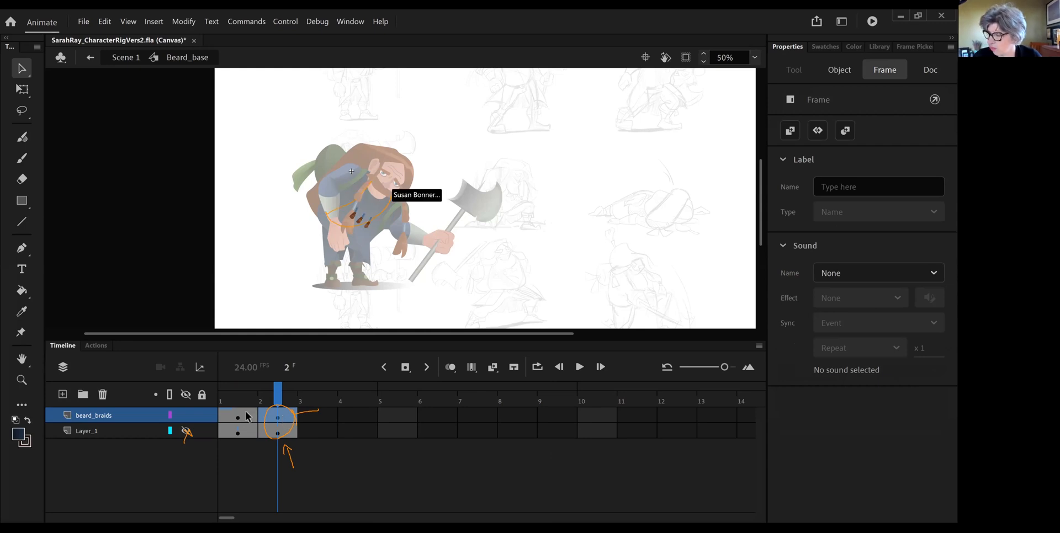
left_click(251, 432)
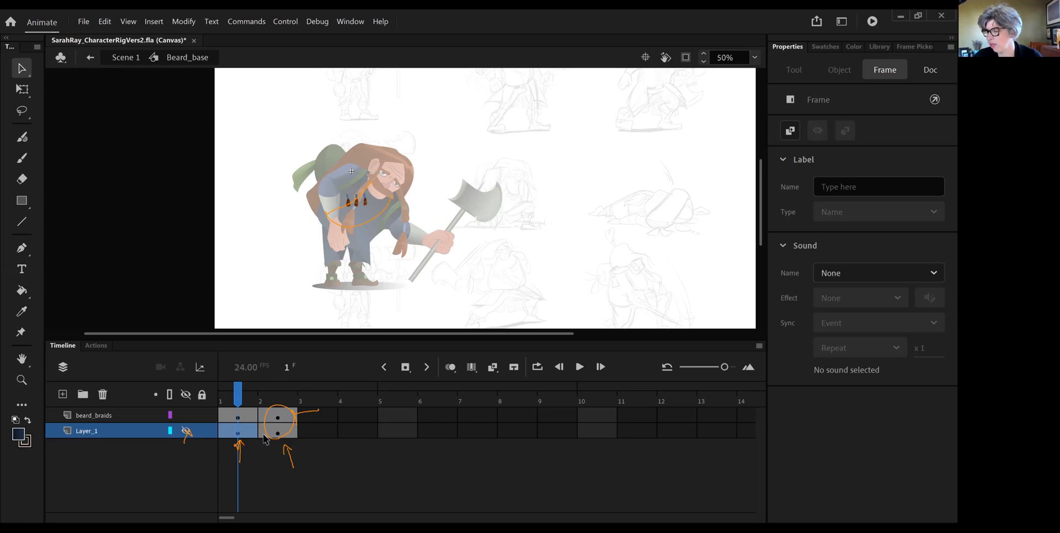
left_click(189, 431)
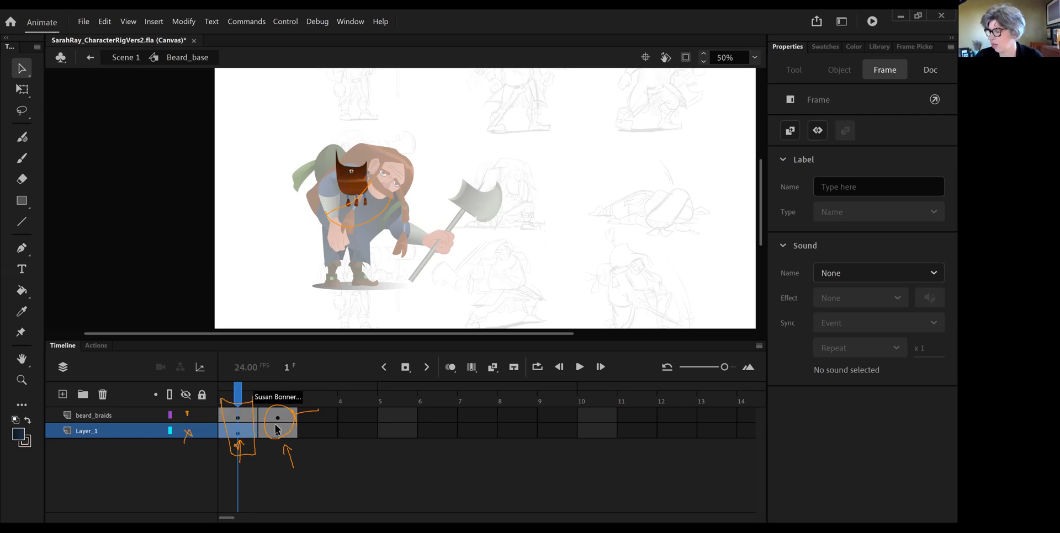
left_click(247, 418)
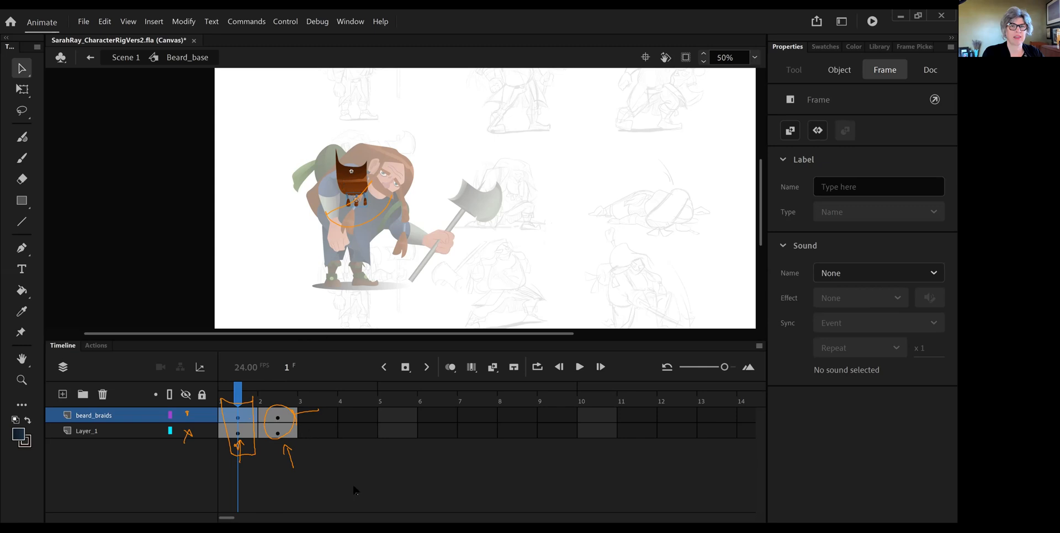
Return to Scene 1 at frame 1, expand the Face folder, and select the Beard layer's first keyframe.
left_click(114, 58)
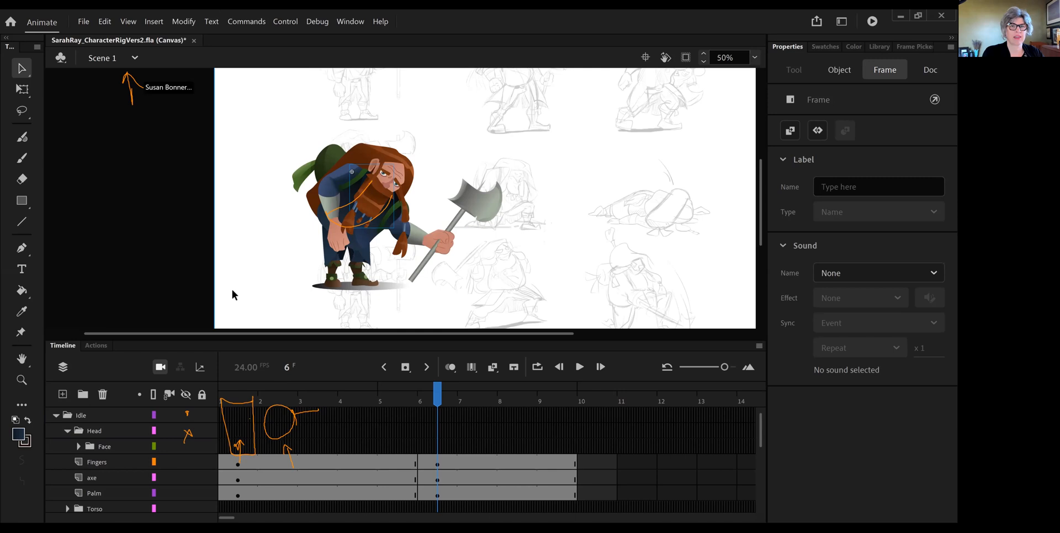
left_click_drag(438, 394, 190, 385)
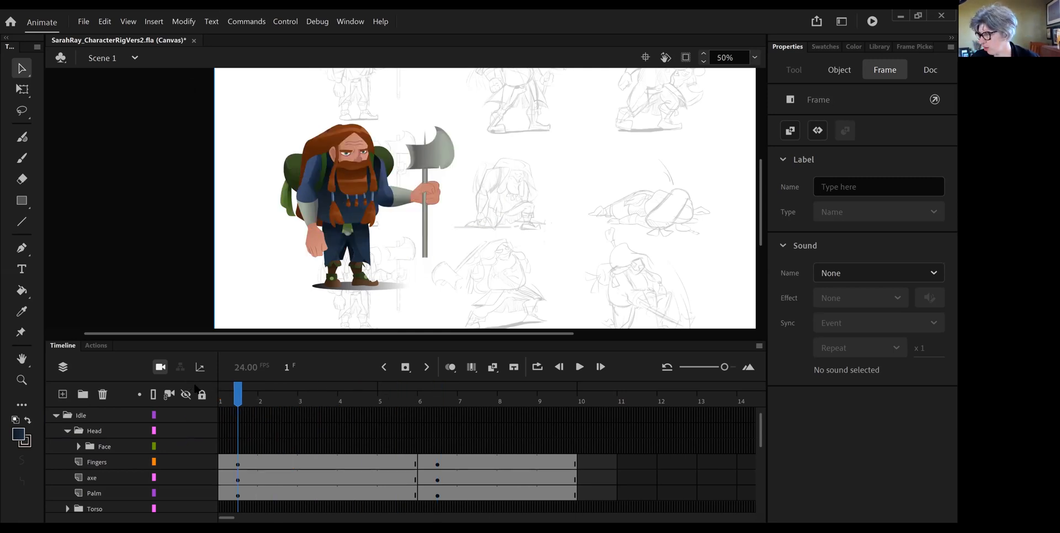
left_click(237, 397)
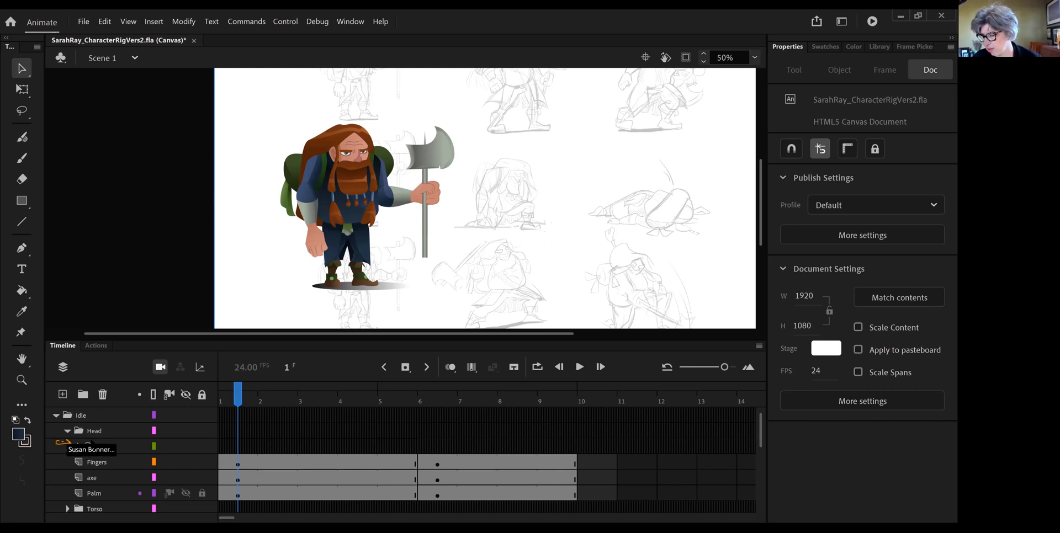
left_click(93, 430)
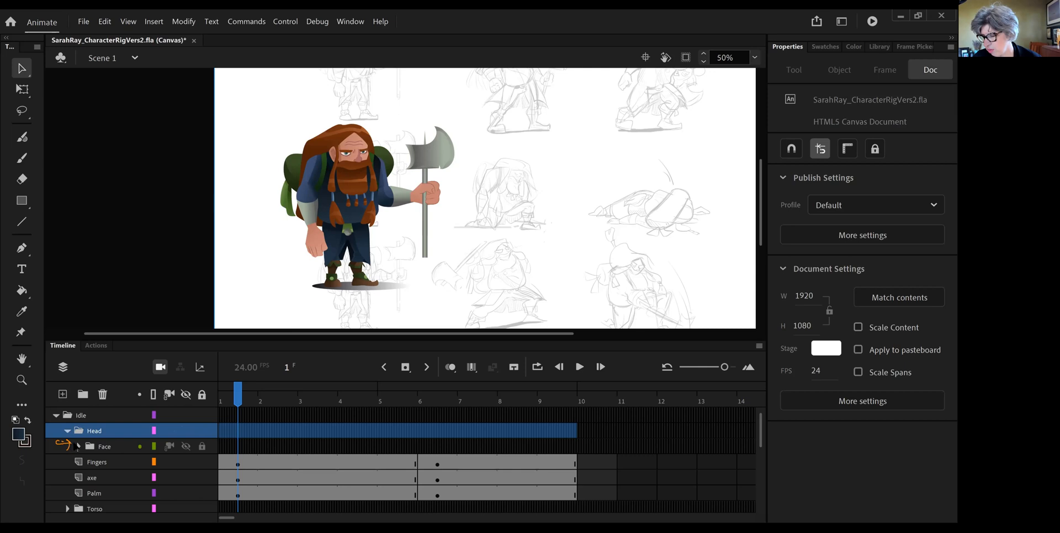
left_click(78, 446)
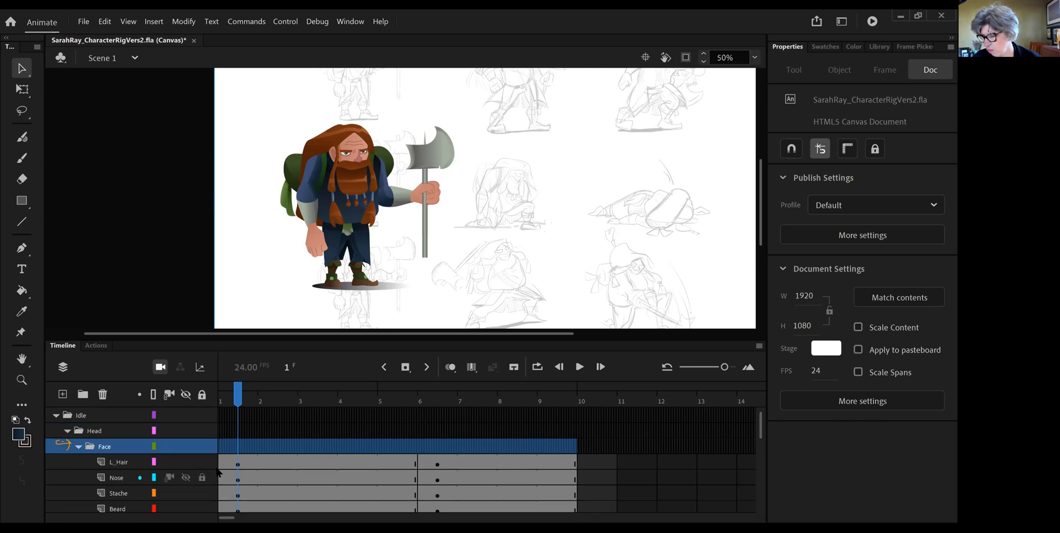
scroll(268, 480, "down", 1)
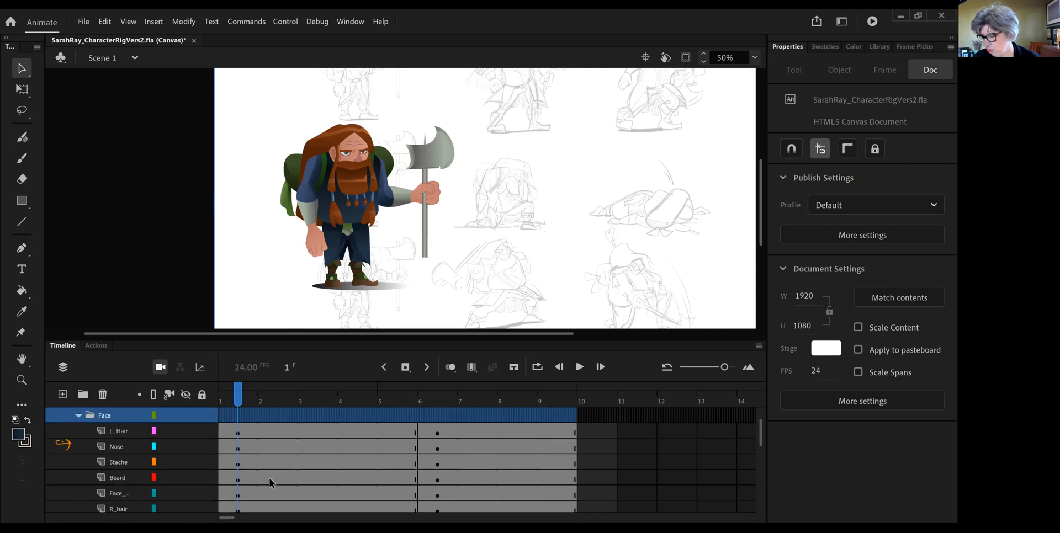
left_click(241, 481)
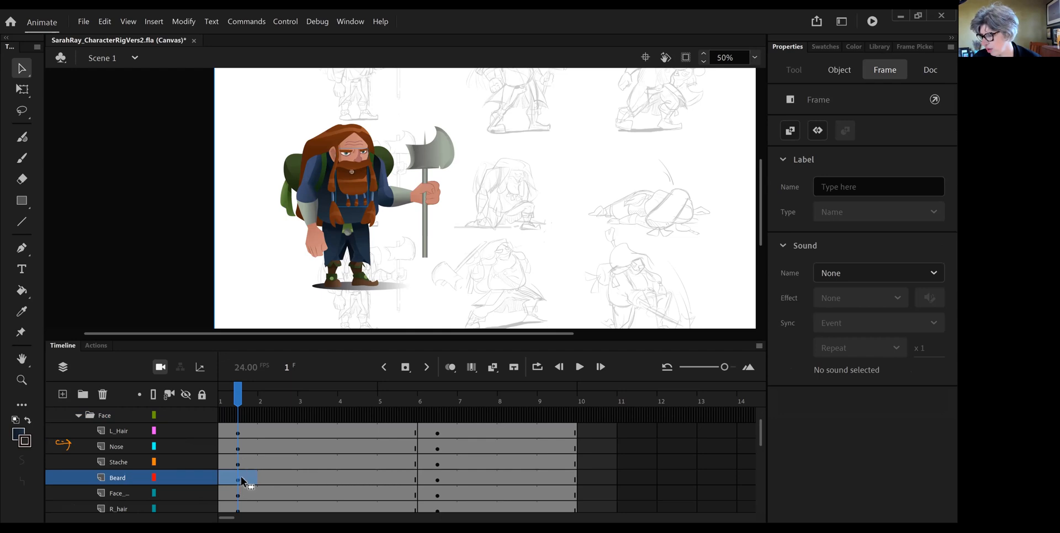
Open the idle dwarf's Beard_base symbol in place and break apart its beard braids instance on frame 1.
double_click(362, 185)
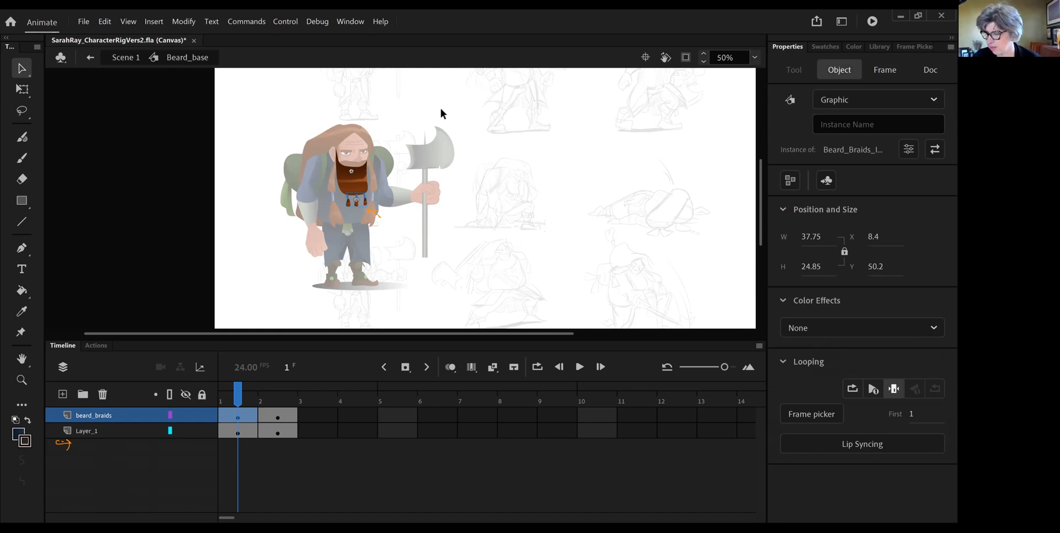
right_click(357, 207)
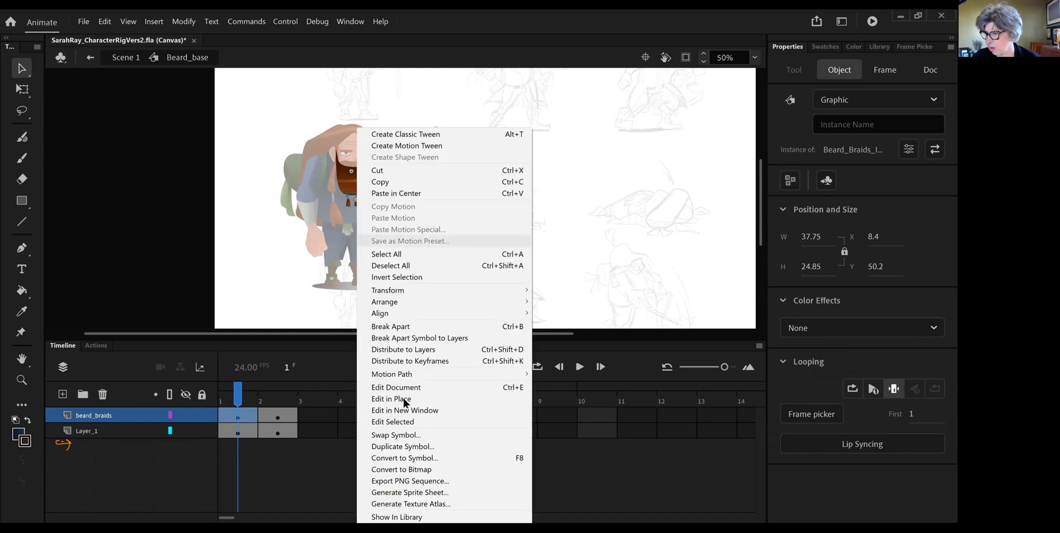
left_click(394, 330)
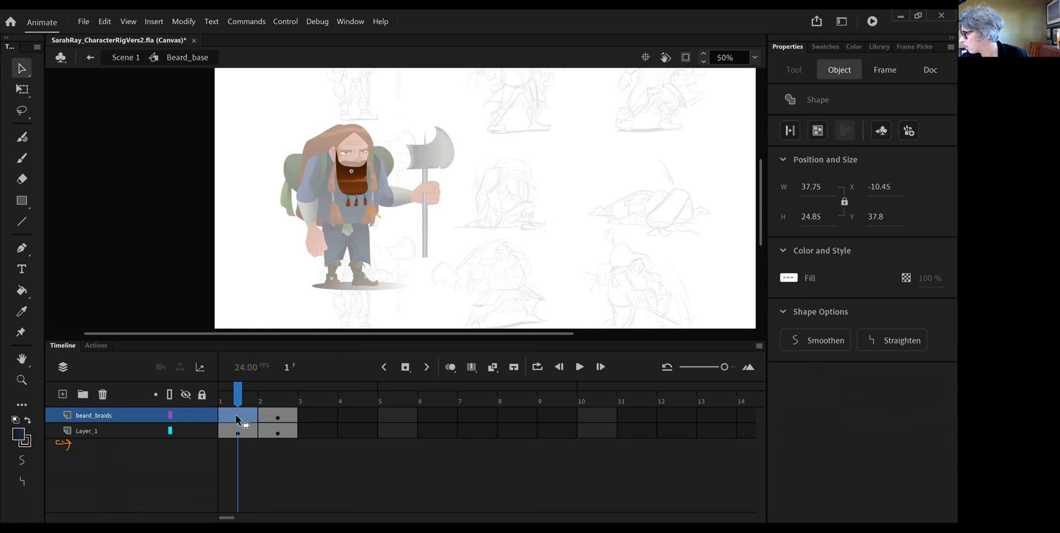
Locate the Beard_Braids_IDLE symbol in the library and look through the symbol list around it.
key("ctrl+l")
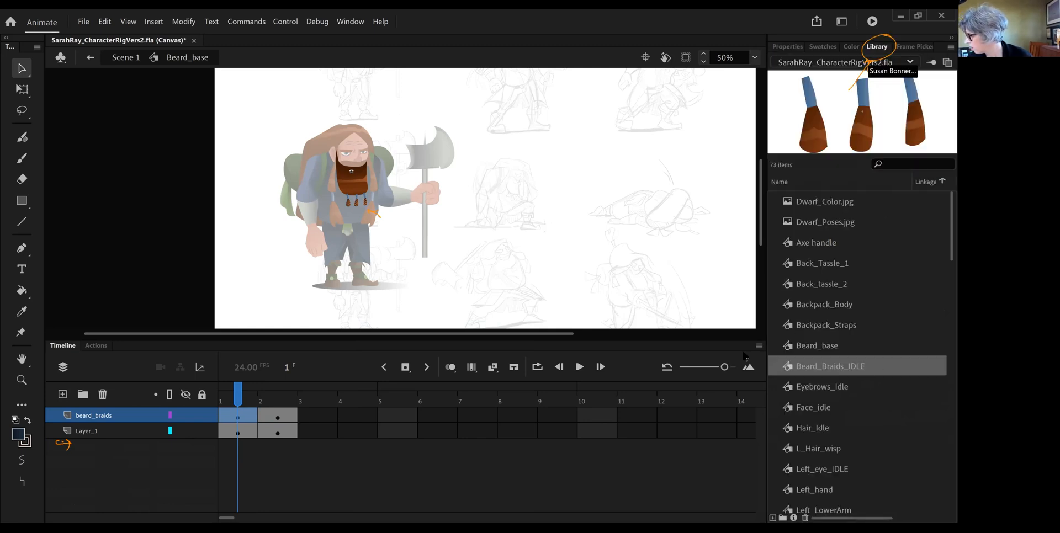
left_click(874, 367)
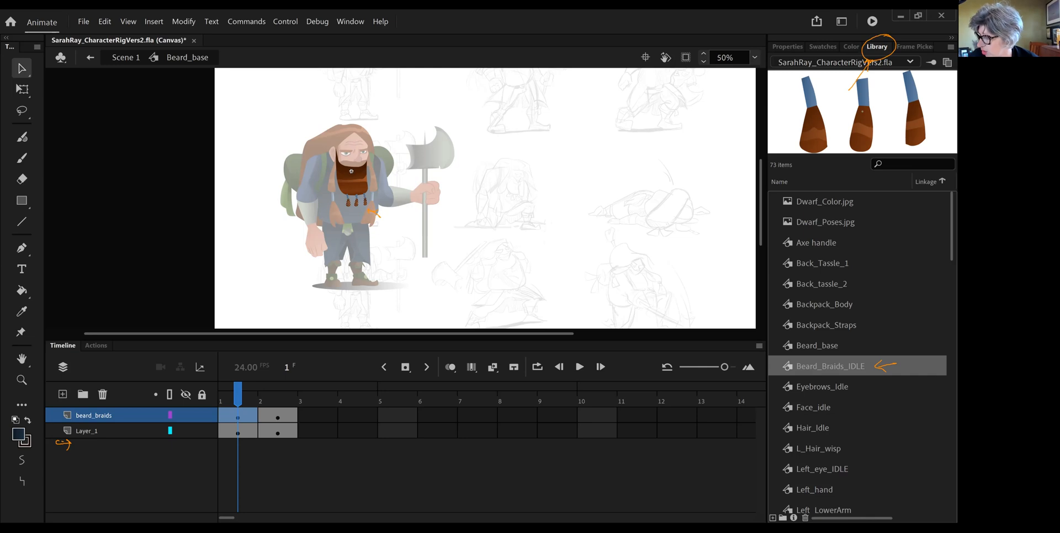
scroll(858, 353, "down", 5)
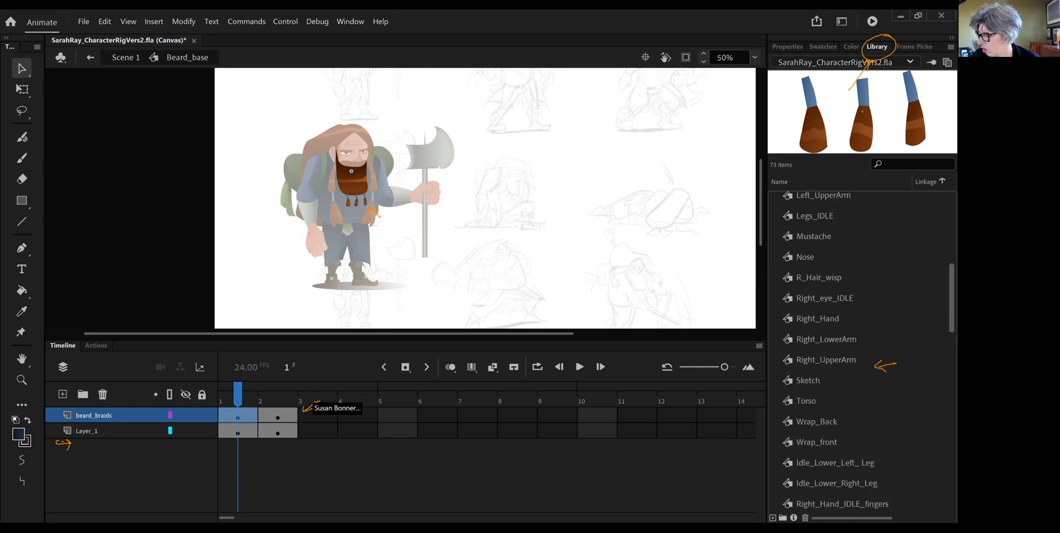
scroll(858, 366, "up", 5)
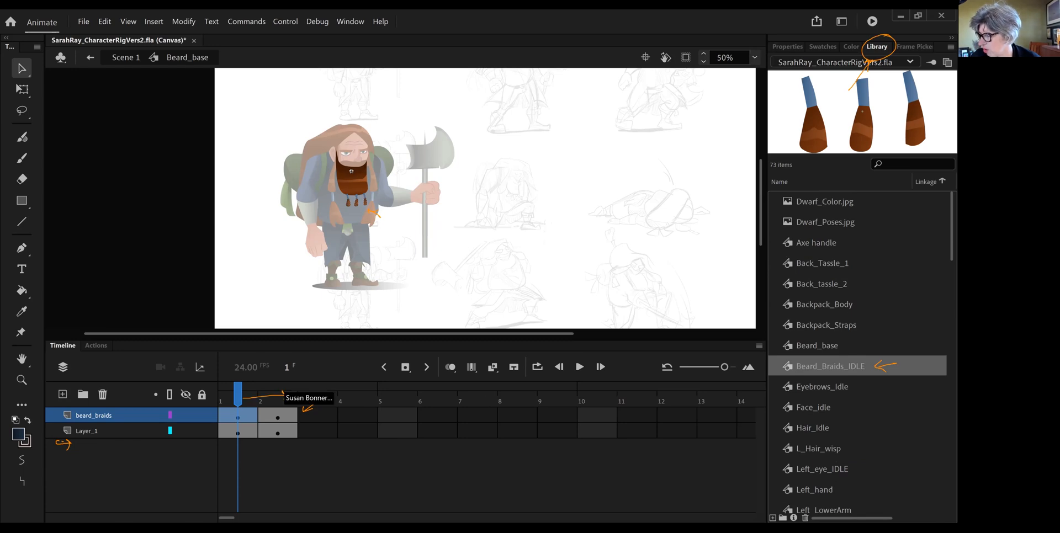
Check both layers' keyframes on frames 1 and 2, and break apart the beard symbol on Layer_1's frame 1.
left_click(288, 417)
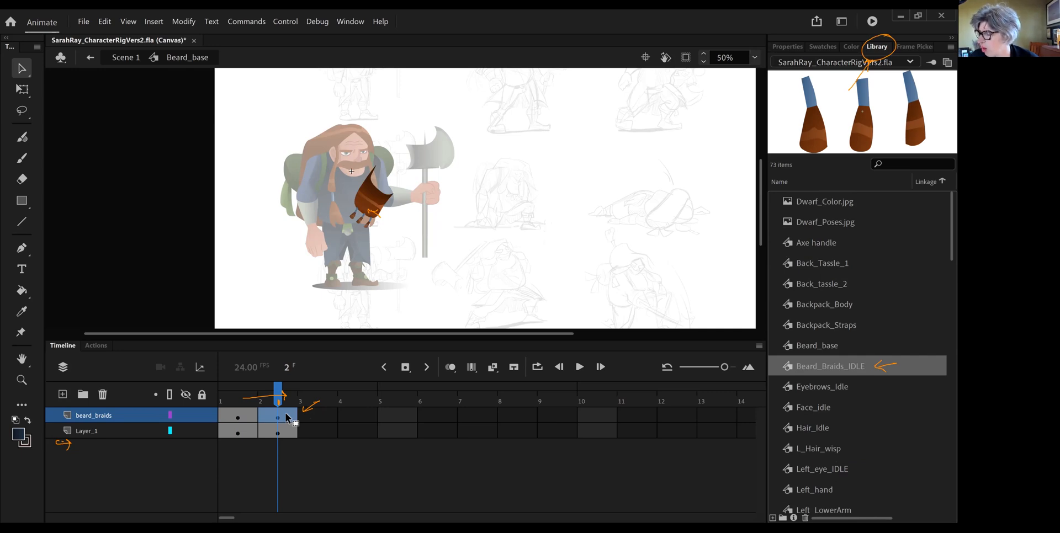
left_click(288, 433)
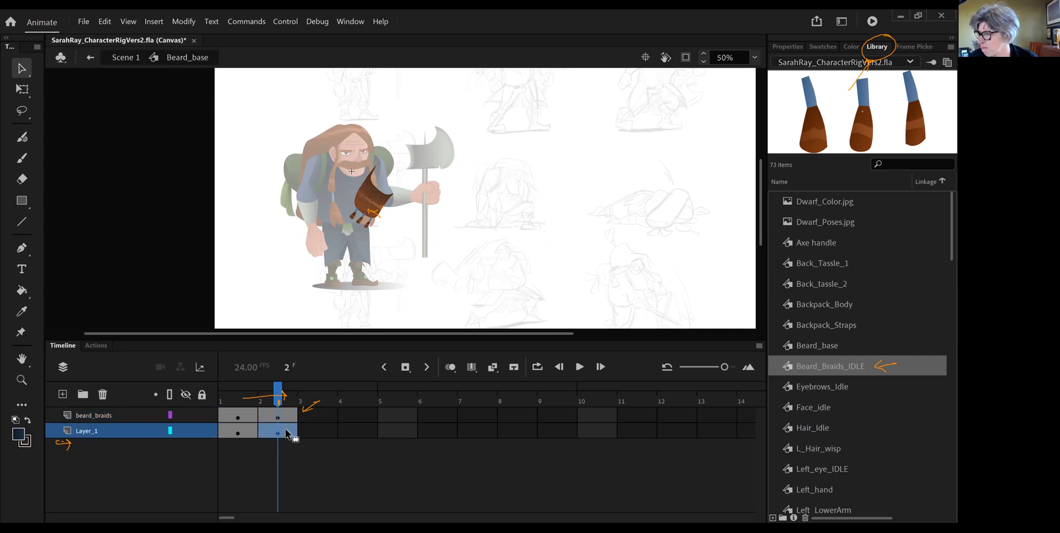
left_click(244, 416)
left_click(242, 433)
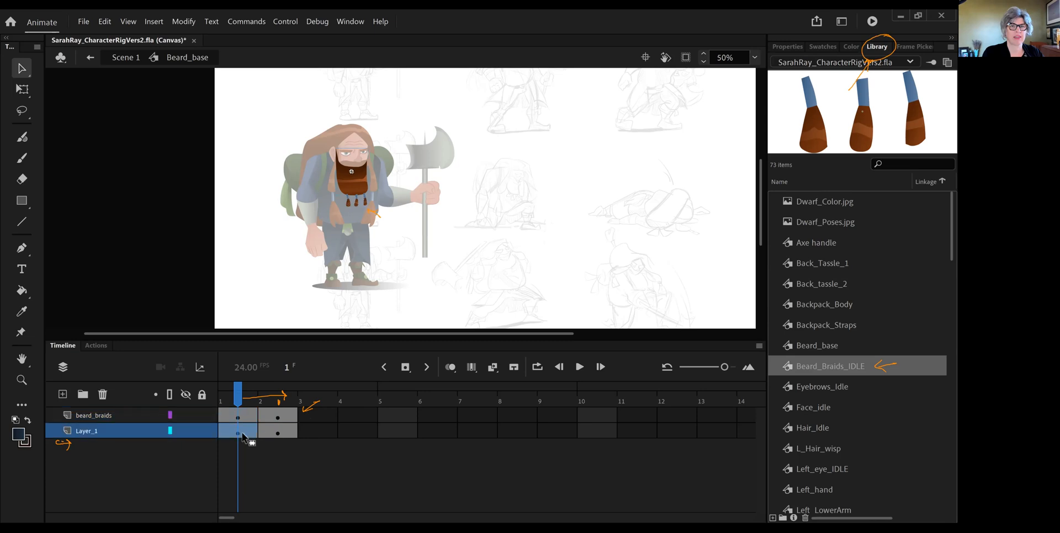
right_click(356, 179)
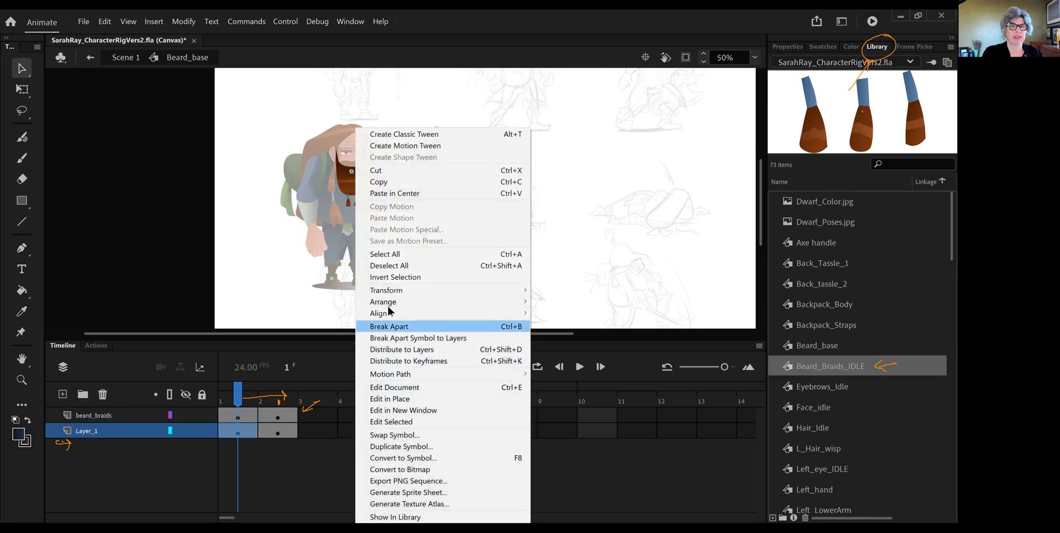
left_click(391, 326)
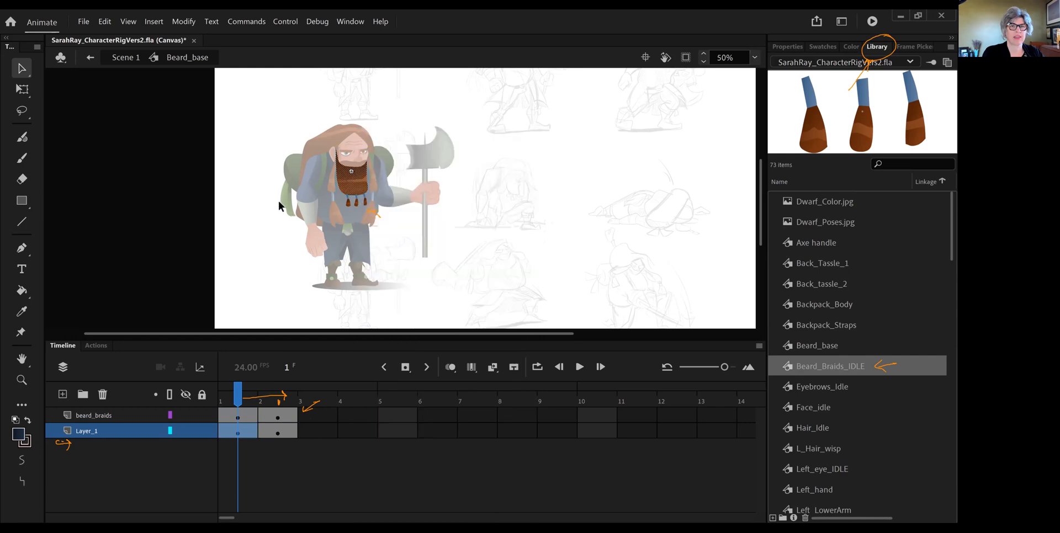
Review the broken-apart beard and braid shapes by switching between frames 1 and 2 of Beard_base.
left_click(247, 415)
left_click(278, 432)
left_click(278, 416)
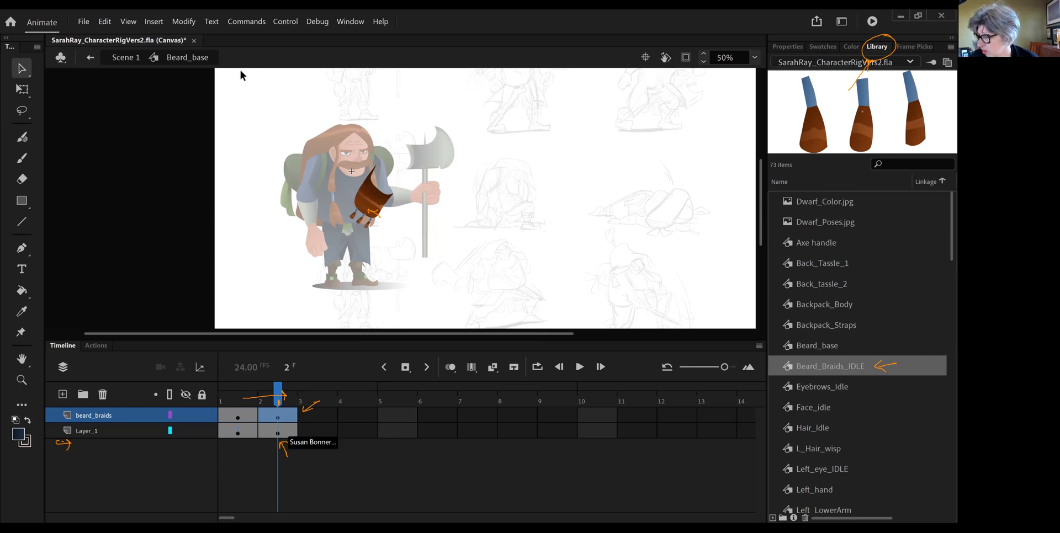
key("comma")
left_click(368, 185)
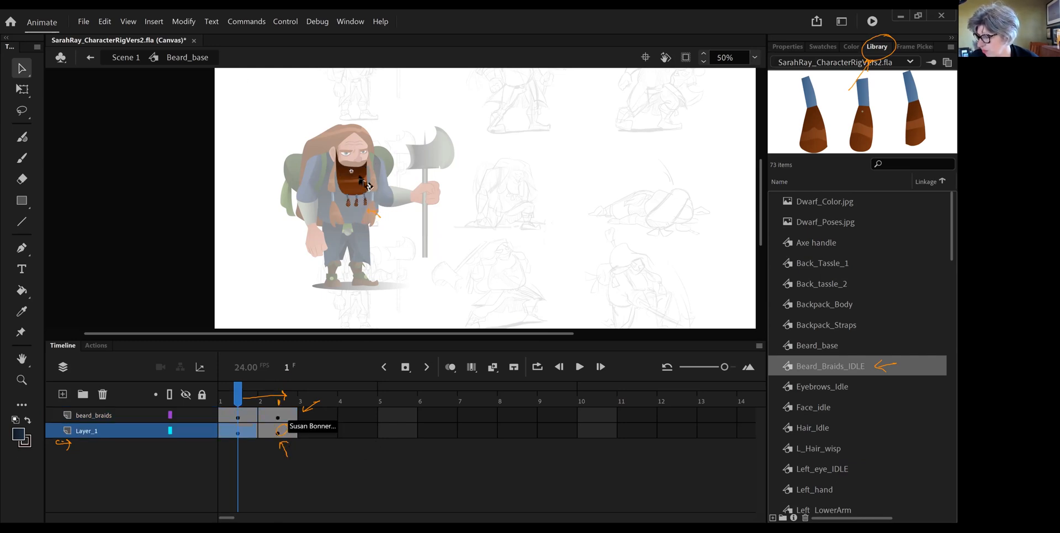
left_click(236, 434)
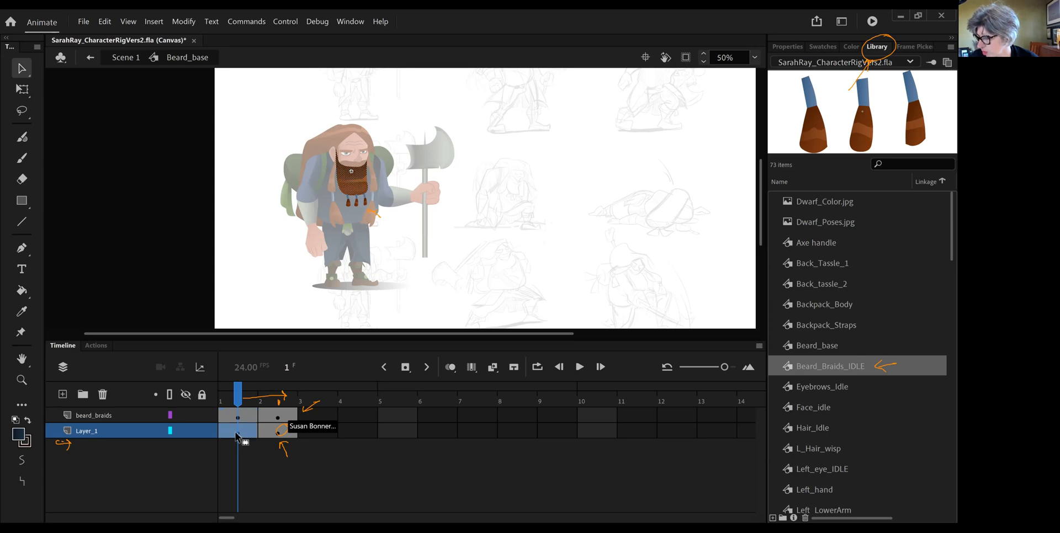
Try reshaping the broken-apart beard artwork on frame 2 of Layer_1 with an Envelope transform.
left_click(280, 431)
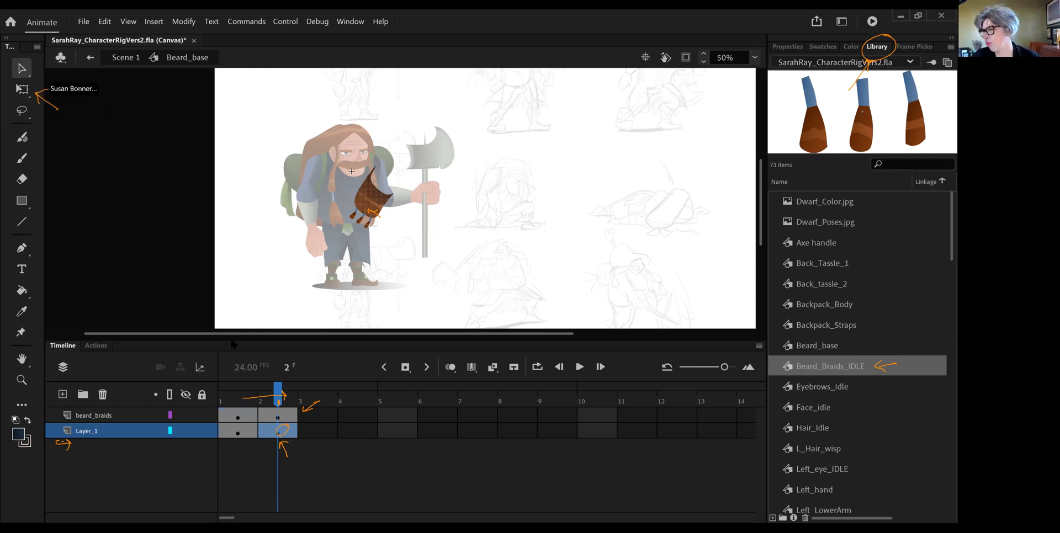
left_click(23, 90)
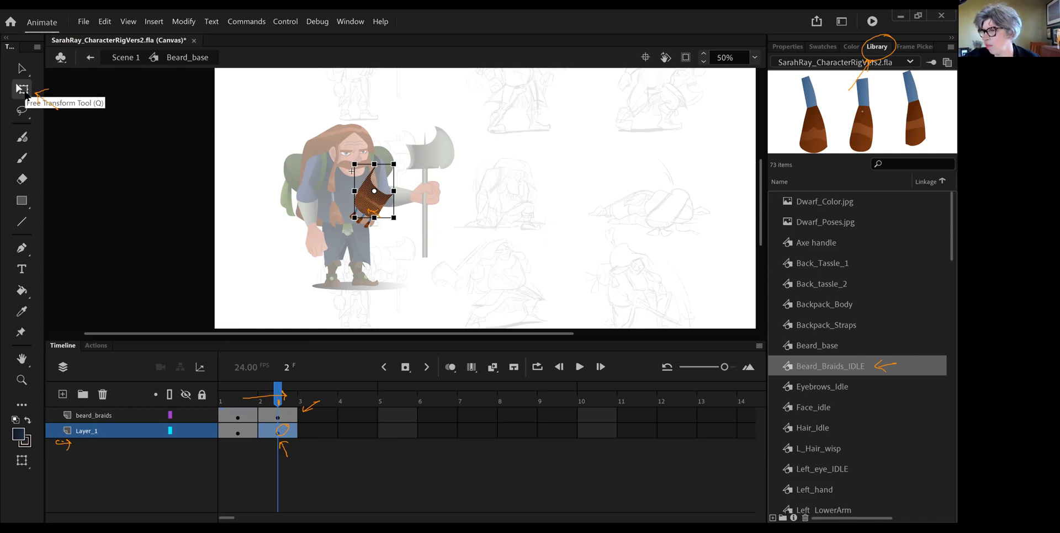
left_click(186, 23)
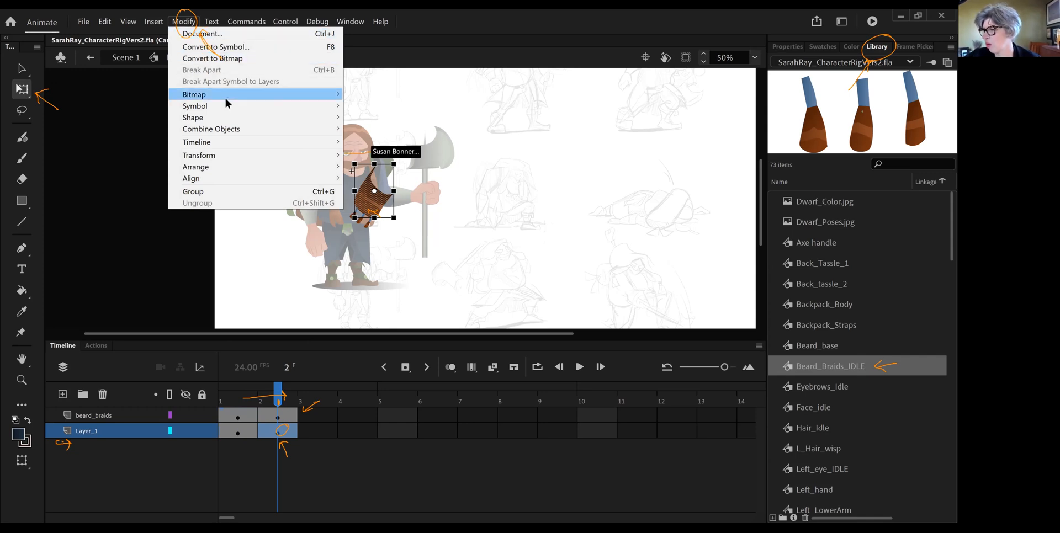
mouse_move(229, 156)
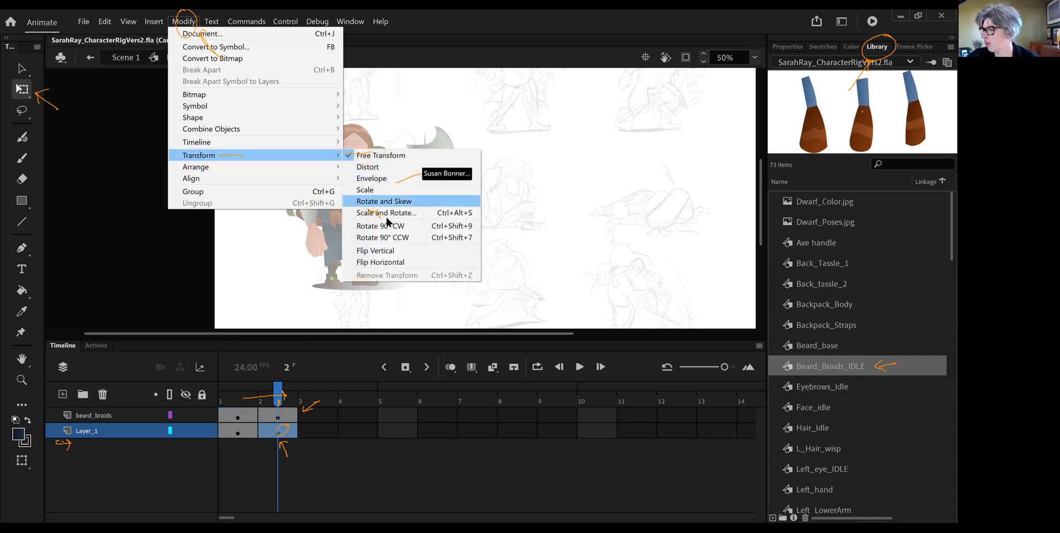
left_click(395, 179)
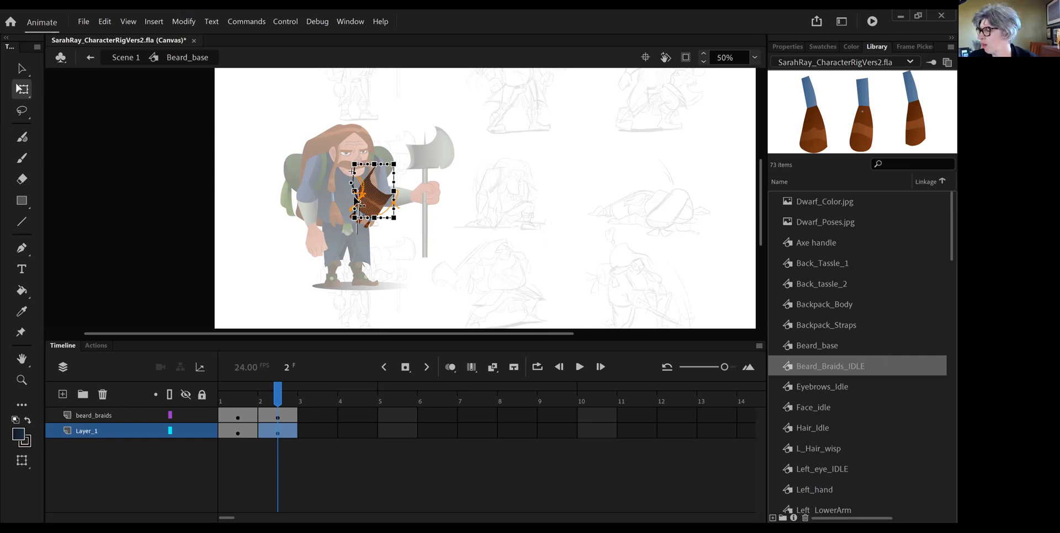
left_click_drag(355, 200, 362, 190)
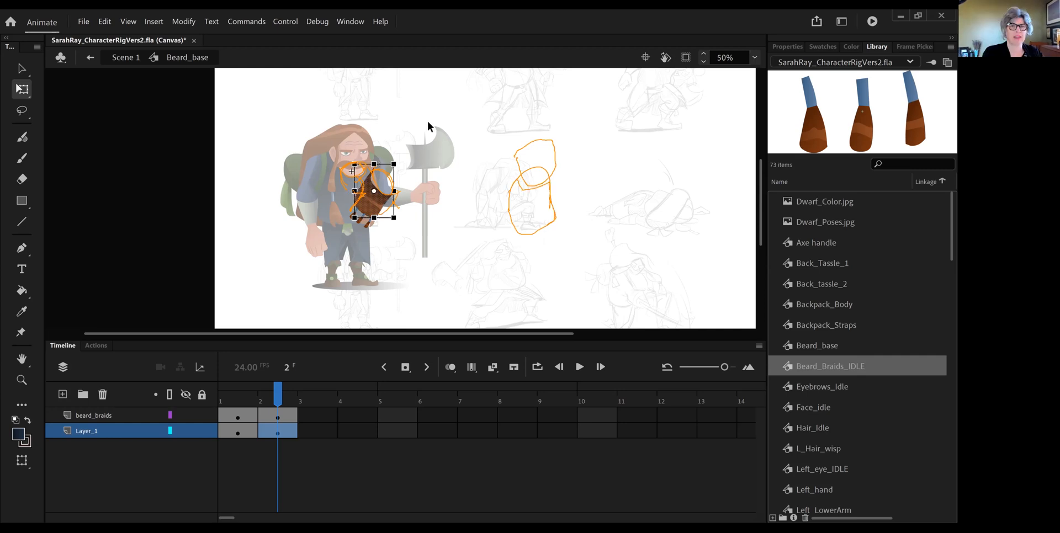
Return to Scene 1 and compare beard poses 1 and 2 in the Frame Picker for the Beard layer's frame 6 keyframe.
left_click(472, 201)
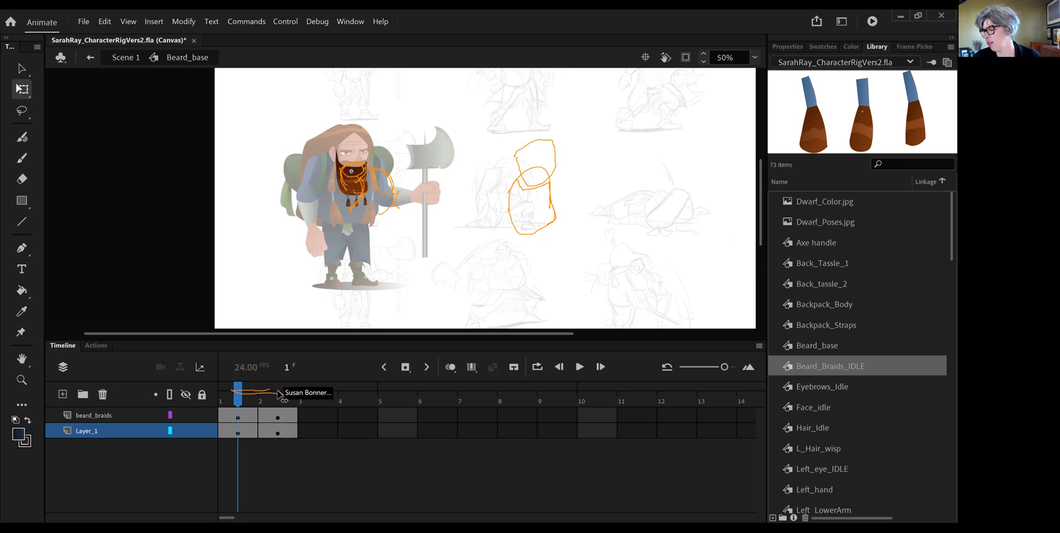
left_click(126, 58)
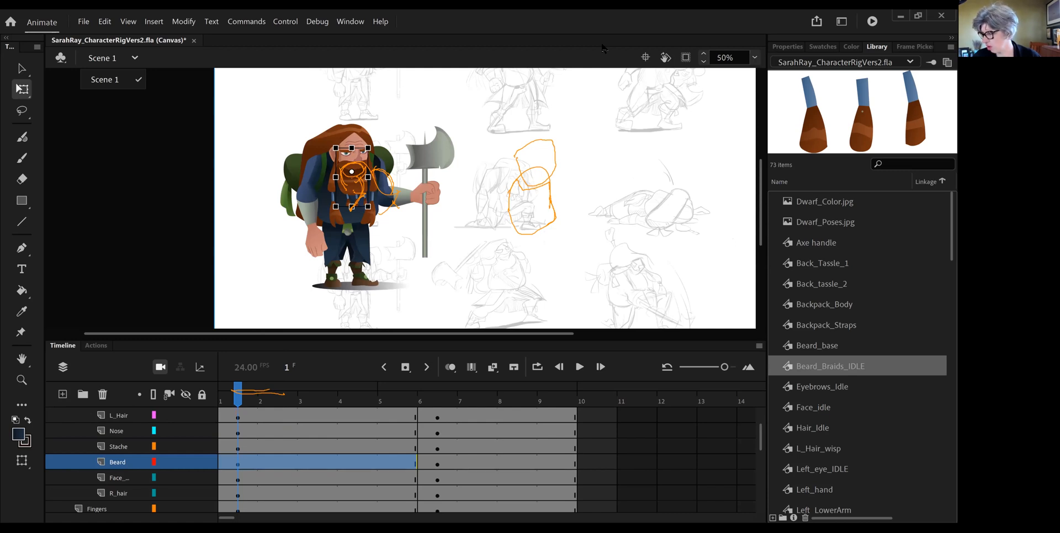
mouse_move(402, 390)
left_mouse_down()
mouse_move(437, 389)
mouse_move(393, 389)
left_mouse_up()
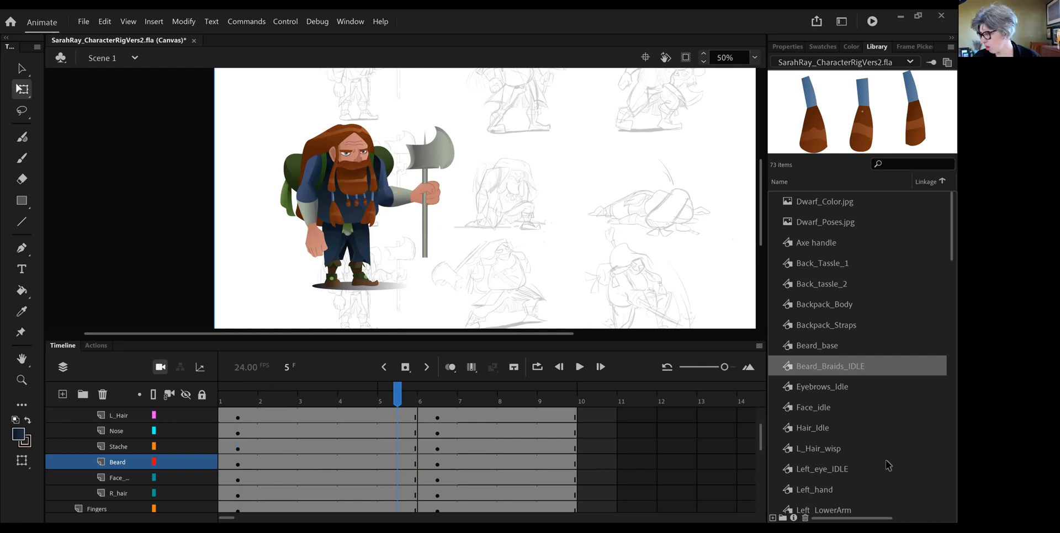
left_click(437, 422)
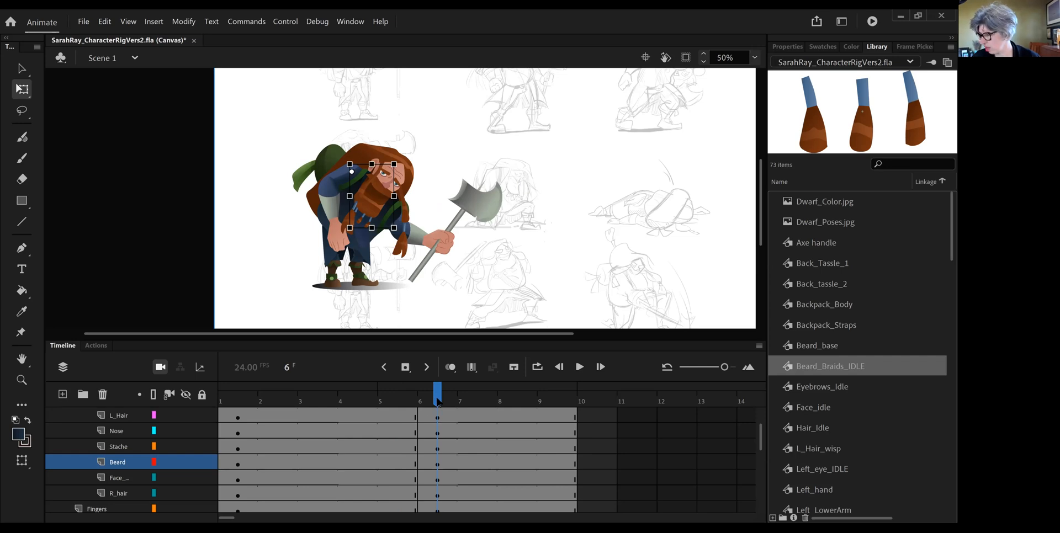
left_click(437, 467)
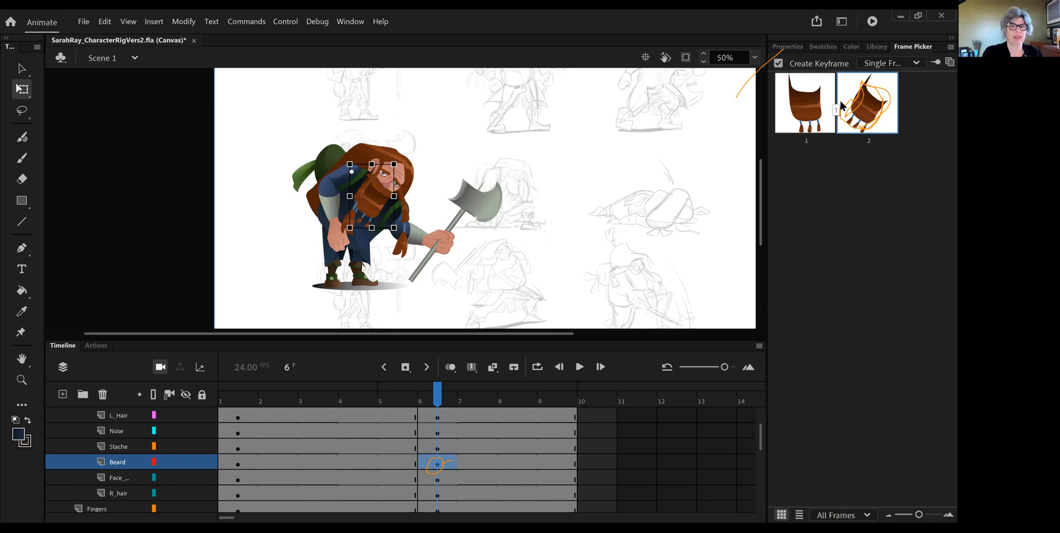
left_click(822, 109)
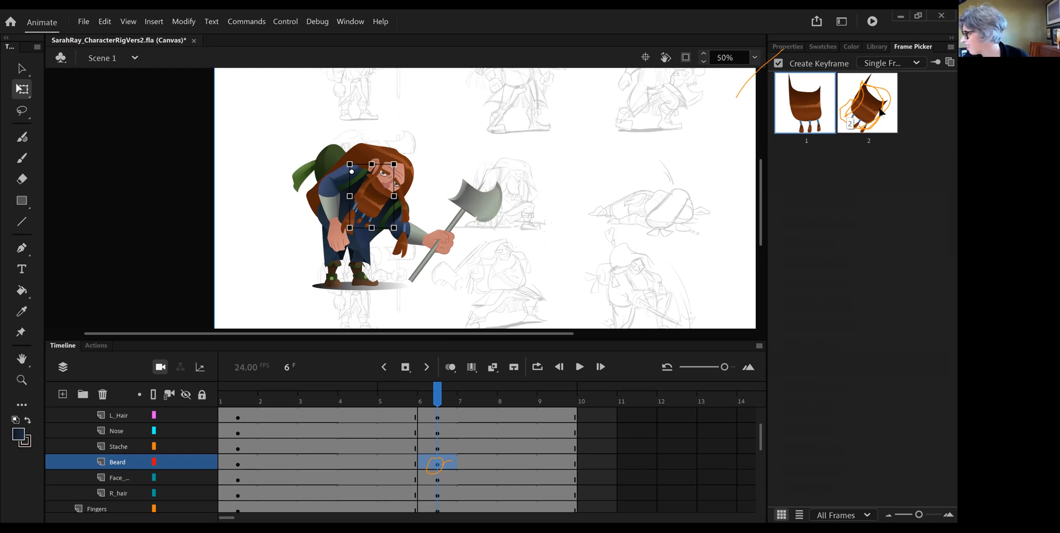
left_click(885, 112)
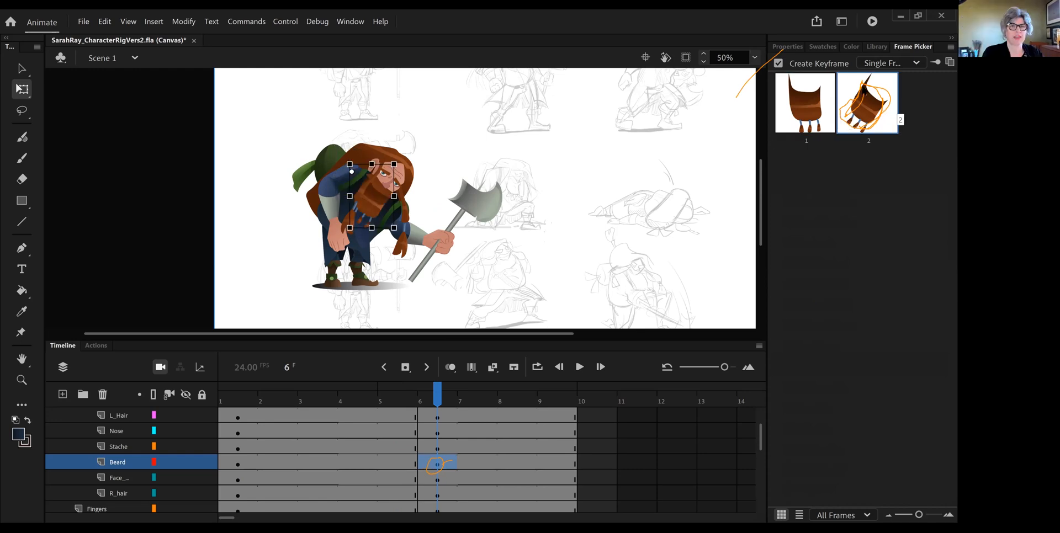
Open the frame 6 beard symbol in place, examine Layer_1's artwork on frame 2, and return to Scene 1.
double_click(384, 213)
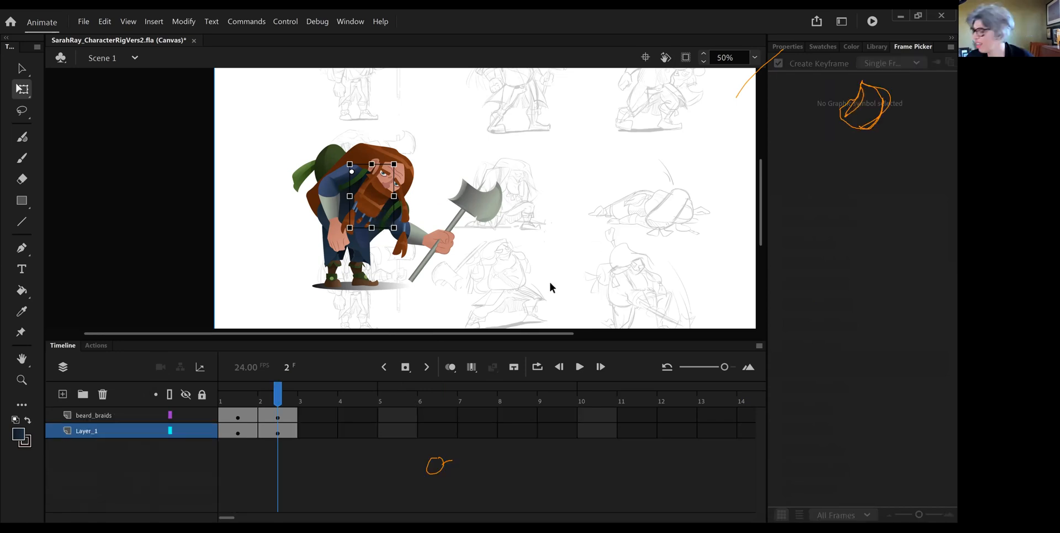
left_click(290, 433)
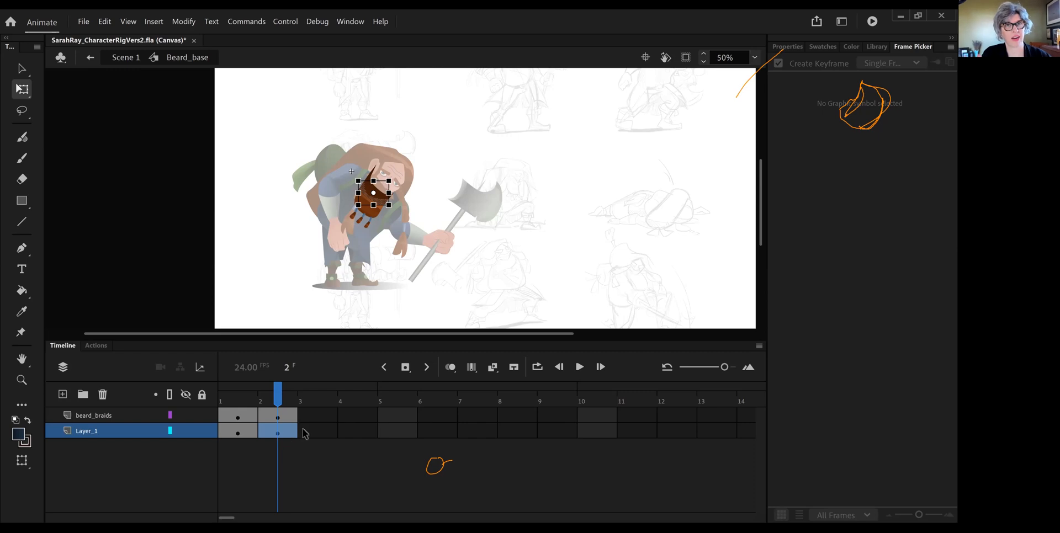
left_click(287, 432)
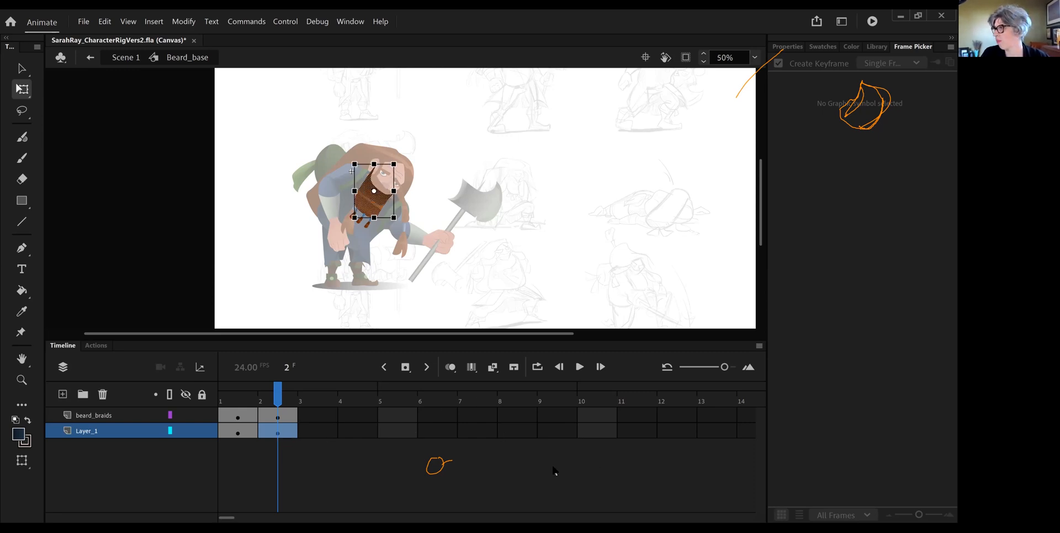
left_click(126, 57)
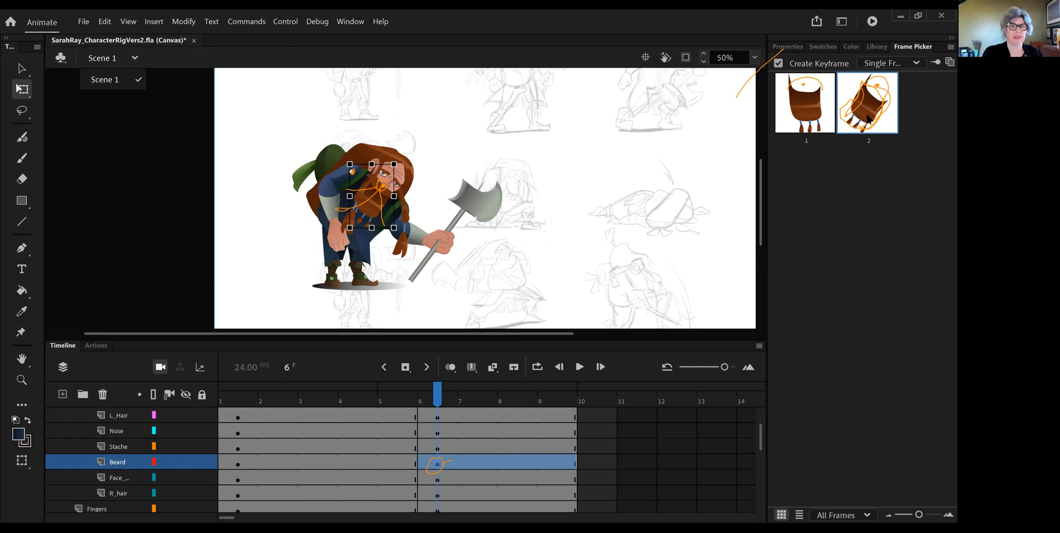
Move the frame 6 beard's transformation point onto the upper beard near the mouth and compare it with the frame 1 pose.
double_click(352, 172)
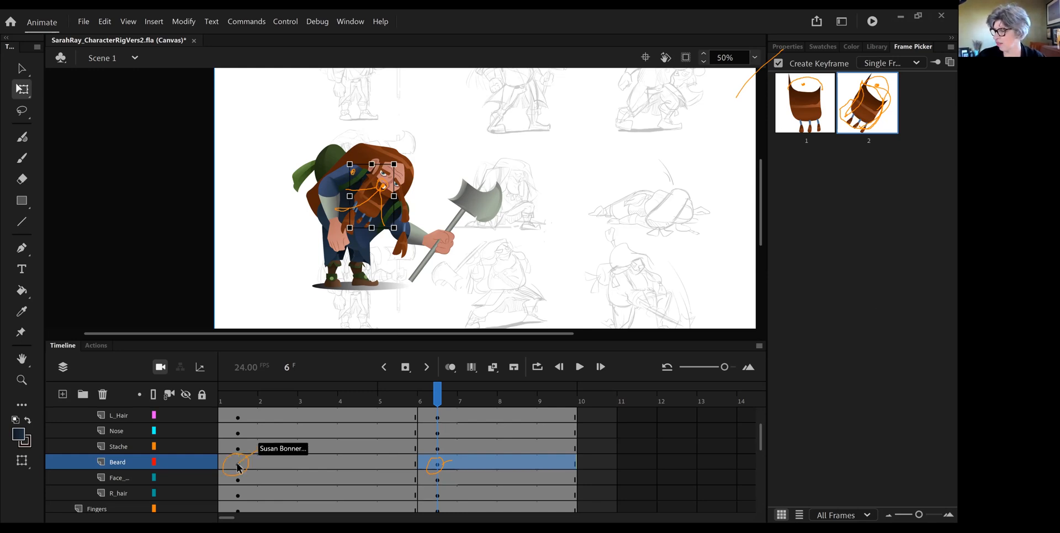
key("alt+comma")
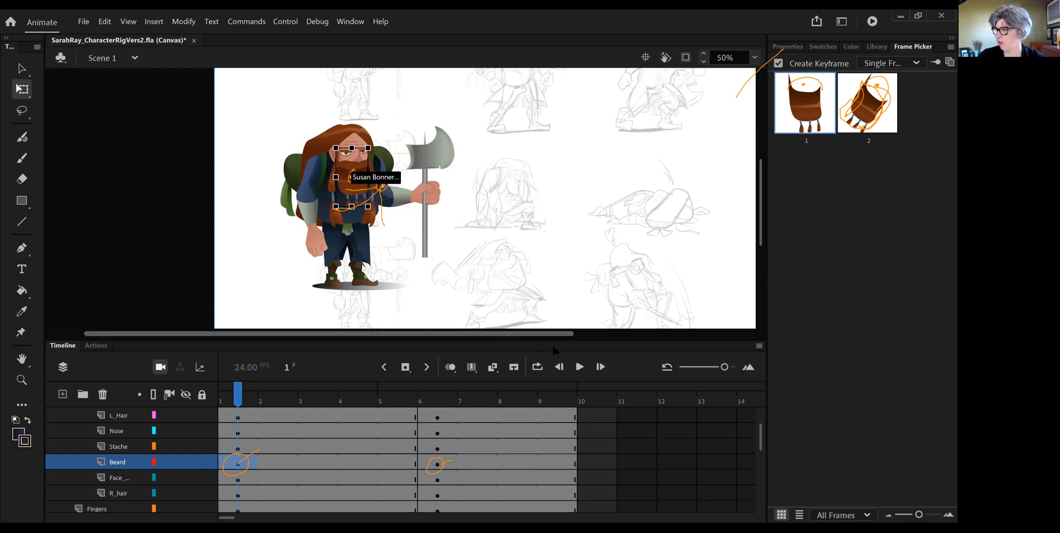
left_click(352, 179)
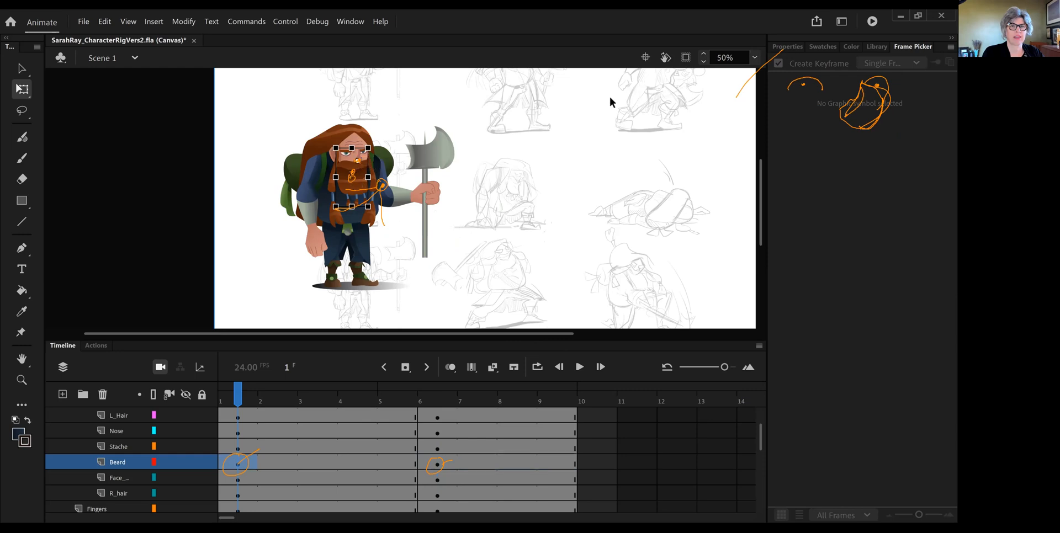
left_click(442, 464)
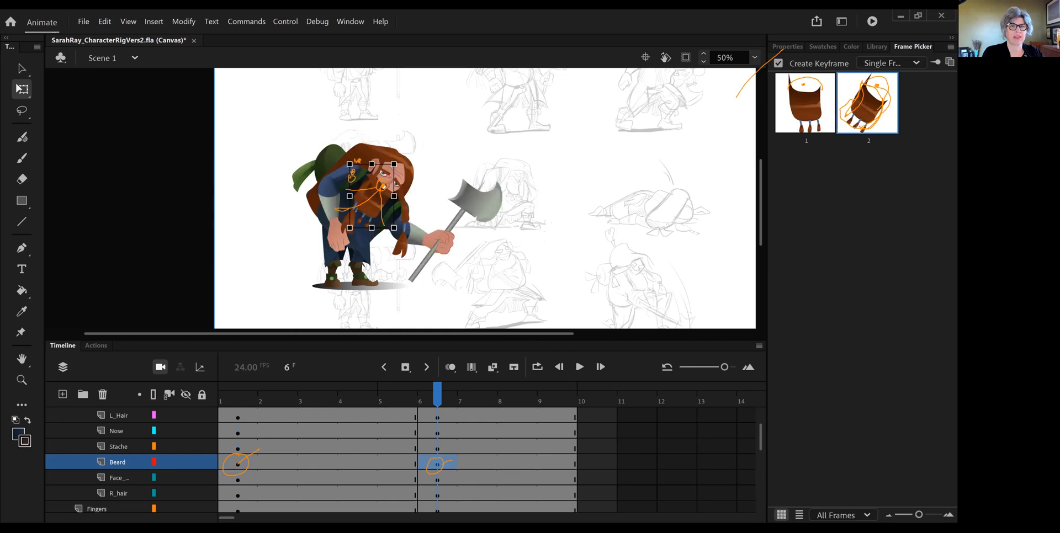
Try moving the frame 1 beard's transformation point up to the mouth, and compare it with the frame 6 pose.
left_click(242, 466)
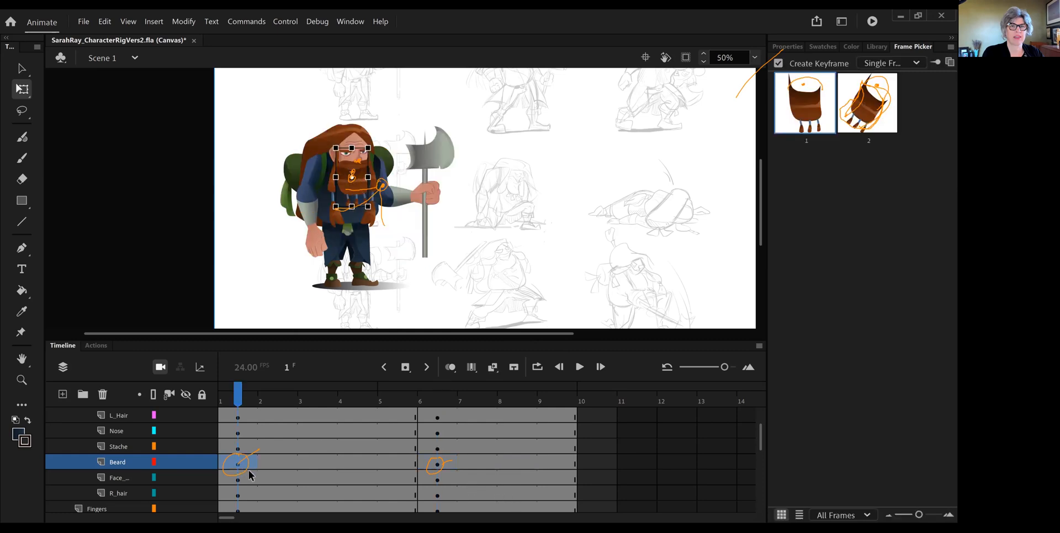
left_click(353, 181)
left_click_drag(356, 165, 357, 159)
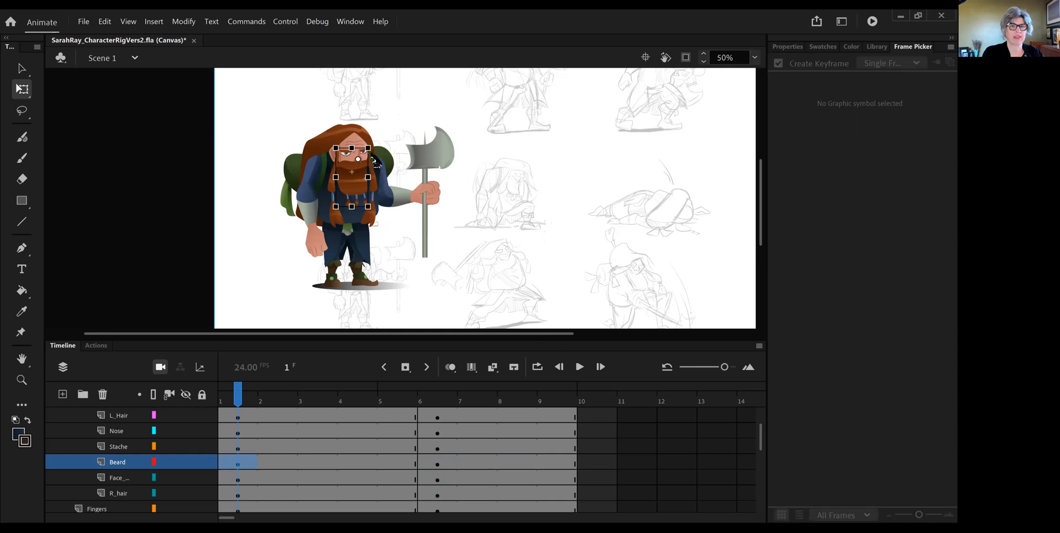
left_click(438, 464)
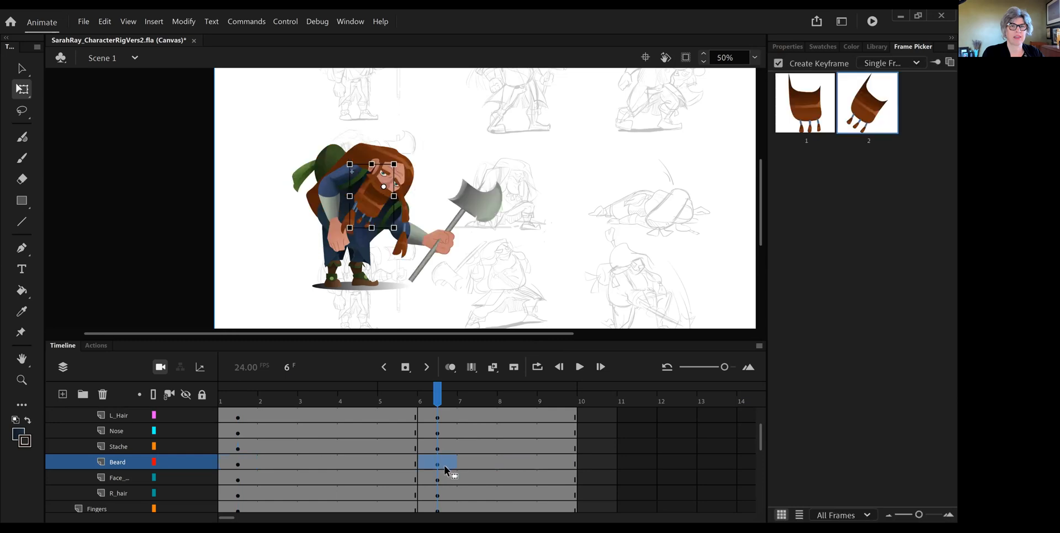
left_click(240, 465)
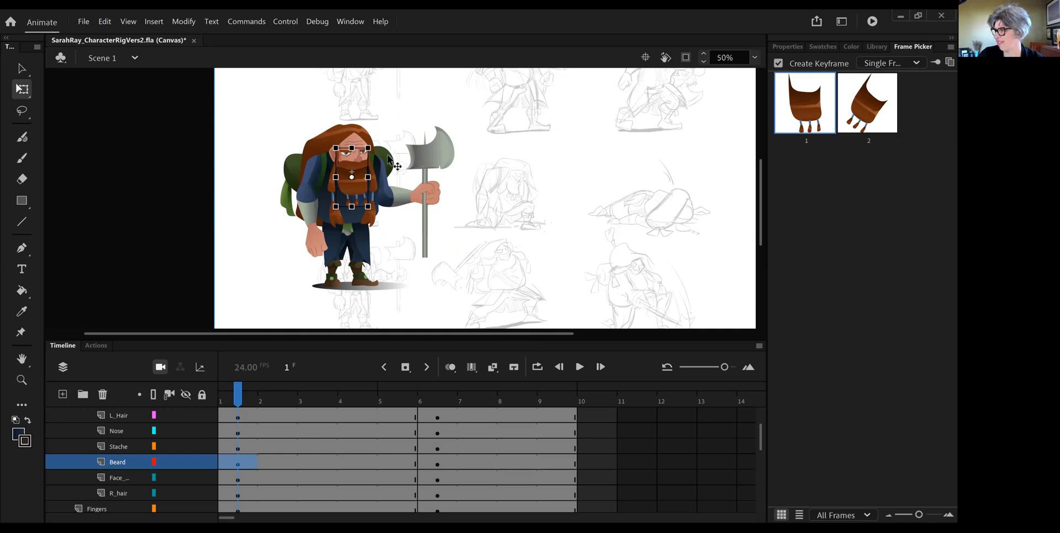
double_click(359, 182)
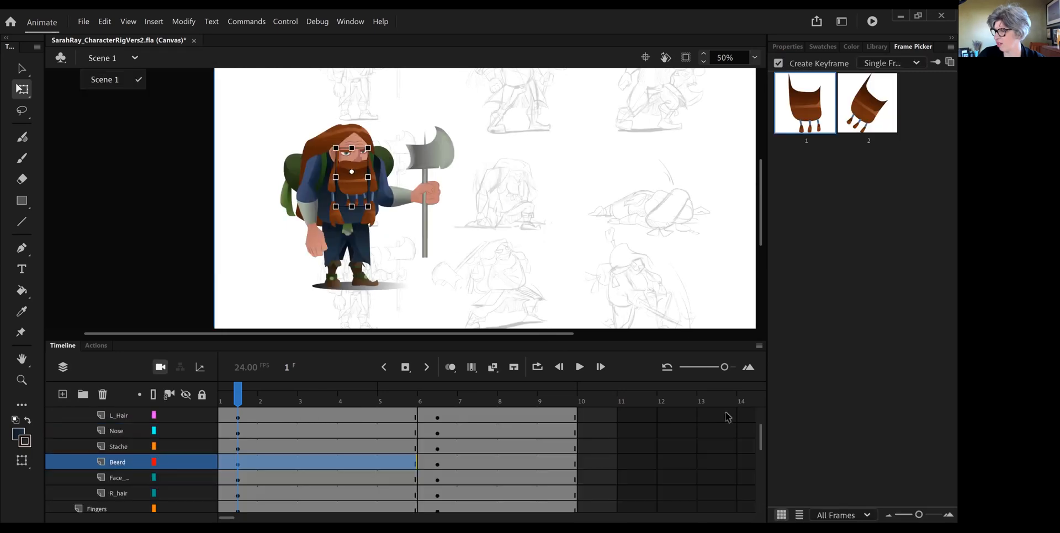
left_click(445, 470)
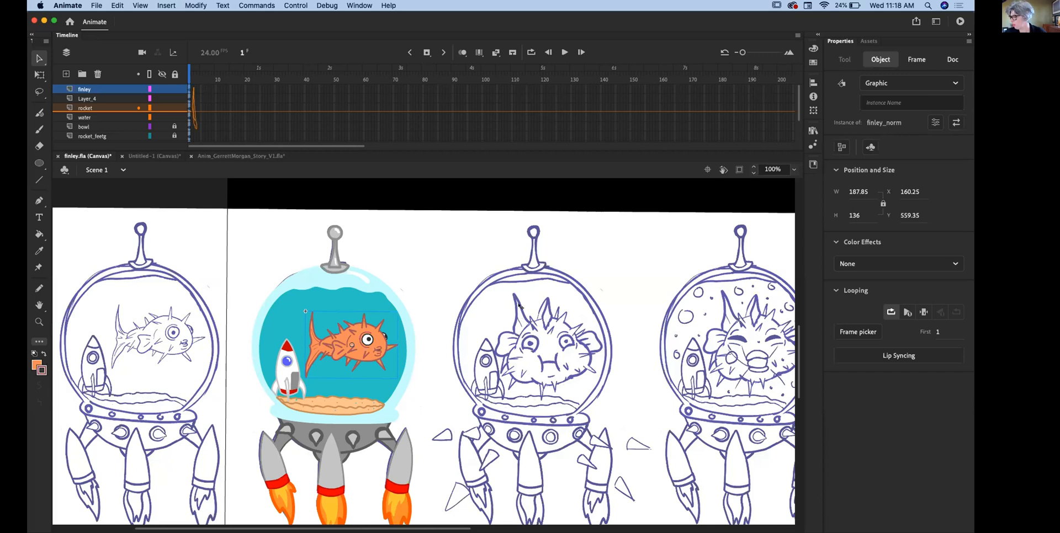
Open the finley_norm fish symbol in place and inspect its layers and body shape on frame 1.
double_click(354, 351)
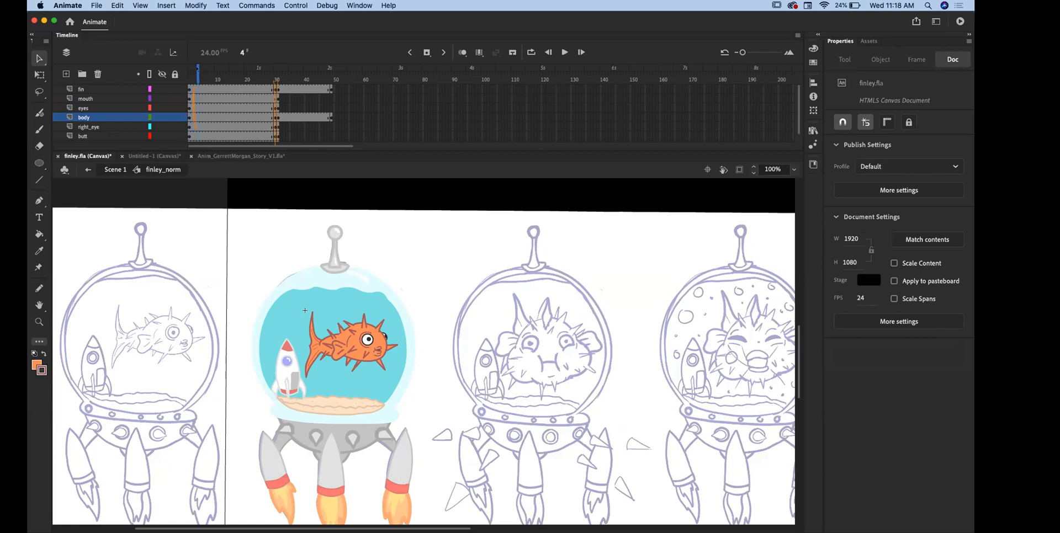
mouse_move(163, 87)
left_mouse_down()
mouse_move(164, 133)
mouse_move(158, 87)
left_mouse_up()
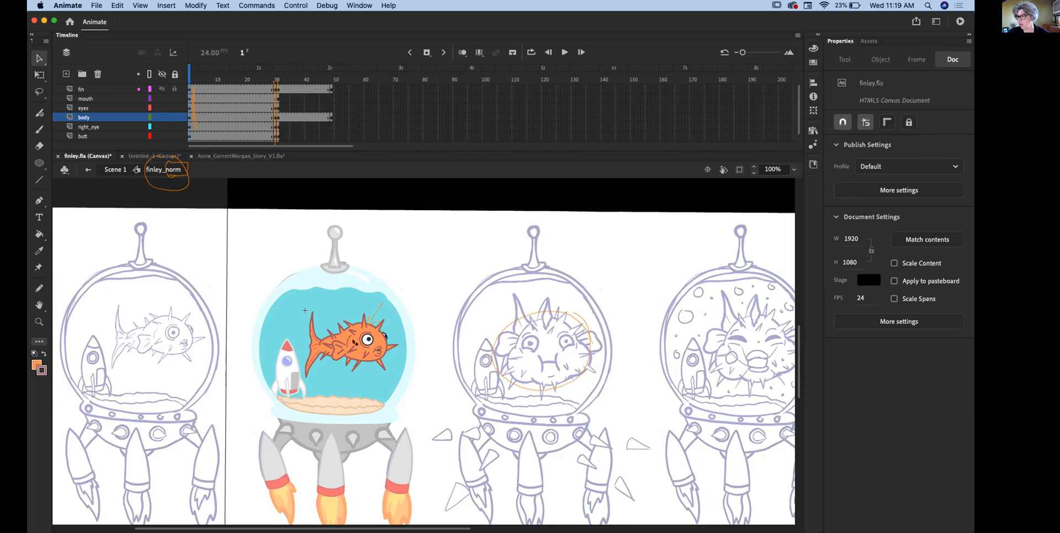
left_click(360, 345)
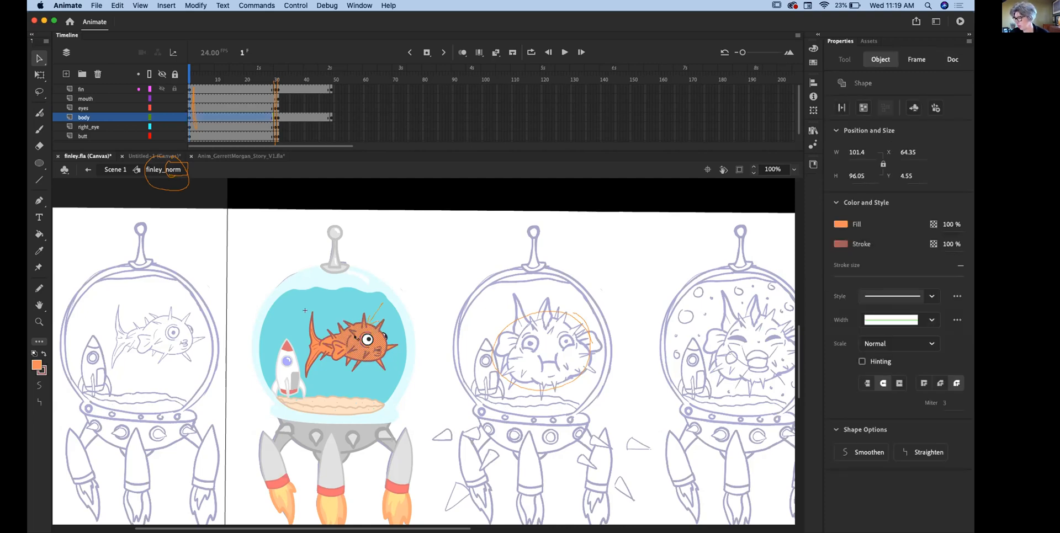
left_click(390, 349)
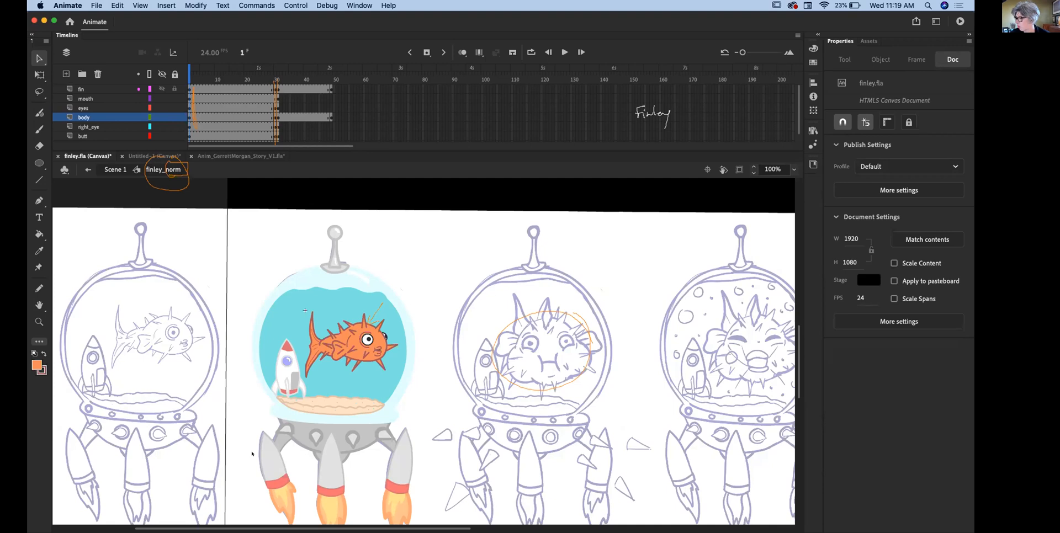
Check which part of the fish the body layer holds by hiding and showing it, and return to Scene 1.
left_click(793, 170)
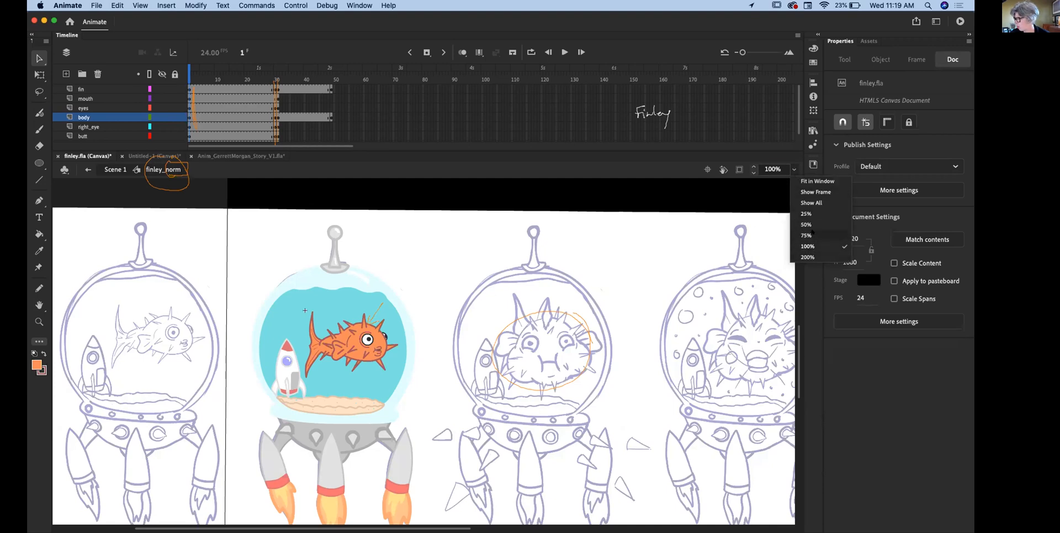
left_click(809, 235)
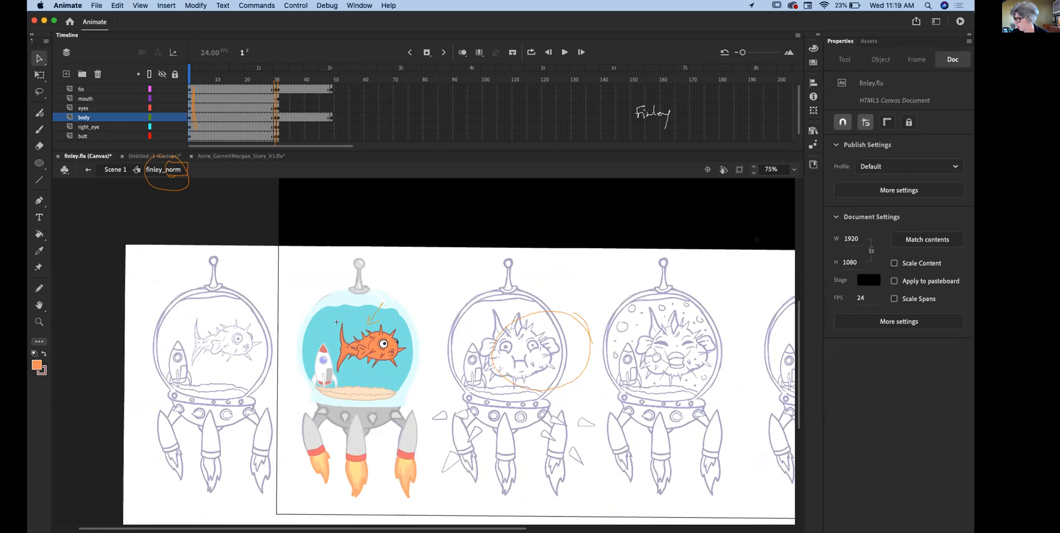
scroll(486, 351, "down", 3)
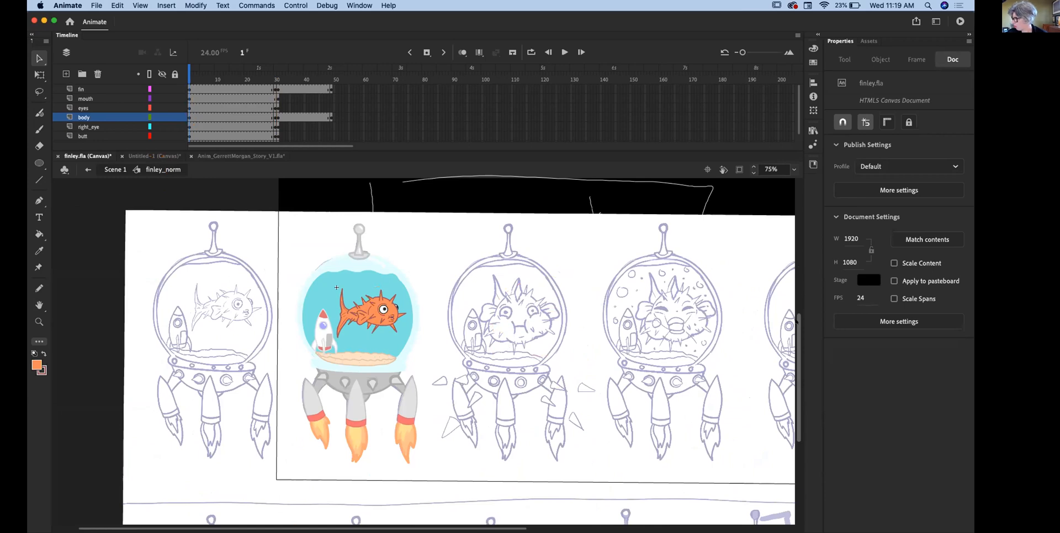
scroll(459, 351, "up", 4)
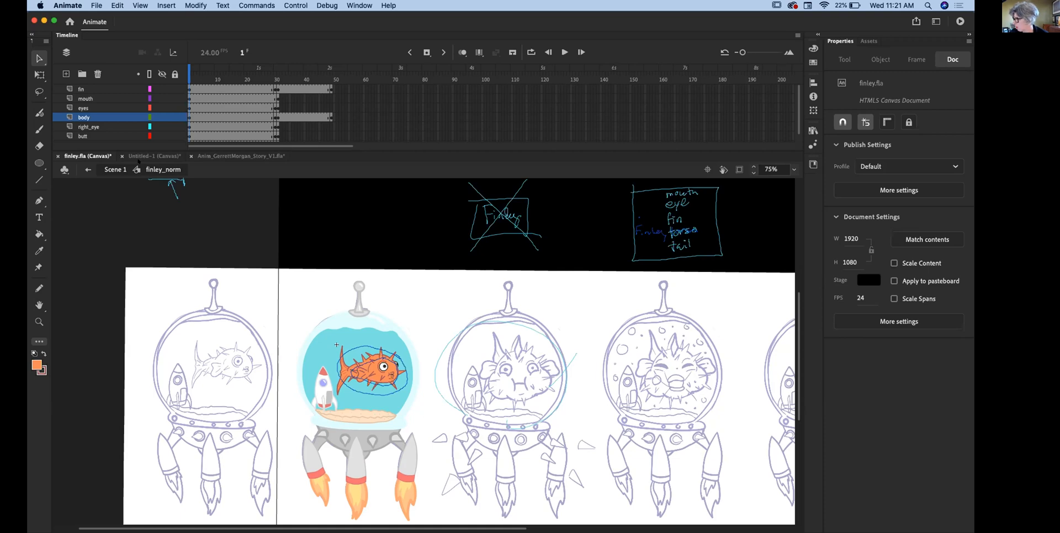
left_click(162, 116)
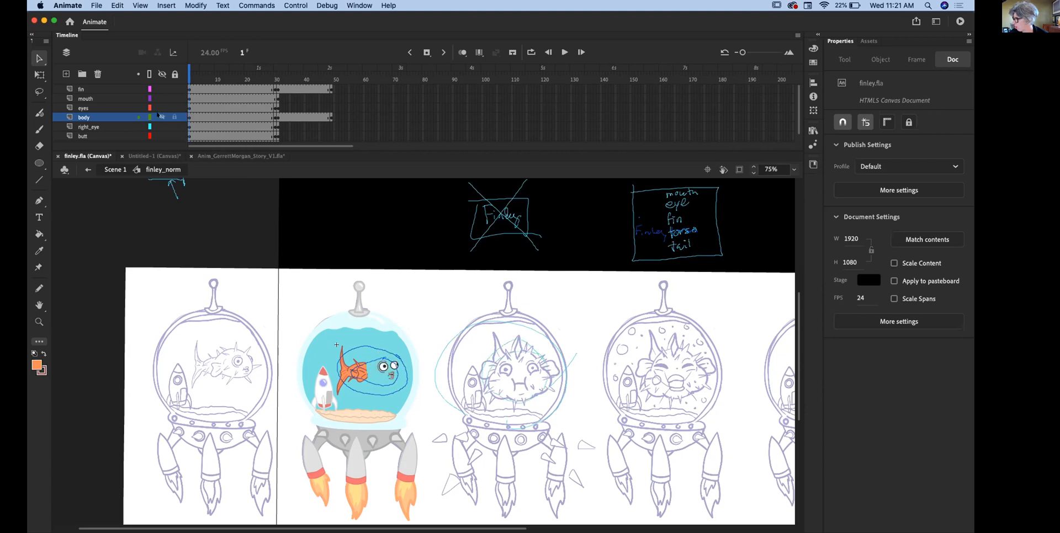
left_click(160, 116)
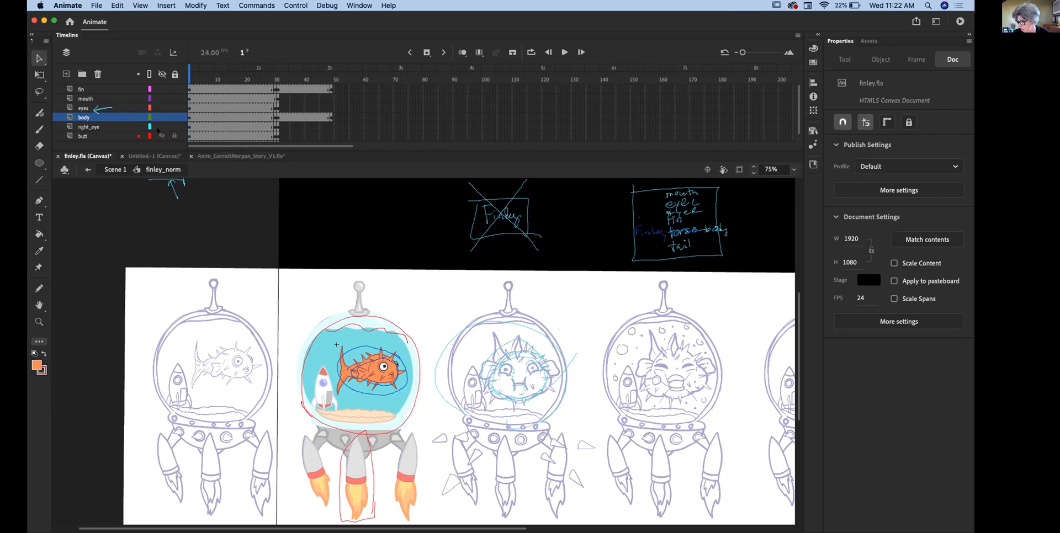
left_click_drag(362, 486, 351, 525)
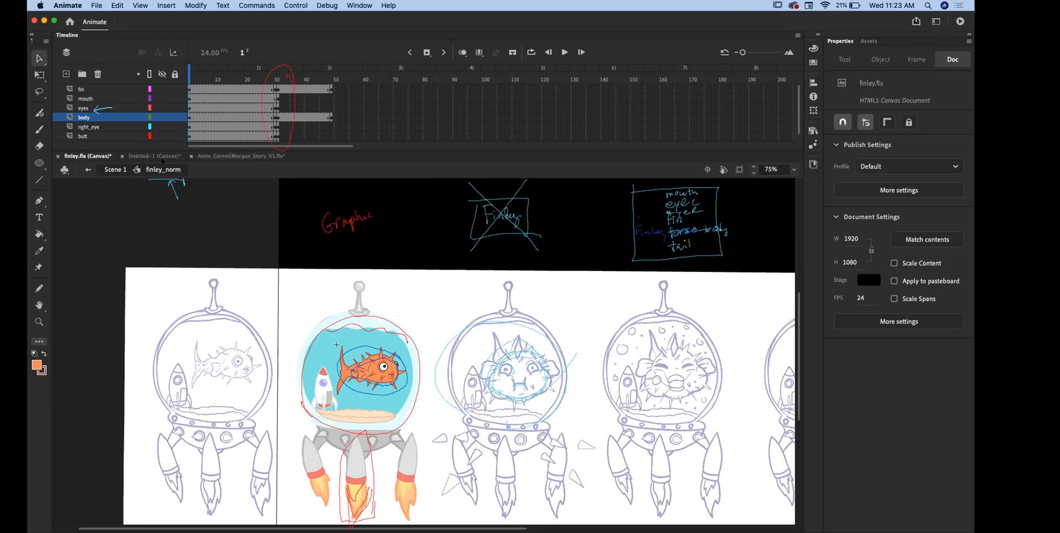
left_click(88, 170)
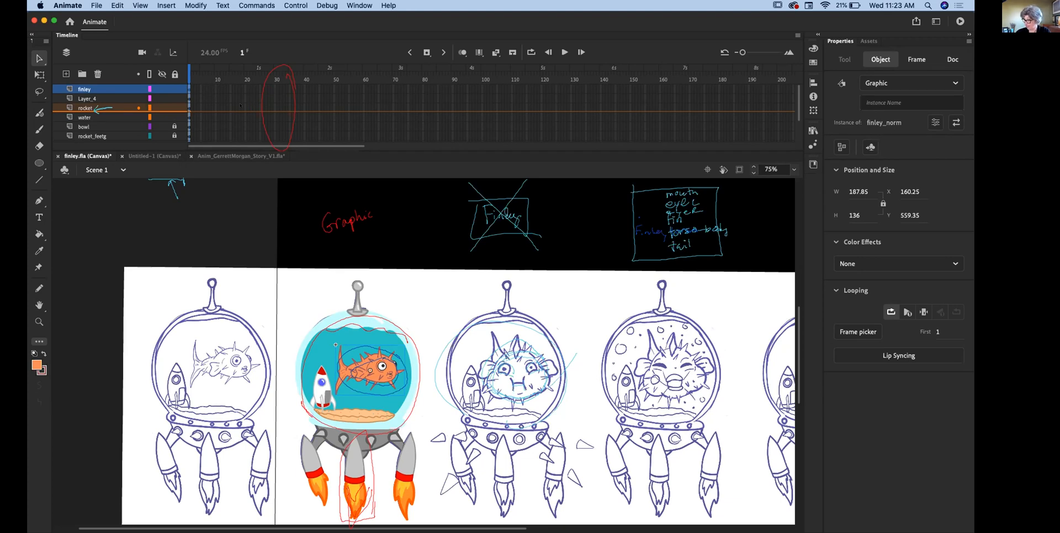
left_click_drag(482, 442, 485, 445)
left_click_drag(583, 473, 595, 487)
left_click_drag(590, 440, 608, 447)
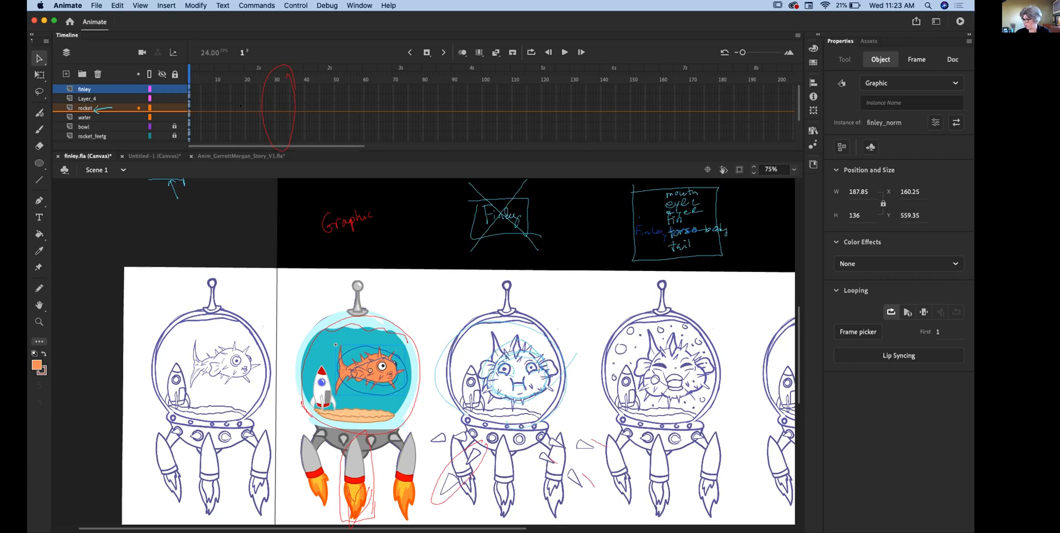